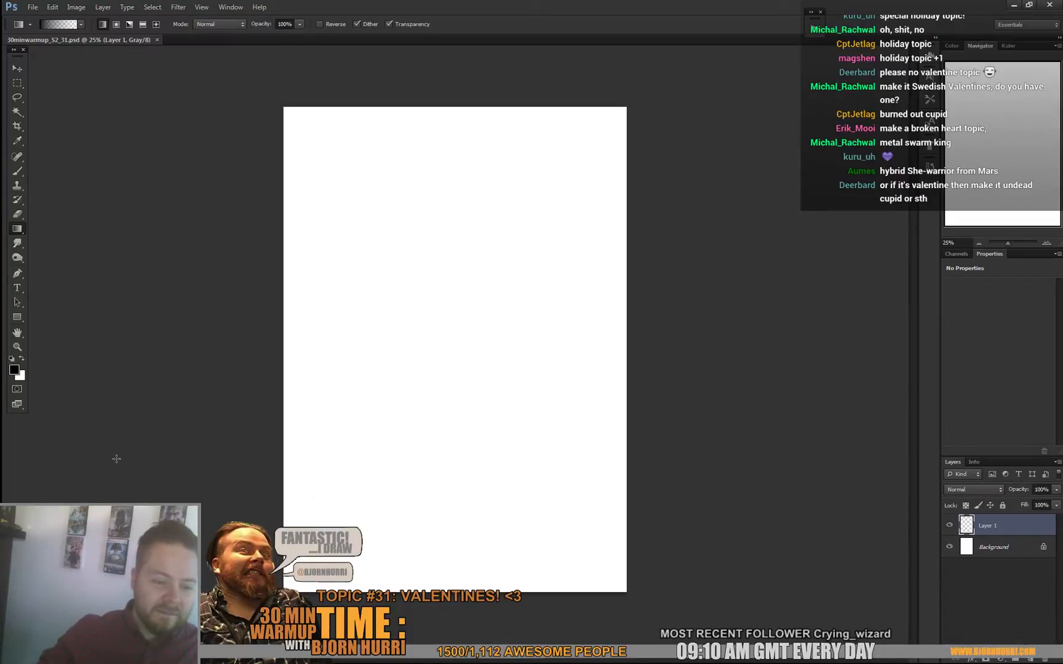
Try to set the foreground colour to a muted dark red, 7b4141.
left_click(14, 369)
left_click_drag(200, 397, 210, 404)
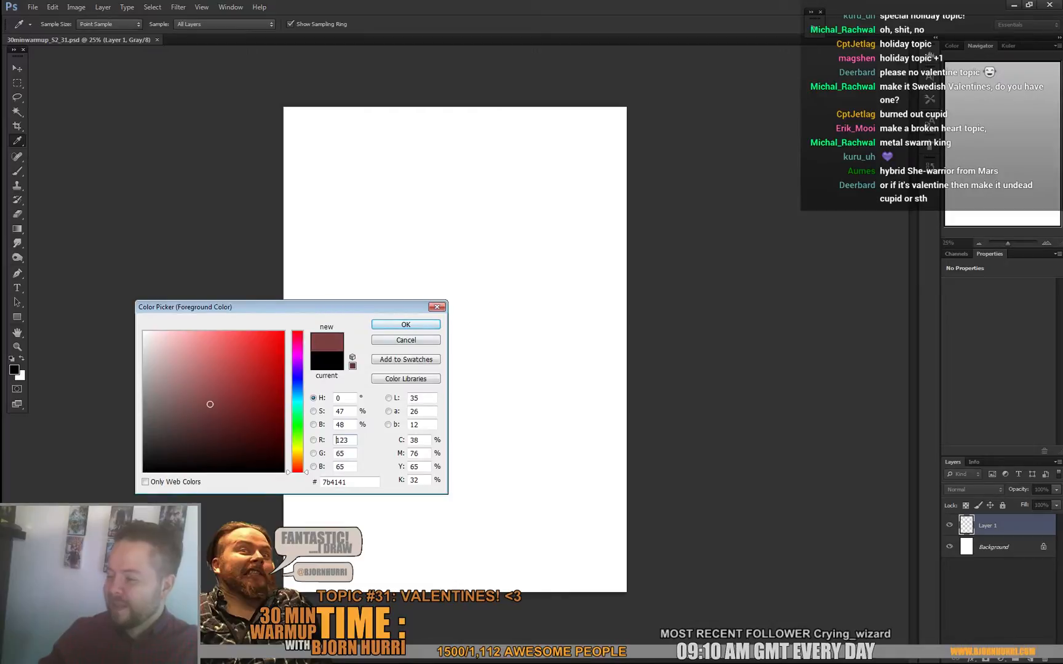
left_click(406, 324)
right_click(430, 283)
left_click(712, 246)
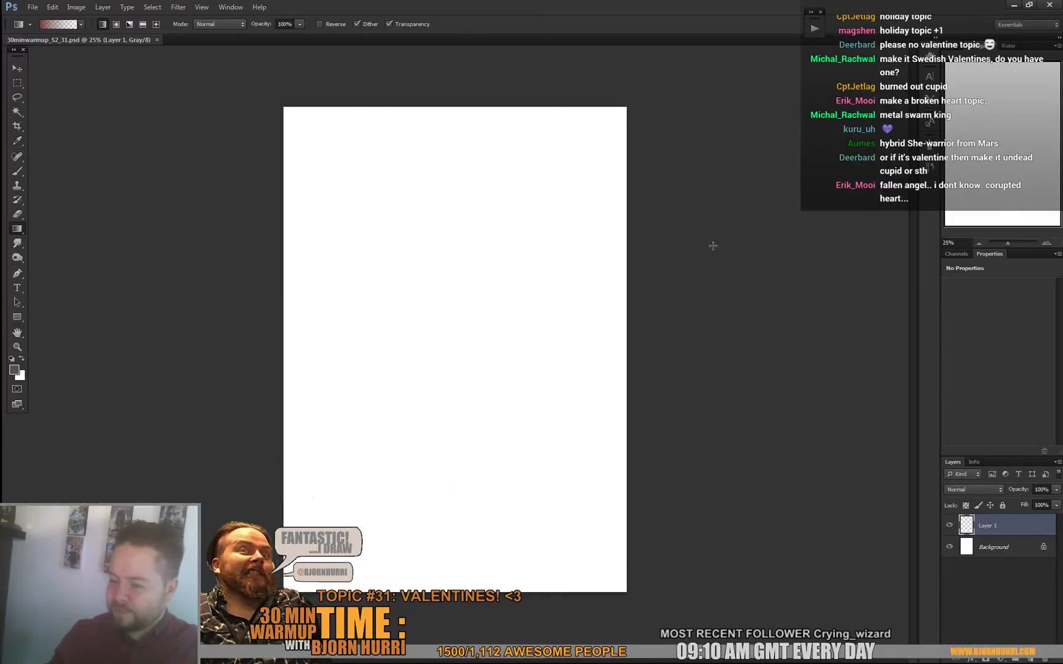
Convert the document to RGB Color mode without flattening its layers.
left_click(76, 7)
mouse_move(150, 21)
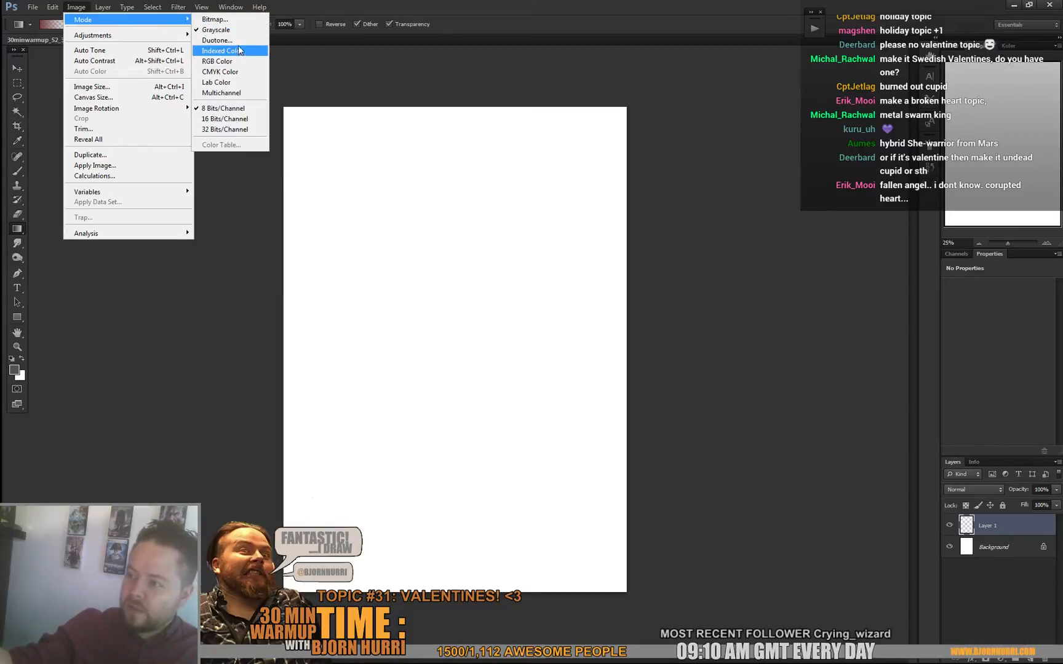
left_click(219, 62)
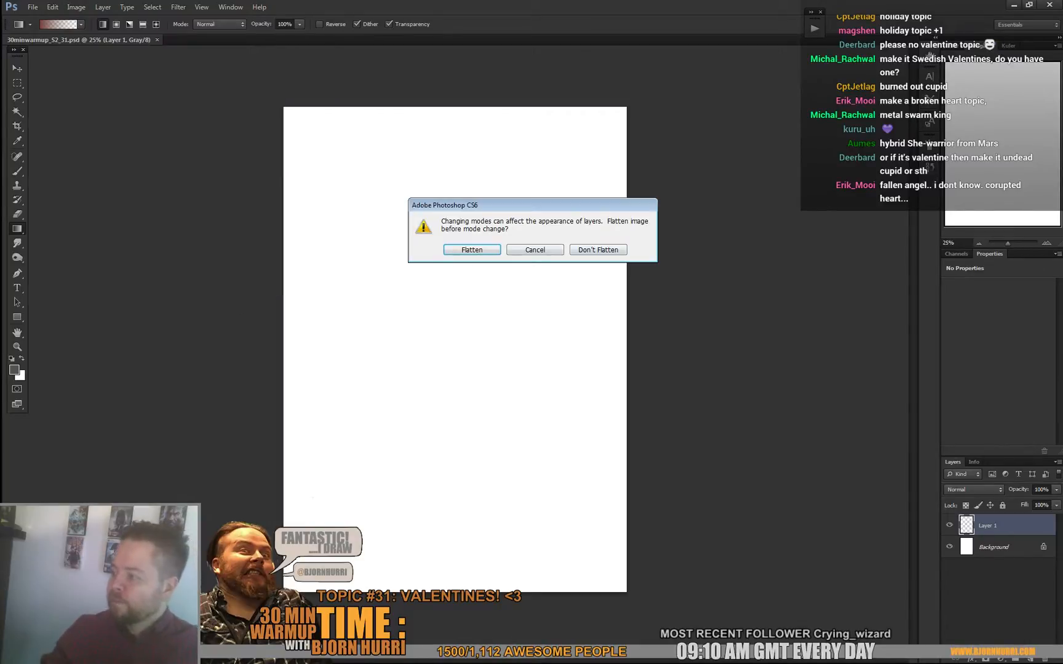
left_click(598, 250)
Swap the foreground and background colours and set the background colour to dark reddish brown, 4d3232.
key("x")
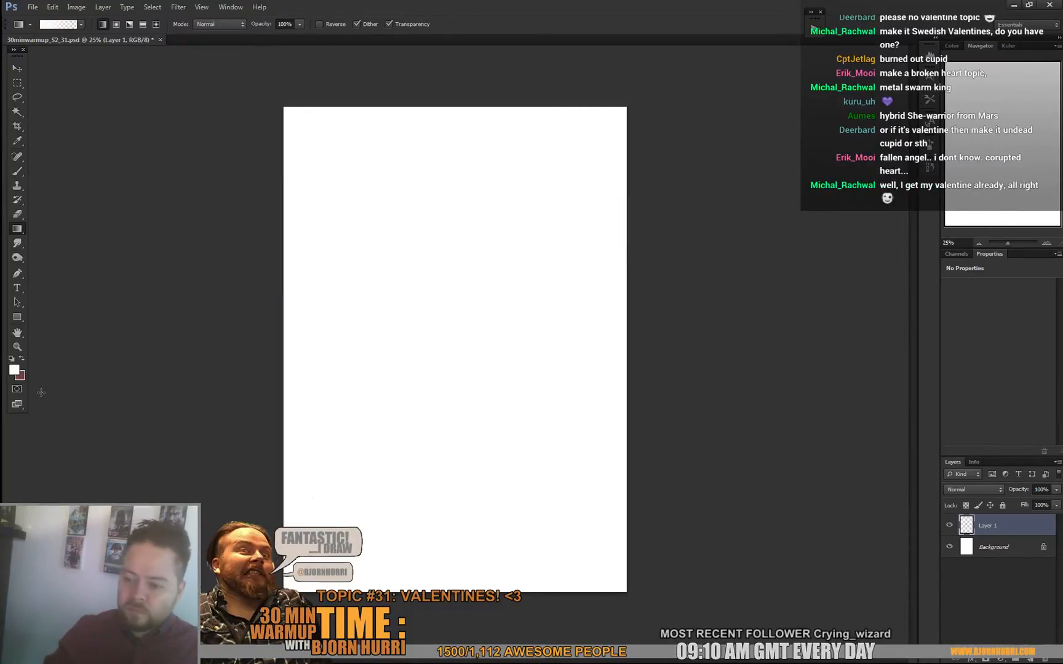
left_click(20, 375)
left_click(191, 429)
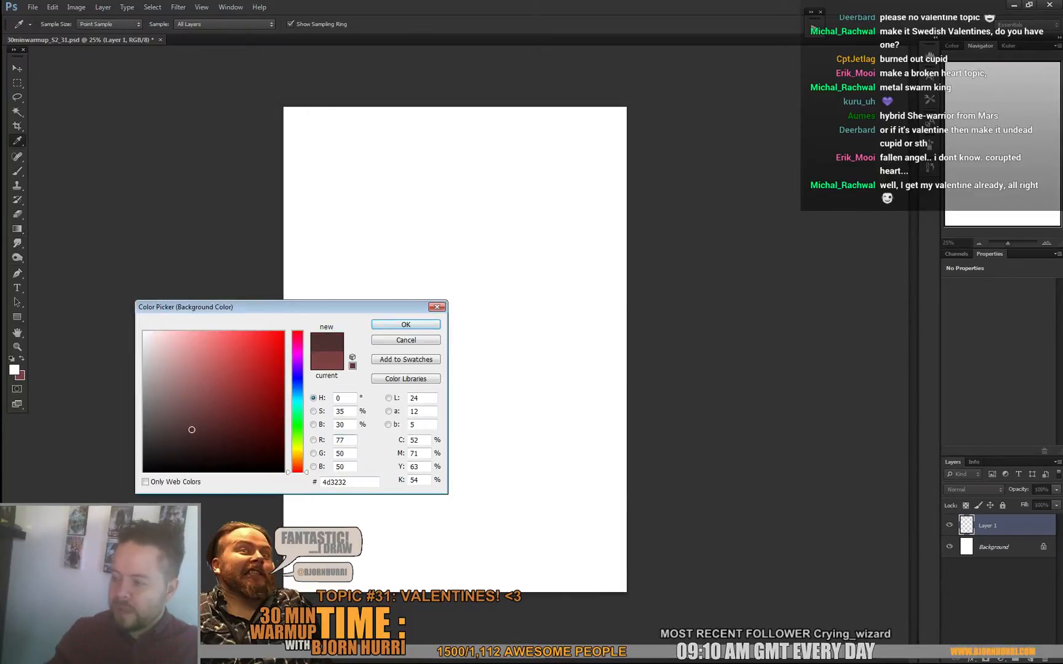
key("Return")
key("g")
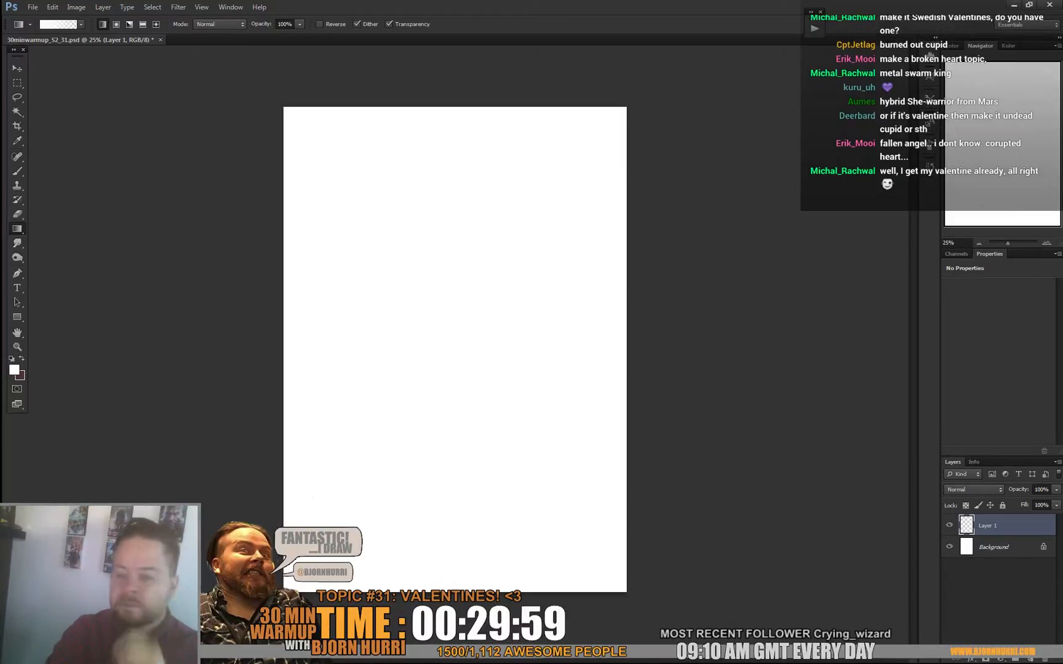
Fill Layer 1 with the dark brown background colour and add a new empty layer above it.
key("alt+BackSpace")
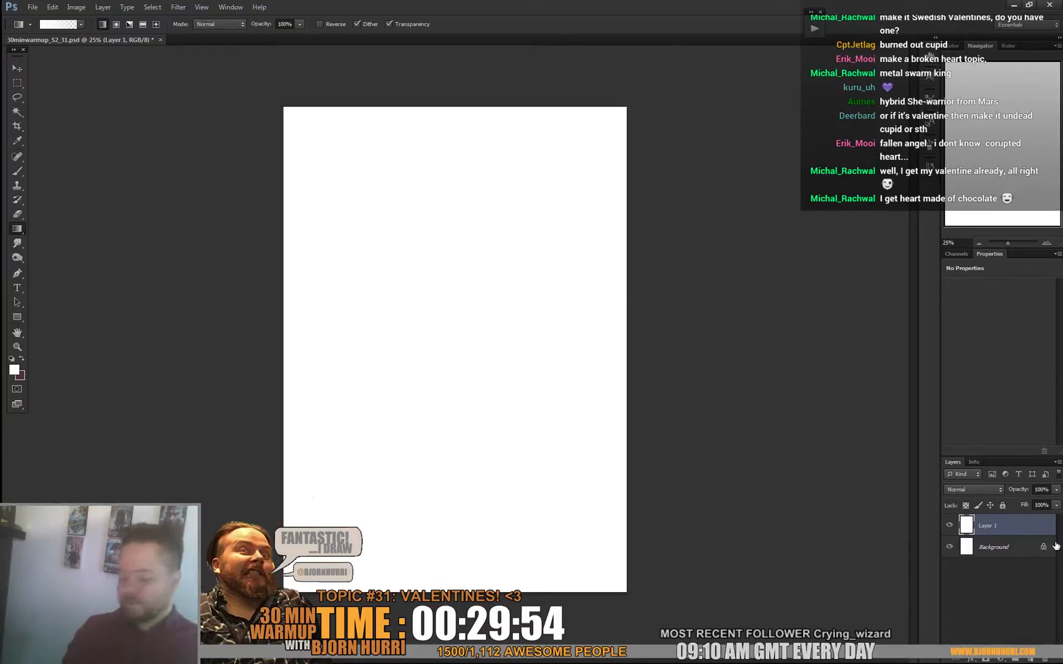
key("ctrl+BackSpace")
key("ctrl+alt+shift+n")
Block in the figure's rough masses with white strokes of the 600 px textured brush on Layer 2.
key("b")
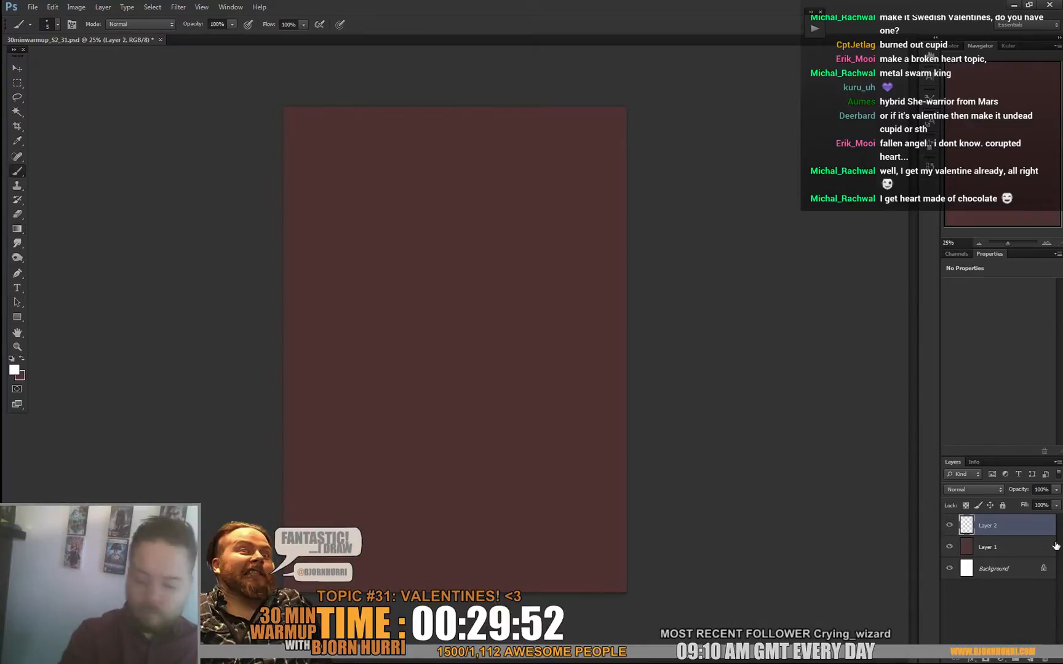
right_click(420, 206)
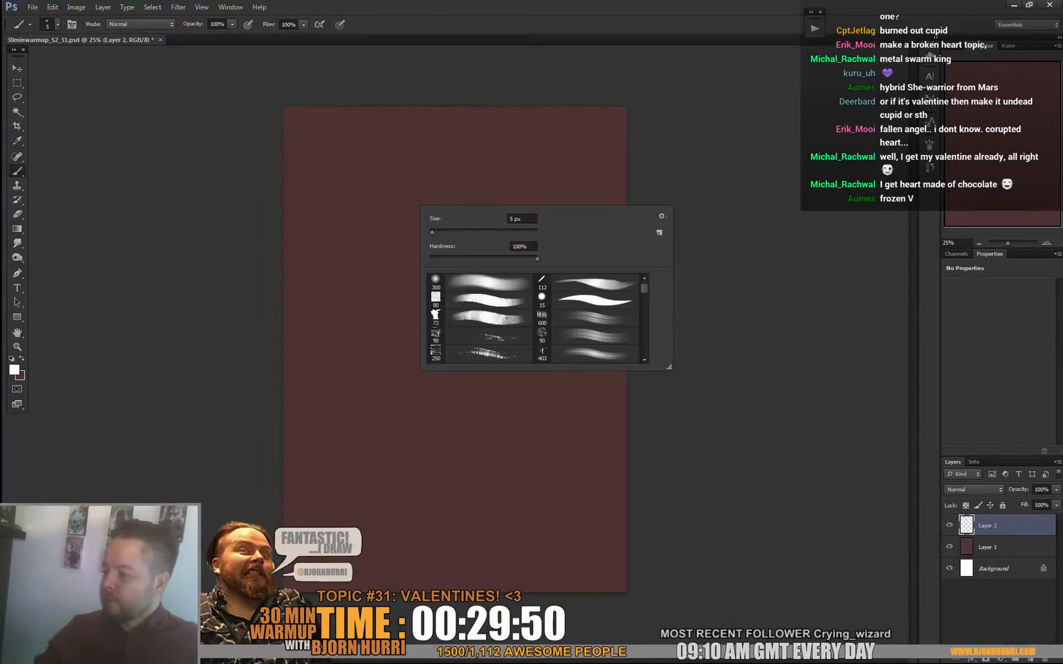
left_click(584, 318)
mouse_move(420, 163)
left_mouse_down()
mouse_move(504, 158)
mouse_move(444, 210)
left_mouse_up()
mouse_move(504, 159)
left_mouse_down()
mouse_move(437, 218)
mouse_move(427, 246)
left_mouse_up()
left_click_drag(461, 171, 467, 265)
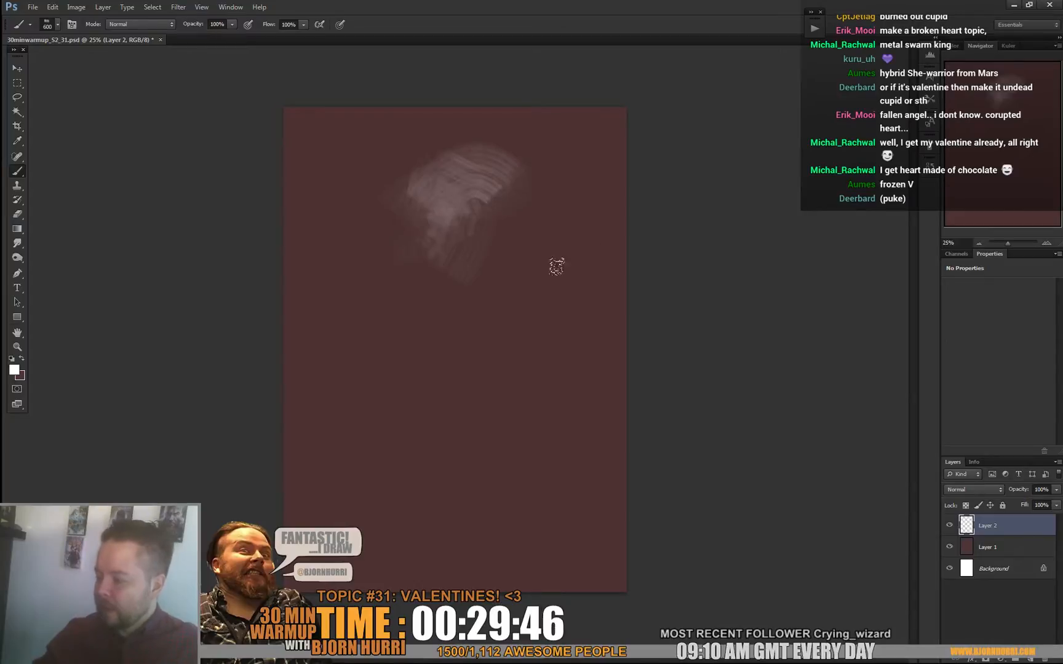
mouse_move(419, 342)
left_mouse_down()
mouse_move(529, 316)
mouse_move(426, 361)
left_mouse_up()
mouse_move(417, 352)
left_mouse_down()
mouse_move(399, 303)
mouse_move(503, 294)
mouse_move(444, 151)
mouse_move(408, 246)
mouse_move(340, 288)
mouse_move(467, 297)
mouse_move(565, 222)
mouse_move(587, 267)
mouse_move(378, 378)
mouse_move(418, 430)
mouse_move(409, 458)
left_mouse_up()
Switch to a finer brush at 55 px and draw thin light contour lines down the figure's hanging limb.
right_click(466, 274)
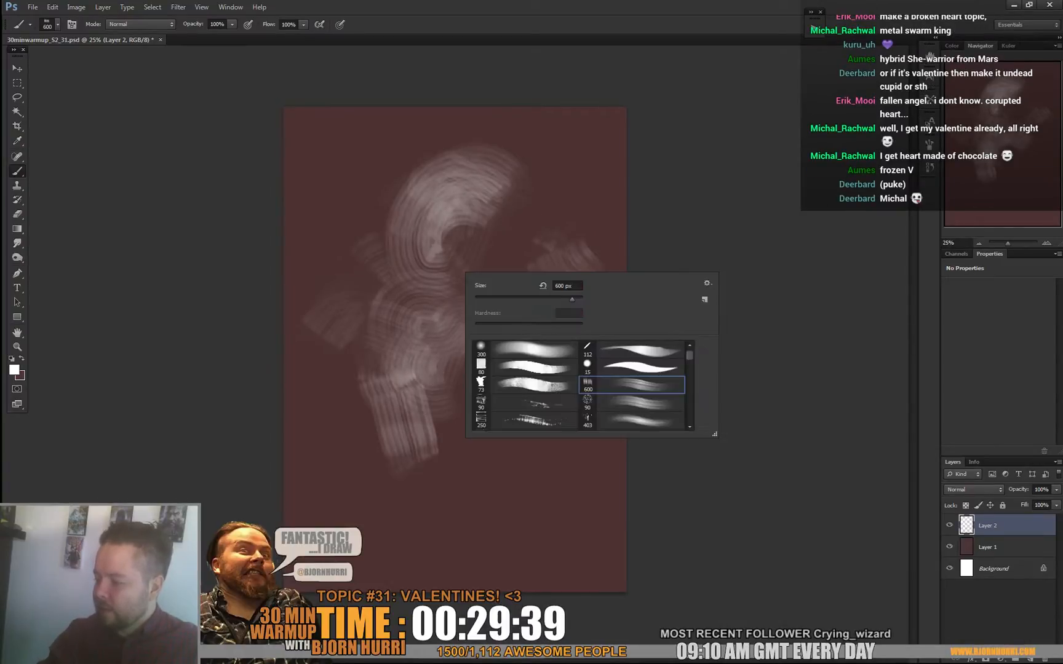
scroll(639, 385, "down", 1)
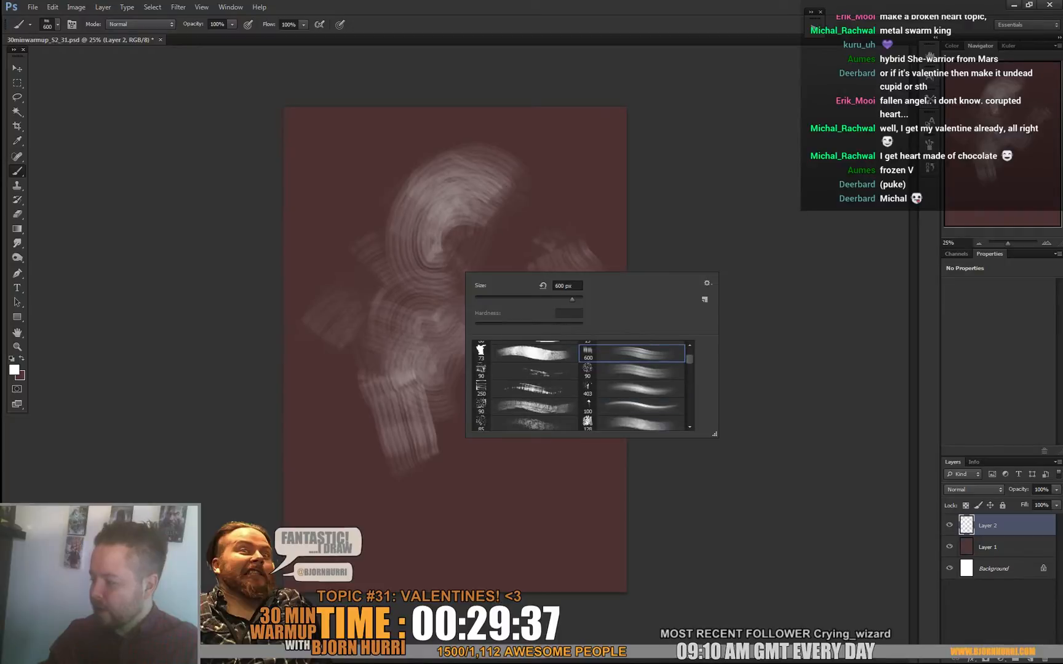
left_click(640, 407)
left_click(375, 358)
left_click_drag(364, 352, 421, 461)
mouse_move(382, 399)
left_mouse_down()
mouse_move(406, 440)
mouse_move(450, 471)
left_mouse_up()
Enlarge the brush to 185 px and paint the rounded upper end of the hanging limb.
right_click(442, 433)
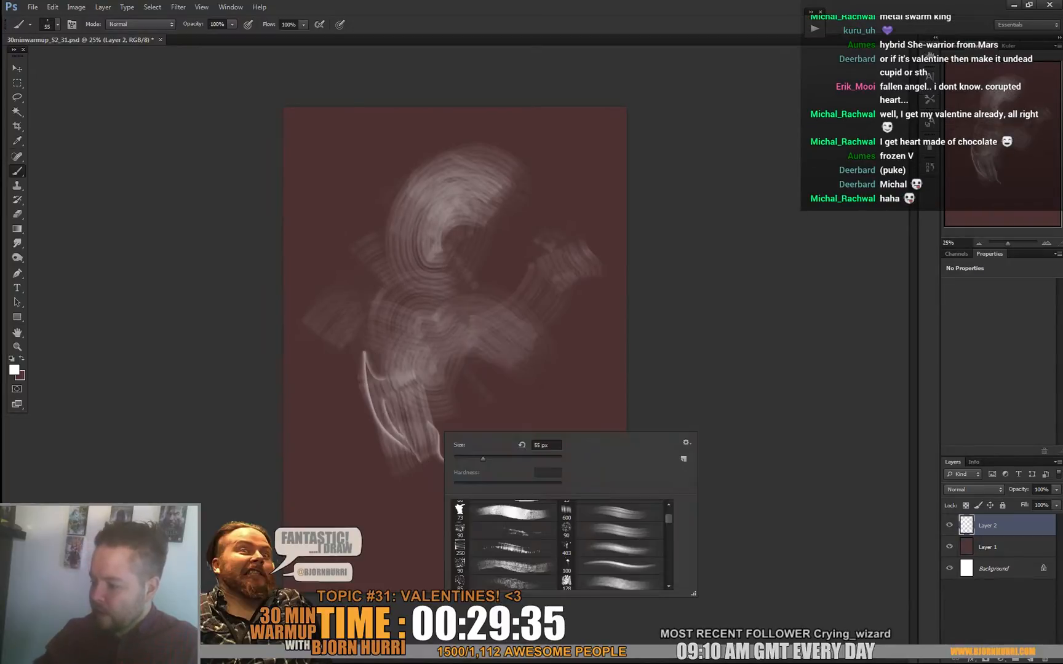
left_click(497, 458)
left_click_drag(363, 376, 399, 355)
left_click_drag(395, 316, 397, 335)
left_click(372, 302)
Paint light strokes along the figure's arched back, down its front, along the reaching arm and inside the torso.
left_click_drag(482, 155, 539, 198)
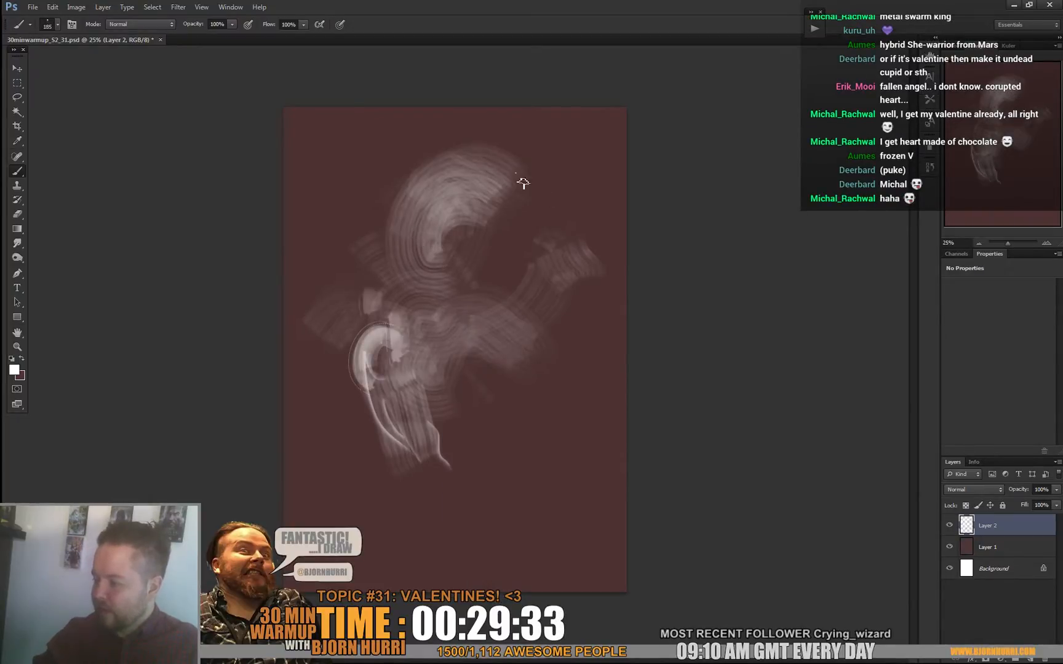
mouse_move(480, 166)
left_mouse_down()
mouse_move(425, 215)
mouse_move(478, 167)
mouse_move(511, 185)
left_mouse_up()
left_click(531, 216)
left_click(539, 238)
left_click(536, 255)
mouse_move(535, 273)
left_mouse_down()
mouse_move(566, 275)
mouse_move(602, 317)
left_mouse_up()
mouse_move(436, 228)
left_mouse_down()
mouse_move(439, 255)
mouse_move(470, 274)
left_mouse_up()
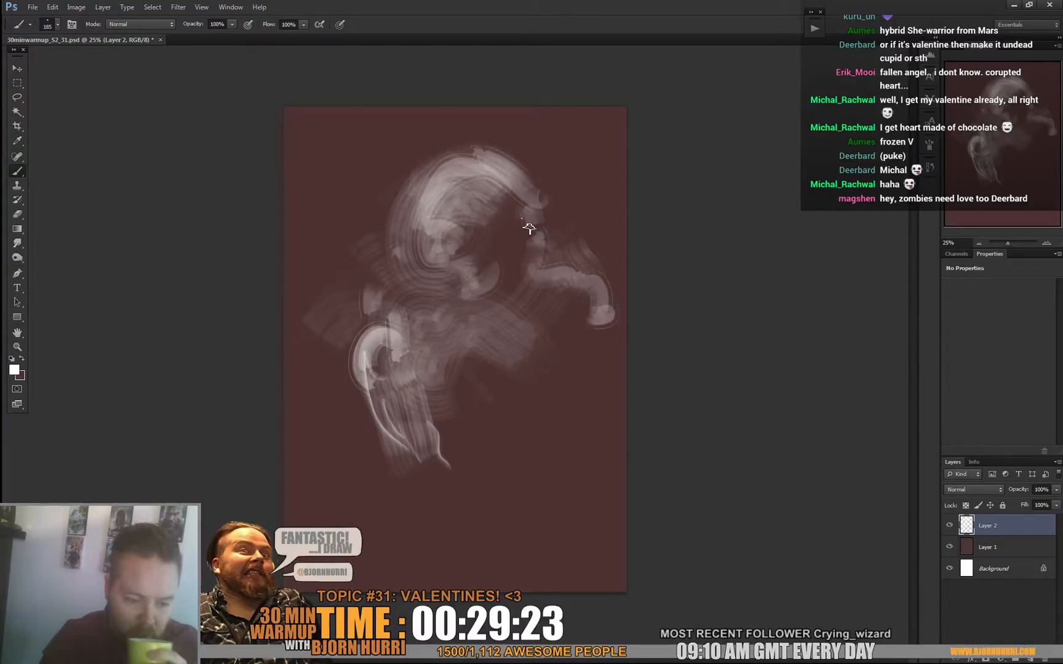
Paint the shoulder outline behind the torso and a separate curved shape at the upper right of the canvas.
mouse_move(333, 236)
left_mouse_down()
mouse_move(375, 210)
mouse_move(363, 227)
left_mouse_up()
left_click_drag(401, 181, 380, 190)
left_click_drag(358, 287, 352, 223)
mouse_move(555, 161)
left_mouse_down()
mouse_move(588, 149)
mouse_move(605, 205)
left_mouse_up()
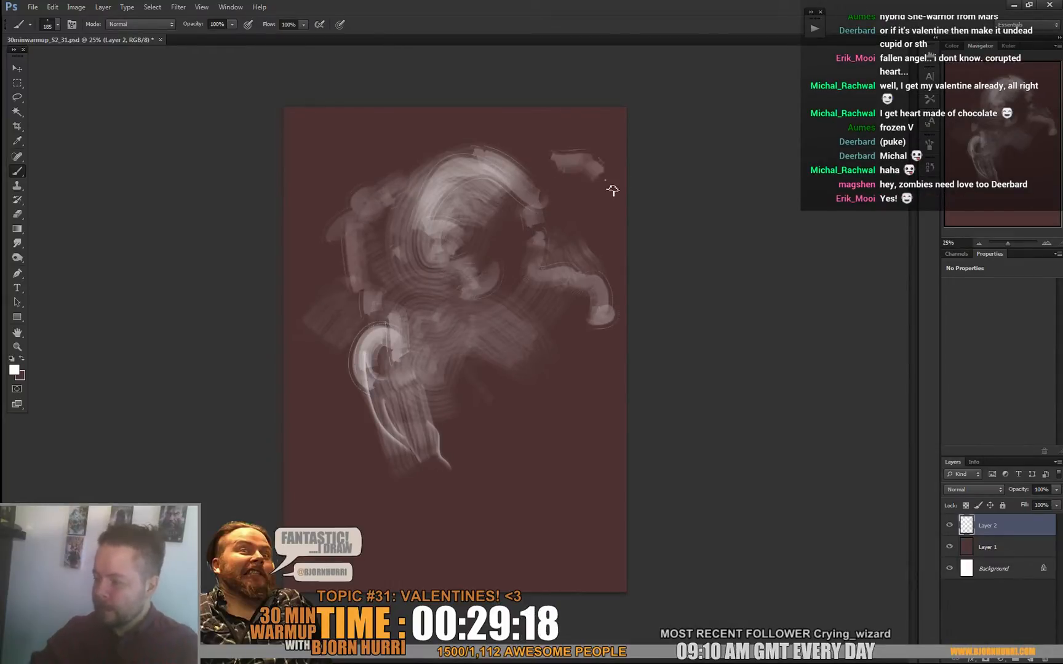
Sample the dark brown and extend the canvas to the right with the Crop tool until it is roughly square.
left_click(544, 398, "alt")
key("c")
left_click_drag(625, 349, 700, 349)
key("Return")
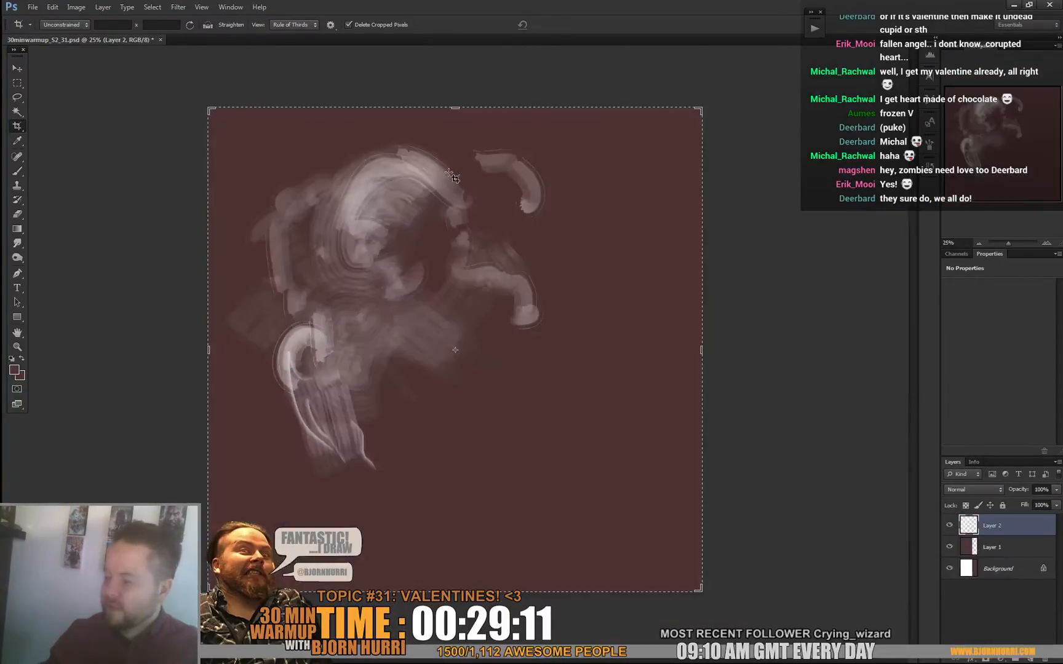
Sample a light grey from the figure's back and brush a highlight stroke across the upper torso.
key("b")
left_click(423, 164, "alt")
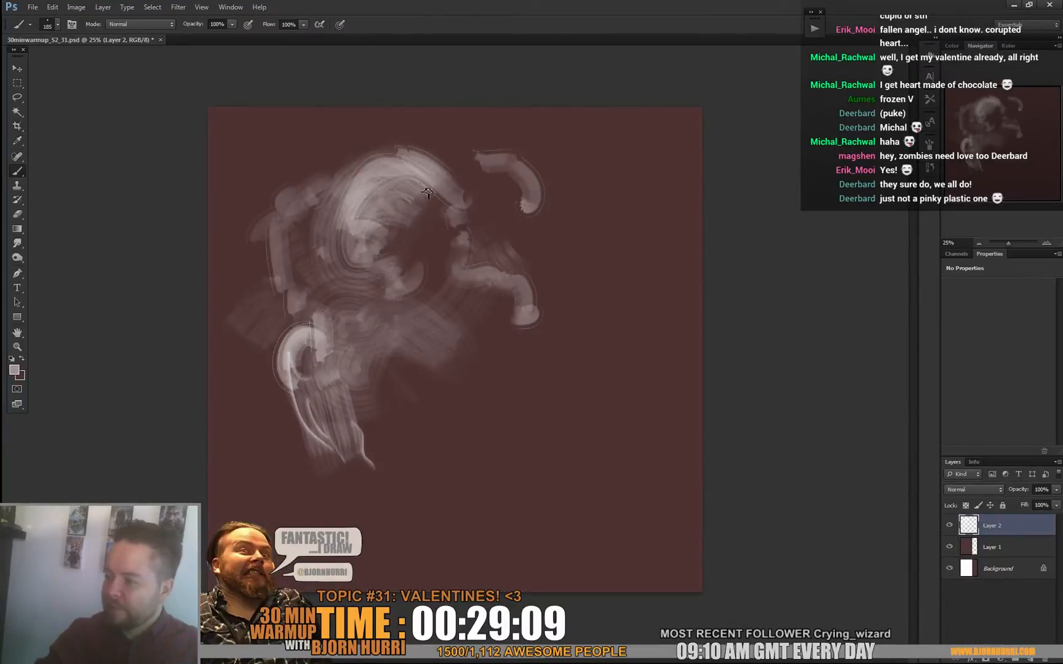
left_click_drag(403, 191, 466, 209)
Set the brush size to 80 px and sketch the figure's head and outstretched arm with hatched strokes.
right_click(465, 204)
type("80")
key("Return")
left_click_drag(296, 285, 296, 230)
mouse_move(501, 161)
left_mouse_down()
mouse_move(556, 214)
mouse_move(510, 166)
mouse_move(473, 168)
mouse_move(559, 197)
left_mouse_up()
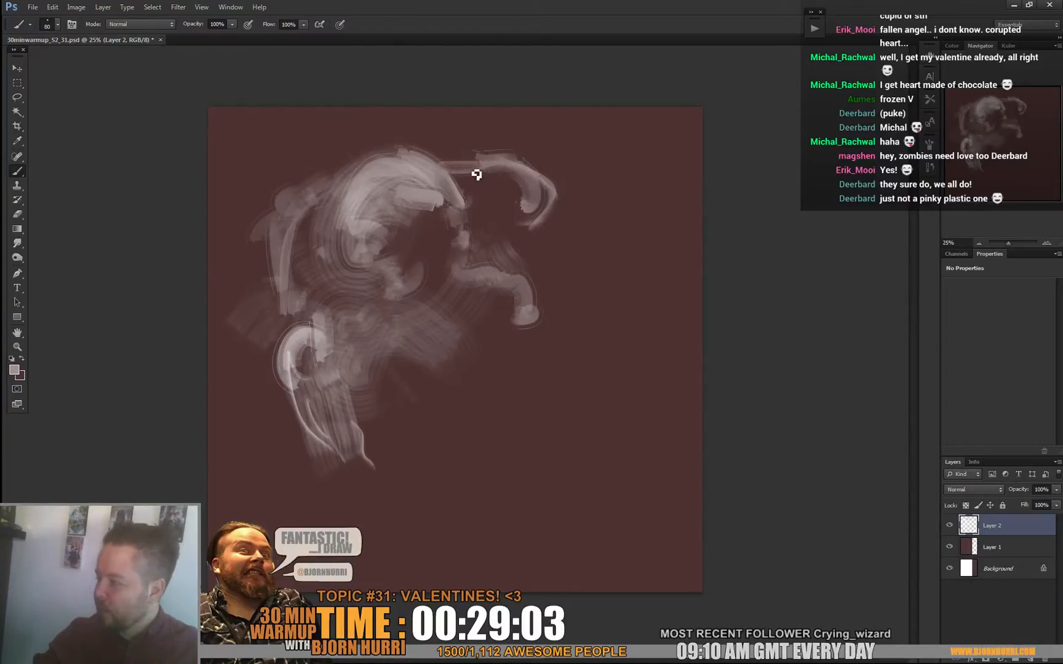
mouse_move(480, 184)
left_mouse_down()
mouse_move(538, 182)
mouse_move(531, 216)
mouse_move(513, 217)
mouse_move(523, 230)
mouse_move(499, 257)
mouse_move(549, 196)
mouse_move(578, 302)
mouse_move(573, 294)
mouse_move(629, 343)
mouse_move(539, 327)
left_mouse_up()
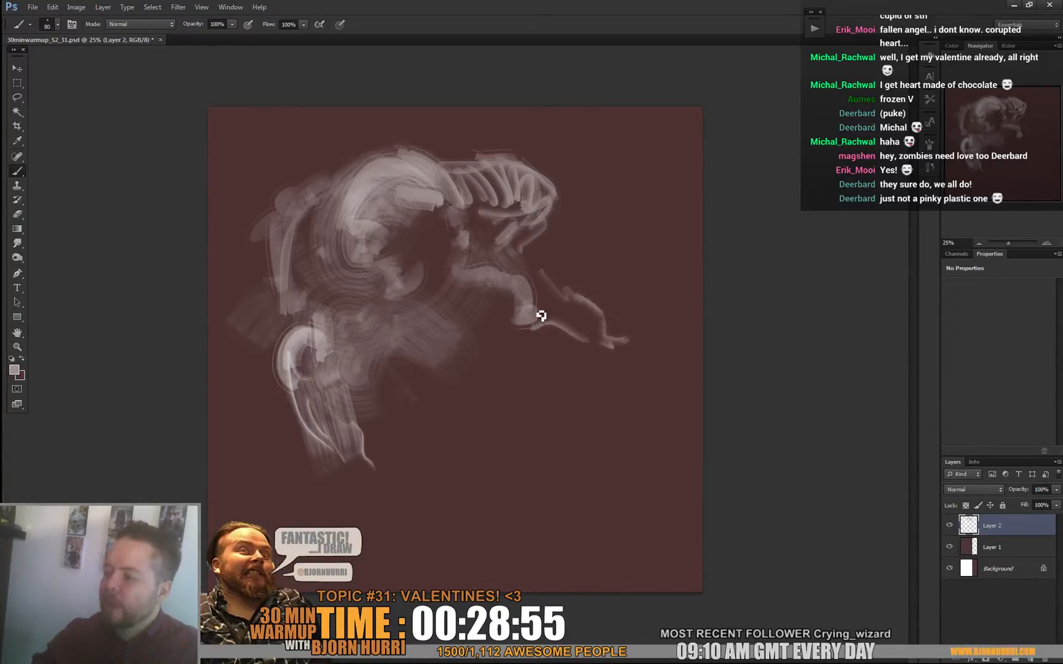
mouse_move(554, 281)
left_mouse_down()
mouse_move(557, 309)
mouse_move(586, 303)
mouse_move(579, 329)
mouse_move(609, 348)
mouse_move(634, 340)
left_mouse_up()
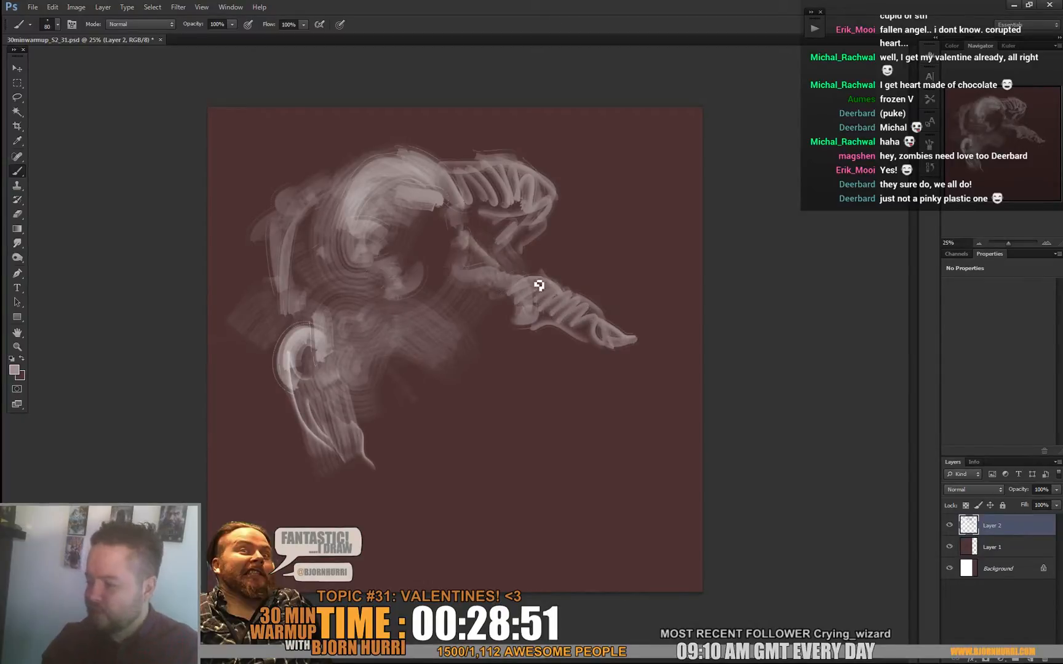
Sketch the hanging hand and the rear limb on the figure's left side, and shift the sketch slightly right.
mouse_move(307, 353)
left_mouse_down()
mouse_move(315, 306)
mouse_move(317, 358)
mouse_move(379, 452)
mouse_move(361, 442)
mouse_move(347, 470)
left_mouse_up()
mouse_move(266, 306)
left_mouse_down()
mouse_move(251, 357)
mouse_move(245, 327)
mouse_move(237, 389)
mouse_move(291, 380)
mouse_move(245, 422)
mouse_move(233, 367)
mouse_move(212, 429)
mouse_move(254, 435)
left_mouse_up()
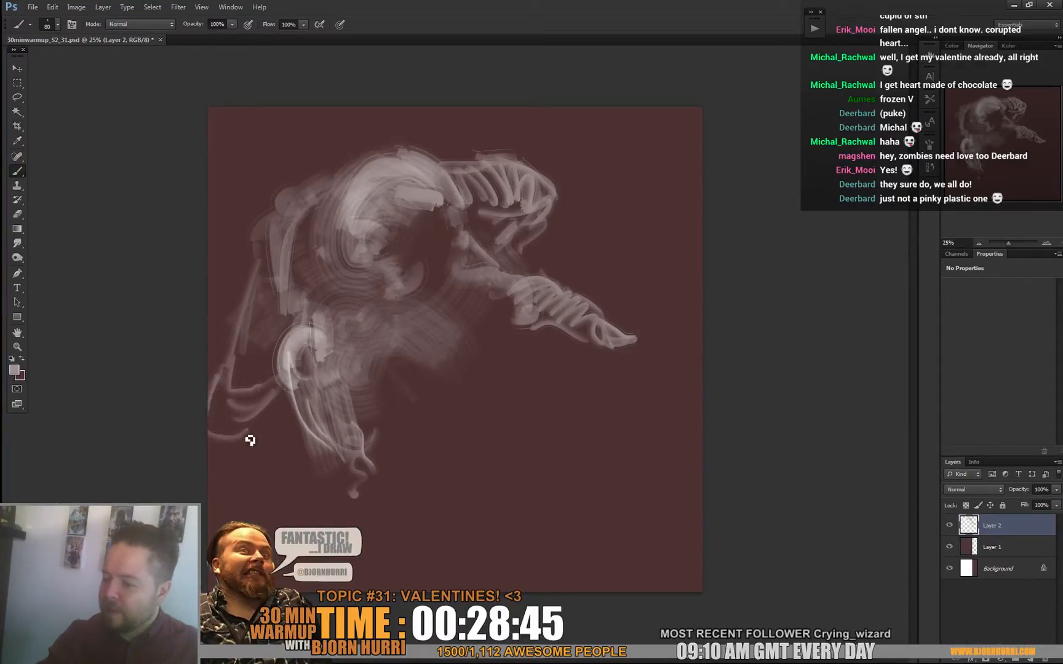
left_click_drag(441, 348, 475, 346)
left_click_drag(257, 356, 239, 411)
Draw sweeping curved lines beneath the figure for the ground and the large rounded forms in front of it.
left_click_drag(207, 477, 326, 420)
left_click_drag(596, 339, 687, 389)
left_click_drag(419, 368, 606, 346)
left_click_drag(619, 458, 572, 432)
left_click_drag(499, 449, 424, 564)
left_click_drag(424, 563, 638, 492)
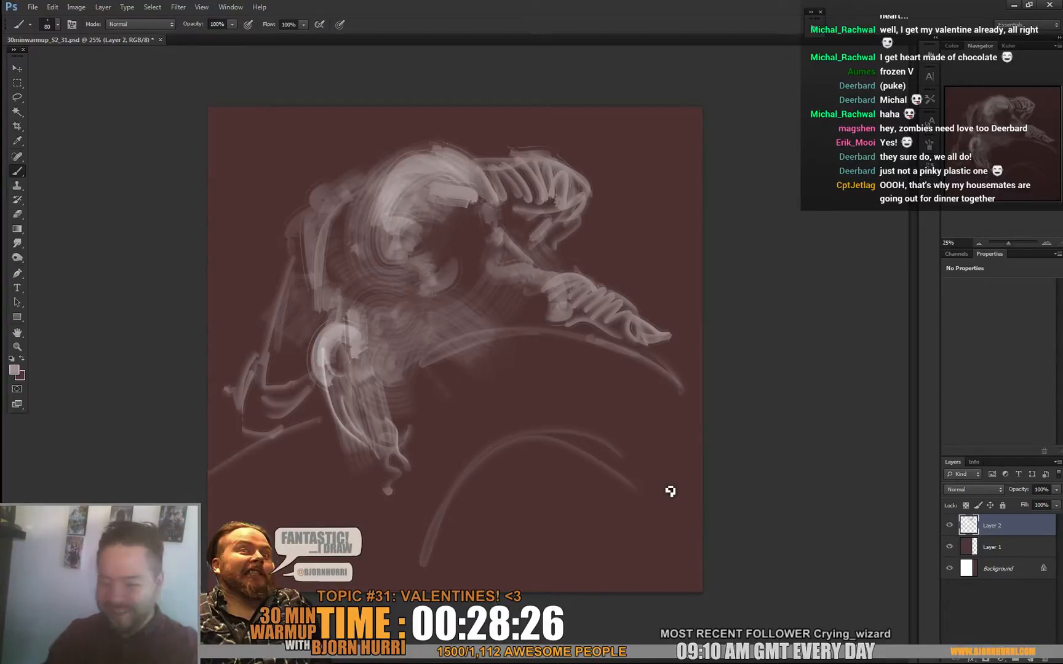
Enlarge the brush to 176 px and fill in the figure's back and rear shoulder with light strokes.
right_click(542, 257)
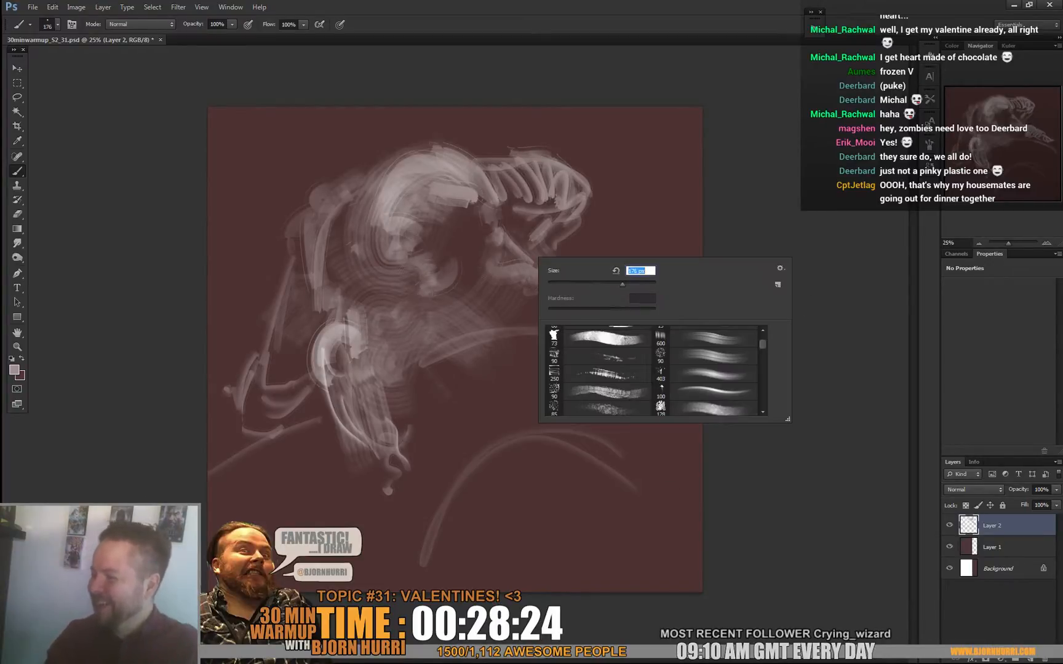
key("Return")
mouse_move(416, 219)
left_mouse_down()
mouse_move(388, 212)
mouse_move(389, 240)
mouse_move(342, 223)
mouse_move(332, 240)
mouse_move(339, 247)
mouse_move(365, 242)
mouse_move(327, 227)
mouse_move(300, 252)
left_mouse_up()
Clean up the outer edge of the rear shoulder using the Eraser at 137 px.
key("e")
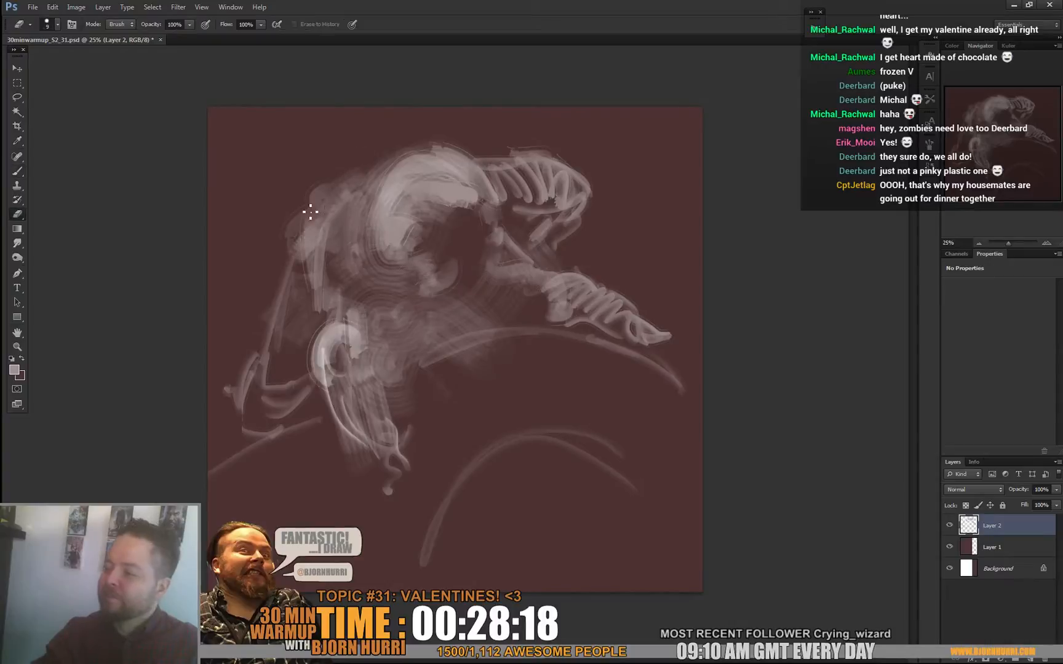
right_click(315, 212)
type("137")
key("Return")
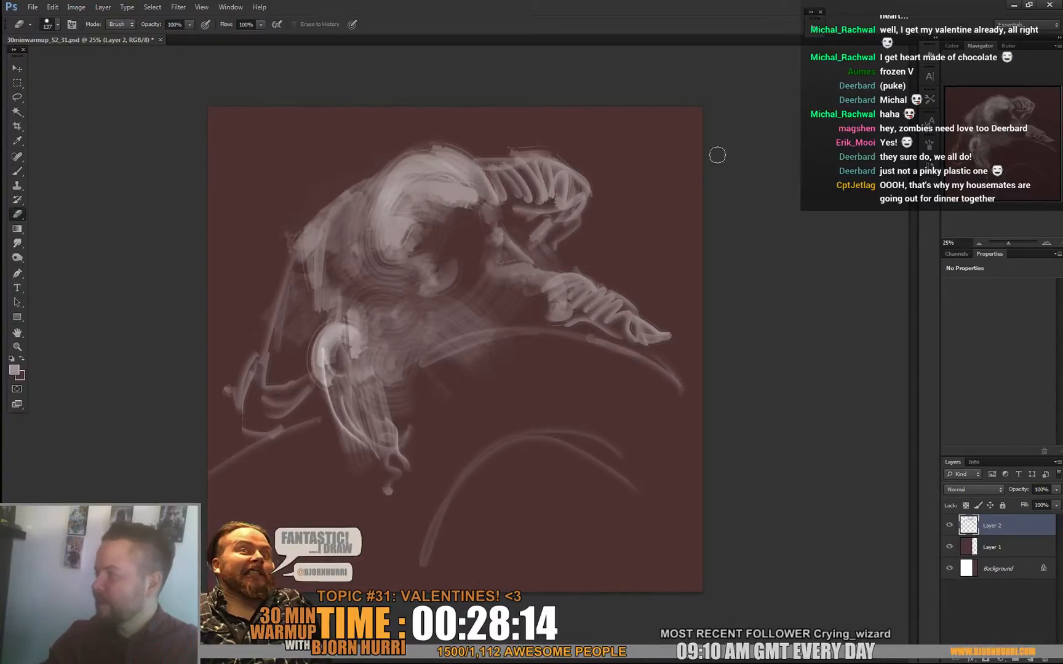
Blend the hatching on the head, outstretched arm and chest with broad brush strokes in light and sampled mid tones.
key("b")
mouse_move(479, 161)
left_mouse_down()
mouse_move(533, 168)
mouse_move(571, 195)
mouse_move(522, 207)
mouse_move(578, 208)
left_mouse_up()
key("x")
left_click(514, 232, "alt")
mouse_move(526, 240)
left_mouse_down()
mouse_move(585, 206)
mouse_move(590, 277)
mouse_move(545, 248)
mouse_move(562, 310)
mouse_move(653, 350)
mouse_move(627, 327)
left_mouse_up()
mouse_move(427, 249)
left_mouse_down()
mouse_move(463, 247)
mouse_move(429, 287)
mouse_move(449, 293)
mouse_move(399, 250)
mouse_move(416, 238)
mouse_move(457, 241)
left_mouse_up()
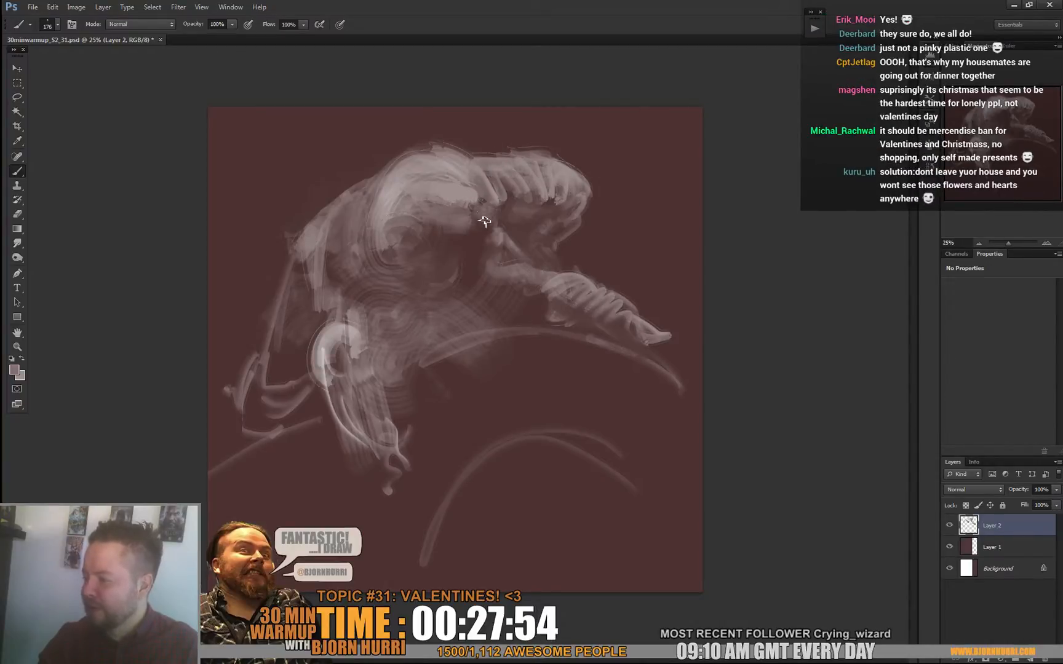
Sample a darker tone from the torso and paint shading across the belly and above the hanging limb.
left_click(464, 279, "alt")
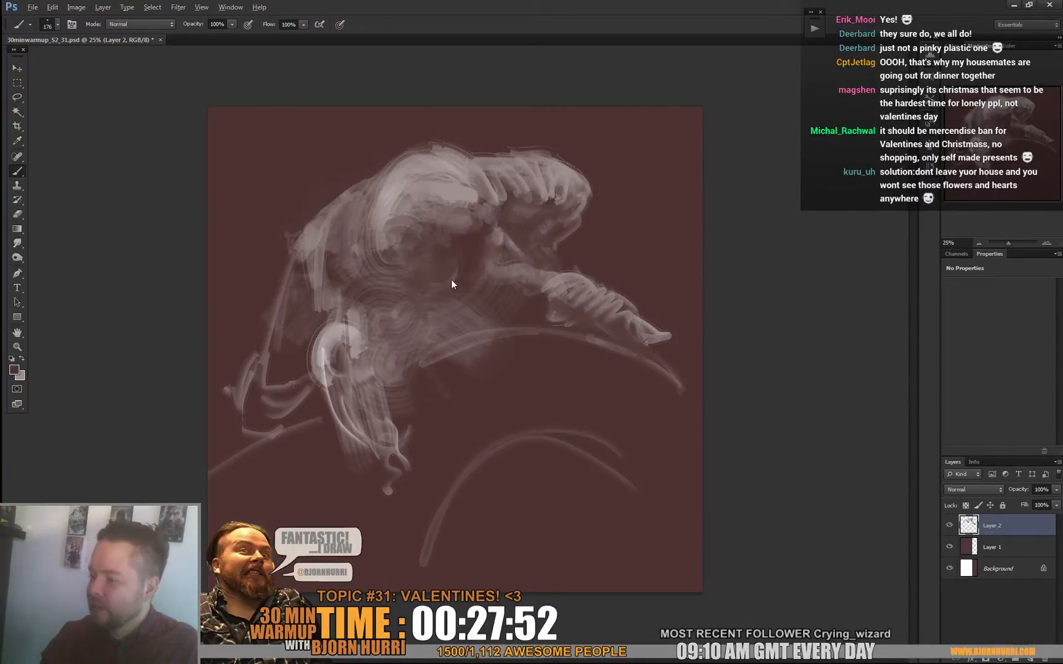
mouse_move(403, 298)
left_mouse_down()
mouse_move(415, 333)
mouse_move(441, 311)
mouse_move(473, 314)
mouse_move(493, 290)
mouse_move(492, 301)
mouse_move(446, 302)
mouse_move(448, 315)
mouse_move(430, 327)
mouse_move(465, 323)
left_mouse_up()
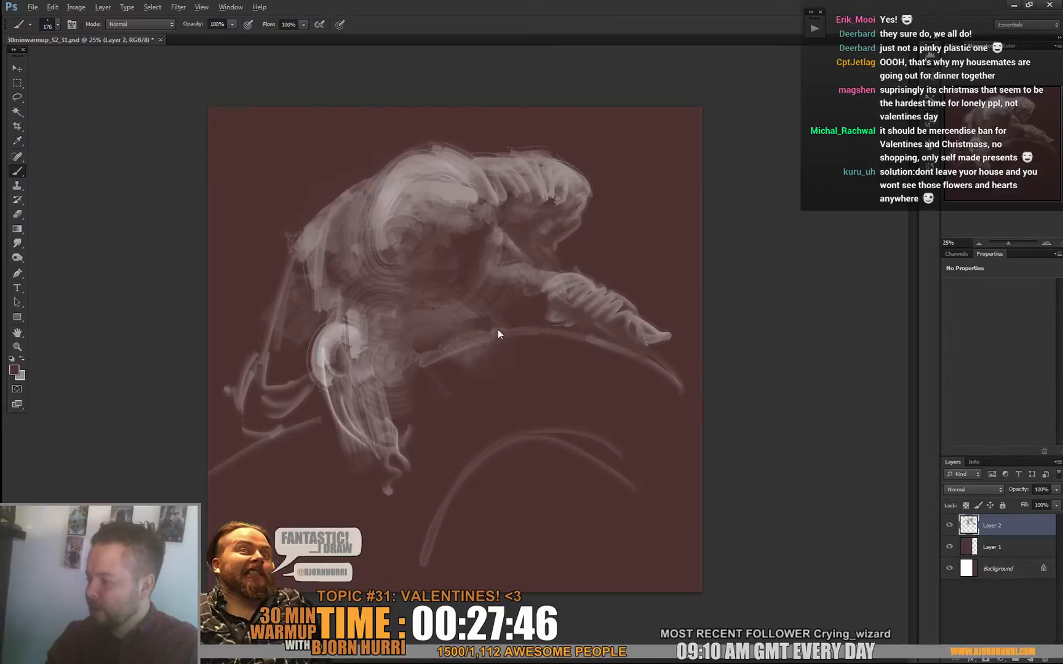
left_click_drag(392, 314, 384, 343)
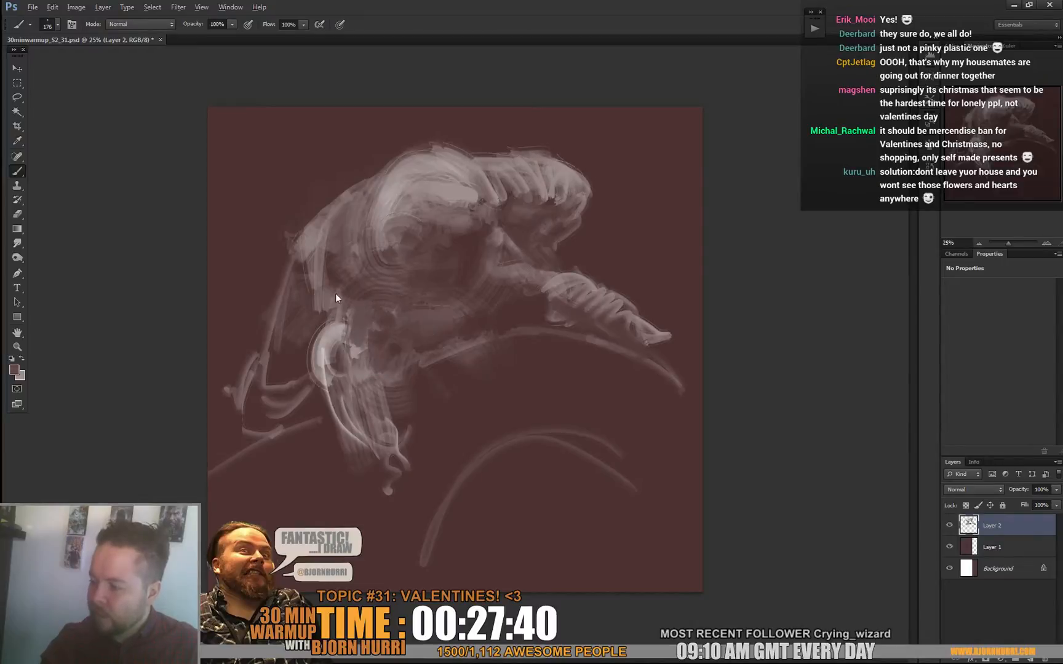
Sample tones from the body and repaint the hanging limb's upper part so it joins the torso.
left_click(355, 284, "alt")
mouse_move(354, 308)
left_mouse_down()
mouse_move(379, 314)
mouse_move(357, 314)
mouse_move(329, 365)
mouse_move(384, 456)
mouse_move(379, 360)
left_mouse_up()
left_click(337, 329, "alt")
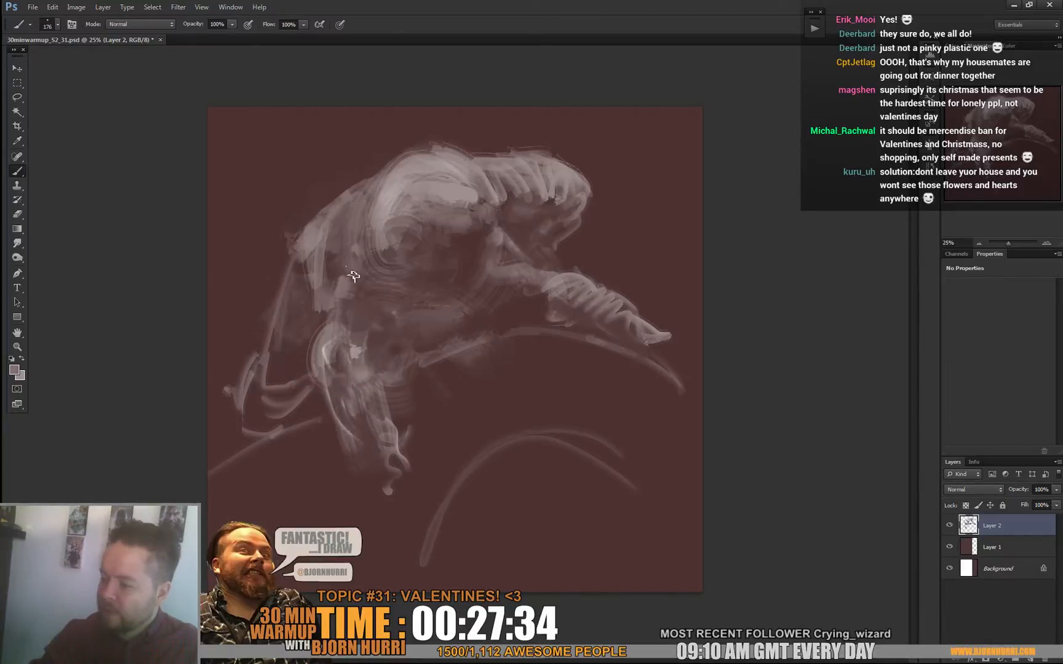
left_click_drag(343, 301, 362, 249)
Reduce the brush to 61 px and paint sampled light strokes over the rear shoulder and down the rear arm.
right_click(369, 225)
left_click(425, 252)
left_click(384, 194, "alt")
left_click_drag(351, 281, 348, 292)
mouse_move(361, 206)
left_mouse_down()
mouse_move(339, 217)
mouse_move(354, 228)
mouse_move(335, 218)
left_mouse_up()
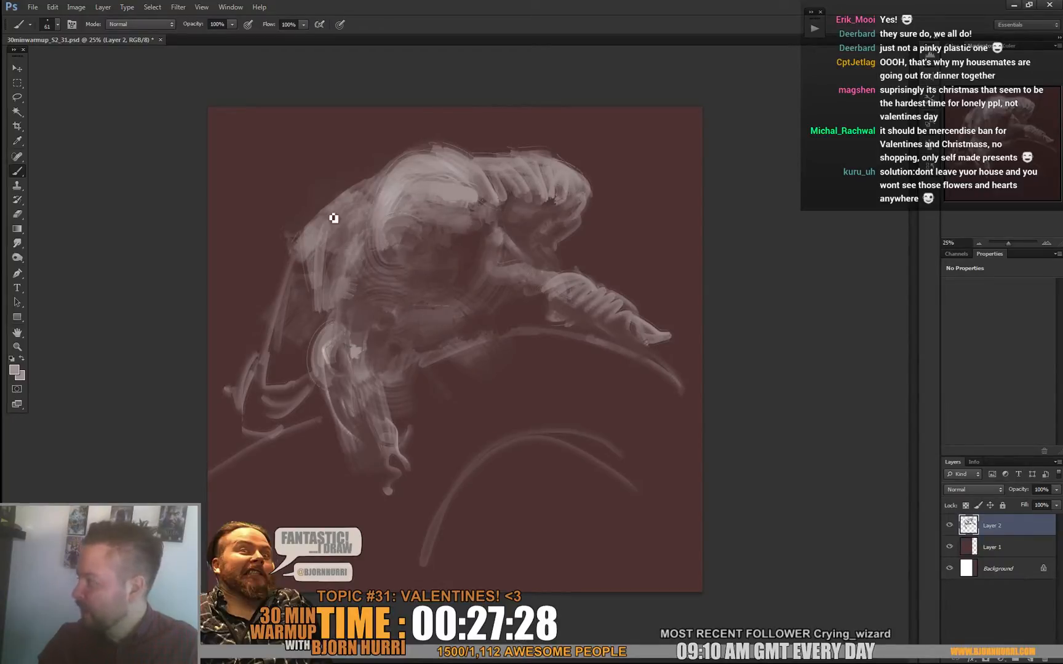
mouse_move(301, 266)
left_mouse_down()
mouse_move(273, 351)
mouse_move(278, 376)
mouse_move(267, 365)
mouse_move(262, 377)
left_mouse_up()
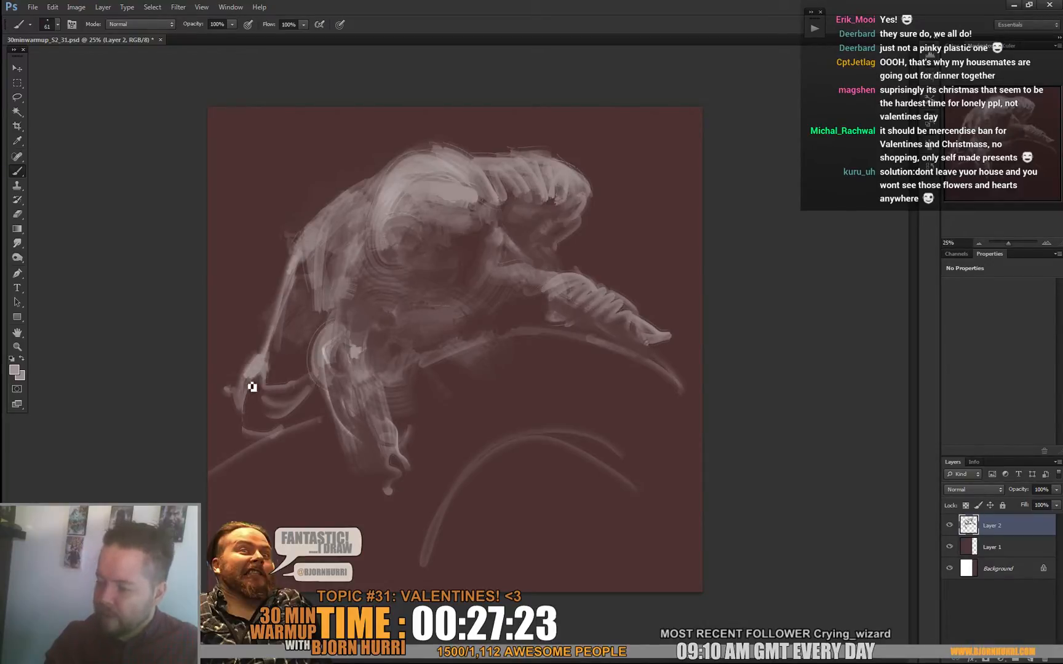
left_click_drag(299, 274, 294, 292)
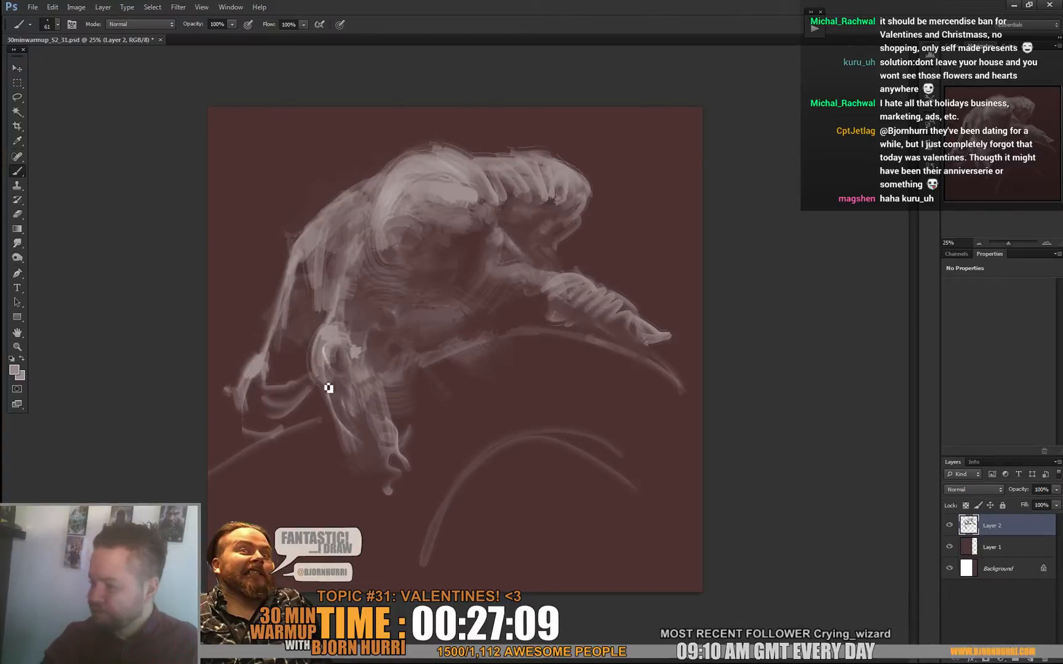
Set the brush to 99 px and paint a hand with spread fingers at the end of the hanging limb.
right_click(372, 411)
type("99")
key("Return")
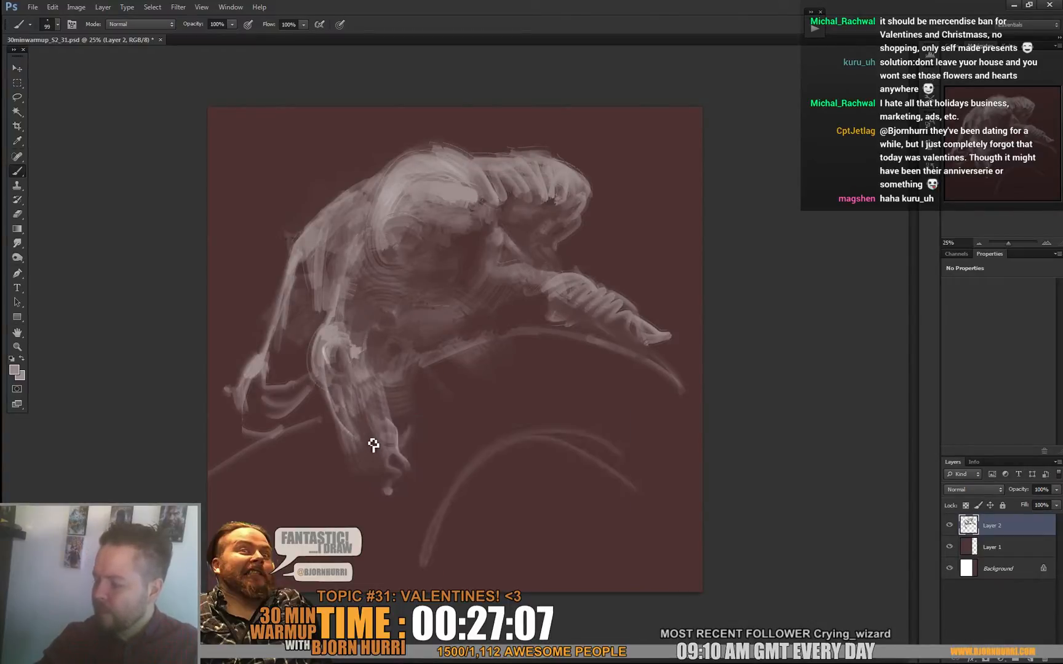
mouse_move(359, 470)
left_mouse_down()
mouse_move(399, 439)
mouse_move(438, 458)
mouse_move(360, 476)
mouse_move(396, 462)
mouse_move(397, 490)
mouse_move(359, 510)
left_mouse_up()
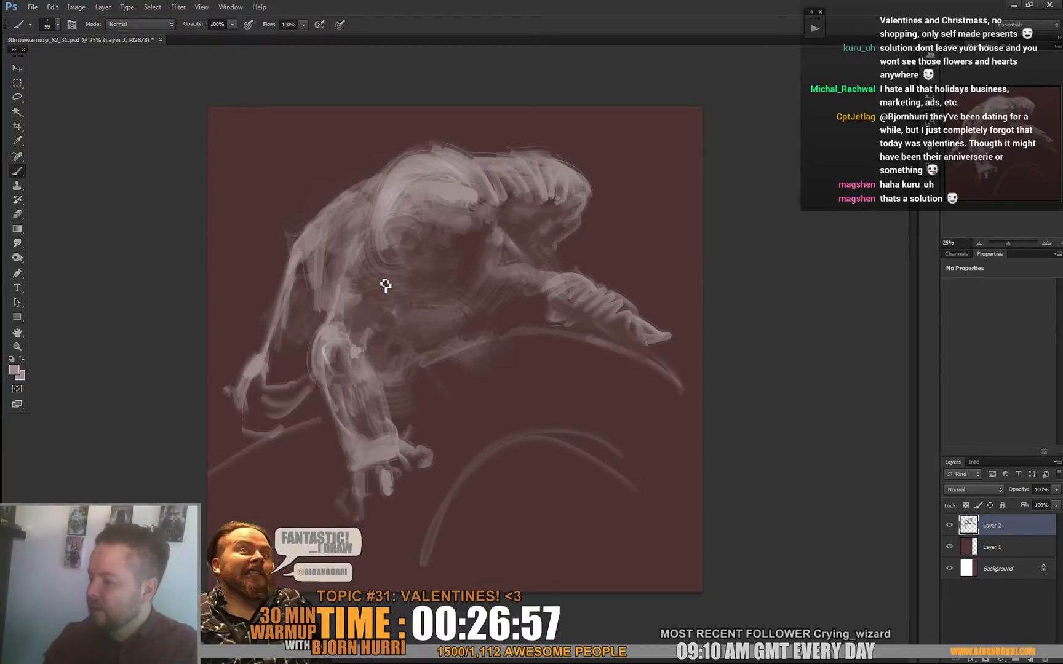
Sample mid tones from the torso and blend shading across the belly, chest and the underside of the head.
mouse_move(398, 328)
left_mouse_down()
mouse_move(388, 322)
mouse_move(407, 336)
left_mouse_up()
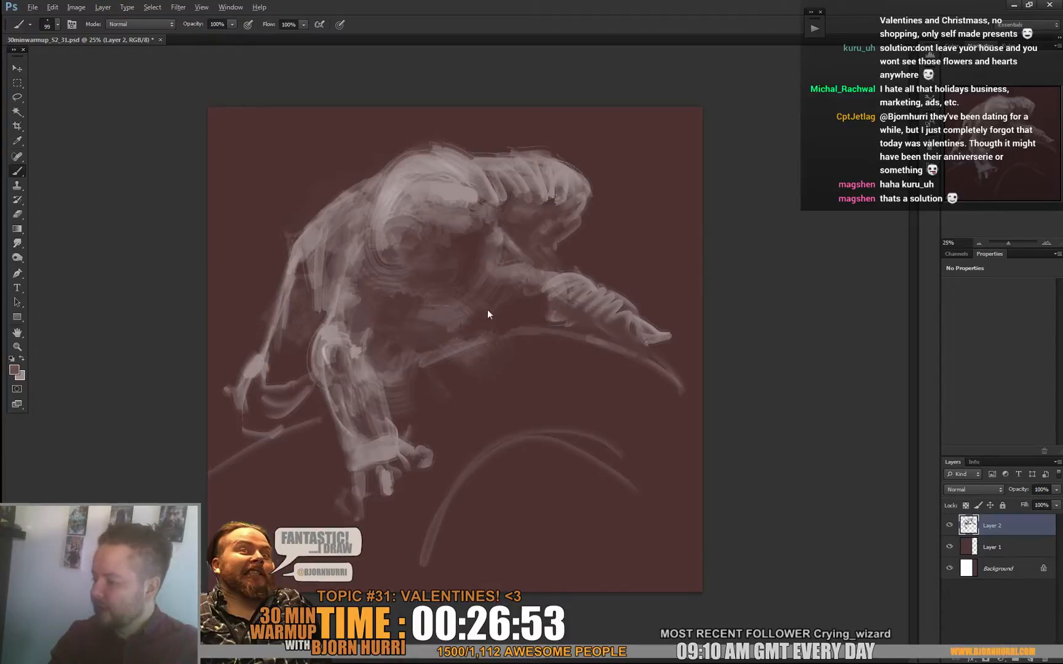
left_click(453, 321, "alt")
left_click(405, 303, "alt")
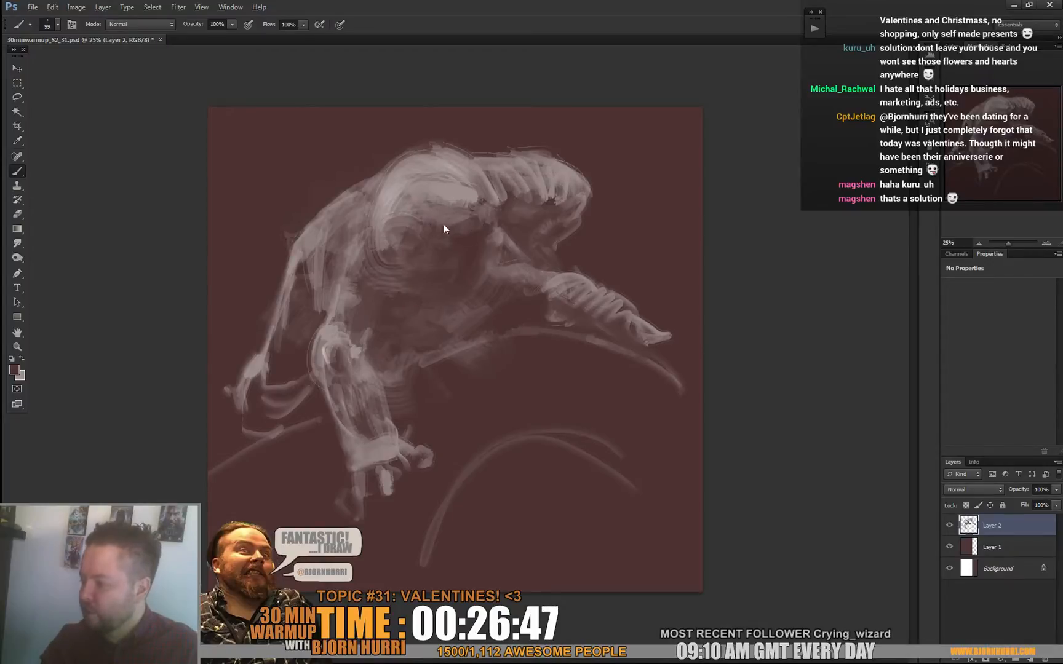
left_click_drag(466, 223, 455, 254)
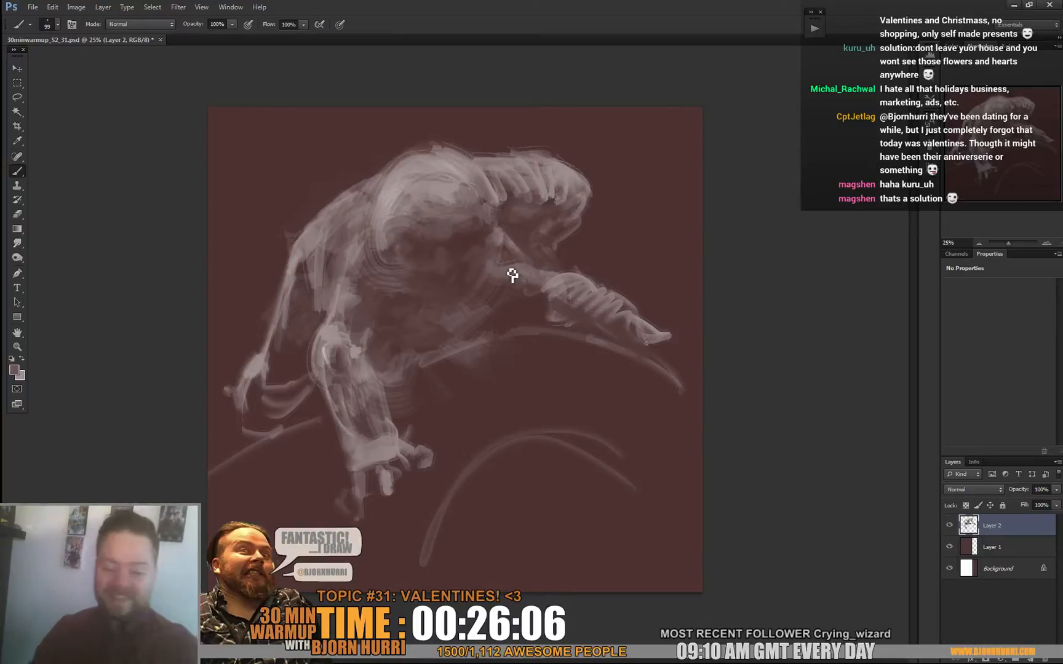
Paint sampled arm tones into the outstretched hand and its fingers, and touch up the fingers of the hanging hand.
left_click(620, 323, "alt")
left_click_drag(633, 325, 630, 338)
left_click(645, 332, "alt")
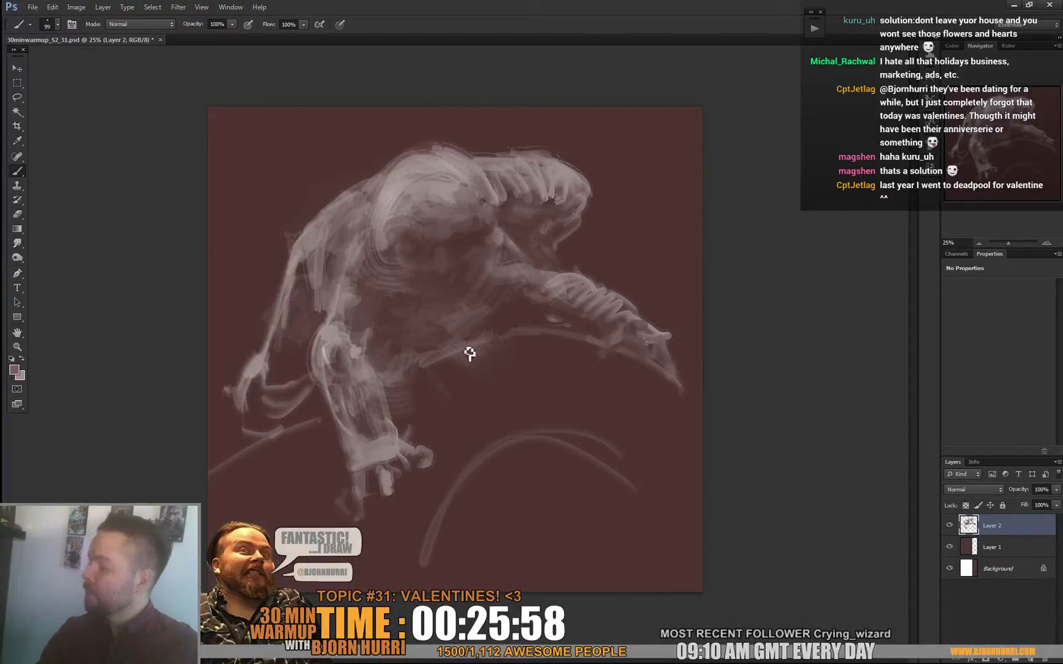
left_click_drag(380, 481, 372, 491)
Paint faint marks in the background behind the back and cover the loose light strokes below the rear arm with a dark tone.
mouse_move(351, 202)
left_mouse_down()
mouse_move(282, 142)
mouse_move(261, 153)
mouse_move(247, 194)
left_mouse_up()
mouse_move(254, 151)
left_mouse_down()
mouse_move(278, 164)
mouse_move(267, 177)
mouse_move(300, 211)
mouse_move(336, 183)
left_mouse_up()
left_click_drag(403, 116, 393, 137)
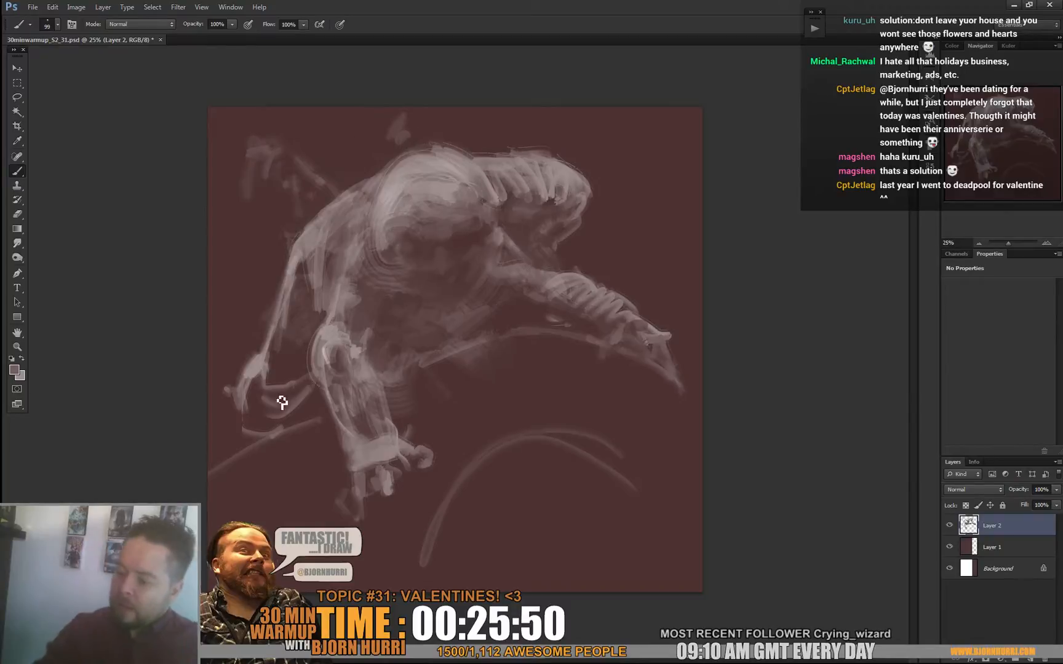
left_click(293, 376, "alt")
mouse_move(298, 380)
left_mouse_down()
mouse_move(278, 426)
mouse_move(258, 406)
mouse_move(296, 415)
left_mouse_up()
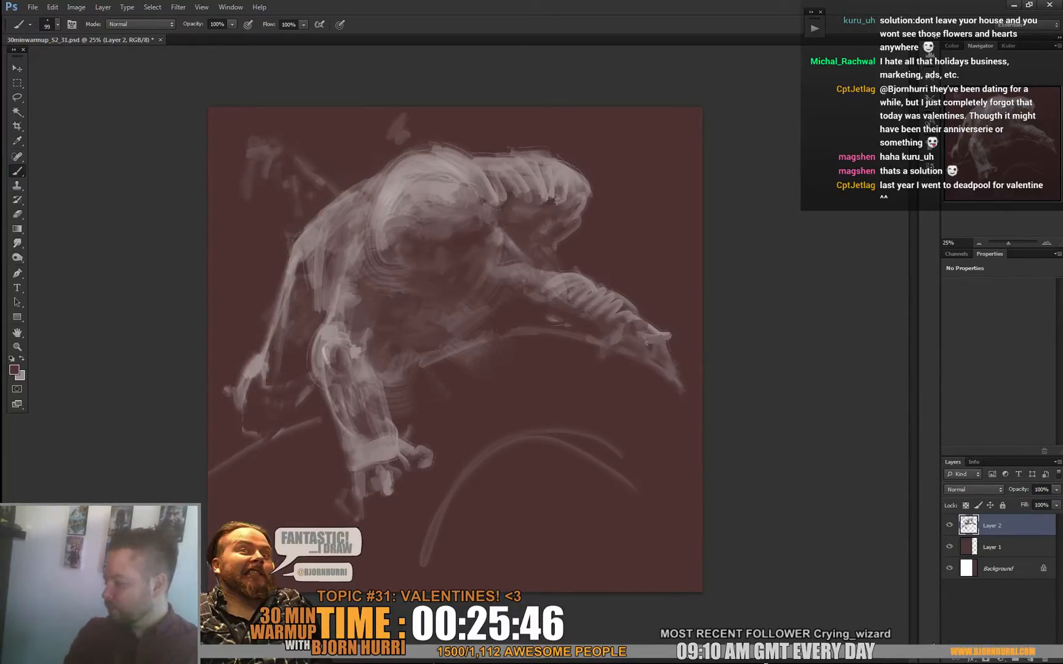
Sample a light body tone and block in a large foreground rock with a 411 px textured brush.
left_click(452, 184, "alt")
right_click(530, 472)
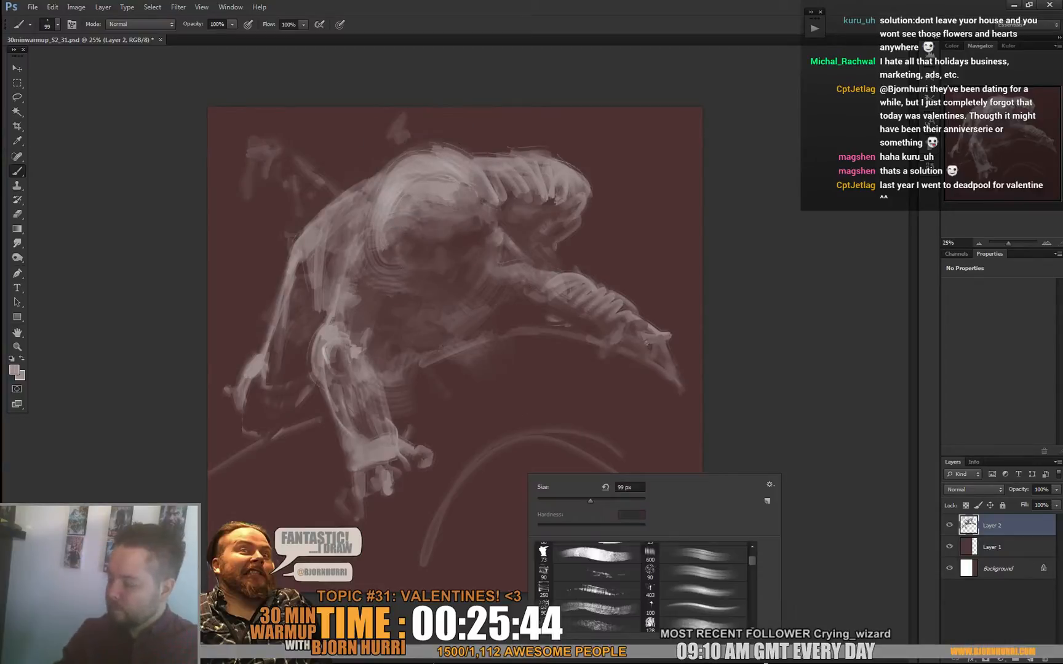
left_click(556, 578)
left_click(470, 475)
mouse_move(520, 452)
left_mouse_down()
mouse_move(562, 476)
mouse_move(535, 504)
mouse_move(590, 485)
mouse_move(602, 497)
mouse_move(488, 506)
mouse_move(468, 525)
mouse_move(493, 529)
mouse_move(644, 475)
mouse_move(465, 532)
mouse_move(449, 556)
mouse_move(589, 527)
mouse_move(615, 534)
mouse_move(523, 568)
mouse_move(639, 536)
mouse_move(578, 564)
left_mouse_up()
mouse_move(556, 416)
left_mouse_down()
mouse_move(547, 422)
mouse_move(545, 408)
left_mouse_up()
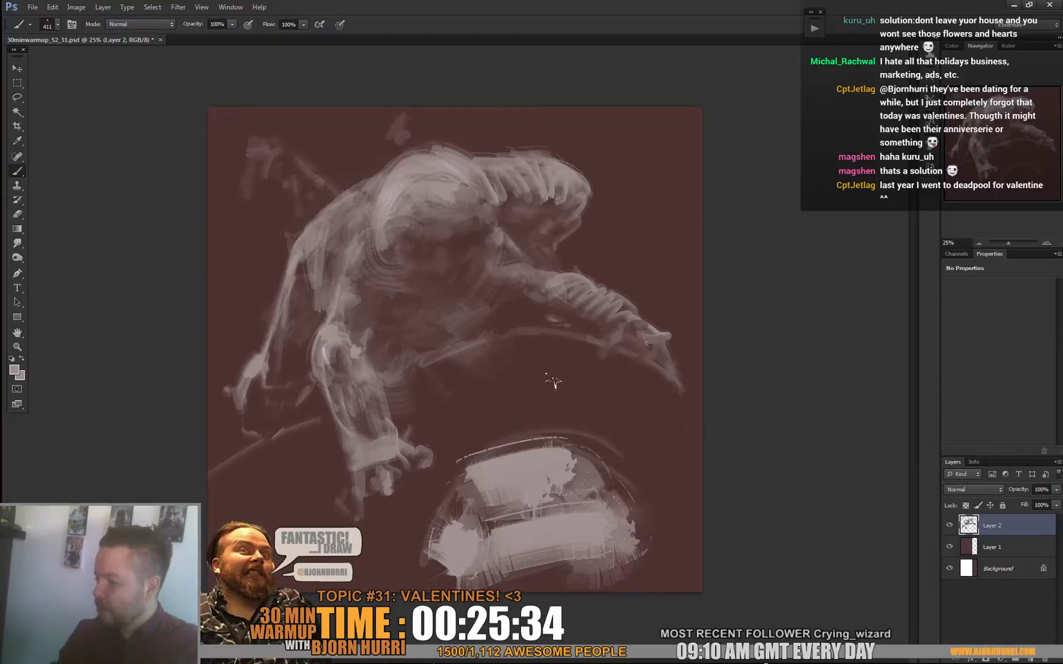
Paint more textured rocks below both hands and darken the edges of the foreground rock.
mouse_move(669, 393)
left_mouse_down()
mouse_move(680, 403)
mouse_move(636, 413)
mouse_move(683, 401)
mouse_move(440, 433)
mouse_move(427, 494)
left_mouse_up()
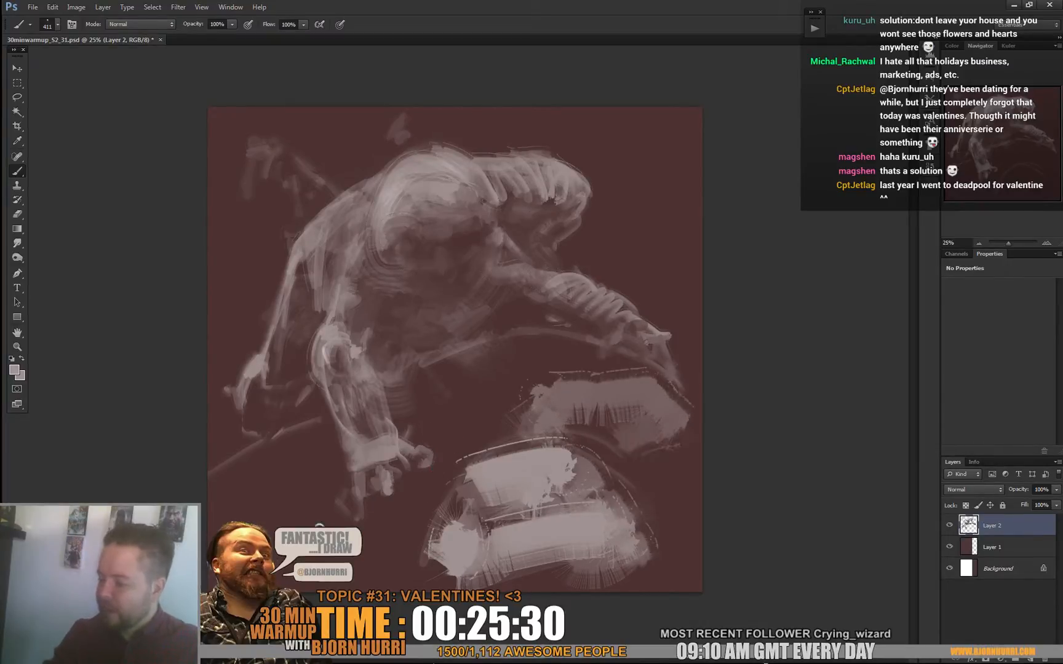
mouse_move(295, 460)
left_mouse_down()
mouse_move(261, 487)
mouse_move(307, 502)
mouse_move(333, 526)
mouse_move(312, 563)
left_mouse_up()
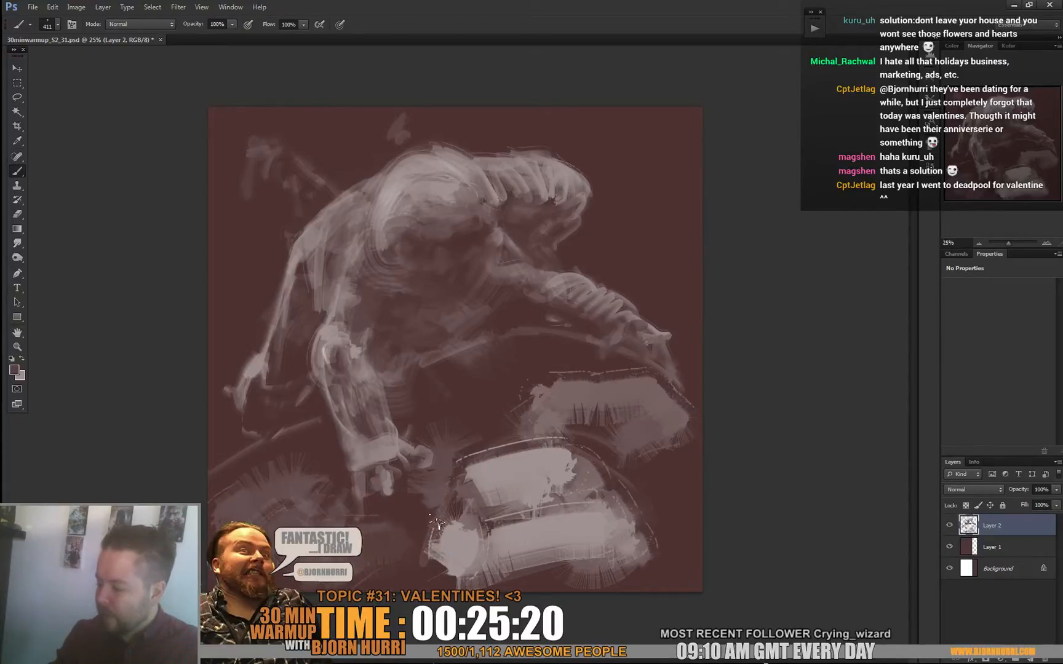
mouse_move(437, 513)
left_mouse_down()
mouse_move(436, 546)
mouse_move(462, 575)
left_mouse_up()
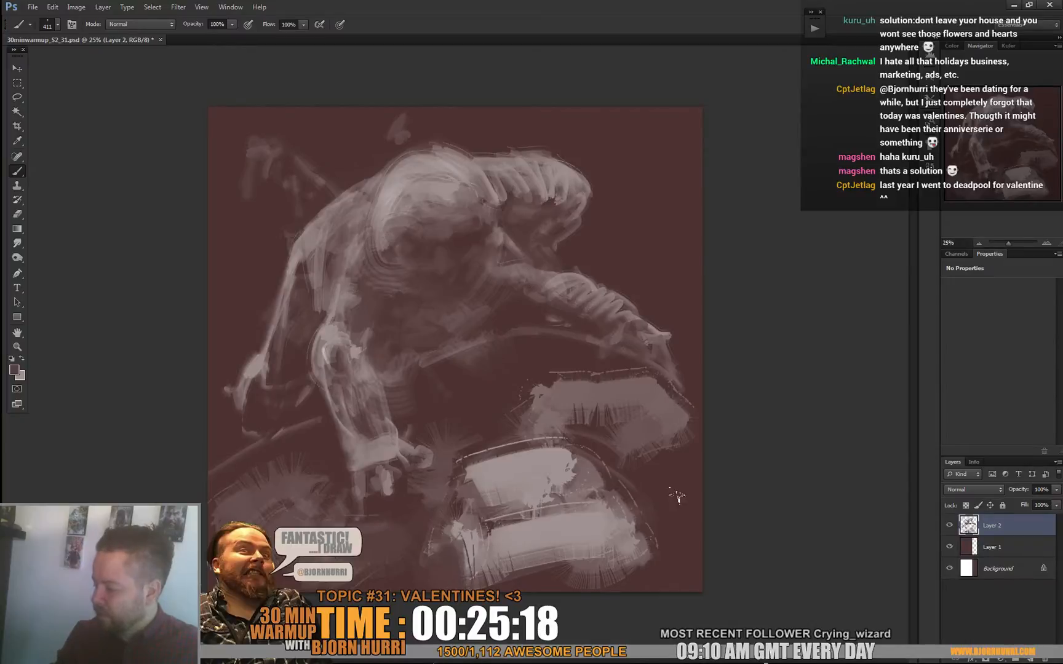
left_click_drag(645, 527, 640, 563)
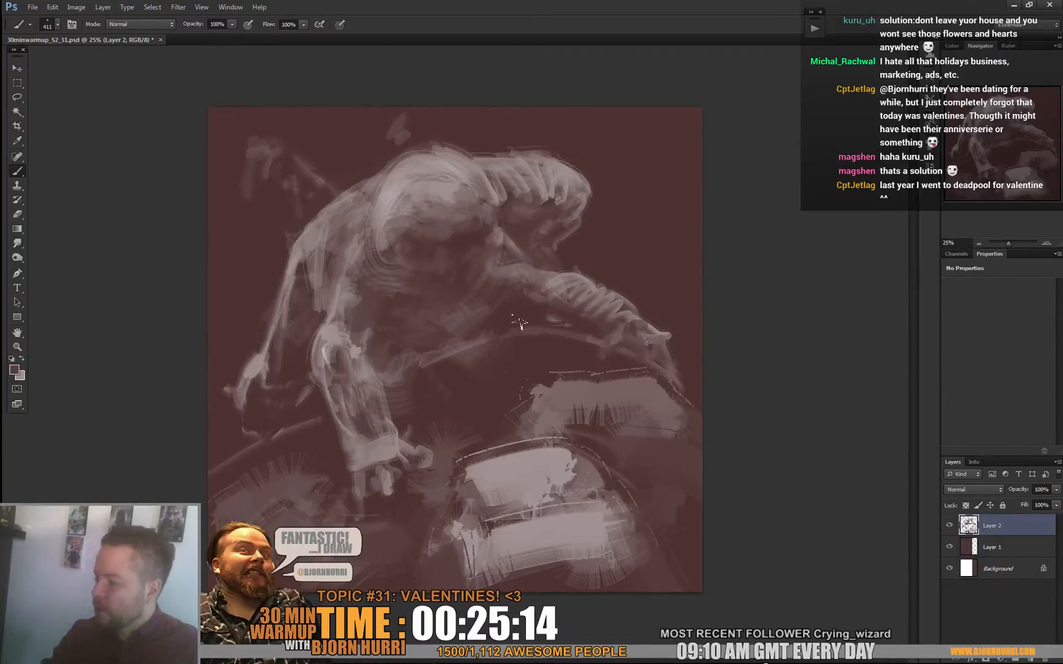
Reduce the brush to 58 px and then 110 px, painting soft rock strokes beneath the belly and behind the hanging arm.
right_click(553, 361)
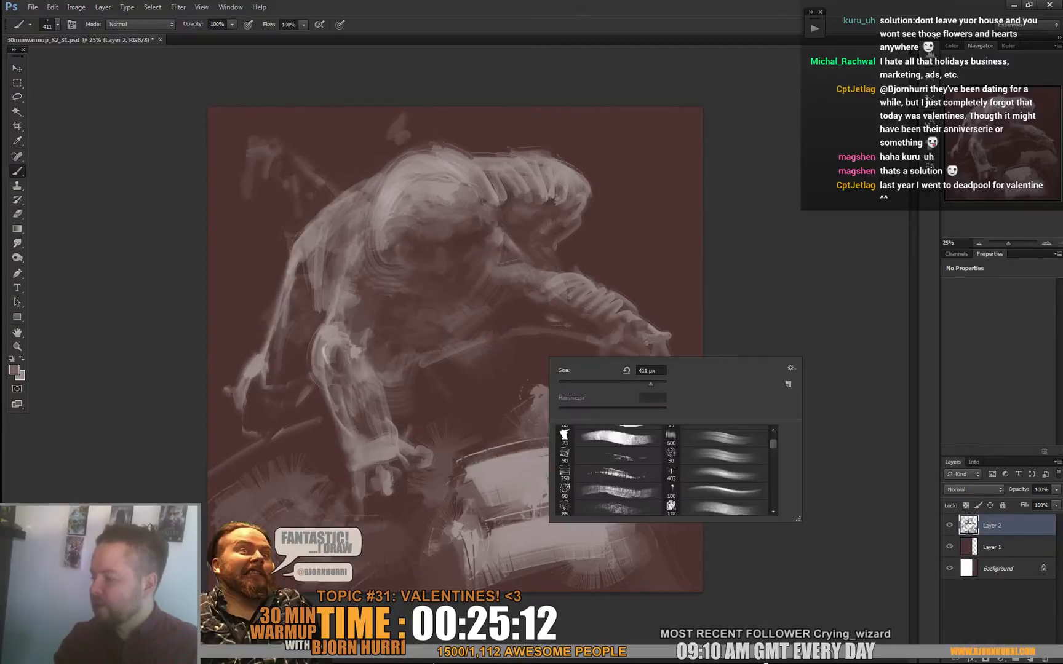
key("Return")
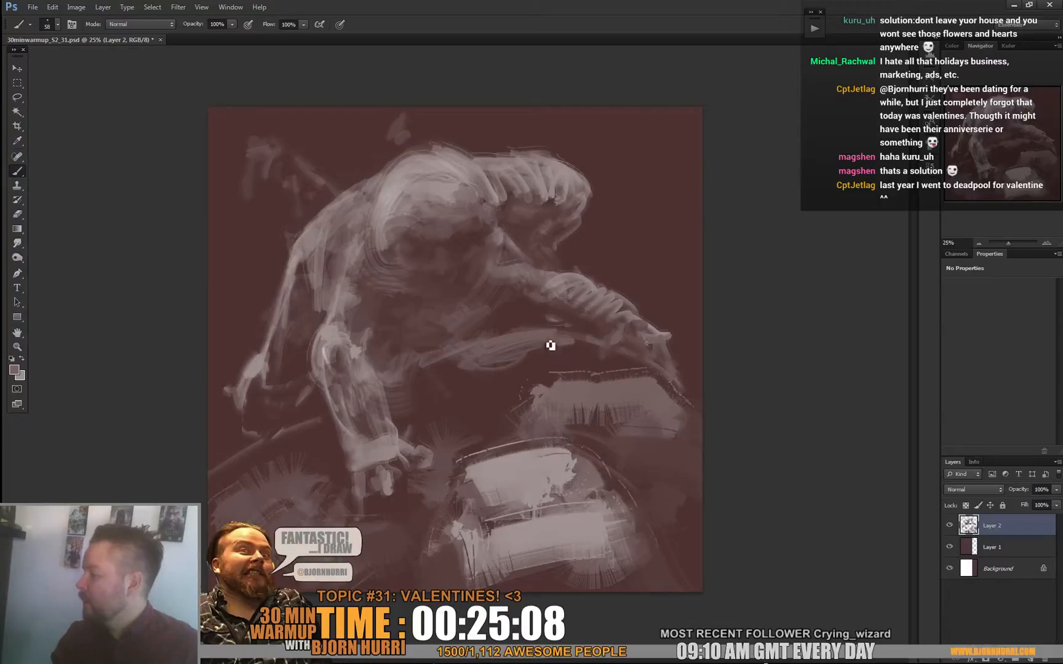
right_click(538, 392)
type("110")
key("Return")
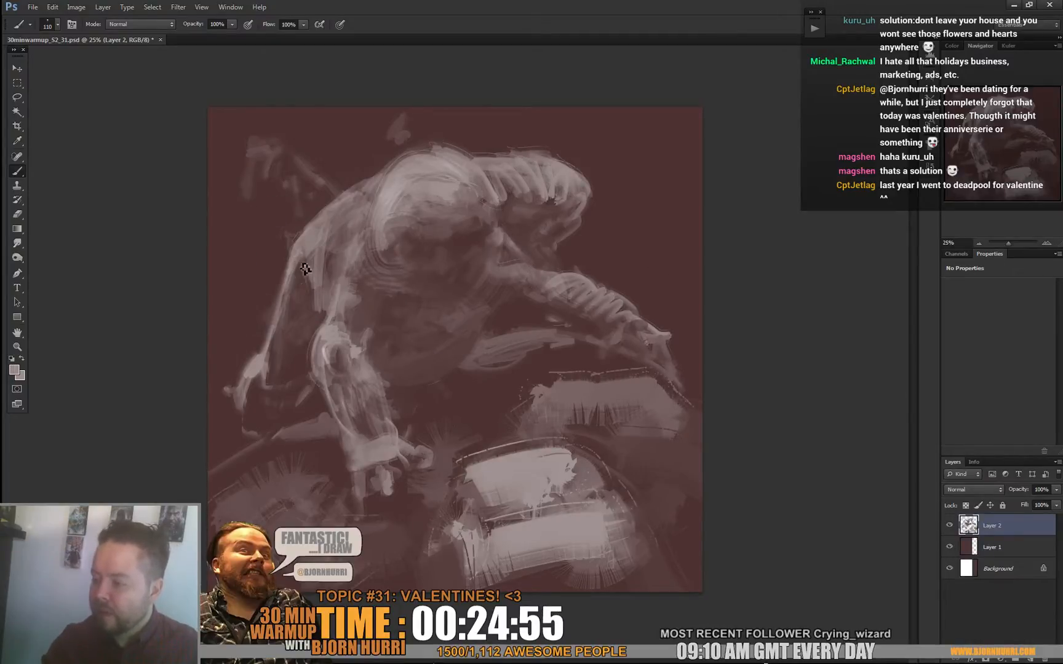
Set the brush to 54 px and repaint the rear shoulder and the hanging arm's upper part with sampled light and dark tones.
right_click(343, 245)
left_click(397, 280)
left_click(303, 253, "alt")
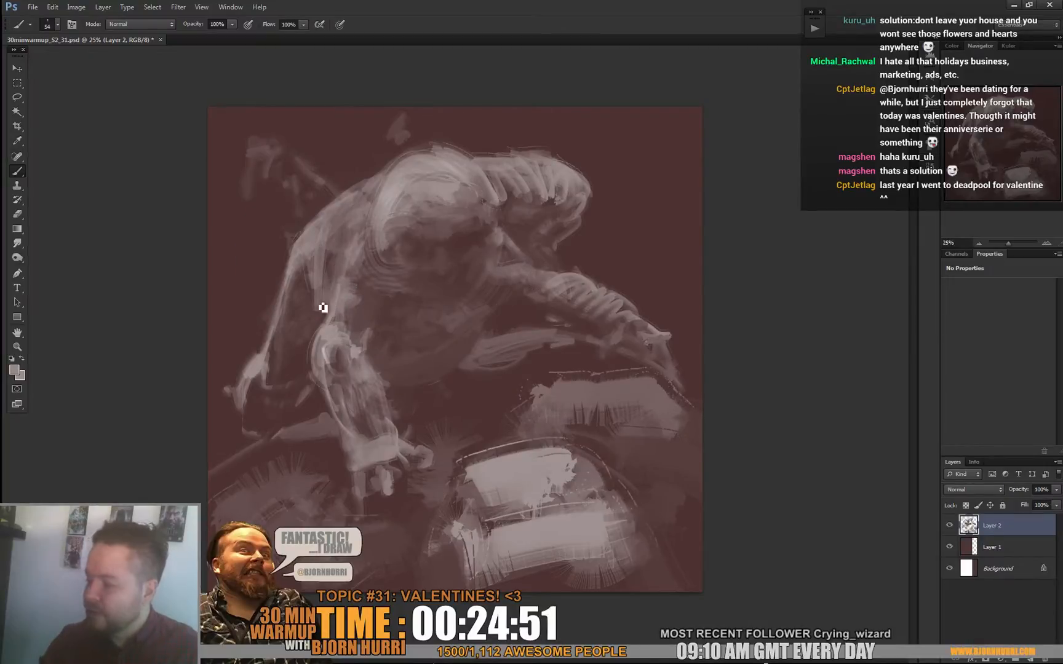
left_click(312, 285, "alt")
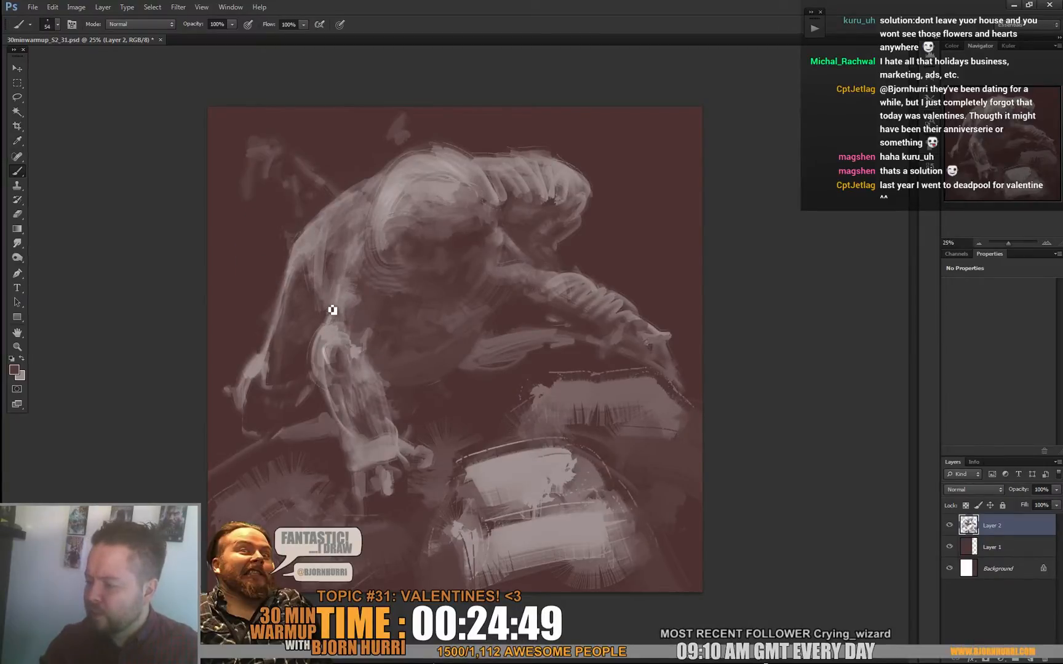
left_click(324, 313, "alt")
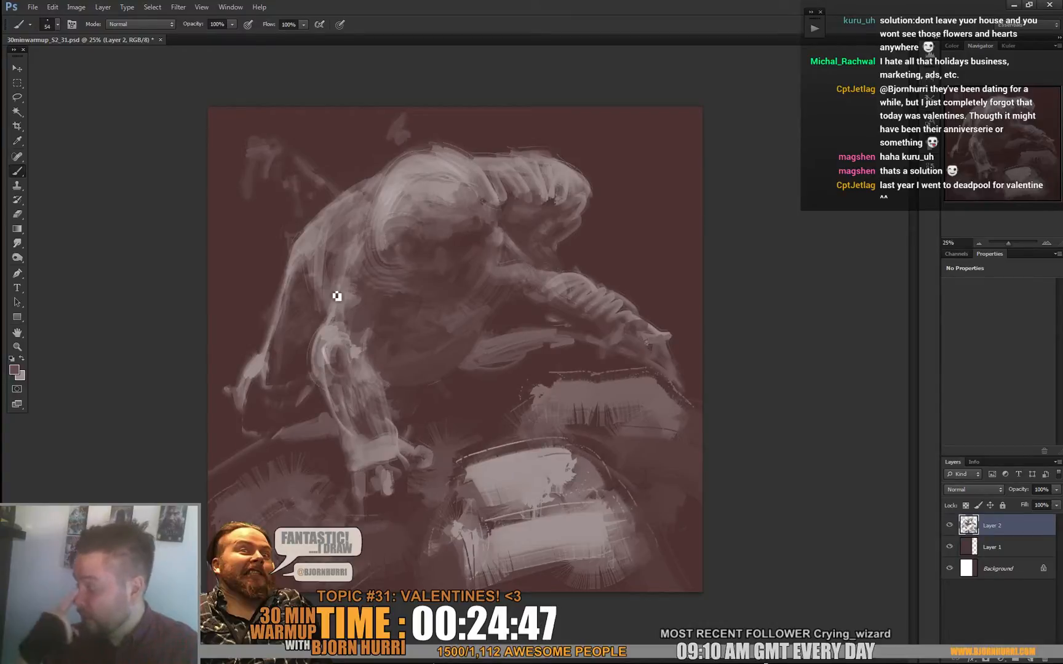
left_click(308, 278, "alt")
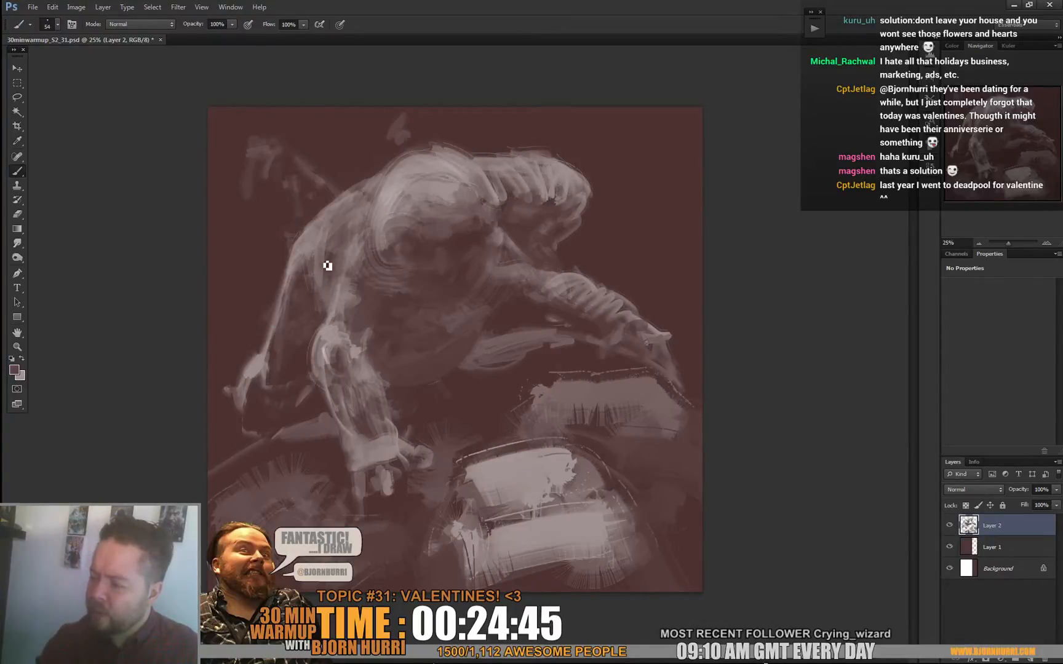
left_click(360, 240, "alt")
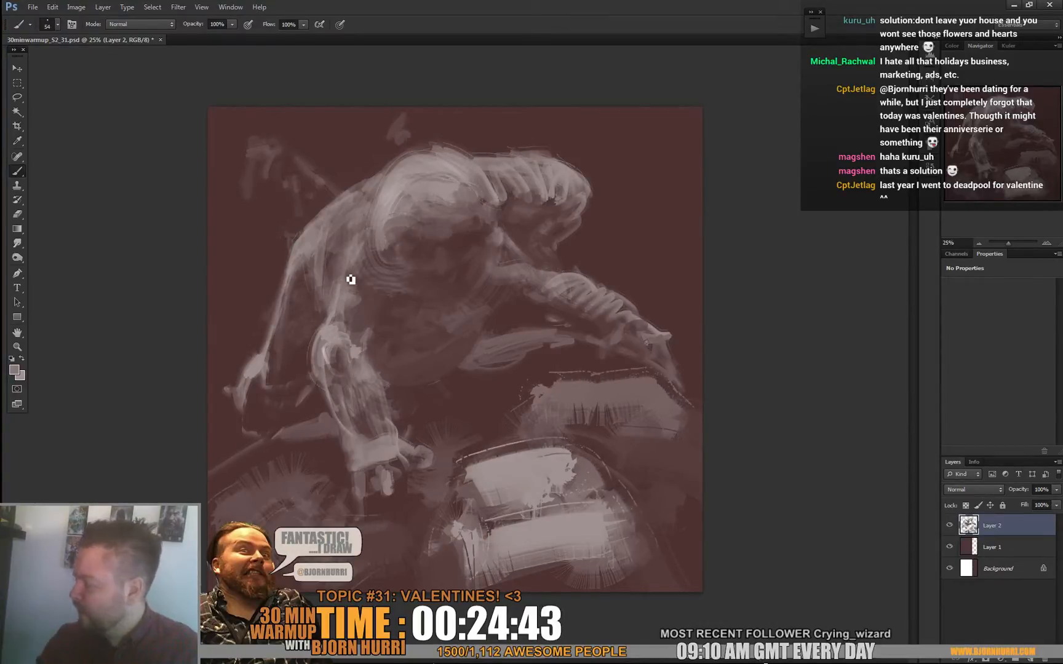
left_click(363, 246, "alt")
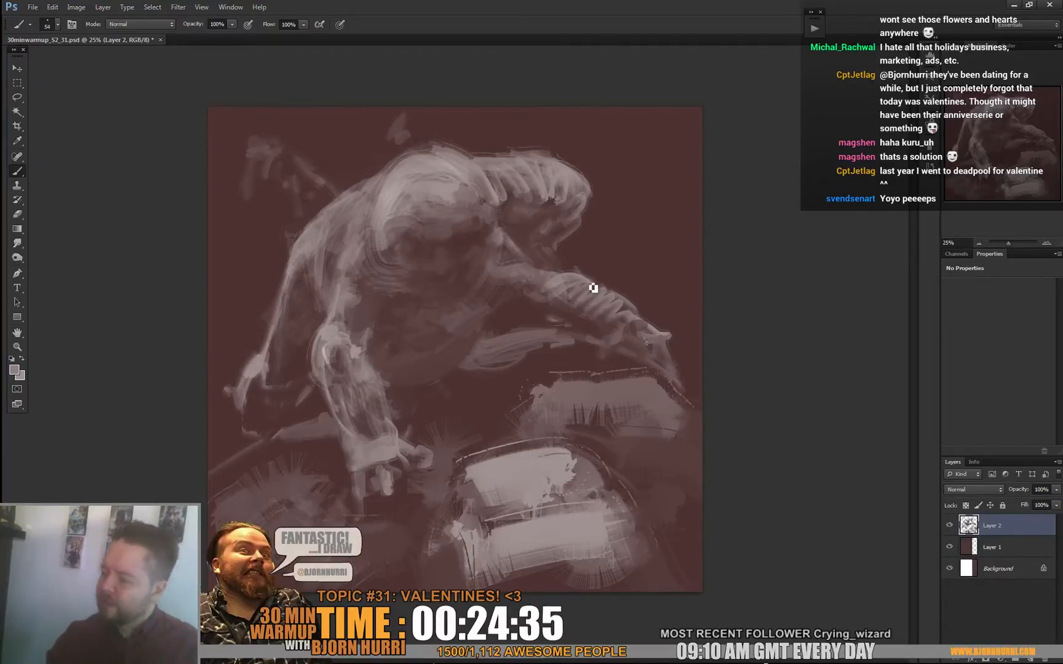
Paint sampled tones beneath the hunched form's overhang and the outstretched arm, and extend the faint spike behind the back.
left_click(542, 244, "alt")
mouse_move(526, 306)
left_mouse_down()
mouse_move(531, 324)
mouse_move(527, 312)
left_mouse_up()
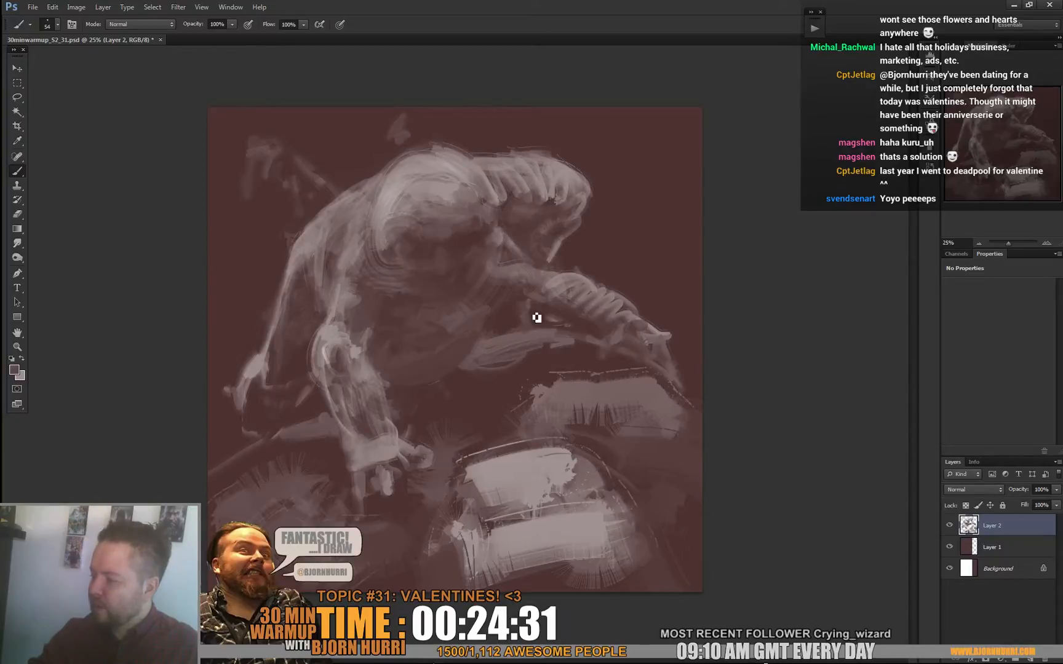
left_click(537, 320, "alt")
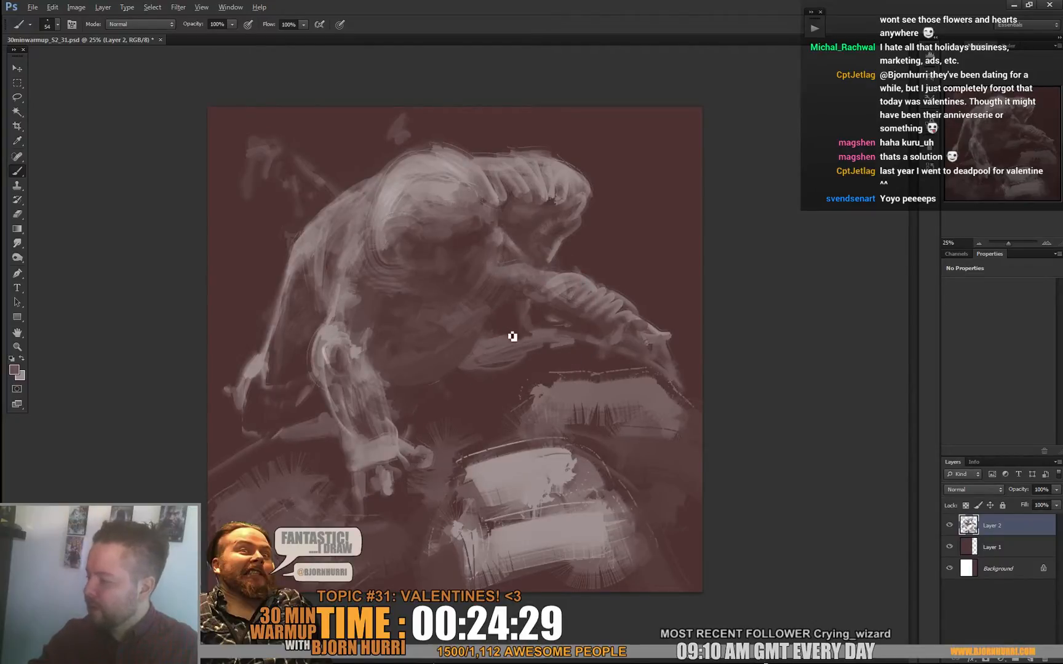
left_click(354, 172, "alt")
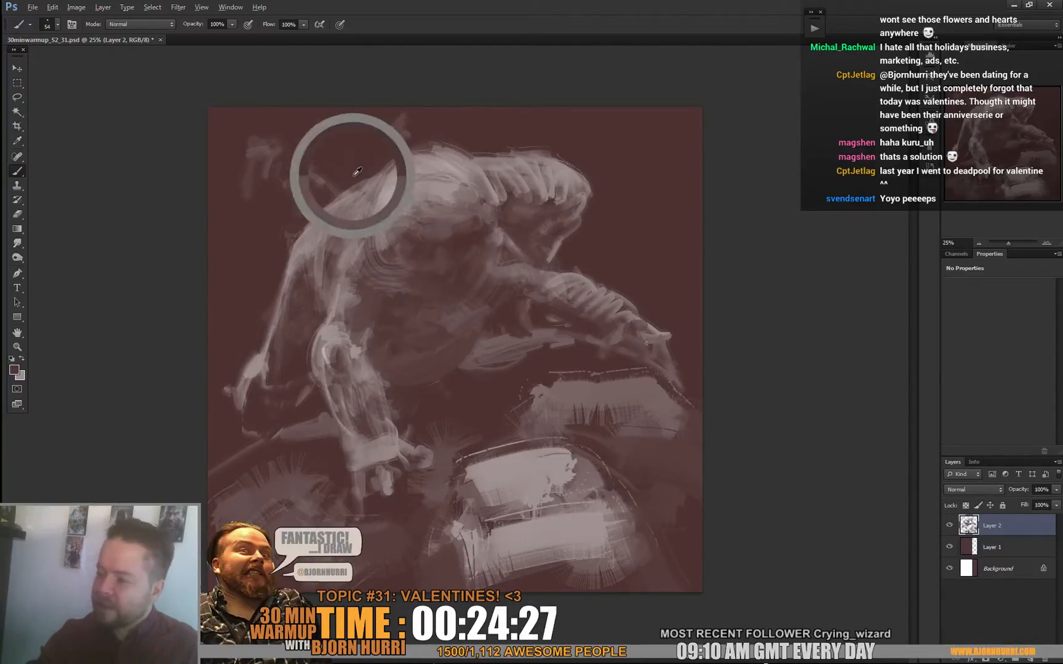
left_click(398, 151, "alt")
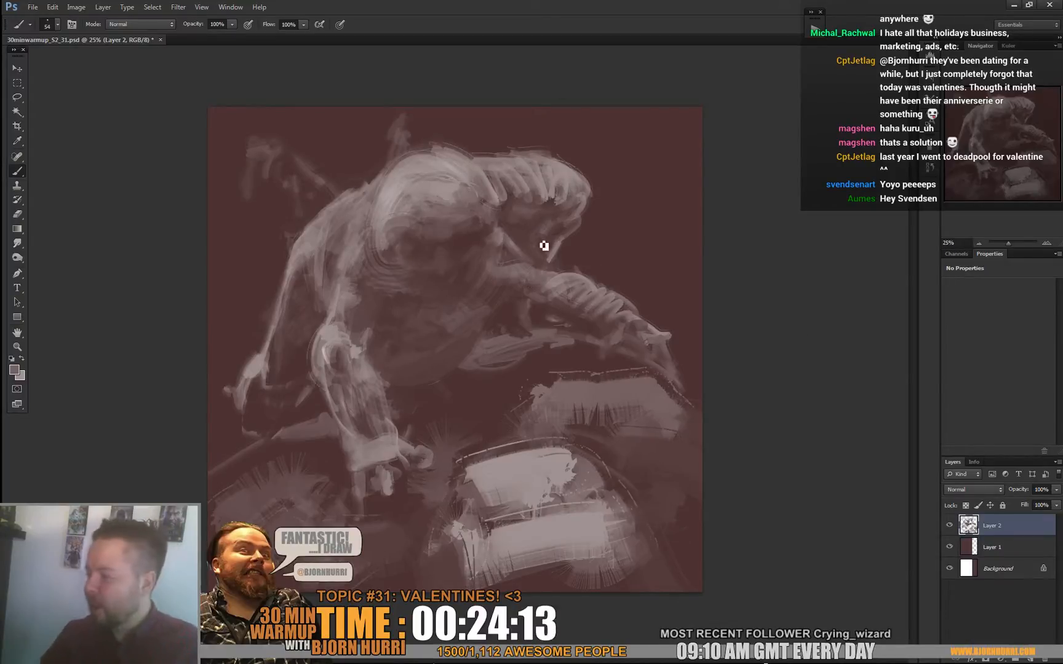
Darken the area beneath the overhang and paint a face with brow, eyes and nose on the central rounded form.
left_click(565, 257, "alt")
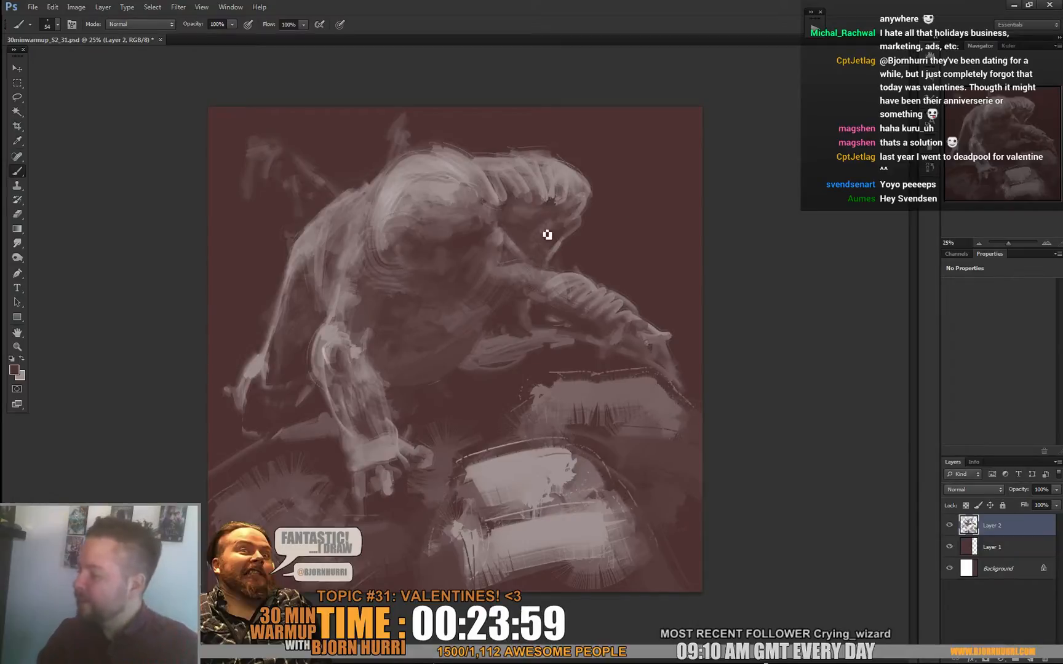
left_click(431, 233, "alt")
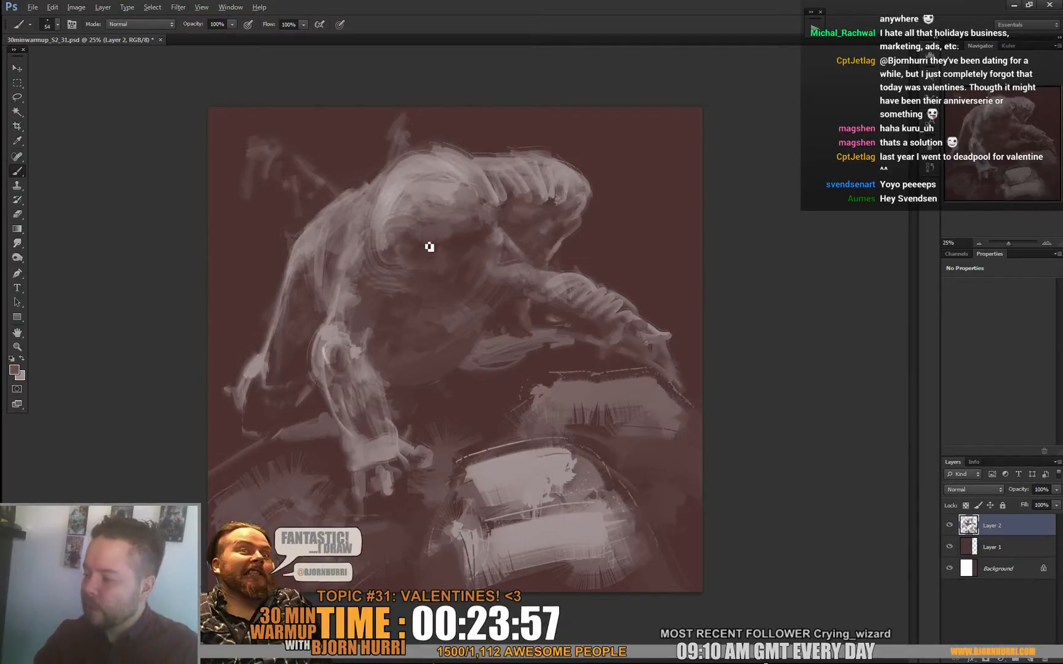
mouse_move(430, 241)
left_mouse_down()
mouse_move(406, 256)
mouse_move(396, 238)
mouse_move(417, 230)
left_mouse_up()
left_click(394, 216, "alt")
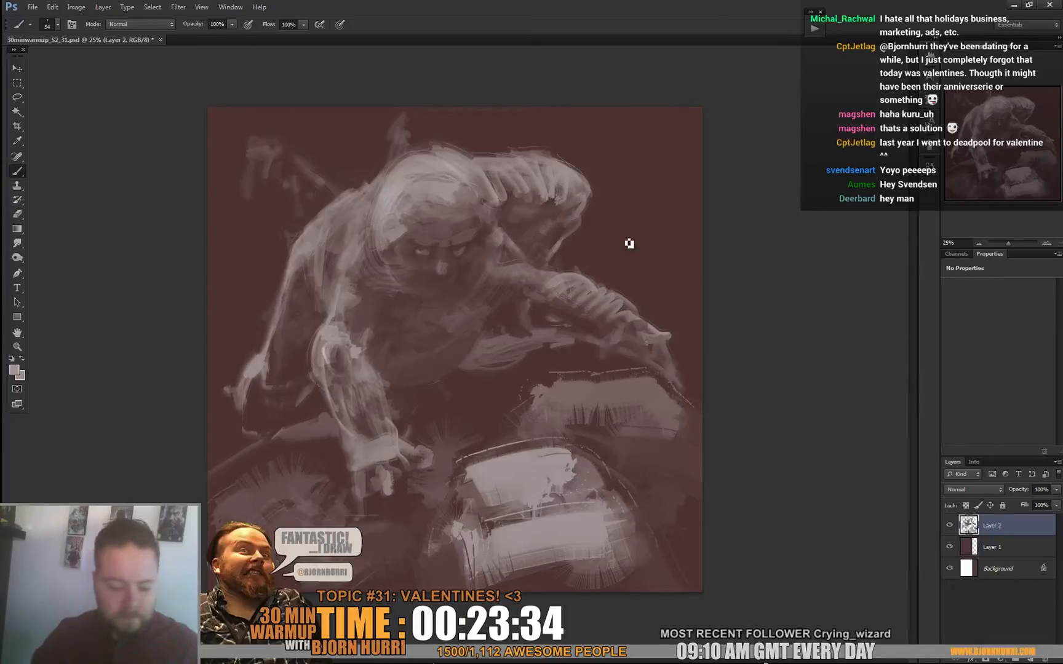
Lasso the outstretched forearm and hand, transform them down onto the rock, and clear the selection.
key("l")
mouse_move(591, 266)
left_mouse_down()
mouse_move(557, 314)
mouse_move(595, 358)
mouse_move(671, 367)
mouse_move(682, 326)
left_mouse_up()
key("ctrl+t")
left_click_drag(617, 373, 573, 408)
key("Return")
key("ctrl+d")
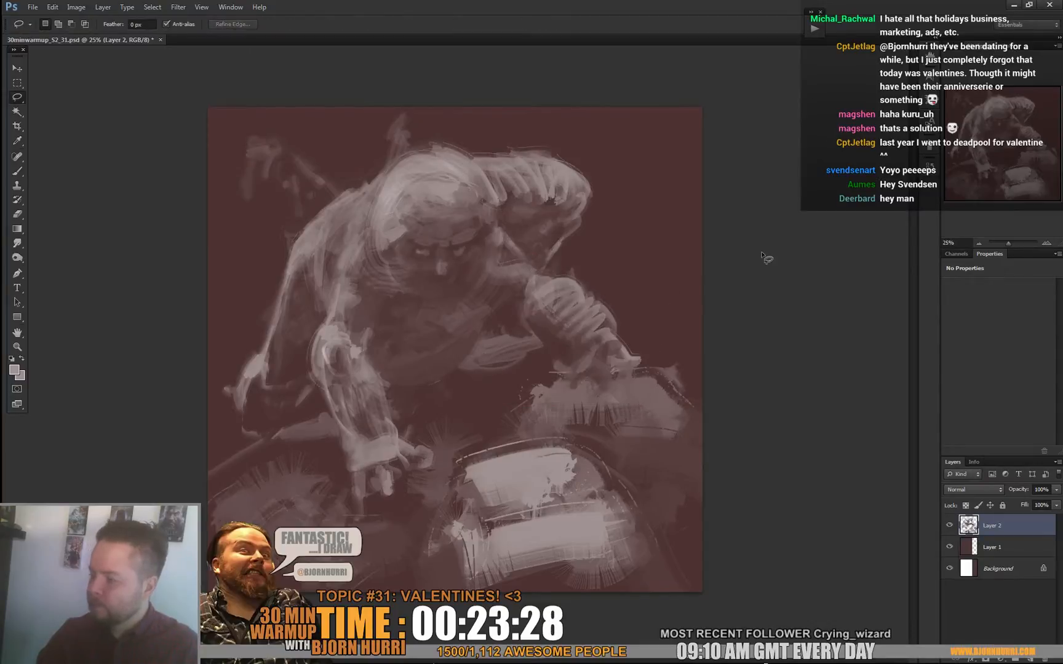
Flip the canvas horizontally and paste a merged copy of the whole image as a new layer.
left_click(76, 6)
left_click(256, 148)
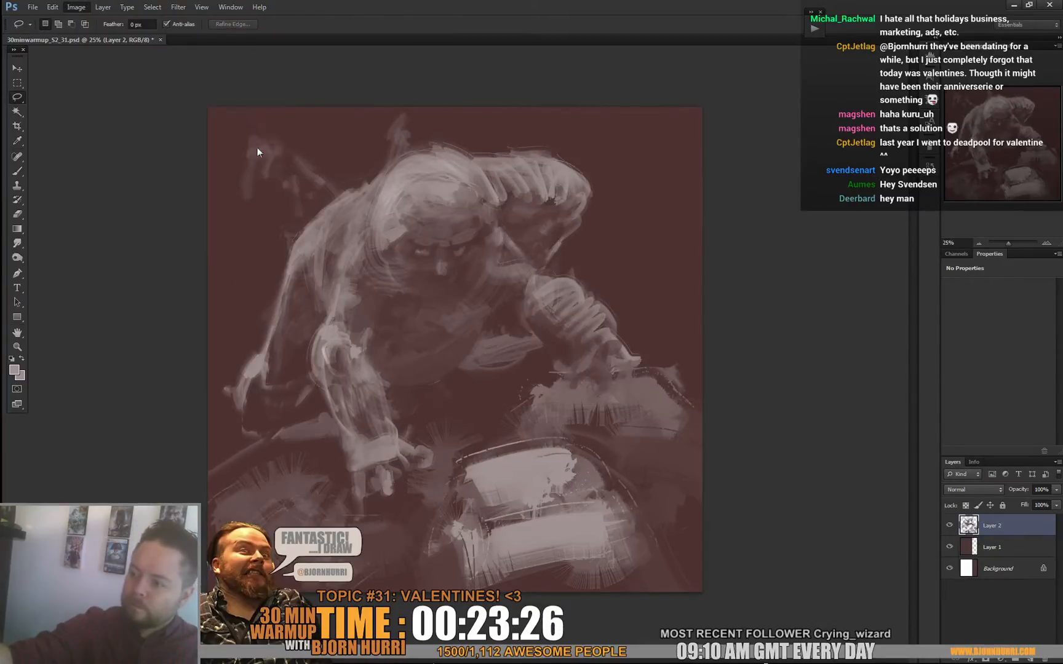
key("ctrl+a")
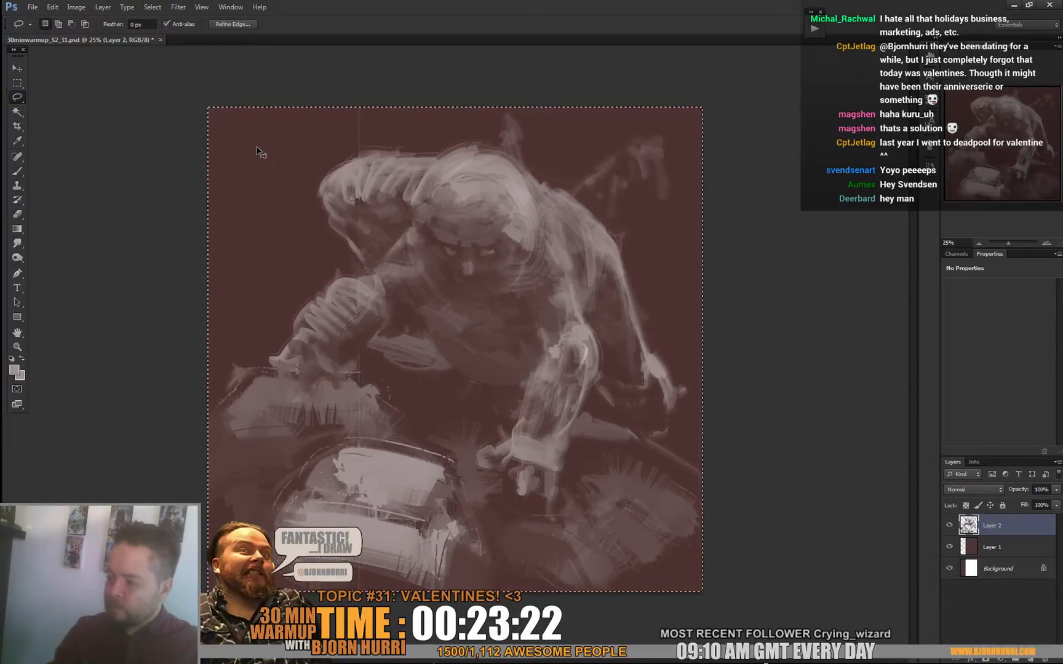
key("ctrl+shift+c")
key("ctrl+v")
Free-transform the merged copy, enlarging and slightly rotating it so the creature fills more of the canvas.
key("ctrl+t")
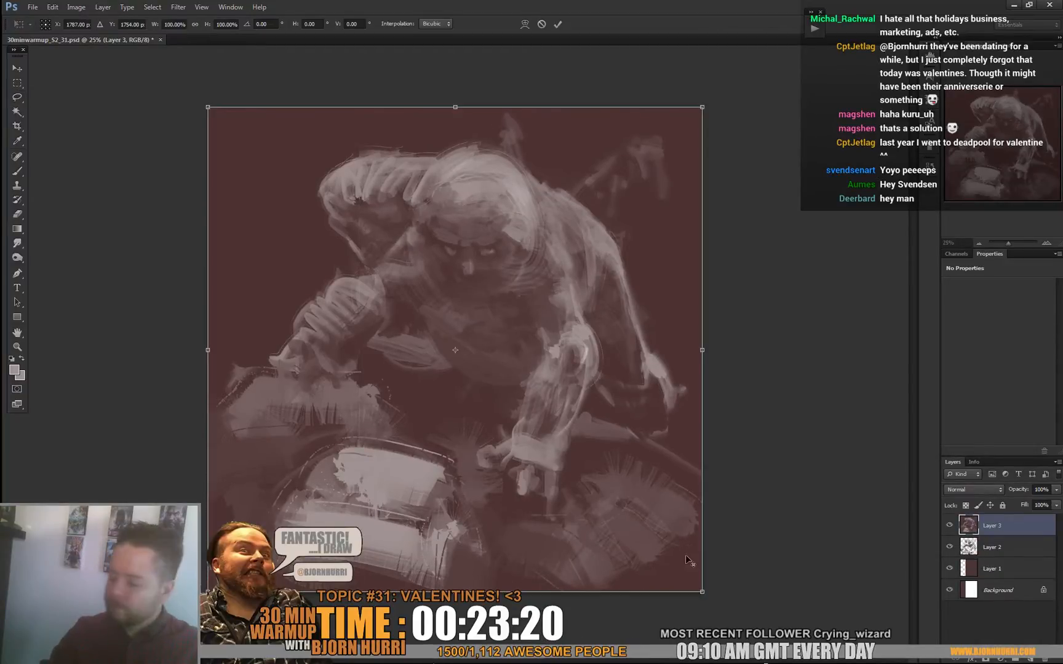
mouse_move(701, 592)
left_mouse_down()
mouse_move(712, 612)
mouse_move(700, 614)
left_mouse_up()
mouse_move(504, 345)
left_mouse_down()
mouse_move(480, 368)
mouse_move(486, 356)
left_mouse_up()
left_click_drag(436, 110, 450, 85)
left_click_drag(742, 106, 722, 75)
left_click_drag(657, 180, 660, 179)
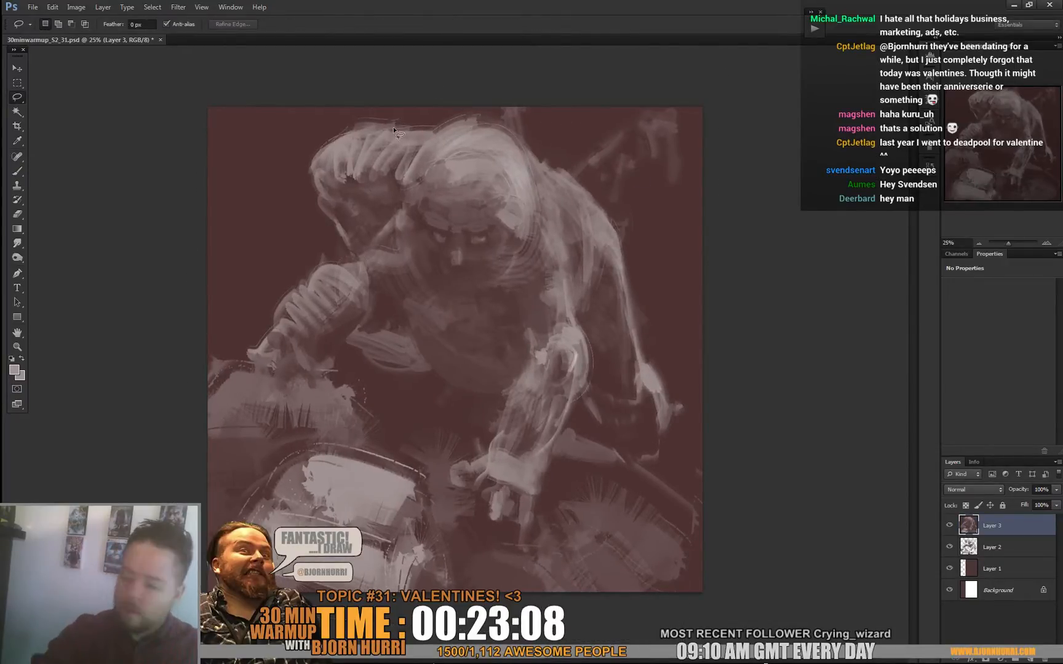
Lasso the raised shoulder and arm beside the creature's head.
mouse_move(384, 116)
left_mouse_down()
mouse_move(283, 155)
mouse_move(338, 265)
left_mouse_up()
mouse_move(391, 219)
left_mouse_down()
mouse_move(429, 128)
mouse_move(431, 92)
mouse_move(343, 145)
left_mouse_up()
key("ctrl+t")
left_click_drag(351, 270, 333, 275)
left_click_drag(265, 213, 276, 222)
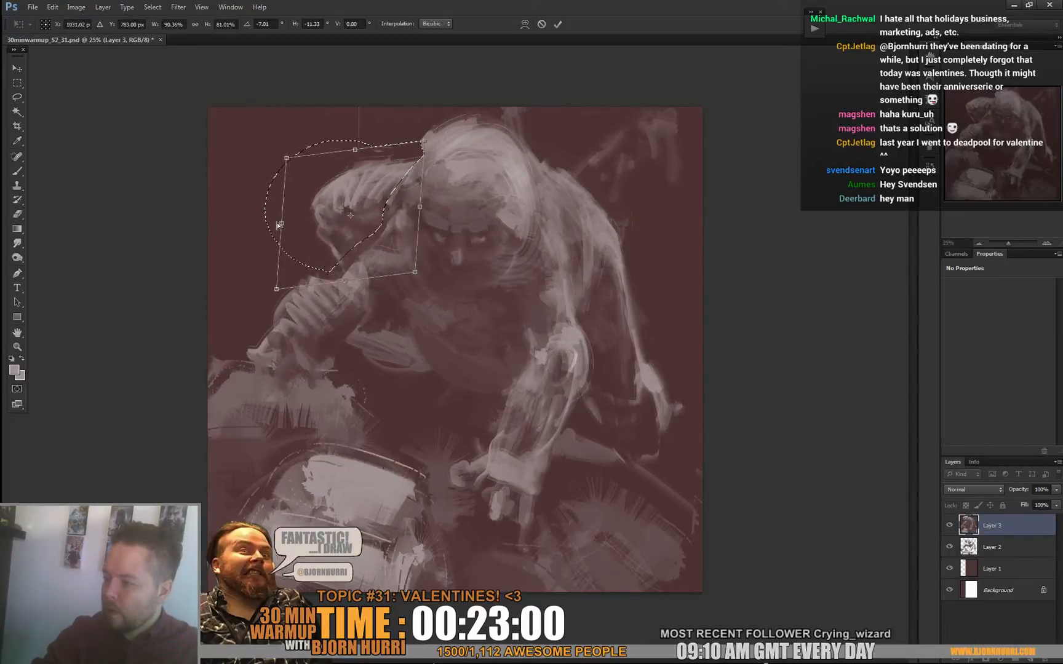
key("Return")
key("ctrl+z")
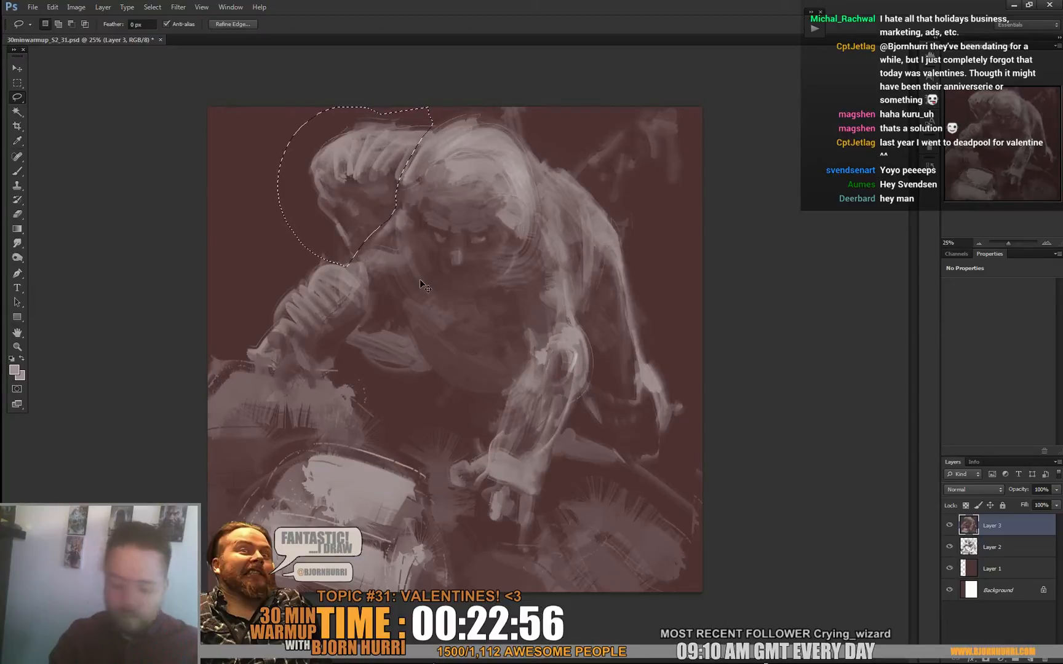
Copy the selected arm to a new layer, shift it lower, and rotate it about 10° counter-clockwise.
key("ctrl+j")
key("v")
mouse_move(519, 232)
left_mouse_down()
mouse_move(479, 237)
mouse_move(478, 214)
left_mouse_up()
key("ctrl+t")
left_click_drag(393, 251, 402, 255)
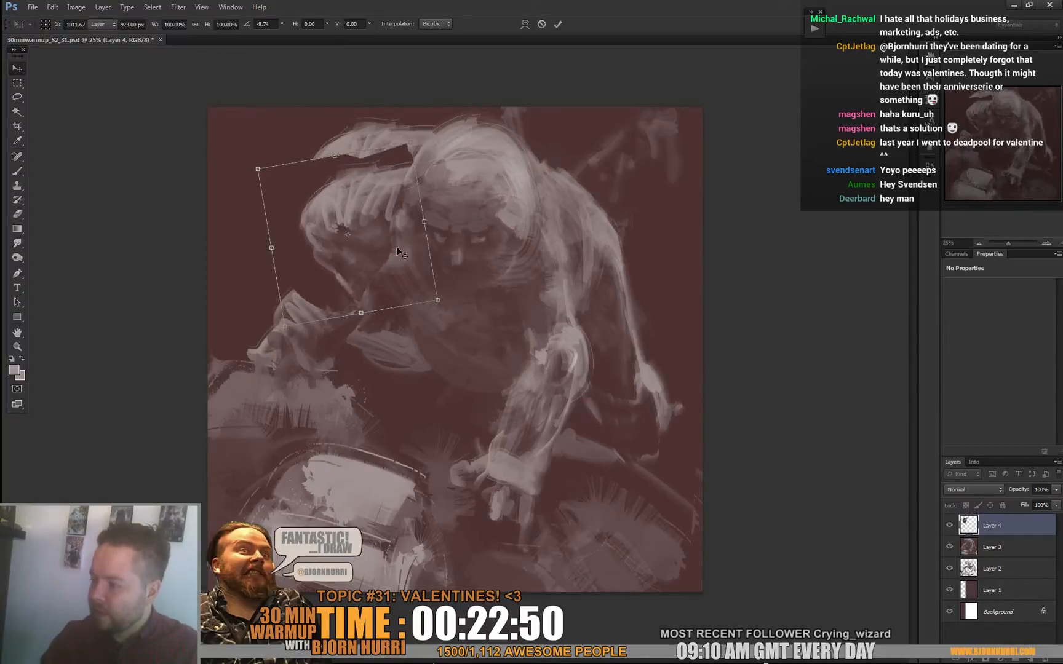
key("Return")
Erase the copied arm's excess over the forearm and paint out the old arm outline with a 116 px brush.
key("e")
left_click_drag(320, 302, 376, 252)
key("b")
right_click(303, 172)
type("116")
key("Return")
mouse_move(304, 166)
left_mouse_down()
mouse_move(394, 126)
mouse_move(399, 154)
mouse_move(427, 136)
mouse_move(419, 152)
mouse_move(457, 119)
left_mouse_up()
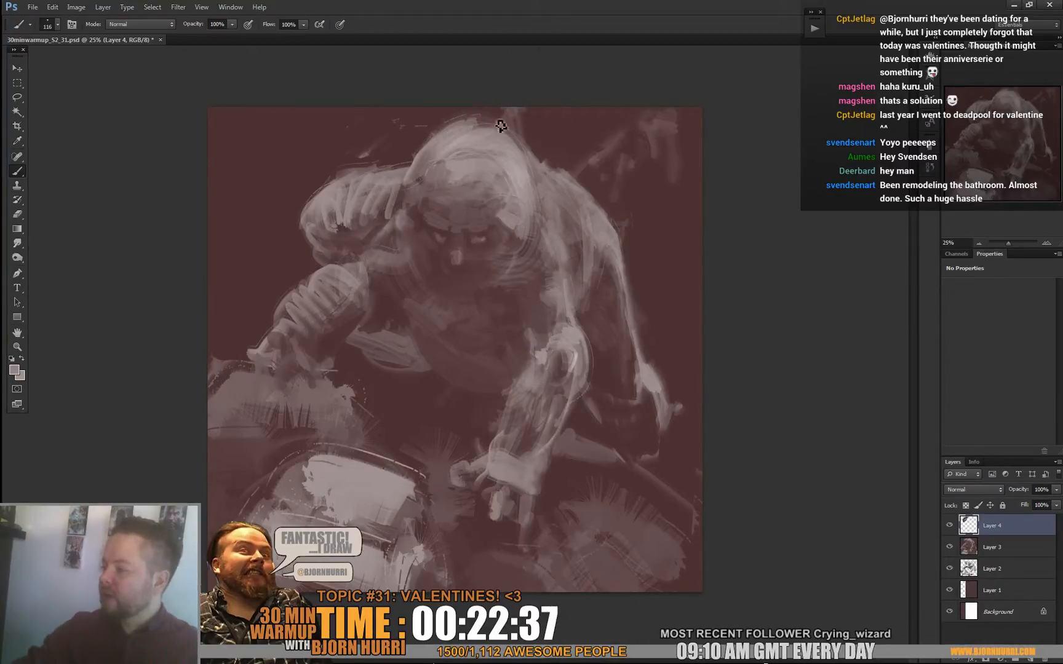
left_click_drag(497, 134, 510, 100)
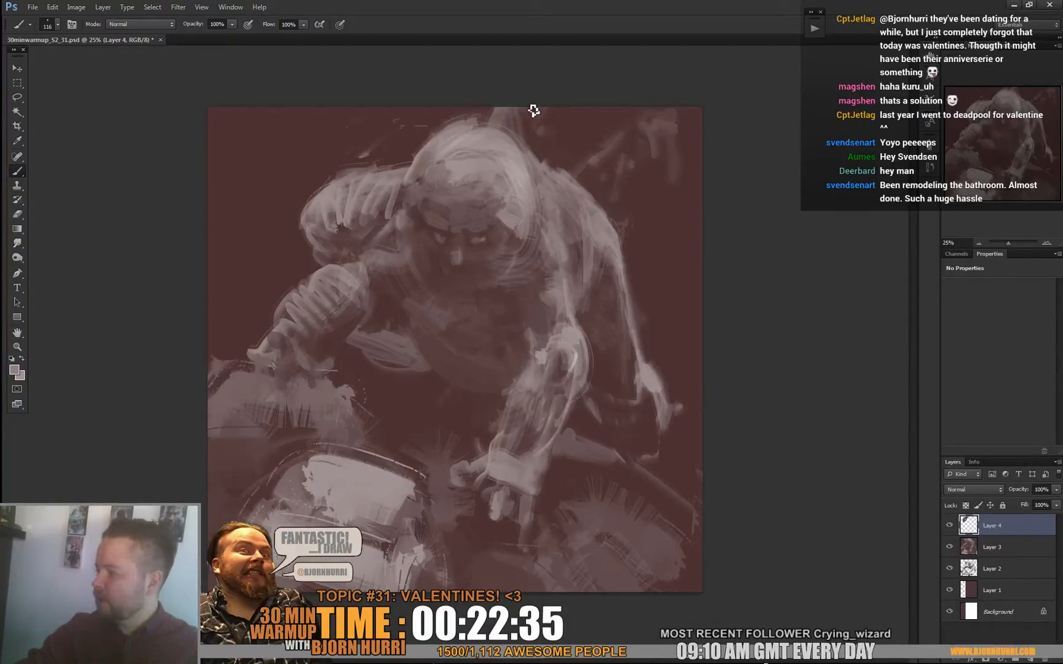
Paint sampled darker tones over the repositioned arm's lower part and the pale shape beneath the creature's chest.
left_click(396, 152, "alt")
left_click_drag(344, 170, 397, 164)
mouse_move(309, 206)
left_mouse_down()
mouse_move(316, 248)
mouse_move(358, 238)
left_mouse_up()
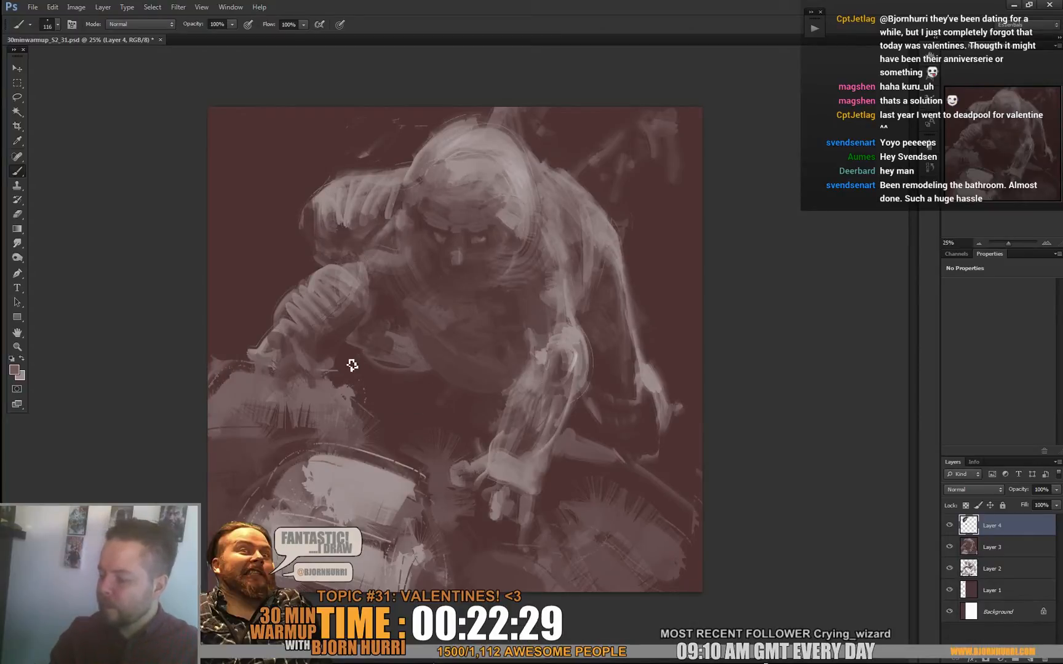
left_click(433, 381, "alt")
mouse_move(404, 366)
left_mouse_down()
mouse_move(447, 382)
mouse_move(405, 364)
left_mouse_up()
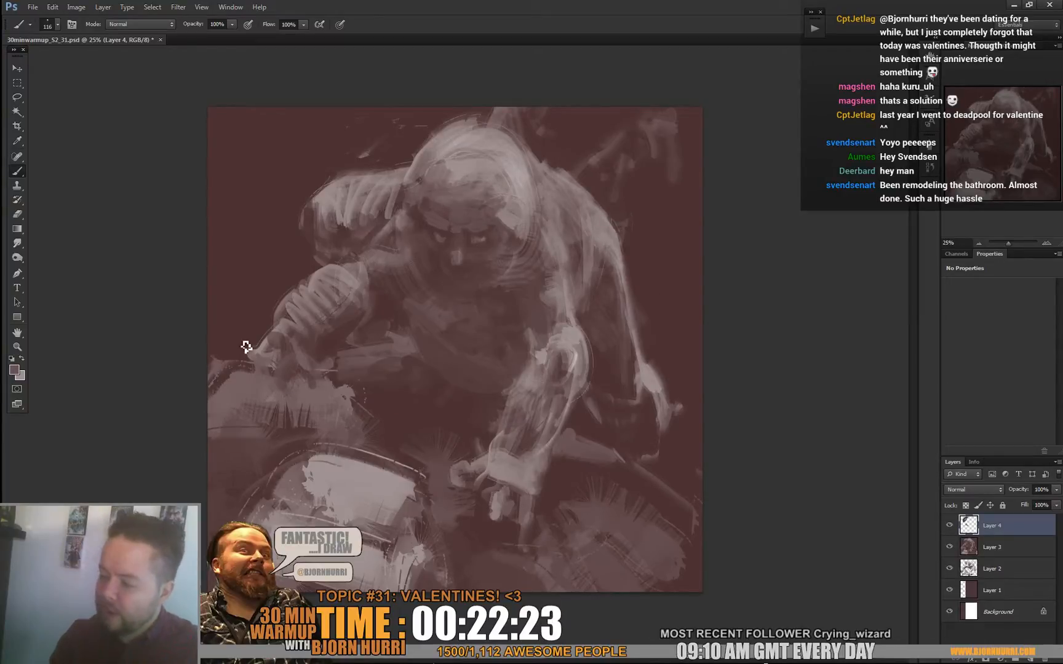
Paint sampled dark and light tones on the front rock, adding a dark hollow and lighter upper edge.
left_click(384, 489, "alt")
mouse_move(411, 486)
left_mouse_down()
mouse_move(423, 521)
mouse_move(404, 522)
left_mouse_up()
left_click(404, 524, "alt")
left_click_drag(368, 487, 368, 505)
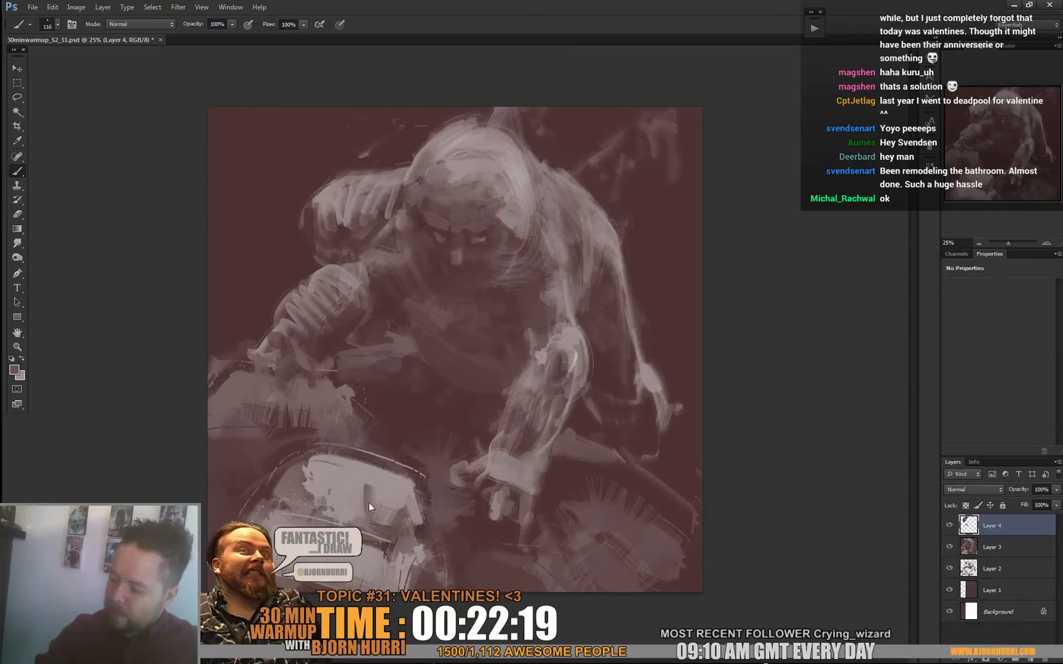
left_click(362, 468, "alt")
left_click_drag(394, 465, 340, 452)
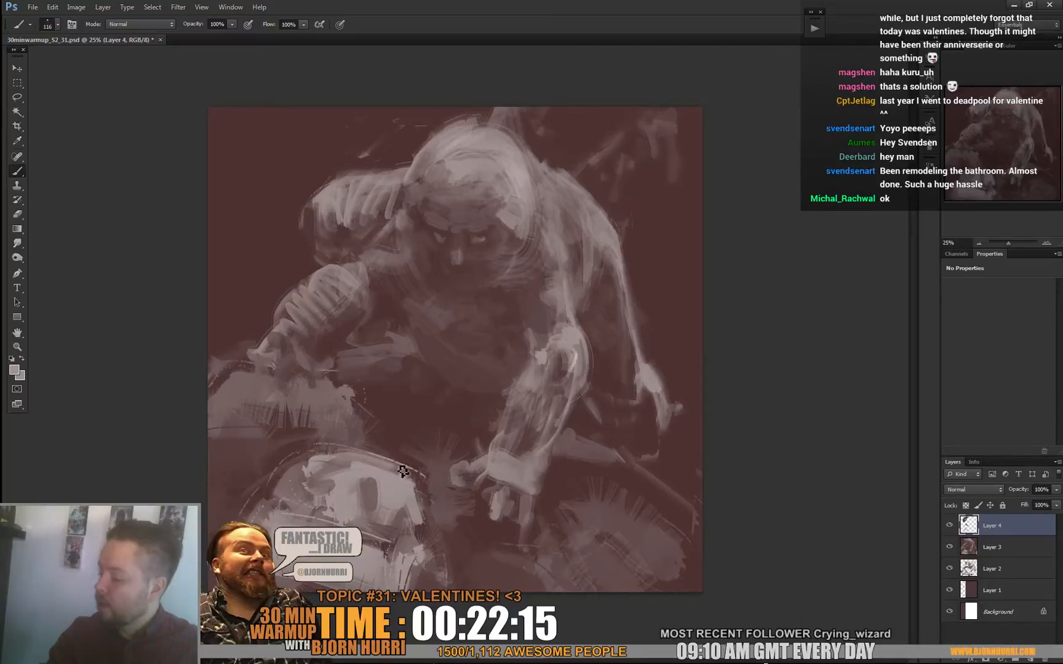
left_click(430, 518, "alt")
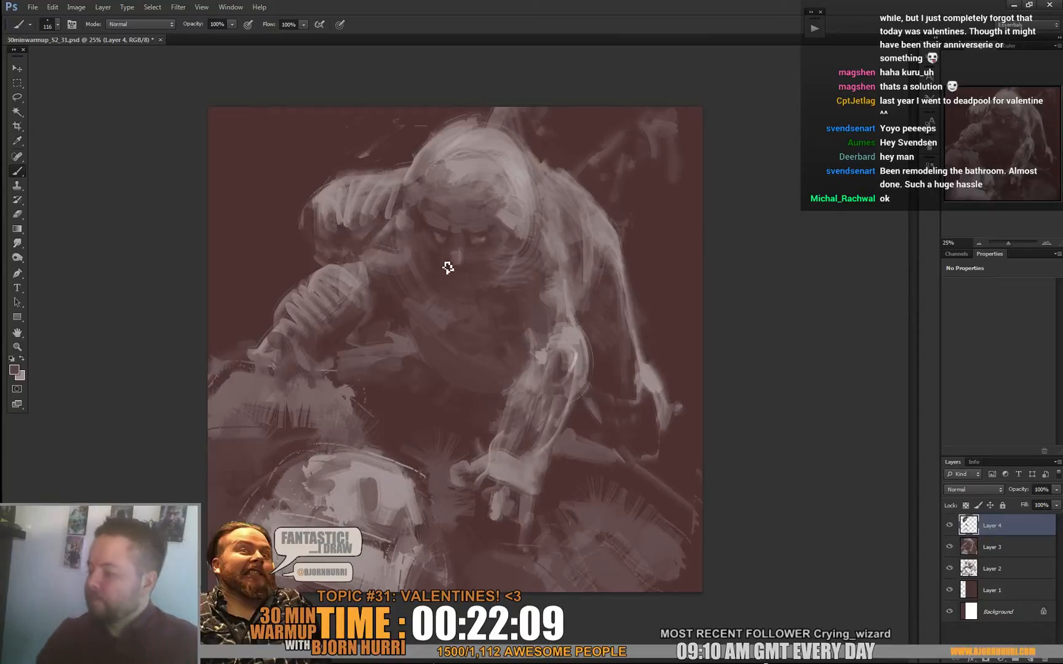
Retouch the creature's face with a 32 px brush in a tone sampled from the nose.
right_click(490, 271)
left_click(534, 291)
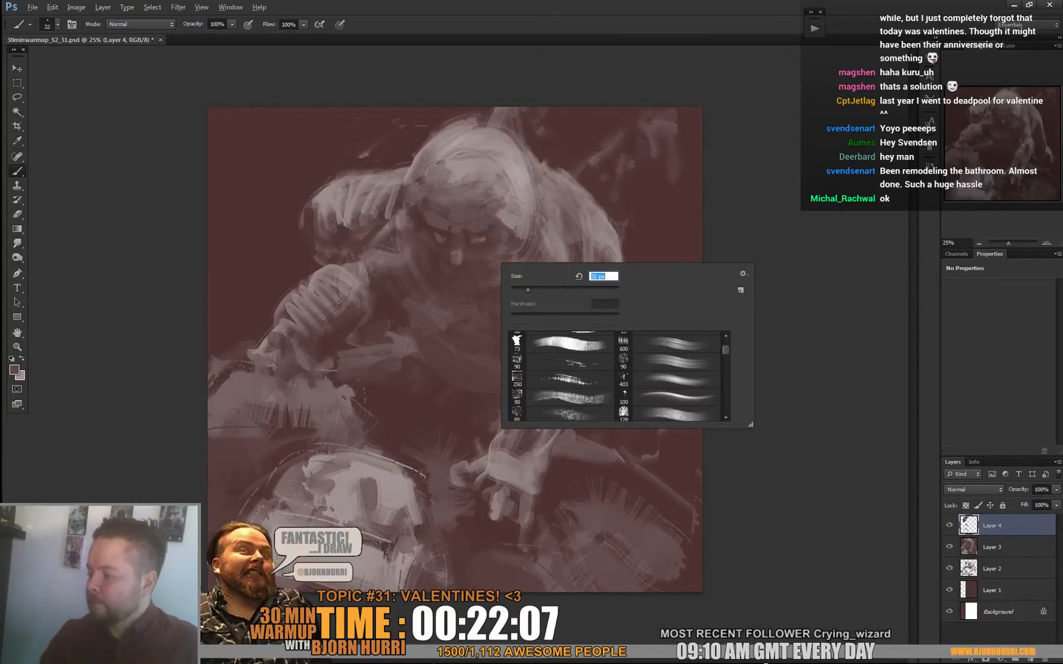
left_click(458, 260, "alt")
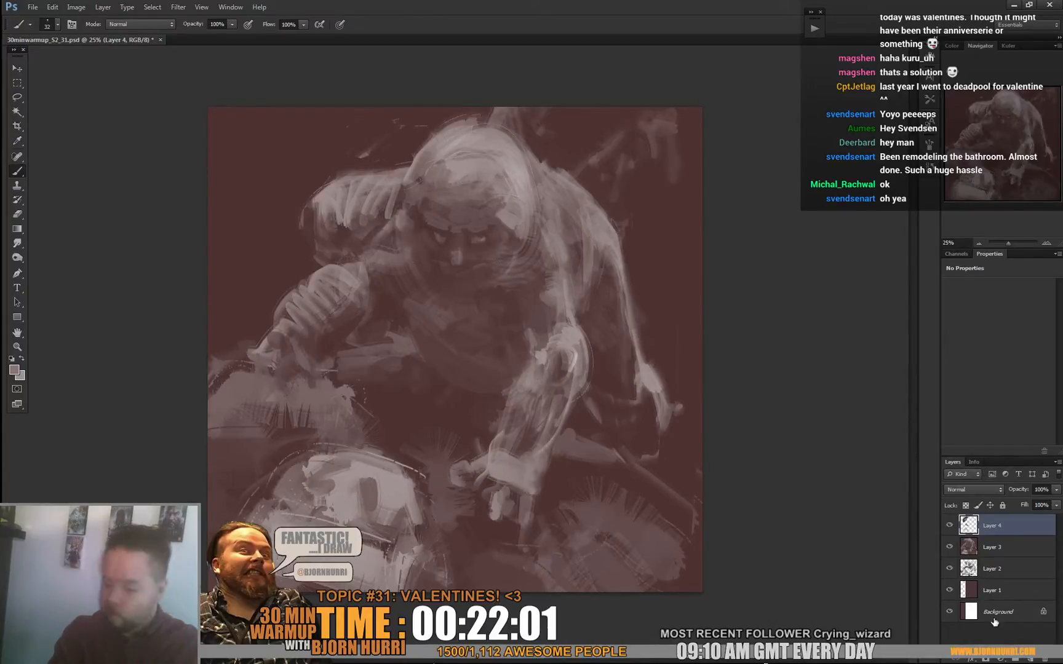
Add a new layer above the painting and set its blend mode to Color.
left_click(1033, 659)
left_click(974, 489)
left_click(965, 470)
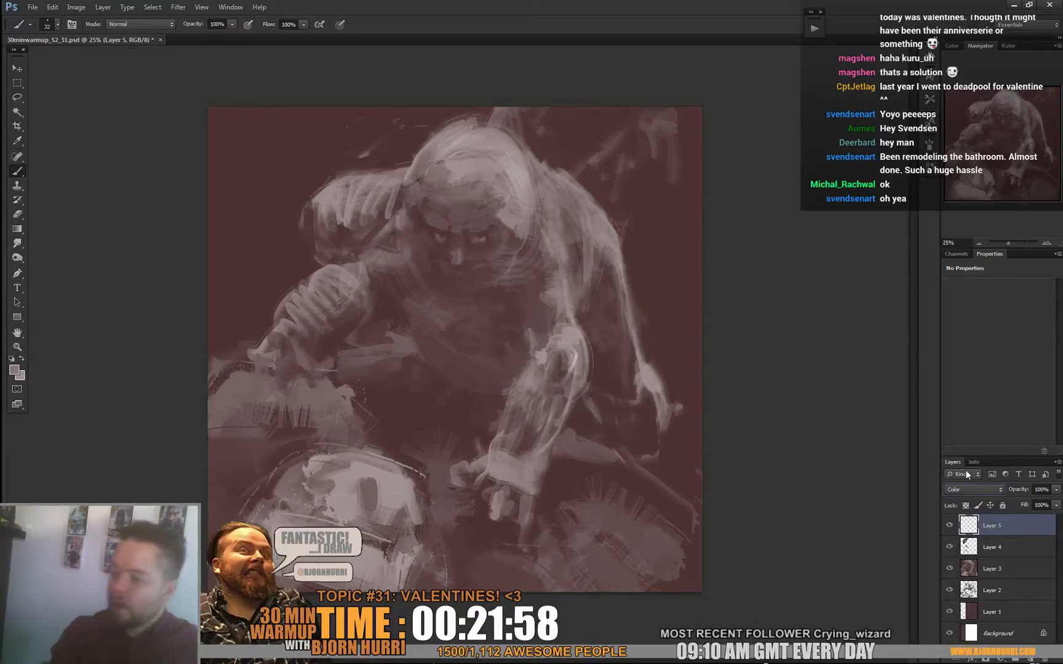
Tint the creature's head, shoulders and arms salmon pink (#d2958d) using a 215 px soft round brush.
left_click(13, 370)
left_click_drag(297, 464, 298, 470)
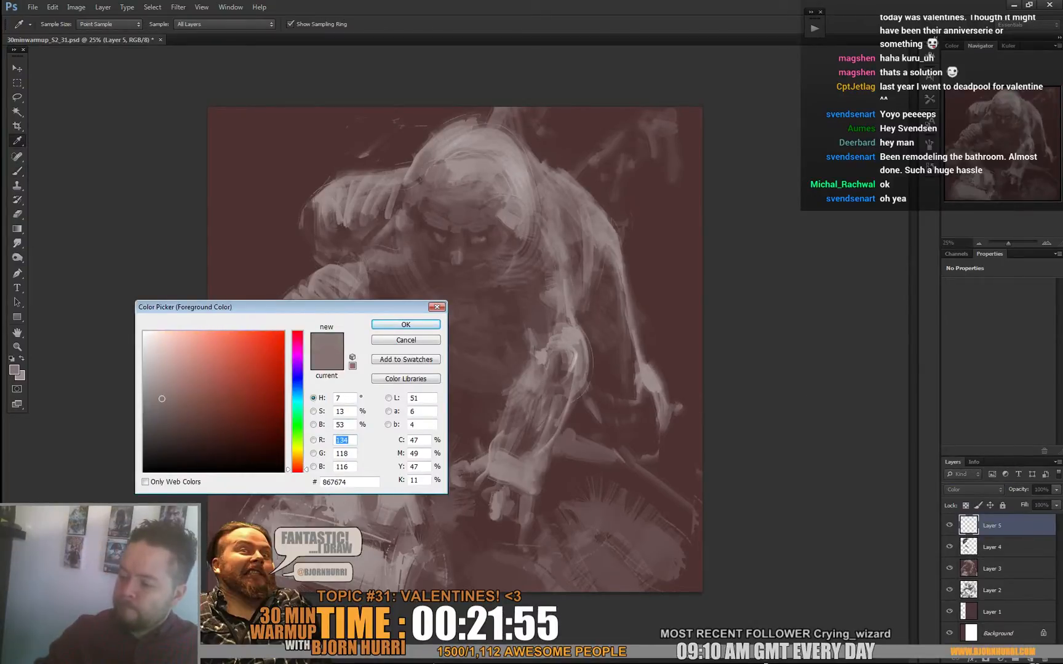
left_click(231, 377)
left_click(189, 356)
key("Return")
key("b")
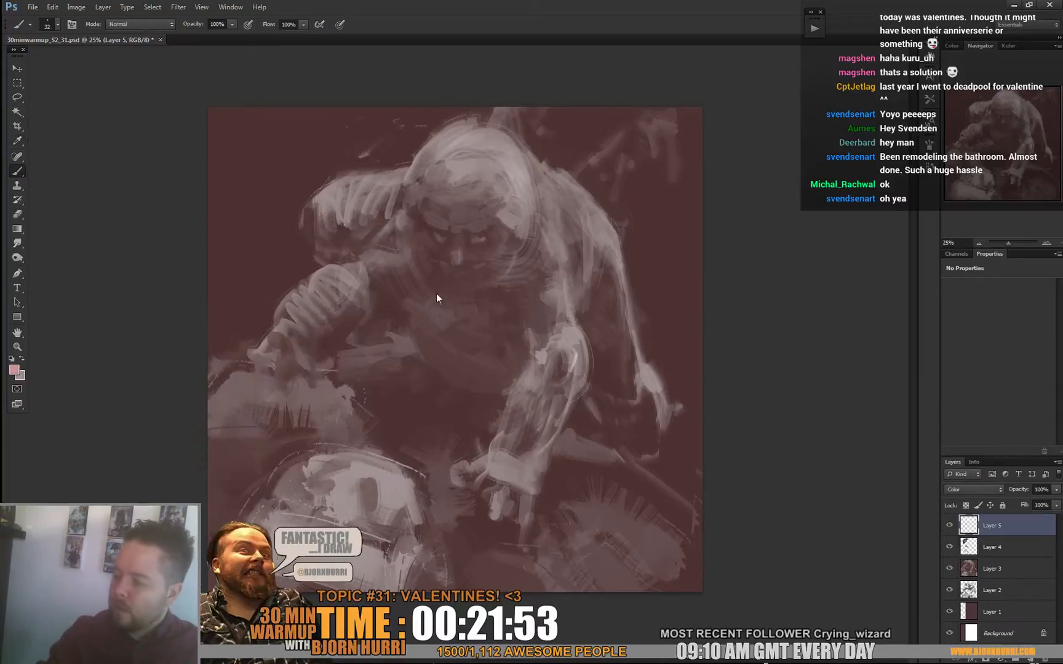
right_click(447, 290)
left_click(514, 367)
left_click(458, 340)
left_click_drag(541, 316, 530, 315)
left_click(483, 257)
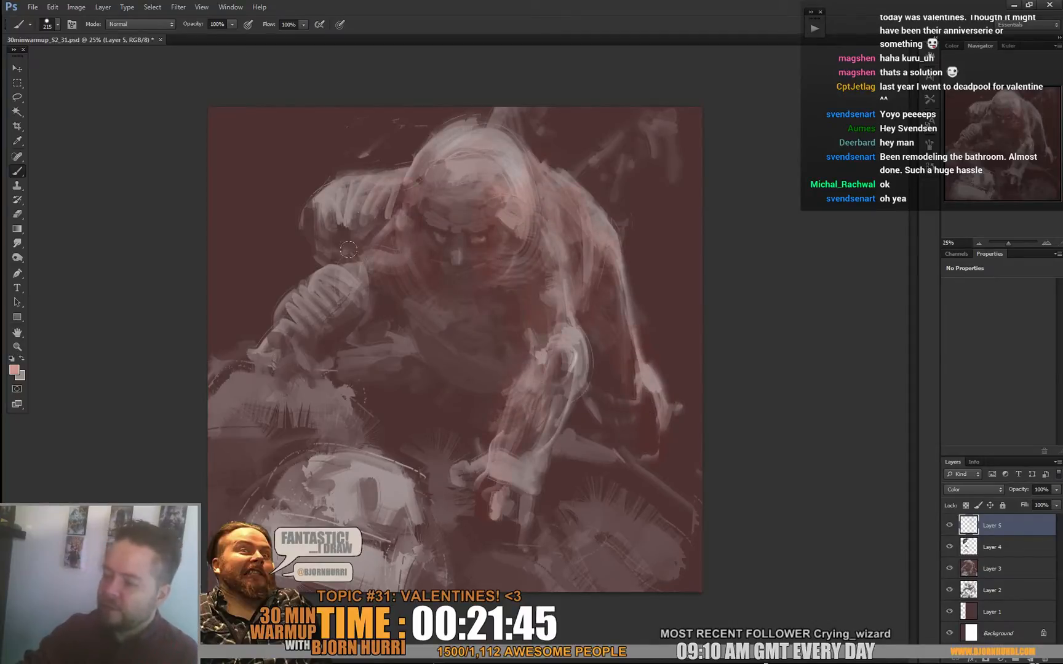
mouse_move(458, 134)
left_mouse_down()
mouse_move(502, 140)
mouse_move(473, 137)
mouse_move(533, 174)
left_mouse_up()
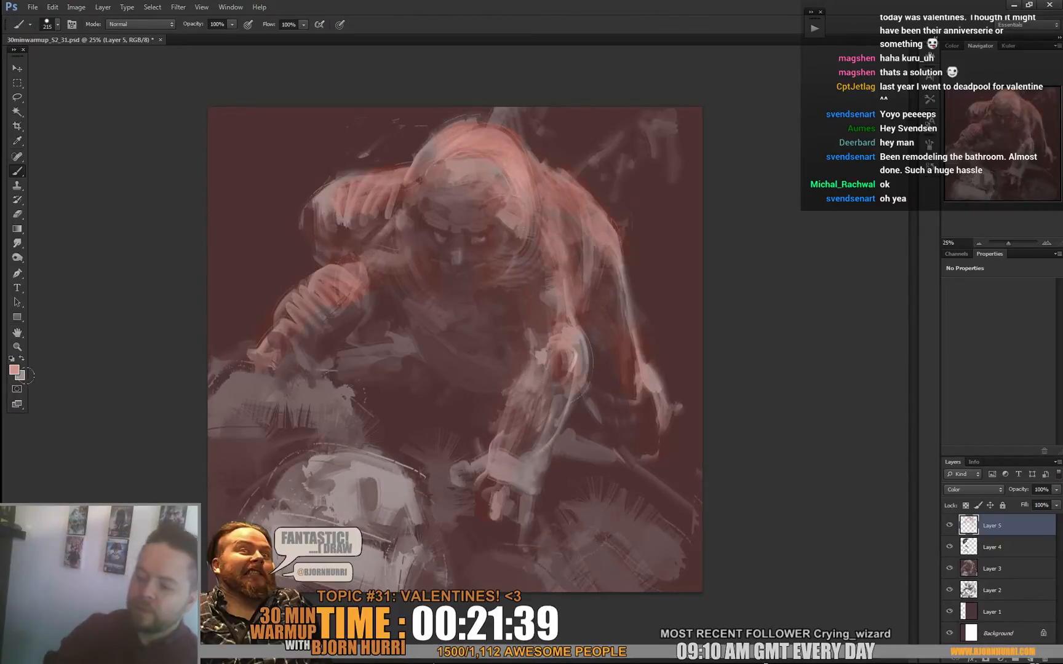
Pick a muted blue and tint the shadows on the face, torso and ground around the rocks.
left_click(15, 370)
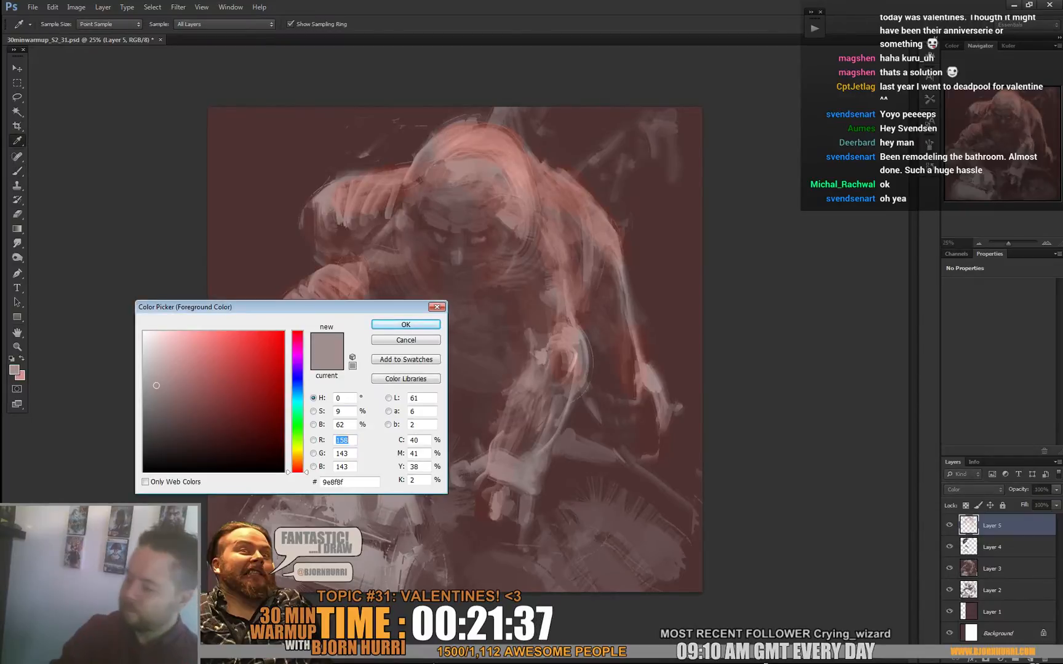
left_click(297, 393)
left_click(179, 396)
key("Return")
key("b")
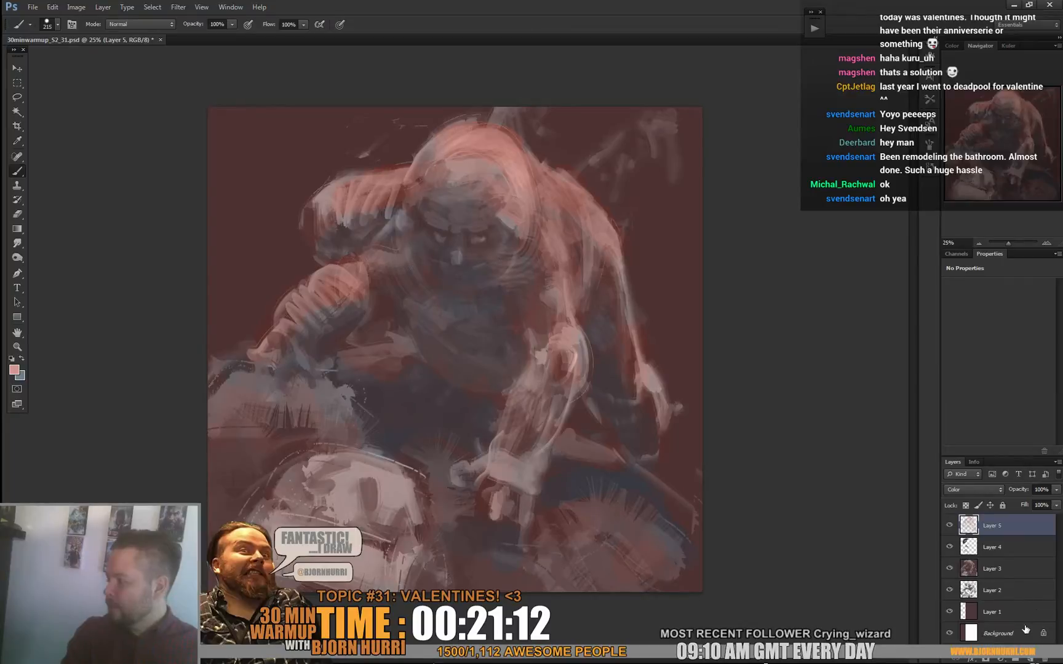
Add a new layer and dab a light yellow (#ffd781) spot on the torso with a large soft round brush.
left_click(1031, 659)
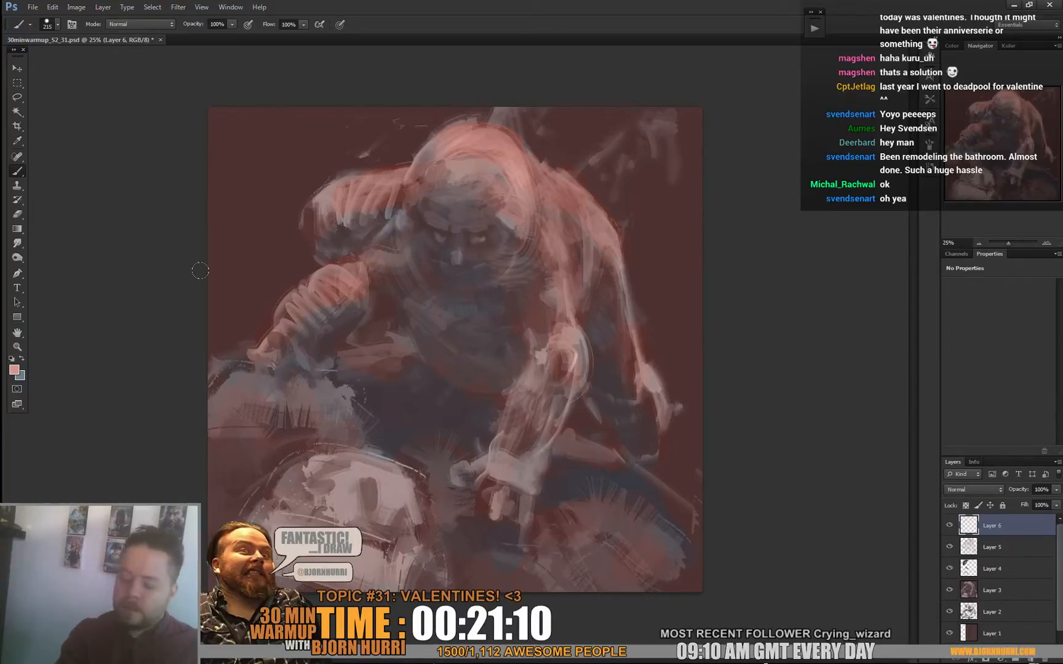
left_click(14, 370)
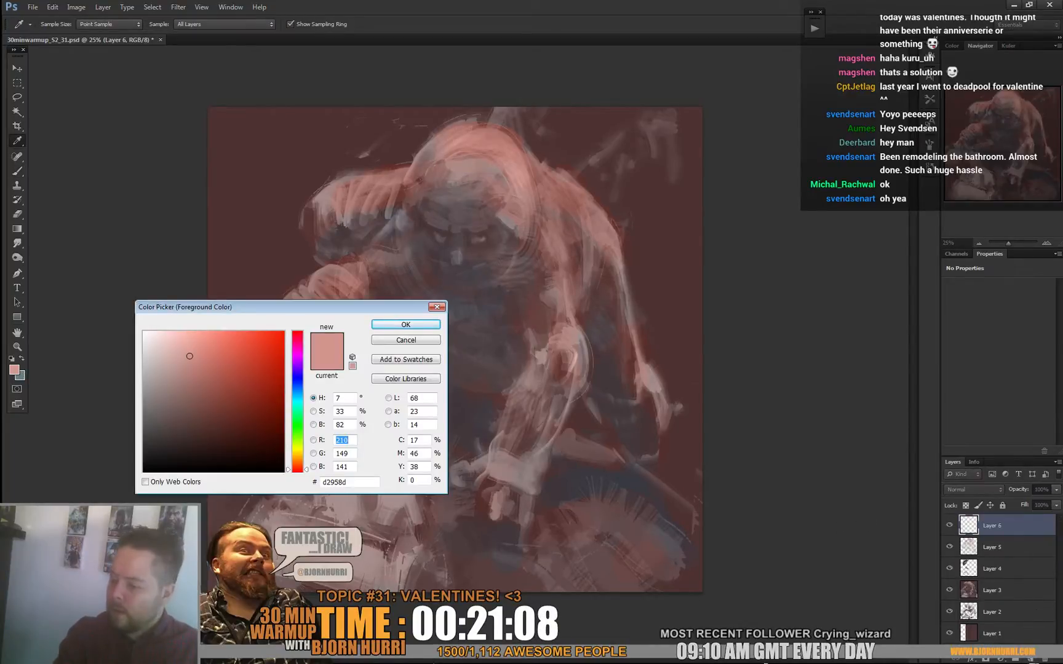
left_click(298, 456)
left_click_drag(229, 345, 213, 332)
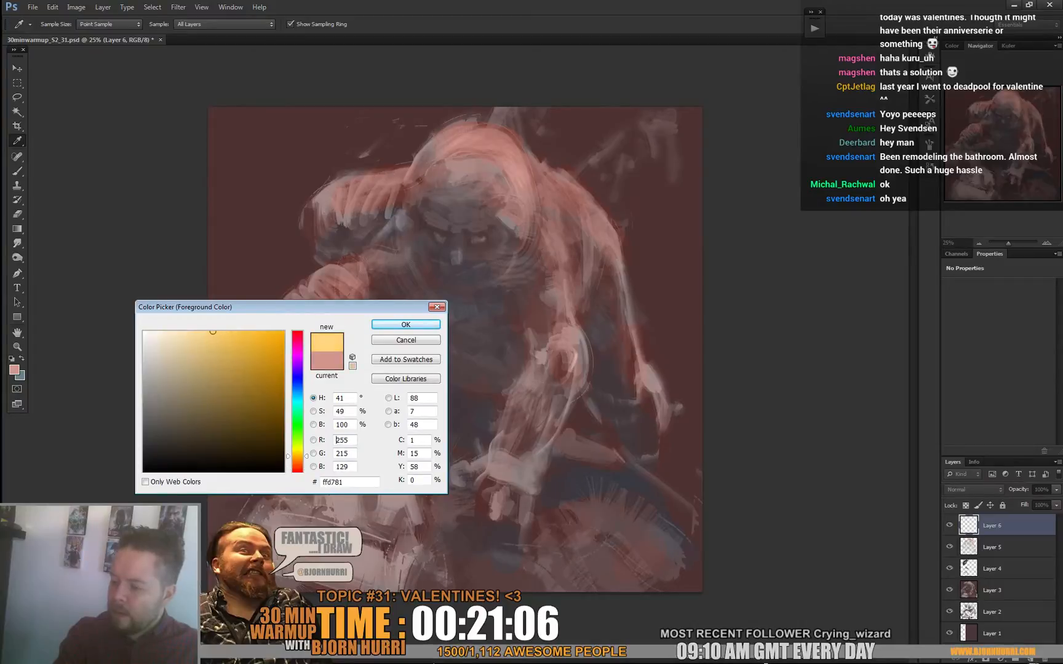
left_click(406, 324)
right_click(503, 222)
left_click(564, 299)
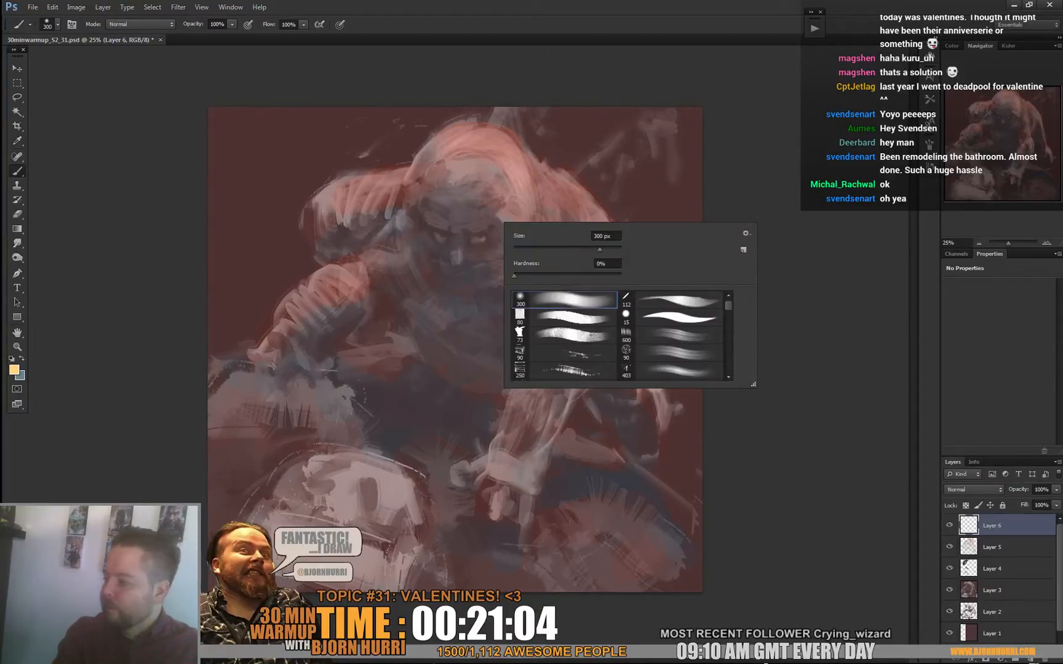
left_click_drag(604, 249, 609, 250)
left_click(454, 319)
Free-transform the yellow spot into a huge glow and place it above the creature's back in the canvas's upper-right area.
key("ctrl+t")
left_click_drag(507, 267, 766, 114)
left_click_drag(546, 395, 579, 147)
left_click_drag(745, 333, 901, 488)
left_click_drag(557, 363, 658, 312)
key("Return")
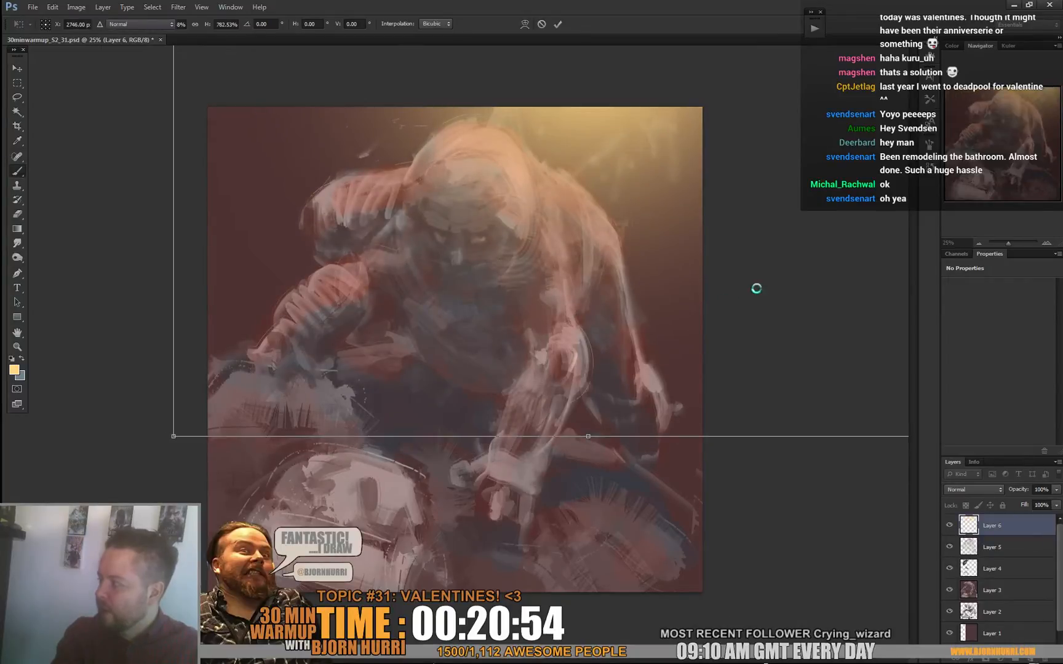
left_click_drag(624, 188, 579, 188)
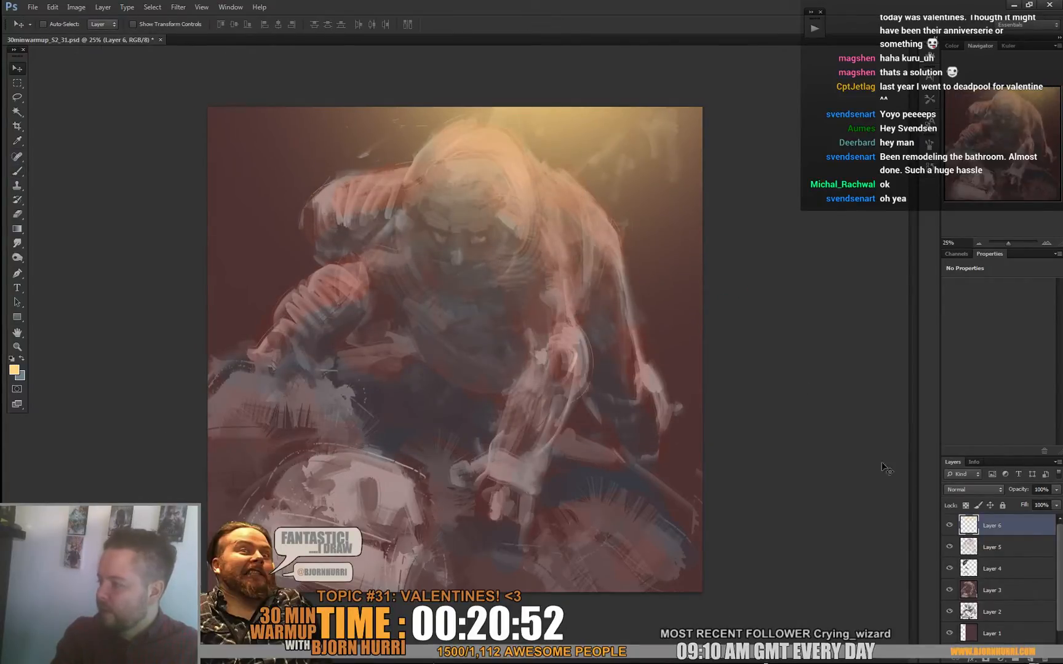
Set the yellow glow layer's blend mode to Screen.
double_click(971, 489)
key("Down")
key("Down")
key("Down")
key("Down")
key("Down")
key("Down")
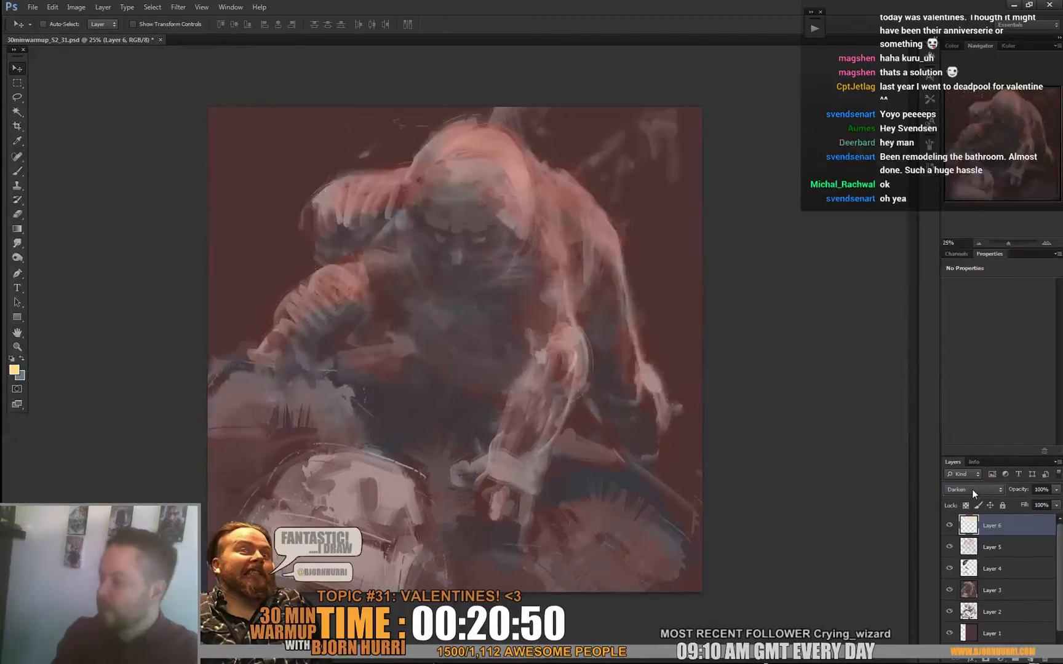
key("Down")
key("Down")
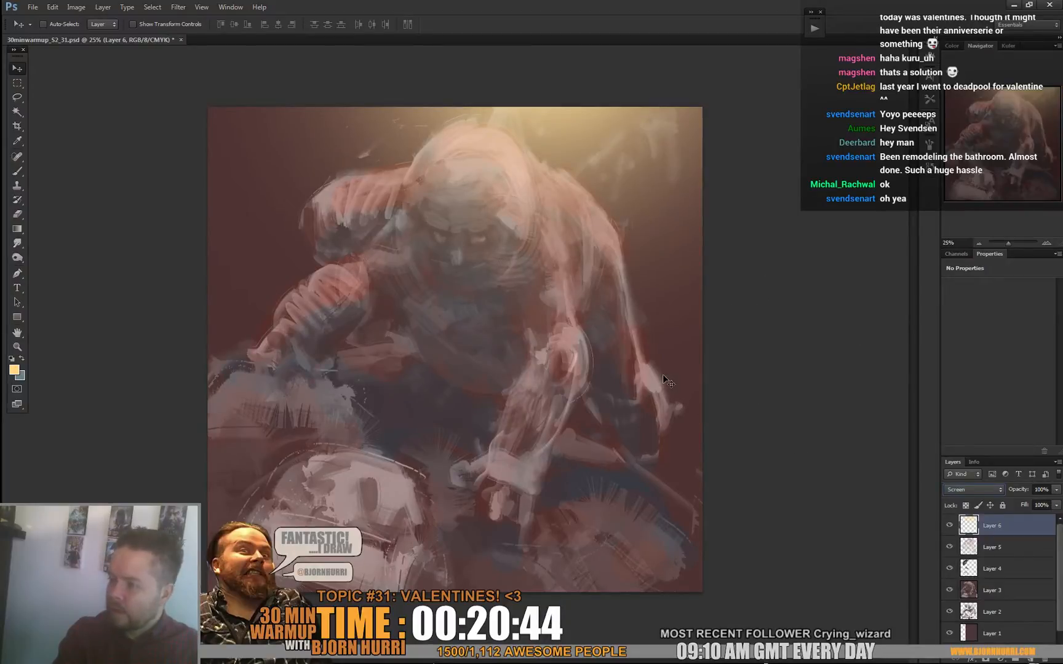
Free-transform the glow, scaling it to about 90%, stretching it vertically, and repositioning it near the canvas's upper-right corner.
key("ctrl+t")
left_click_drag(131, 438, 187, 408)
left_click_drag(661, 280, 656, 276)
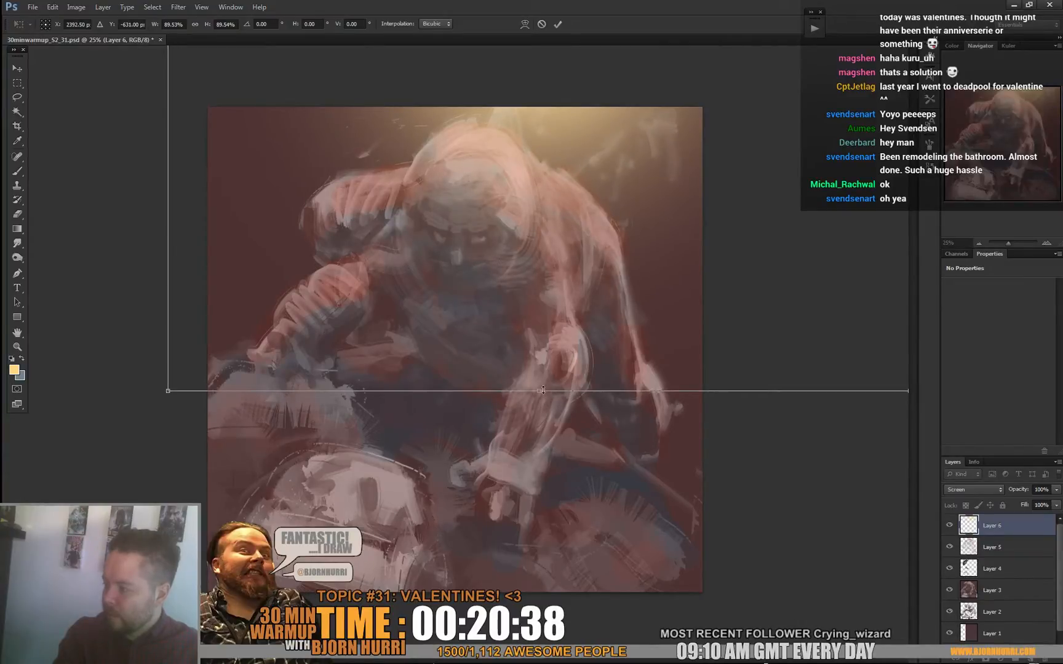
left_click_drag(543, 390, 543, 441)
left_click_drag(634, 365, 681, 293)
key("Return")
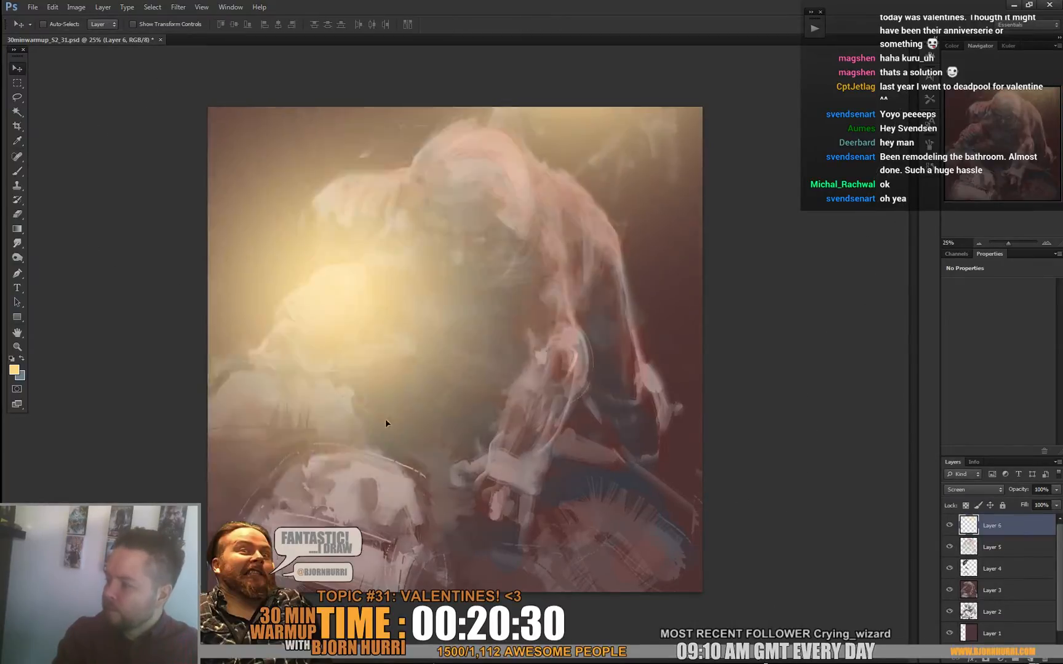
Place a duplicate of the glow layer over the front rock and reduce its fill to 39%.
left_click_drag(397, 406, 315, 510)
left_click_drag(282, 399, 298, 467)
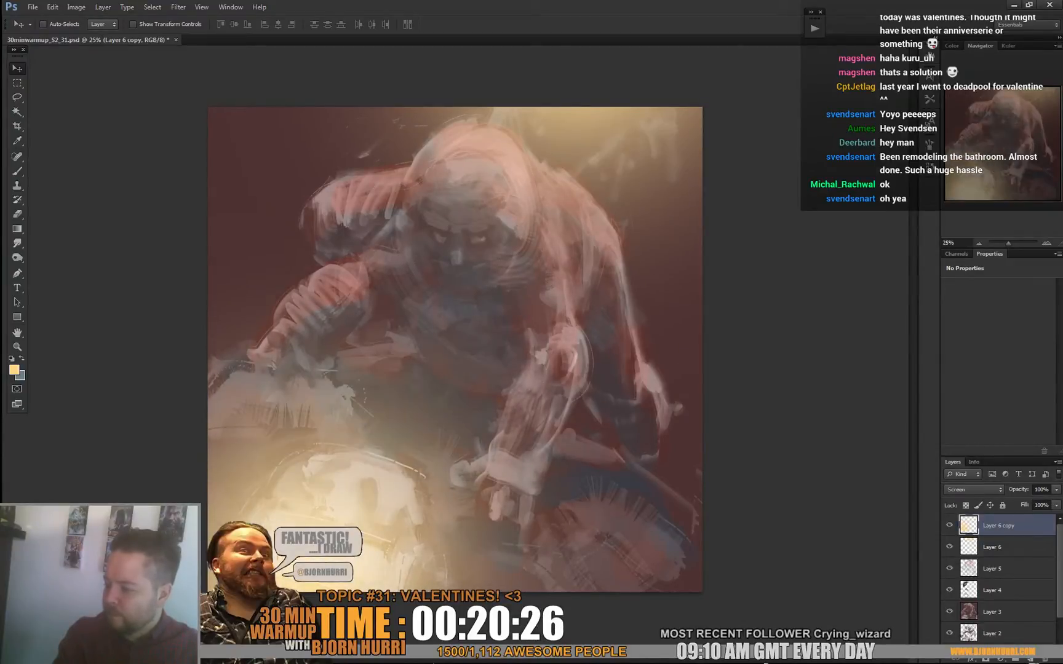
left_click_drag(1056, 505, 1022, 517)
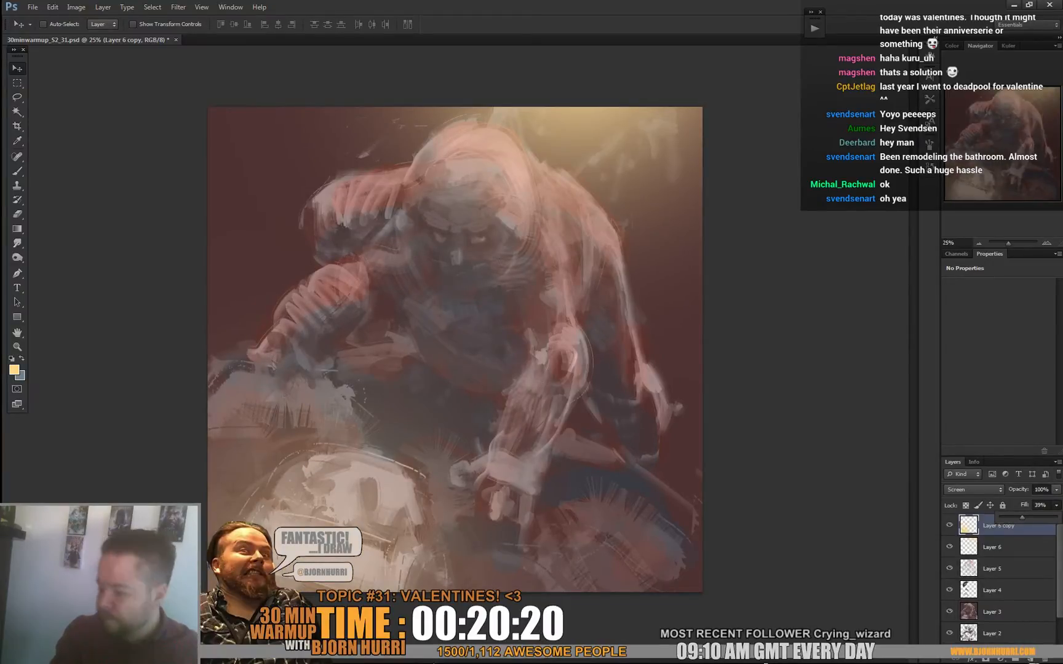
left_click(949, 527)
left_click(949, 526)
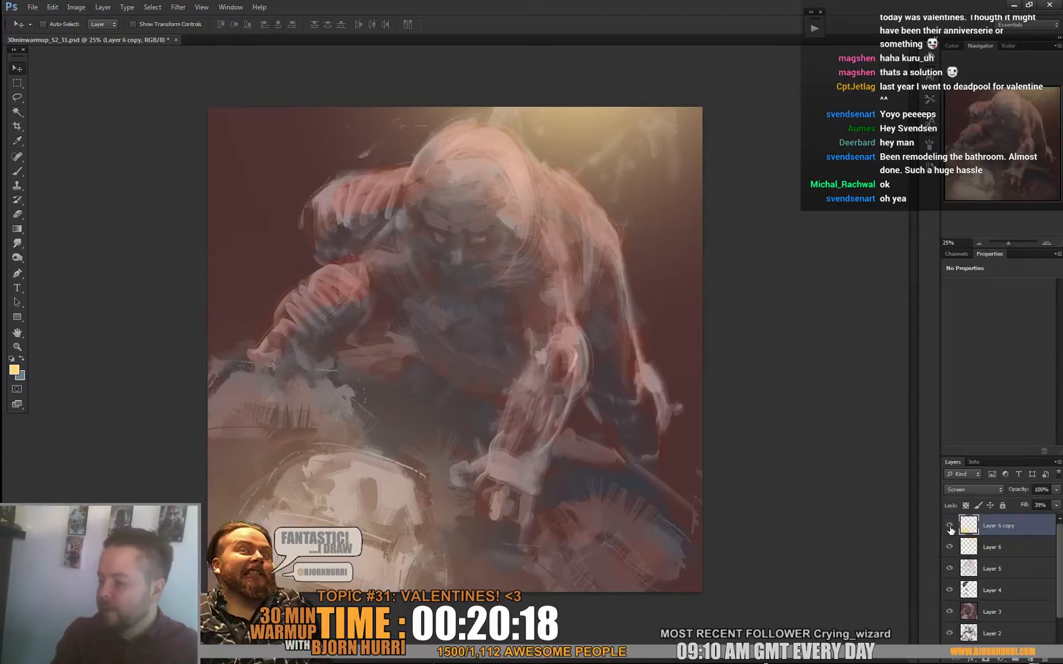
Adjust the duplicated glow's Hue/Saturation to Saturation +51 and Lightness -57.
key("ctrl+u")
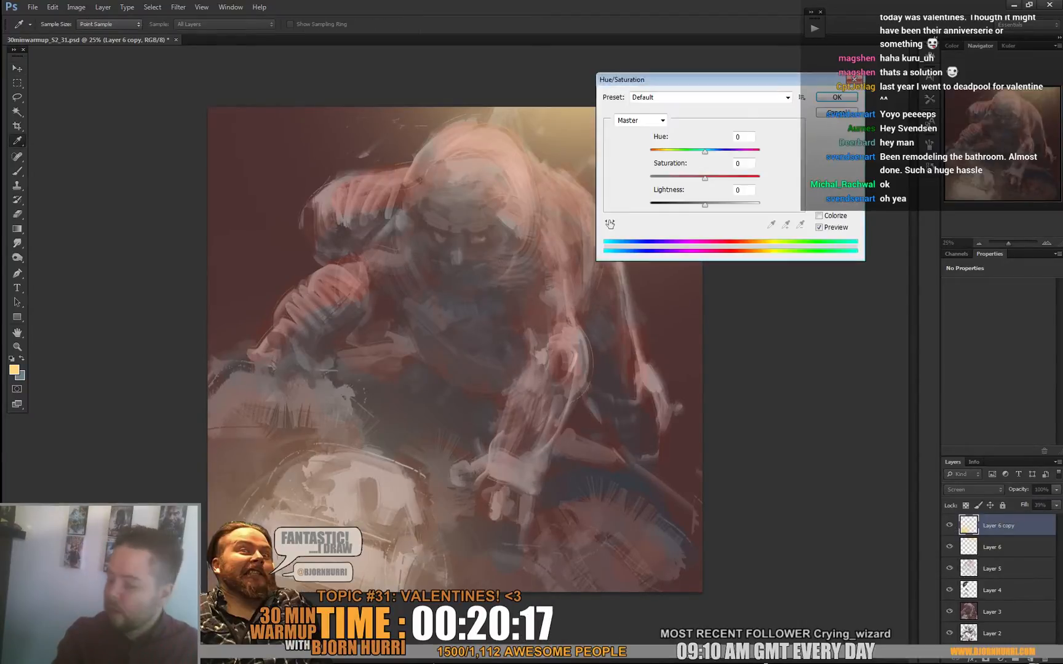
left_click_drag(705, 205, 670, 204)
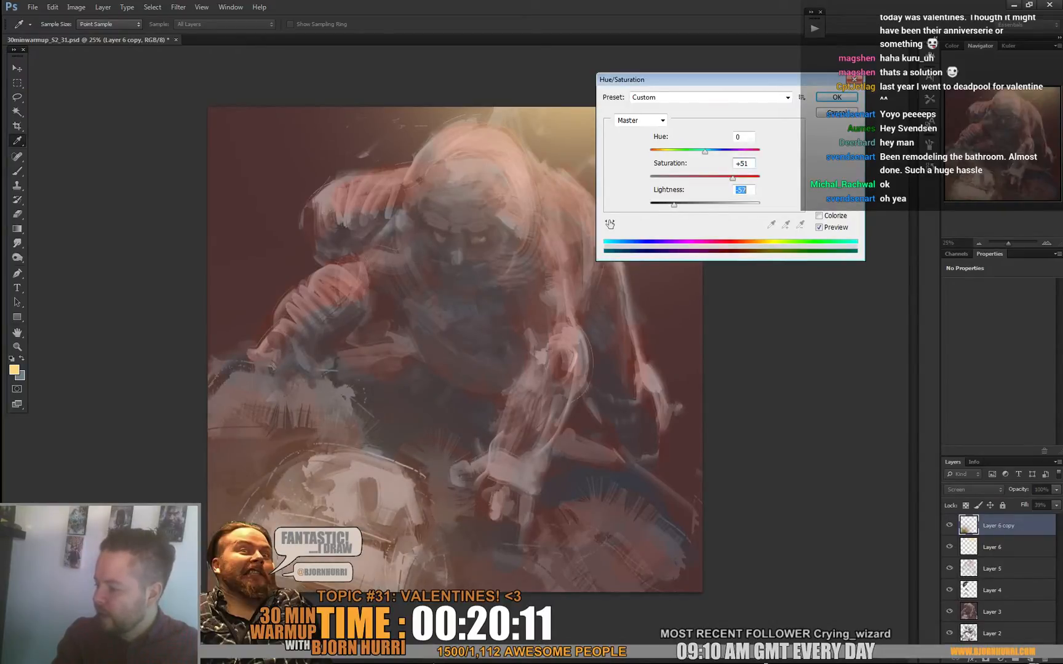
key("Return")
key("v")
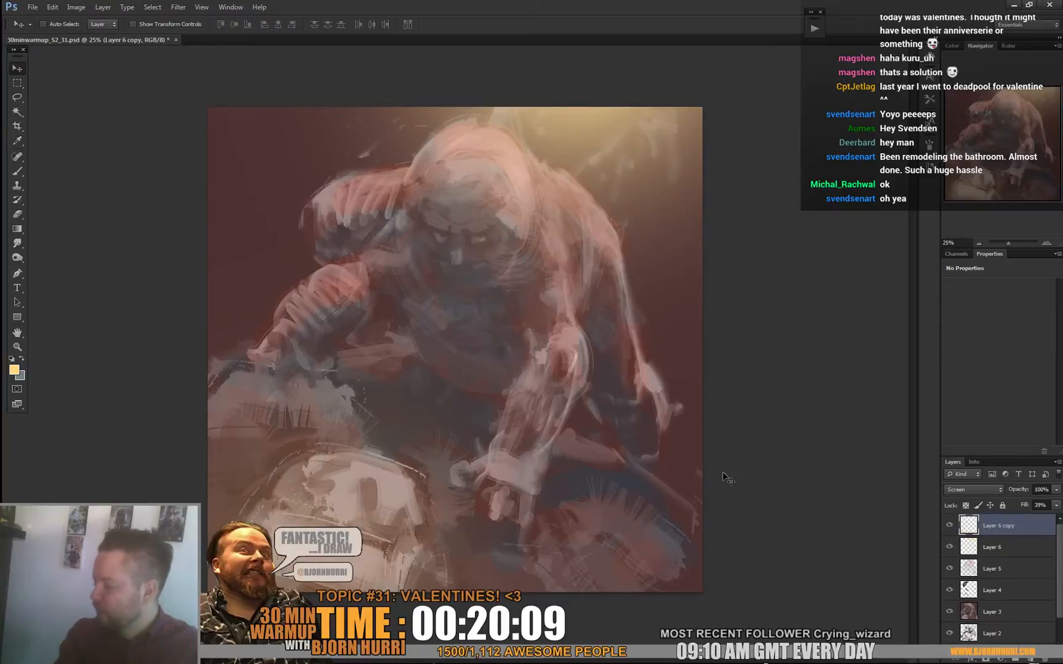
On a new layer, blend the background around the creature with a 600 px textured brush, using colours sampled from the painting.
left_click(1030, 659)
key("b")
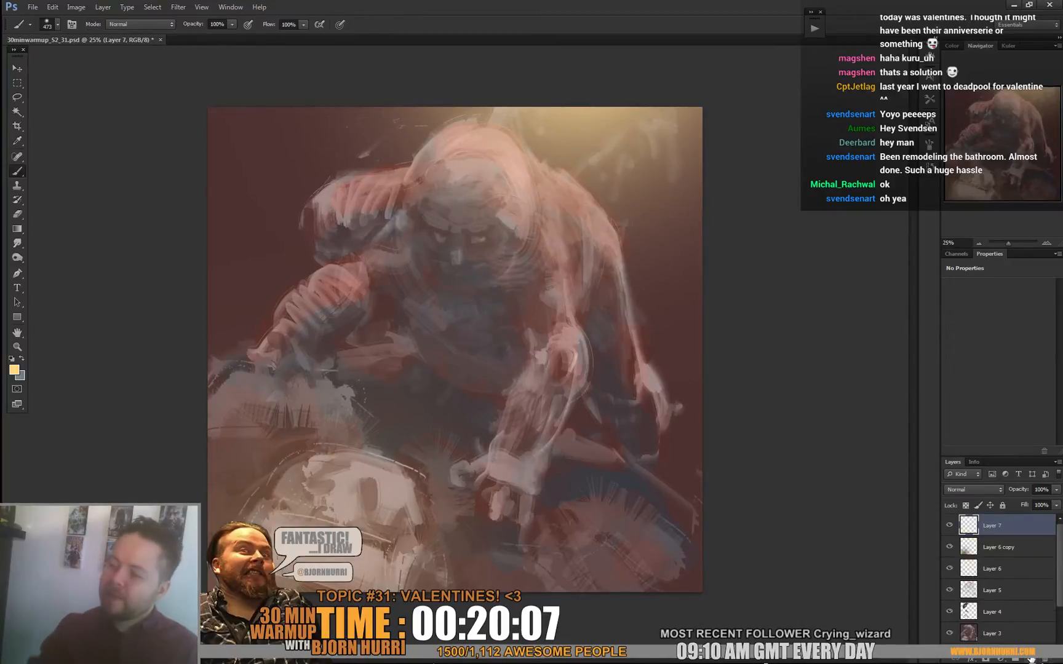
right_click(413, 125)
left_click(535, 241)
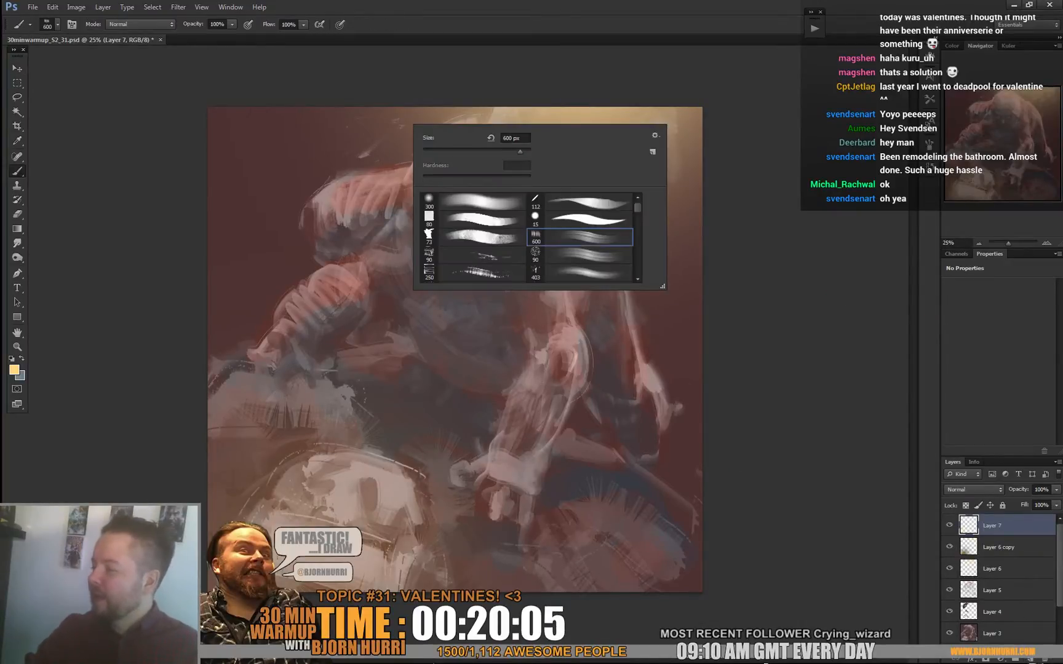
key("Return")
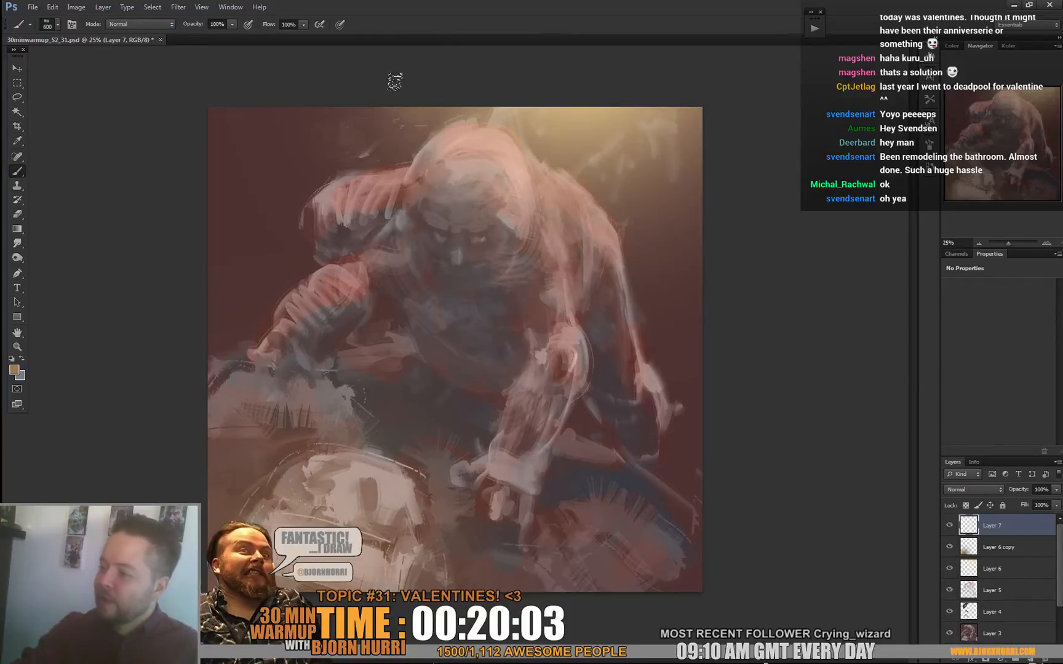
left_click(361, 120, "alt")
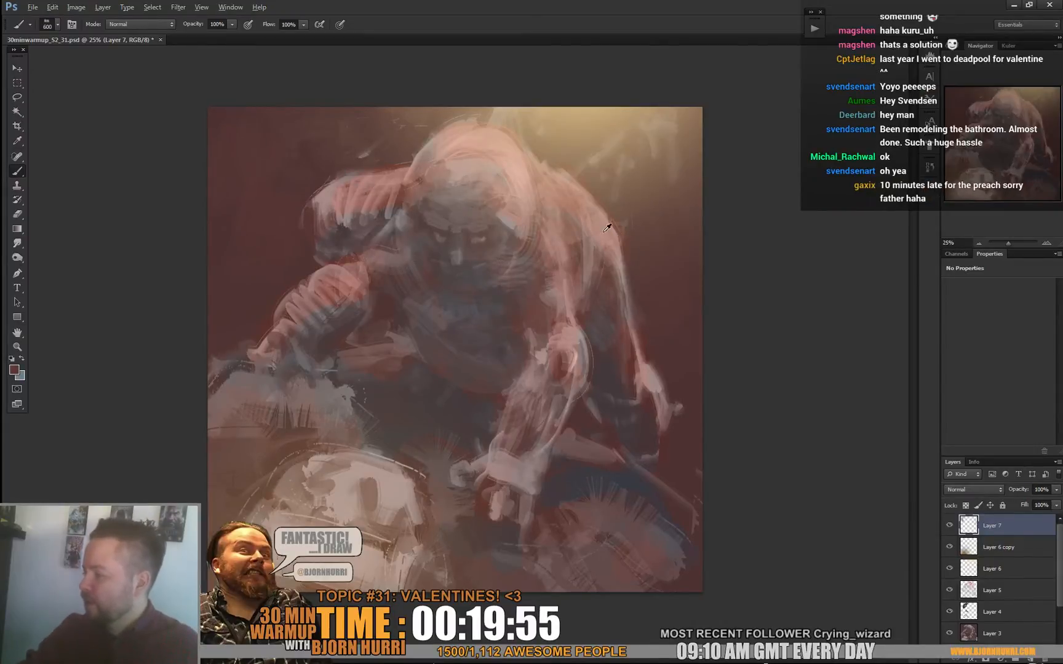
left_click(656, 206, "alt")
left_click(653, 154, "alt")
left_click(679, 216, "alt")
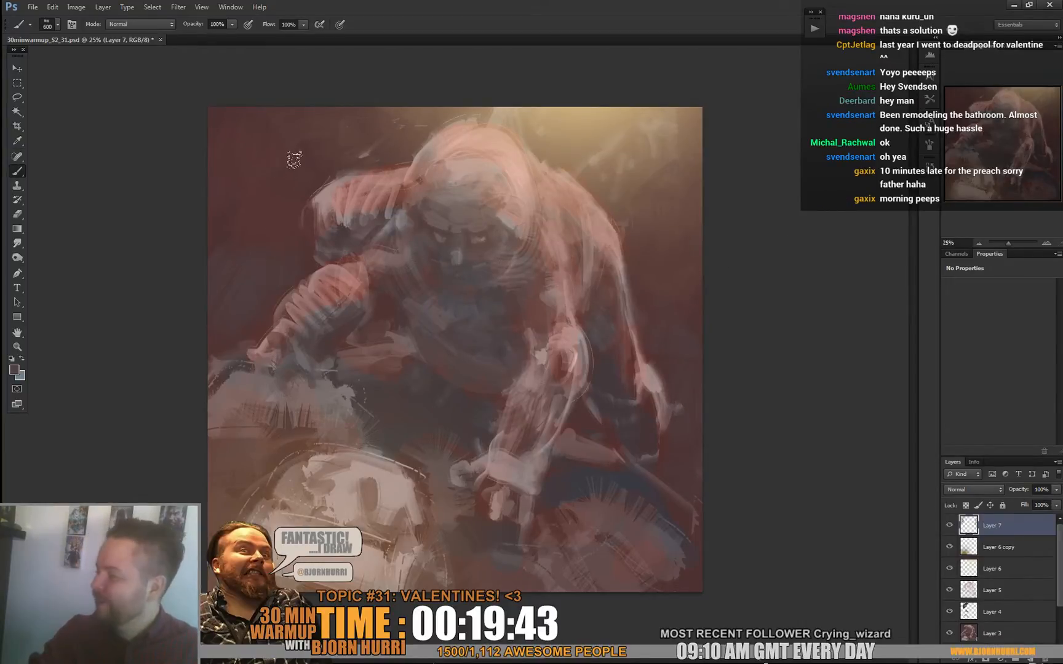
Switch to a smaller textured brush and refine the creature's raised shoulder and bent arm with sampled shadow and skin tones.
right_click(298, 267)
left_click(356, 296)
left_click(262, 296)
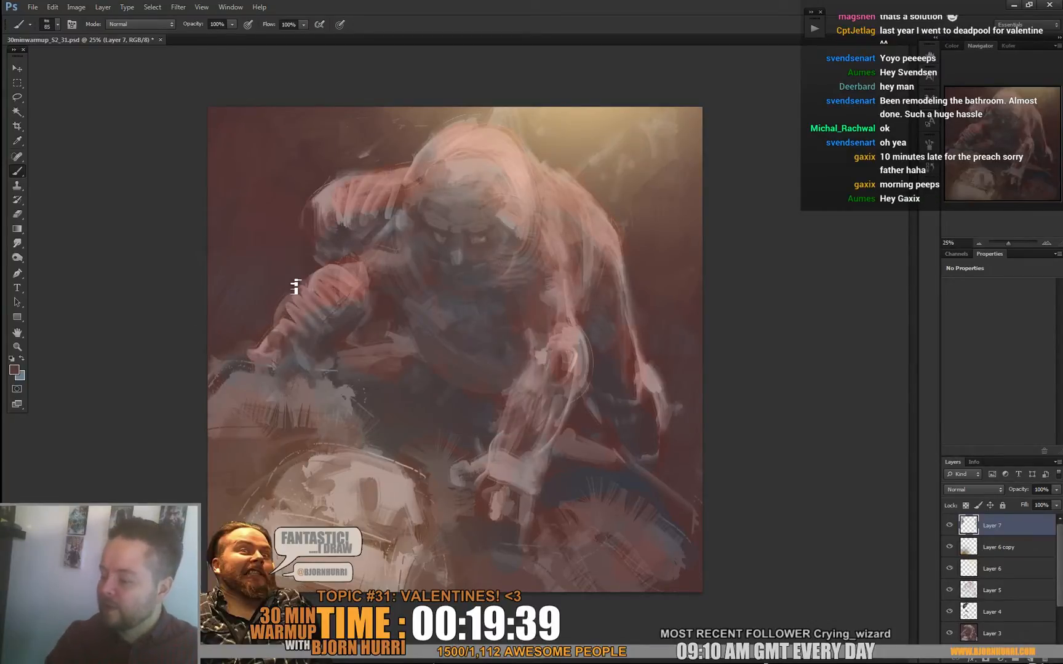
left_click(332, 245, "alt")
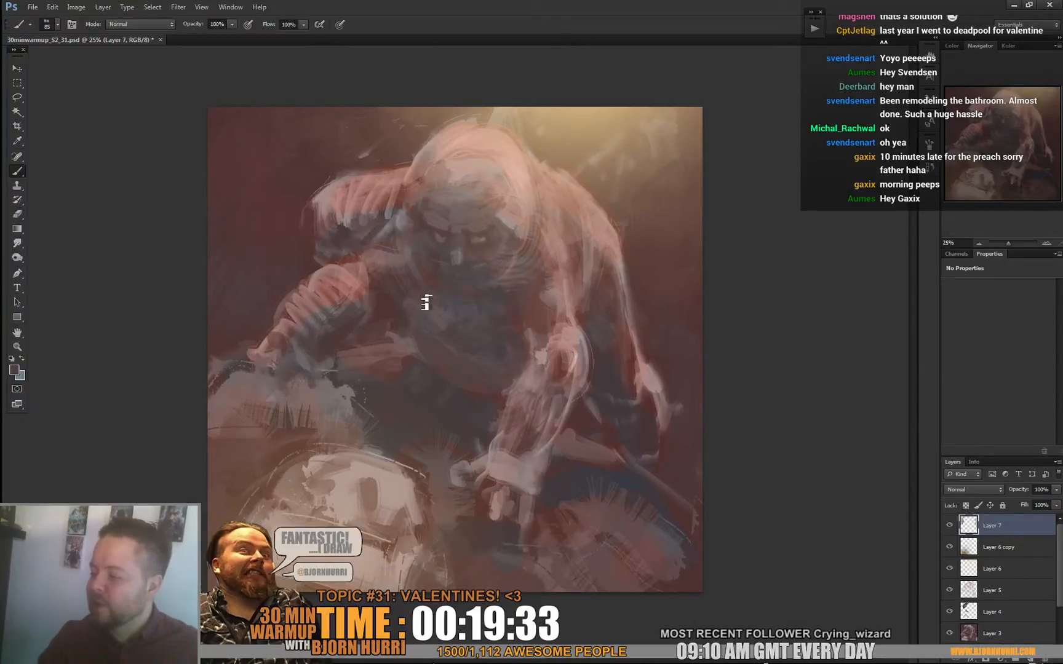
left_click(375, 209, "alt")
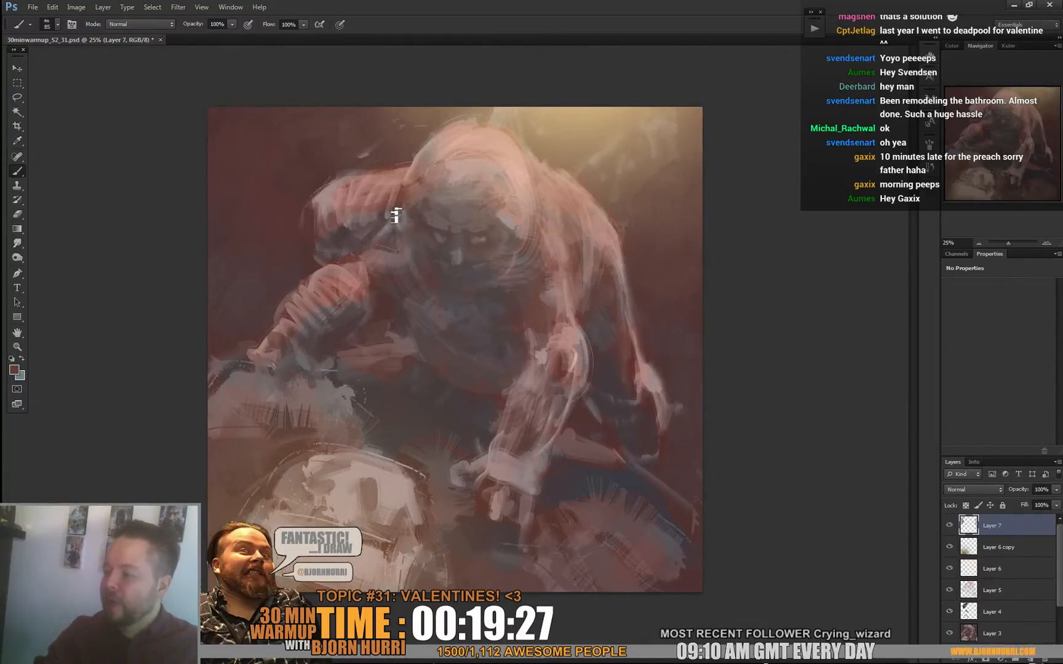
left_click(399, 189, "alt")
left_click(340, 191, "alt")
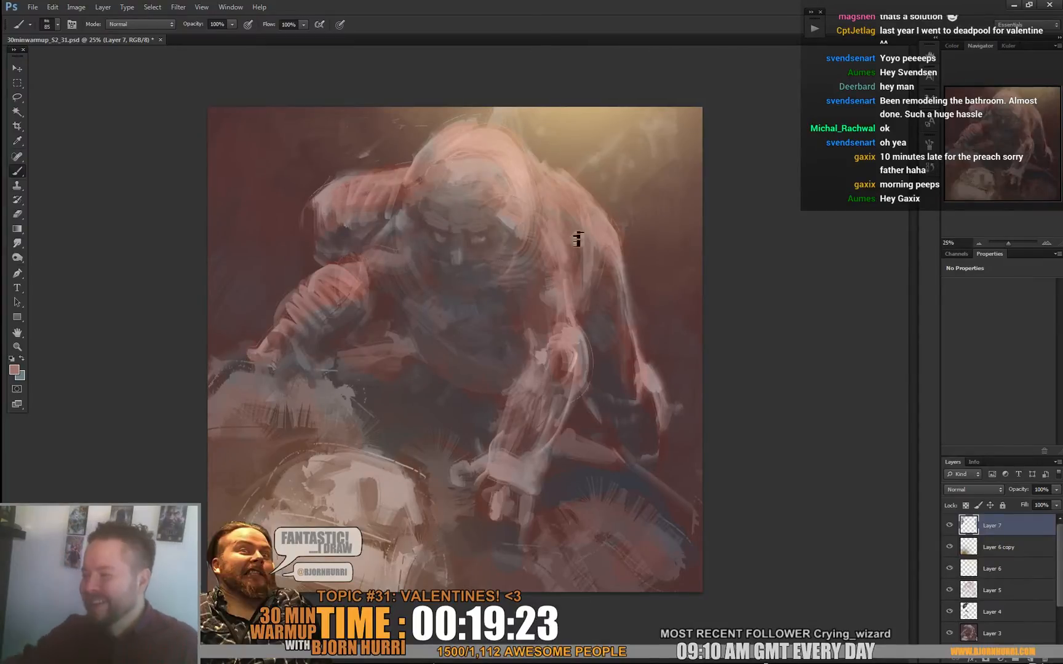
Repaint the hanging forearm and hand on the creature's far side with sampled red, pink and dark tones.
left_click(630, 350, "alt")
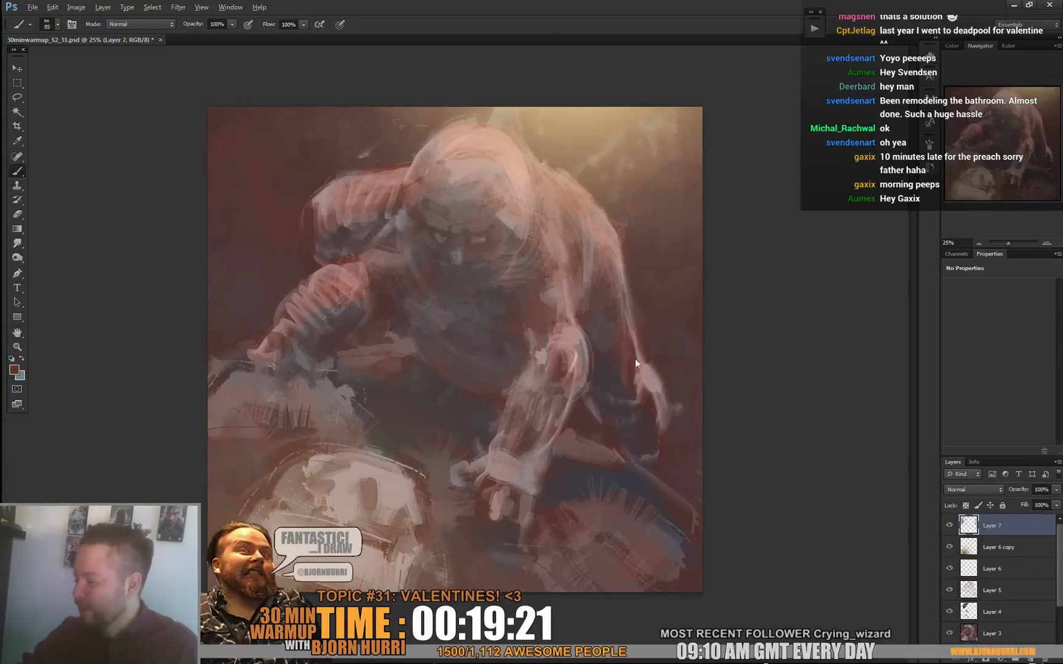
left_click(646, 388, "alt")
left_click(648, 404, "alt")
left_click(668, 384, "alt")
mouse_move(657, 402)
left_mouse_down()
mouse_move(666, 421)
mouse_move(673, 414)
left_mouse_up()
left_click(657, 423, "alt")
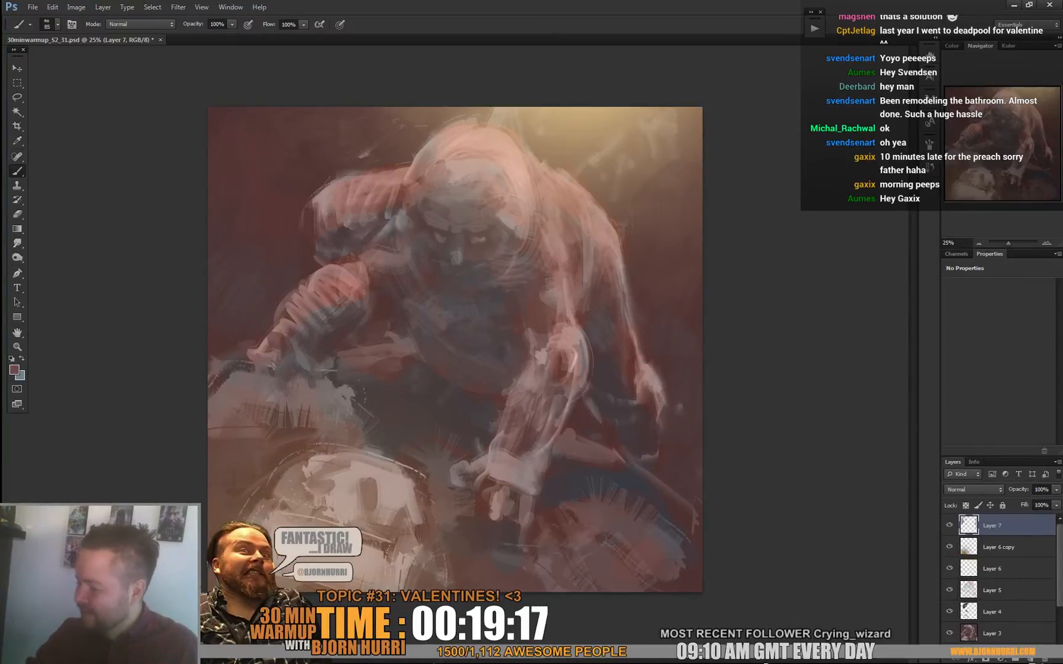
left_click(654, 396, "alt")
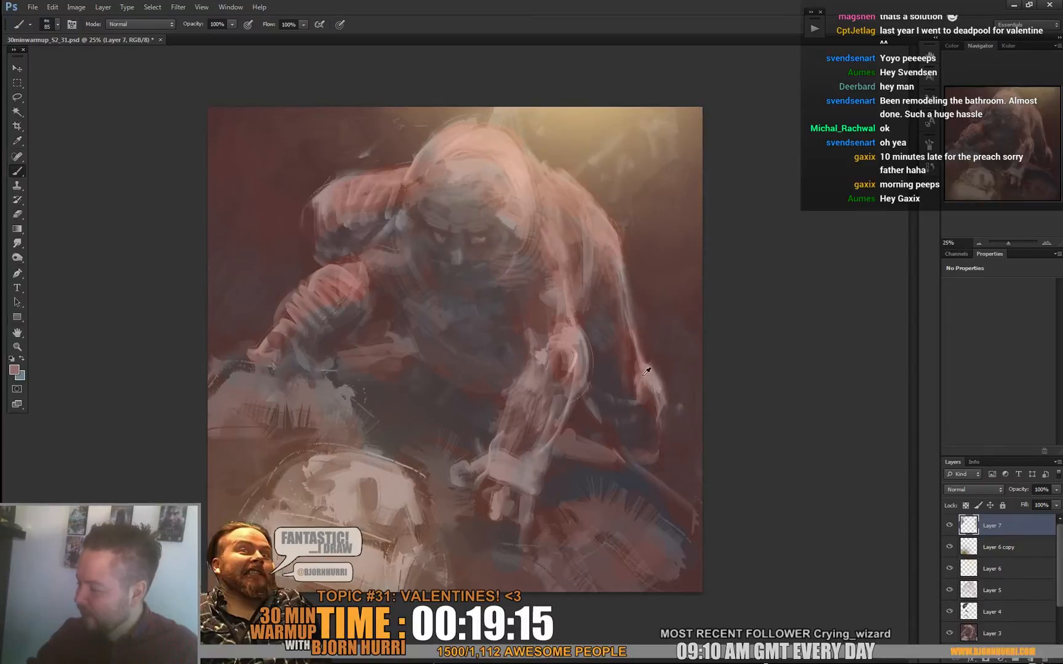
left_click(653, 473, "alt")
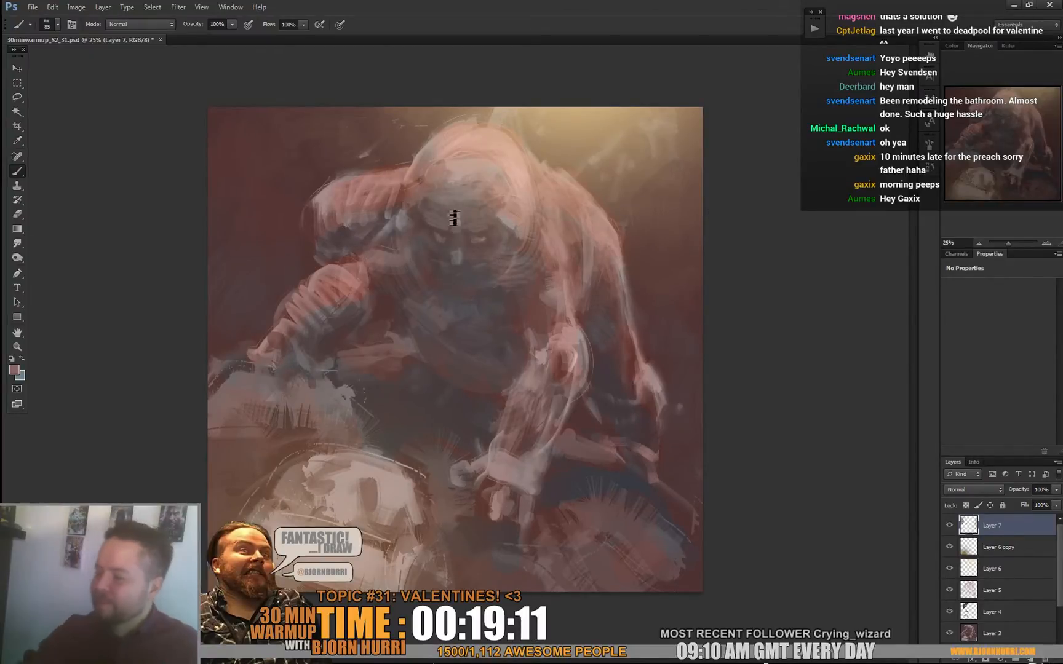
Sharpen both of the creature's eyes with a 31 px brush and tones sampled from the face.
right_click(473, 251)
left_click(436, 233, "alt")
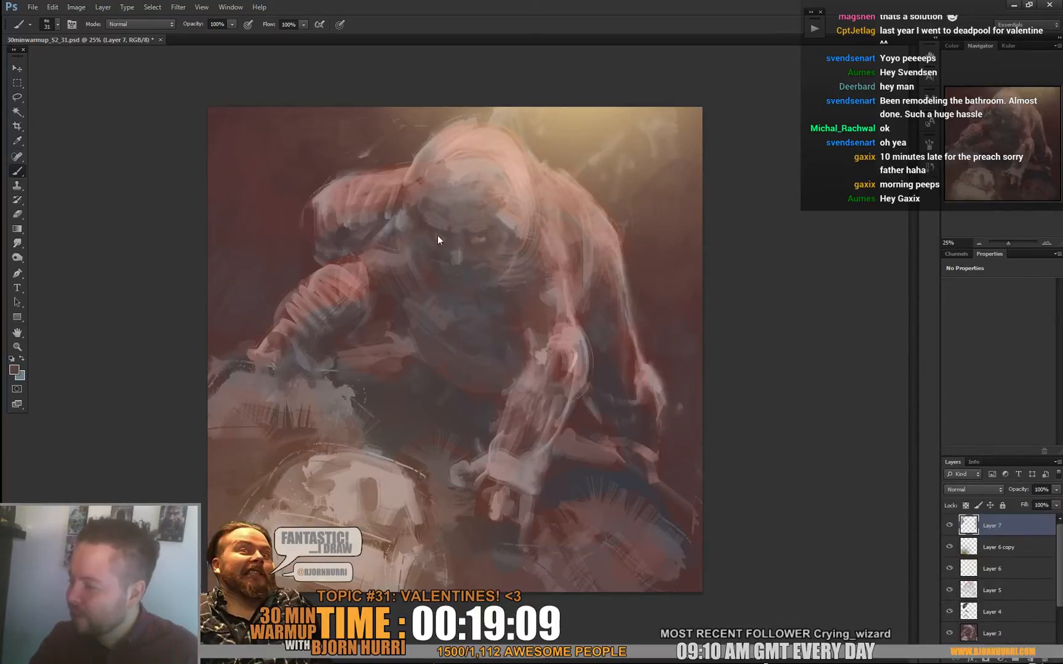
left_click(444, 234, "alt")
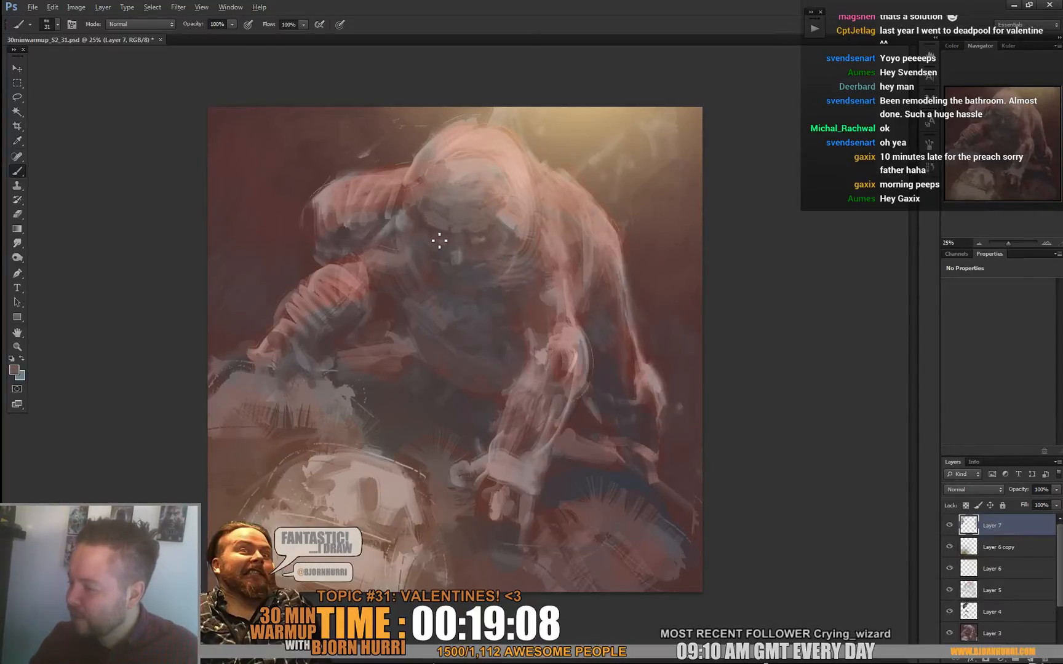
left_click(441, 237, "alt")
left_click(482, 238, "alt")
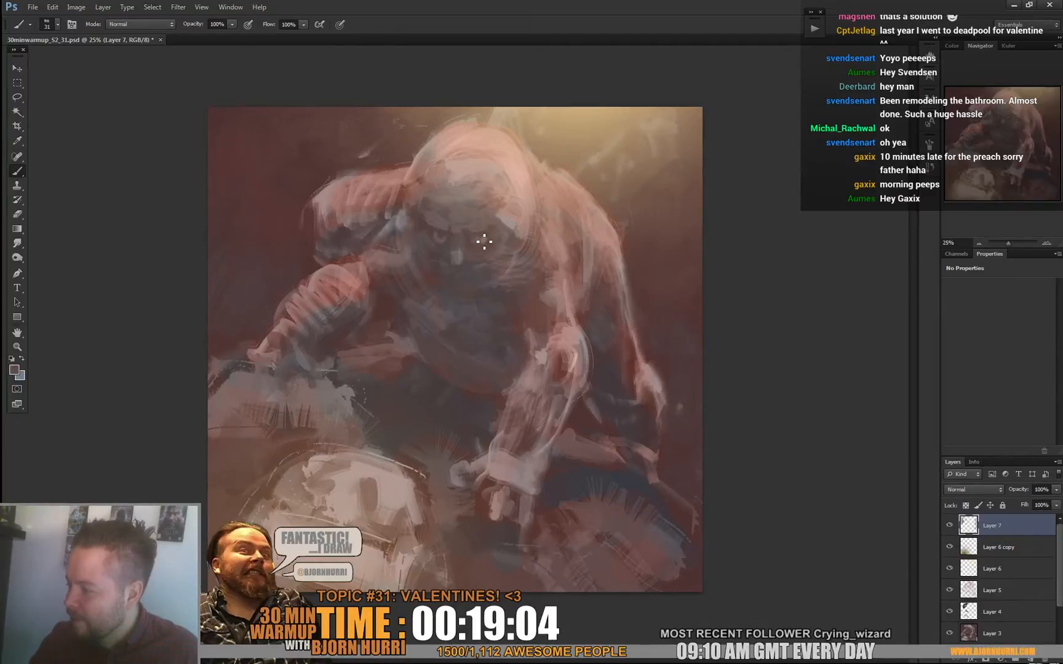
left_click(478, 242, "alt")
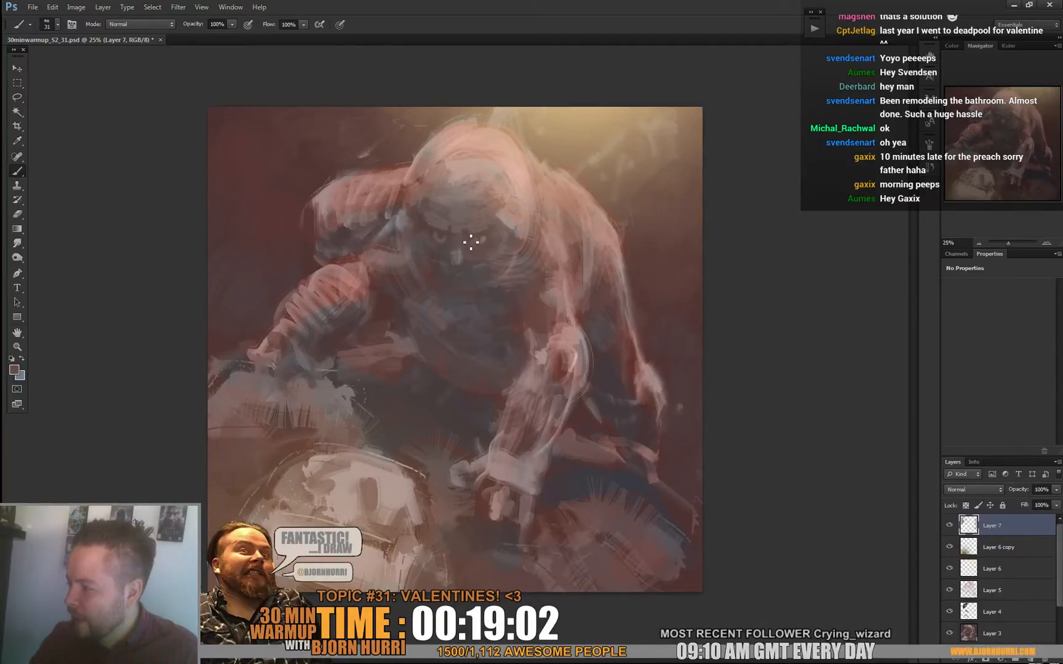
Set the brush size to 50 px and refine the creature's face, cheek and shoulder edge with sampled colours.
right_click(455, 248)
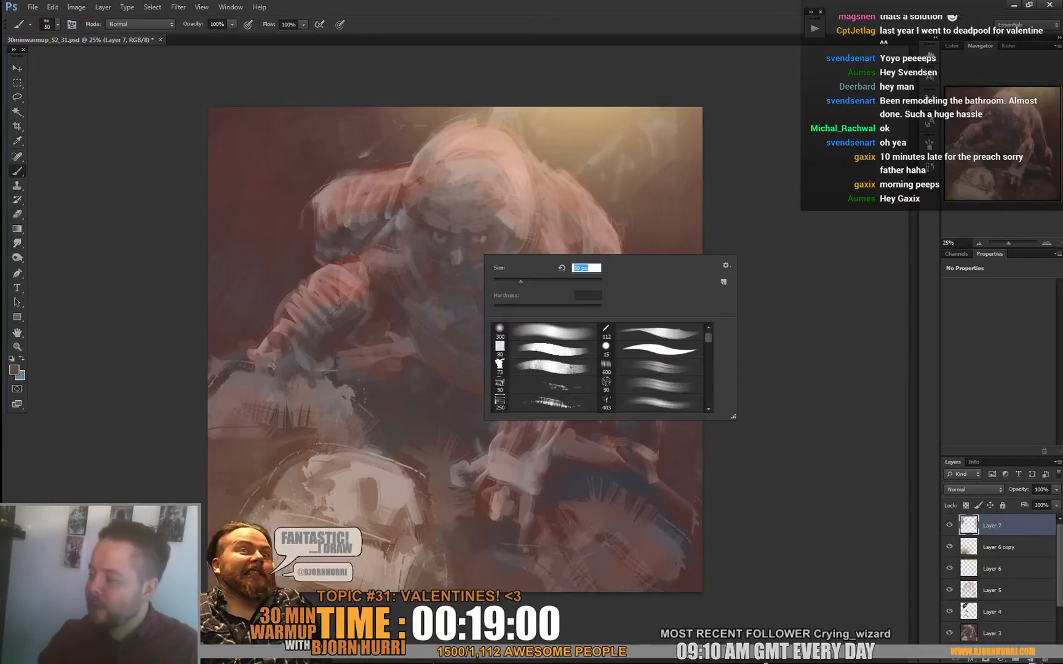
type("50")
key("Return")
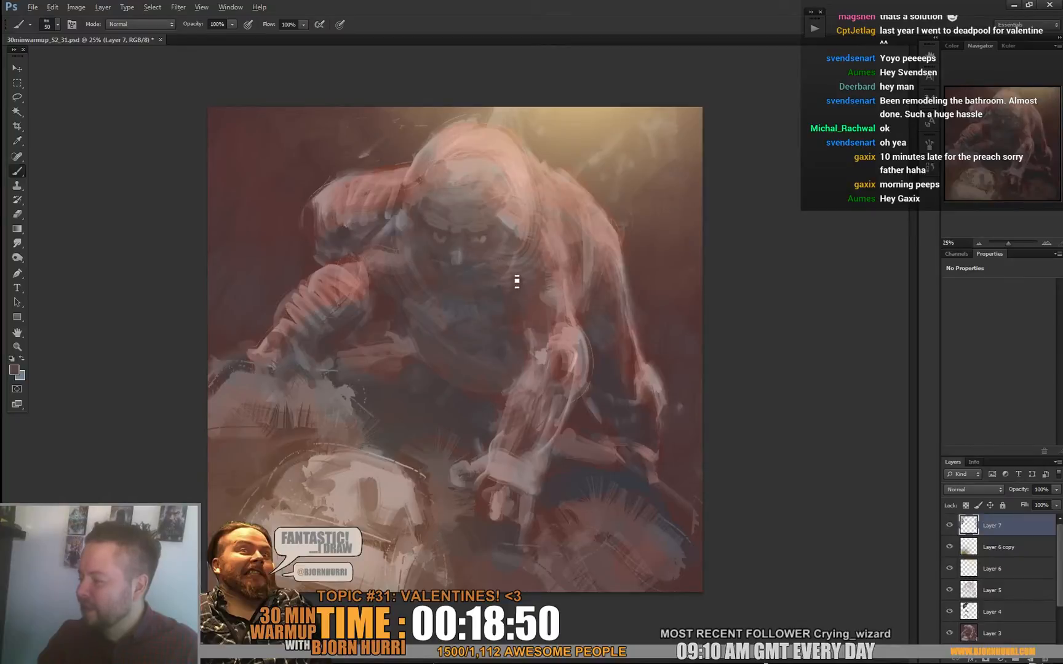
left_click(520, 255, "alt")
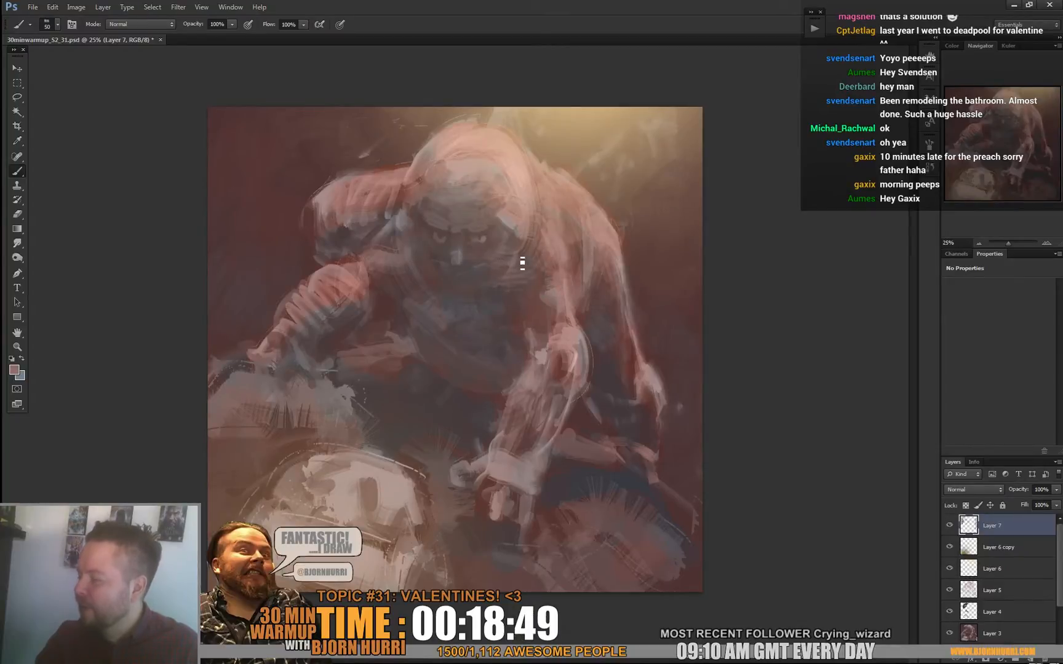
left_click(510, 227, "alt")
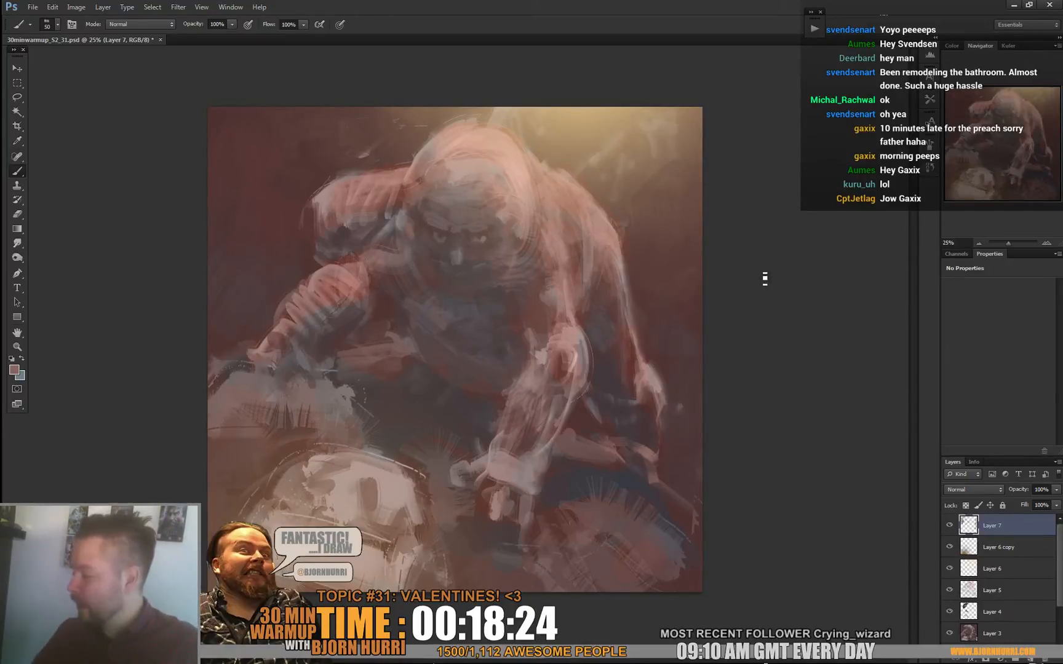
left_click(404, 209, "alt")
left_click(400, 181, "alt")
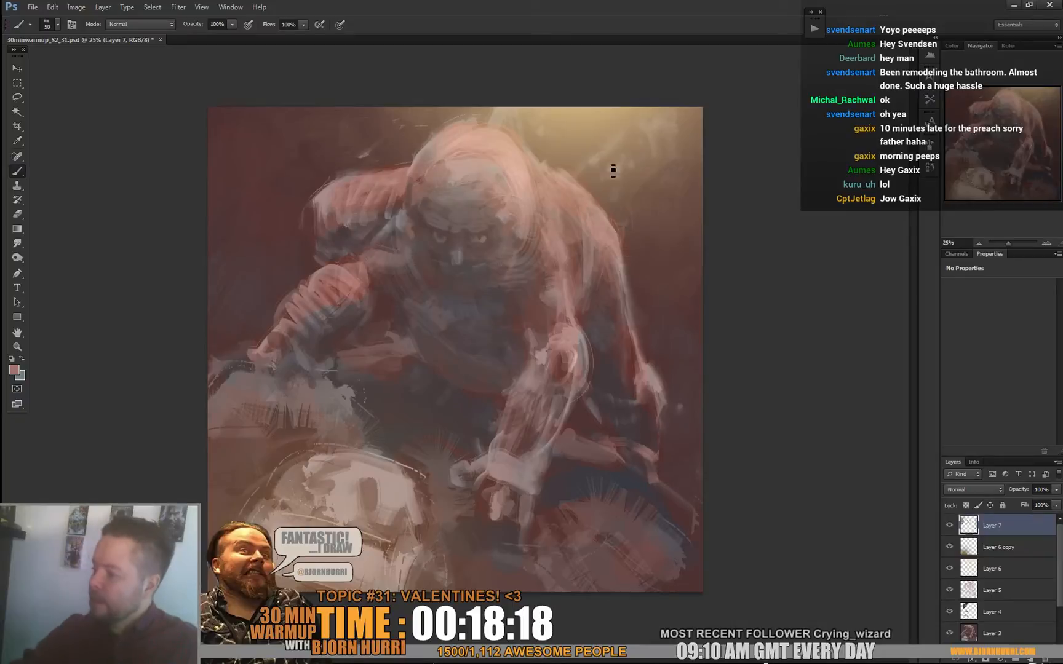
Paint white highlight strokes behind the creature's head and back, forming a light feathery shape in the glow.
left_click(502, 130, "alt")
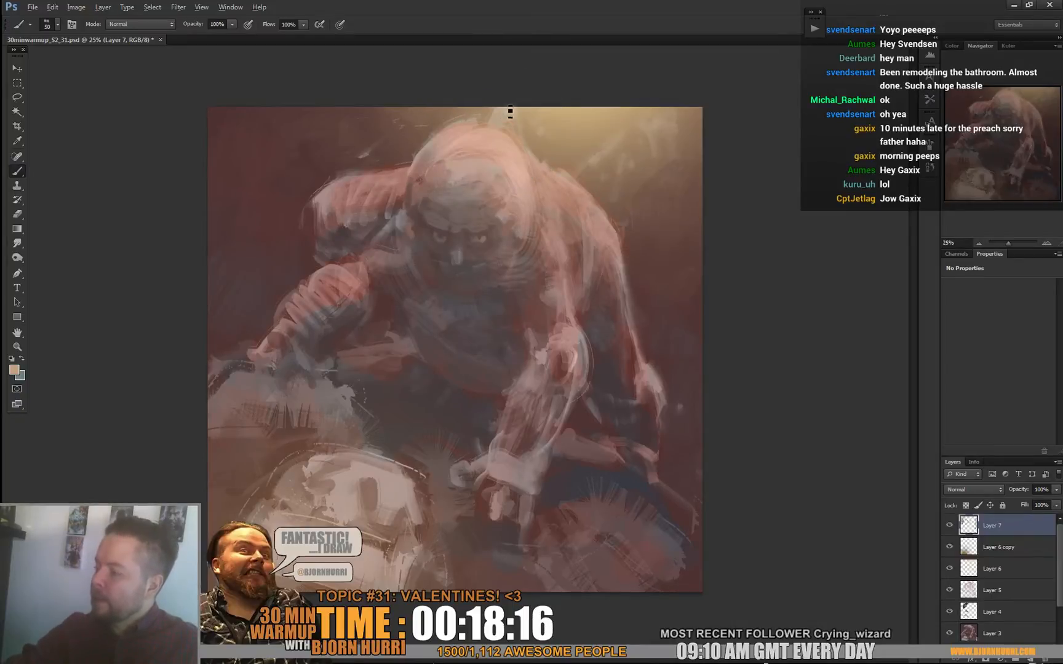
key("d")
key("x")
left_click(501, 115)
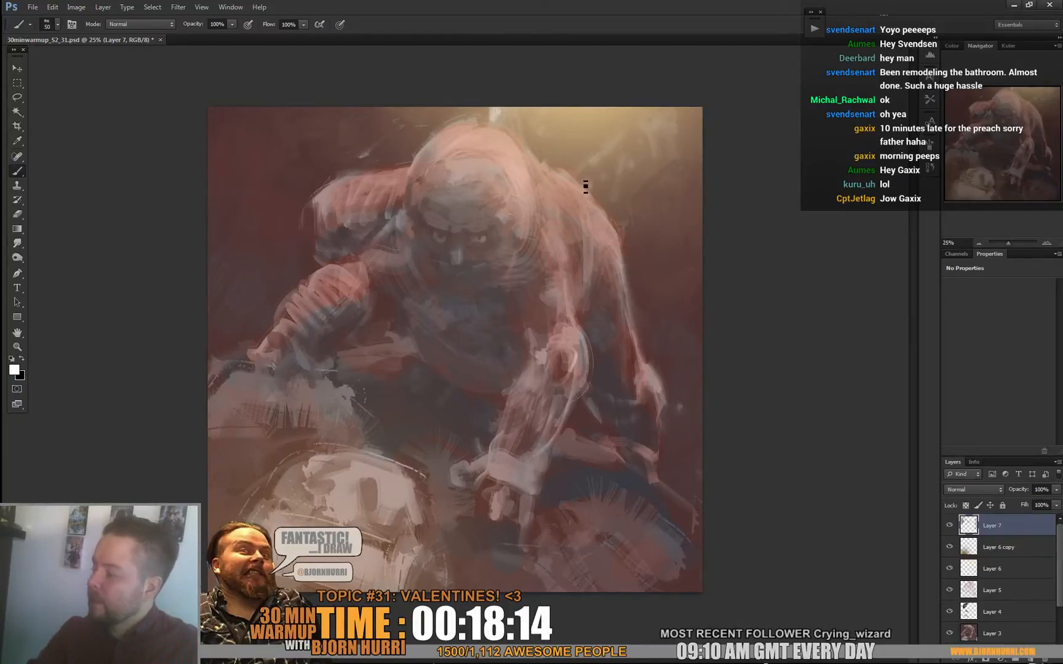
left_click_drag(574, 168, 594, 155)
mouse_move(632, 122)
left_mouse_down()
mouse_move(661, 114)
mouse_move(669, 123)
mouse_move(648, 206)
left_mouse_up()
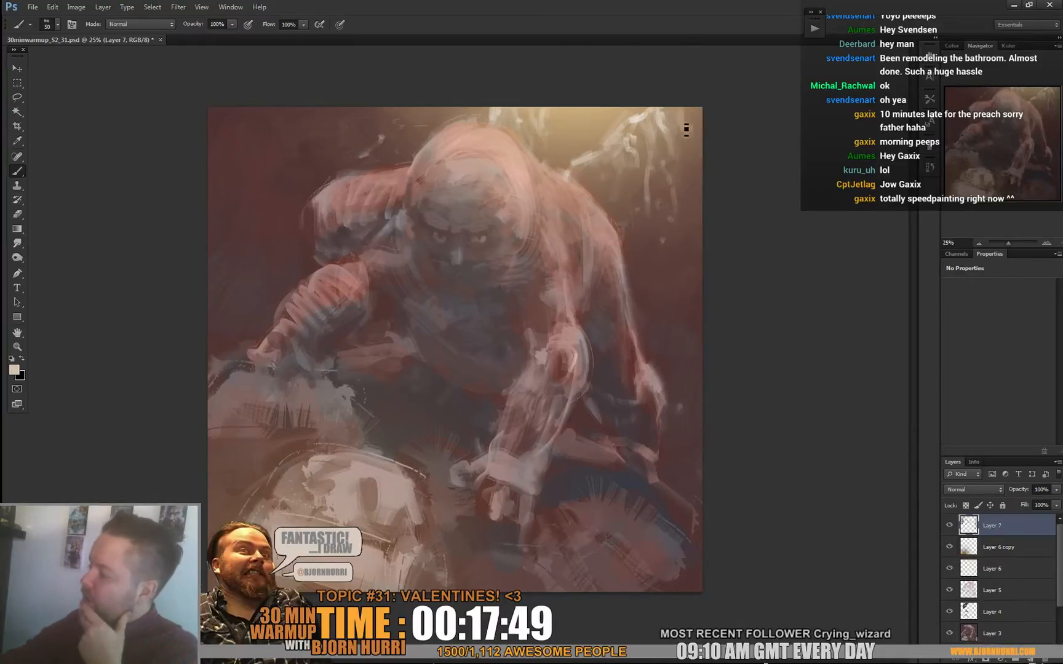
Build up the feathery shapes behind the creature's back with light and mid tones sampled from the glow area.
left_click(688, 142, "alt")
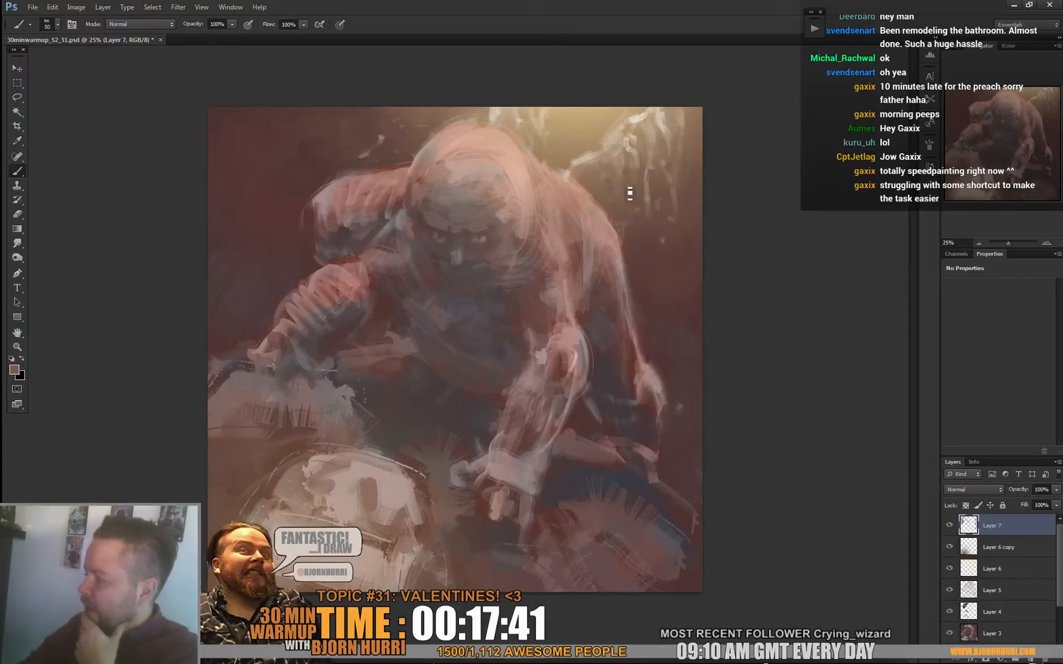
left_click(602, 155, "alt")
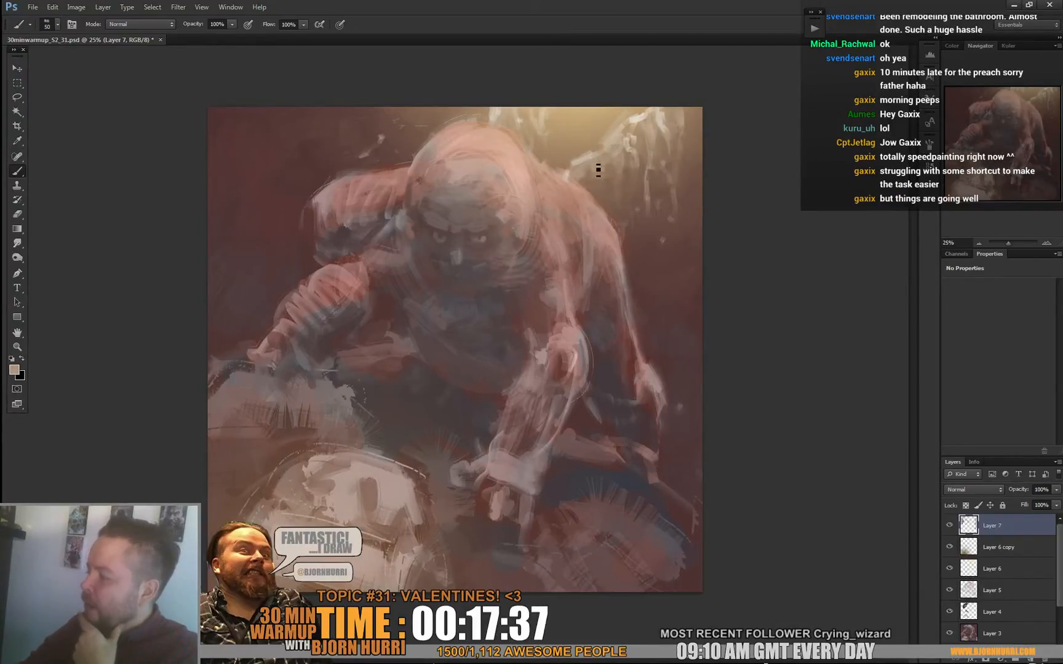
left_click(610, 142, "alt")
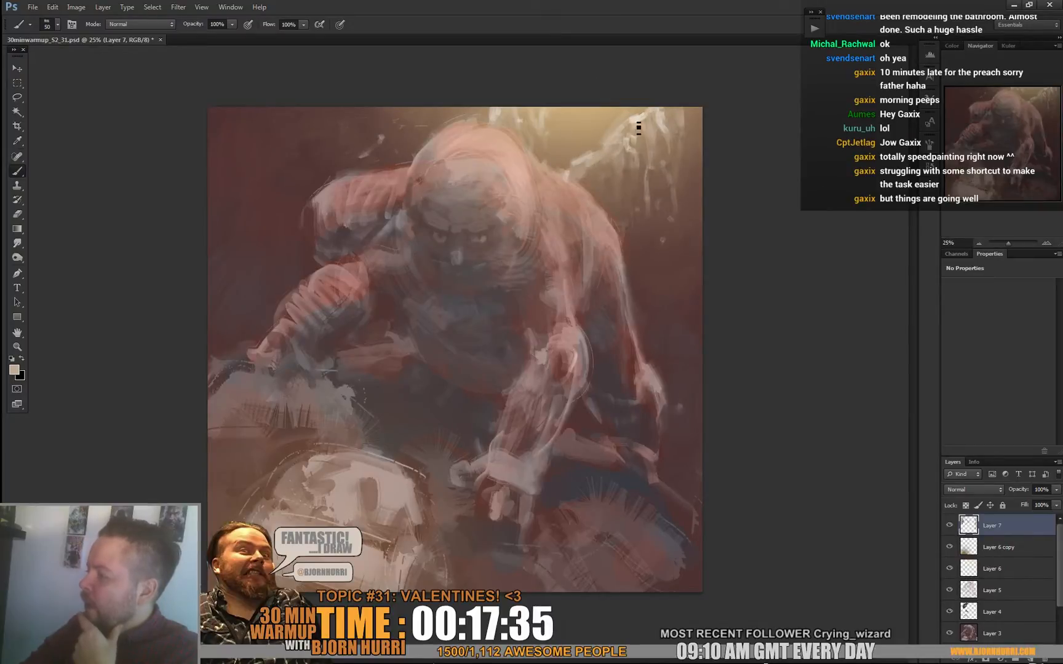
left_click(501, 108, "alt")
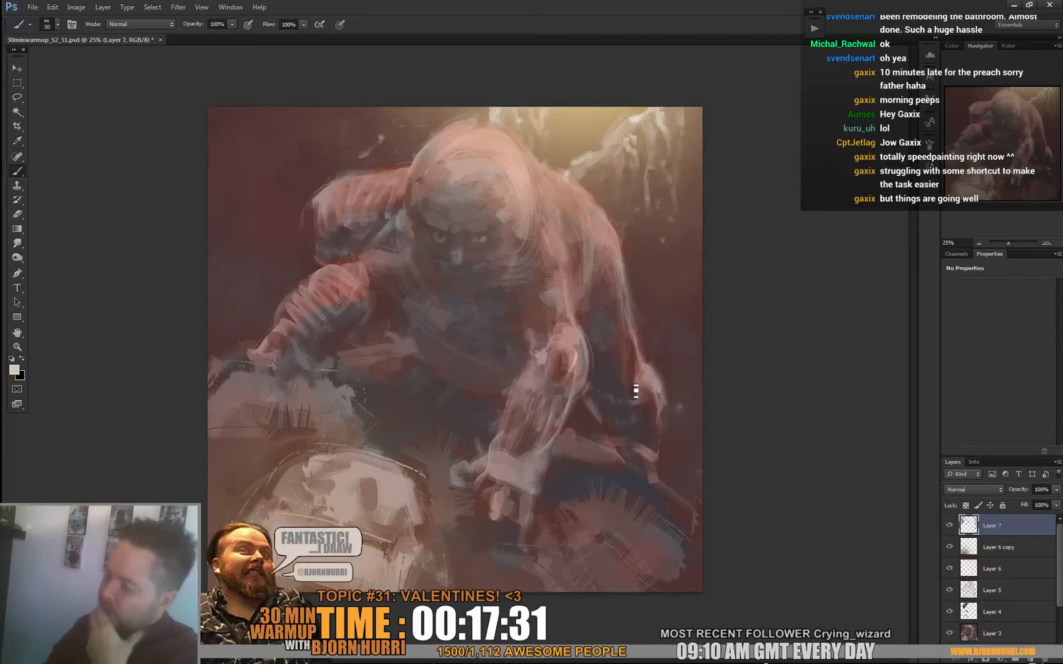
left_click(590, 170, "alt")
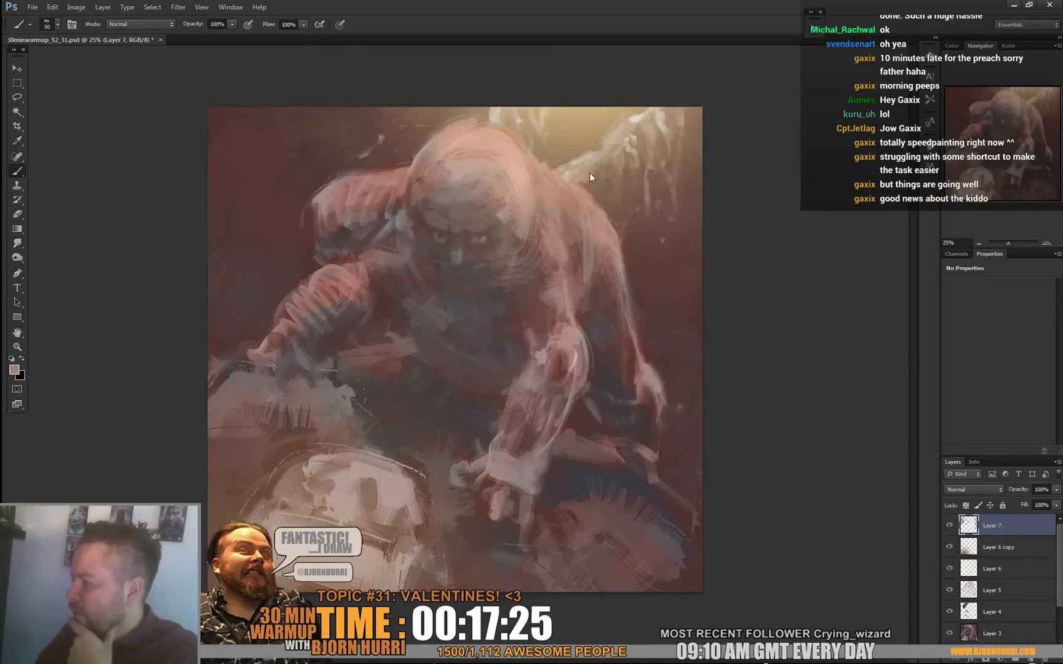
left_click(643, 170, "alt")
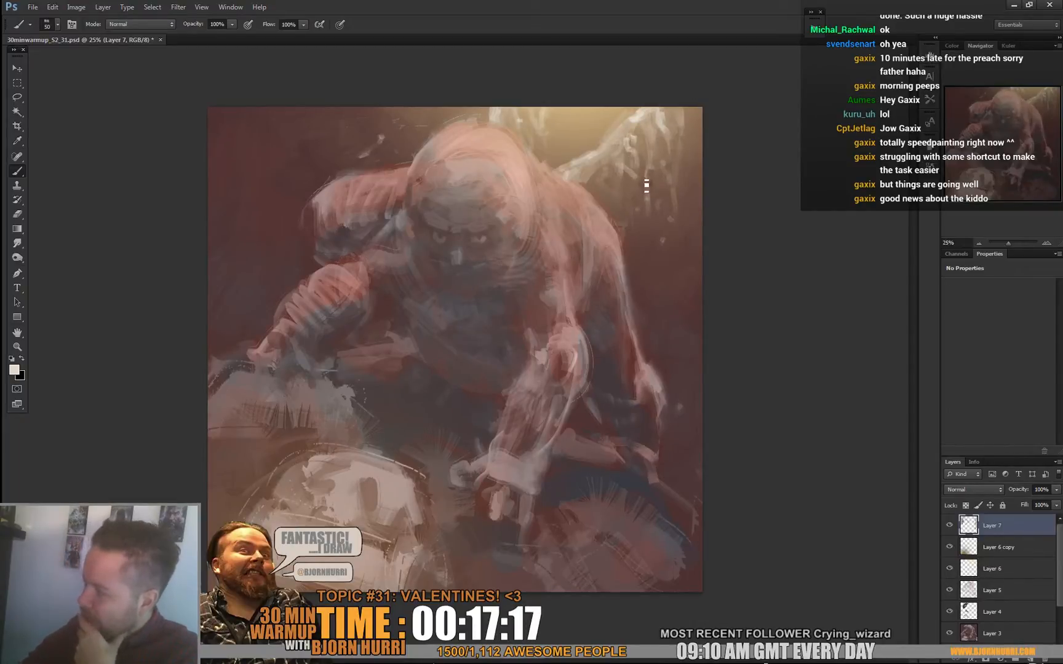
left_click(645, 136, "alt")
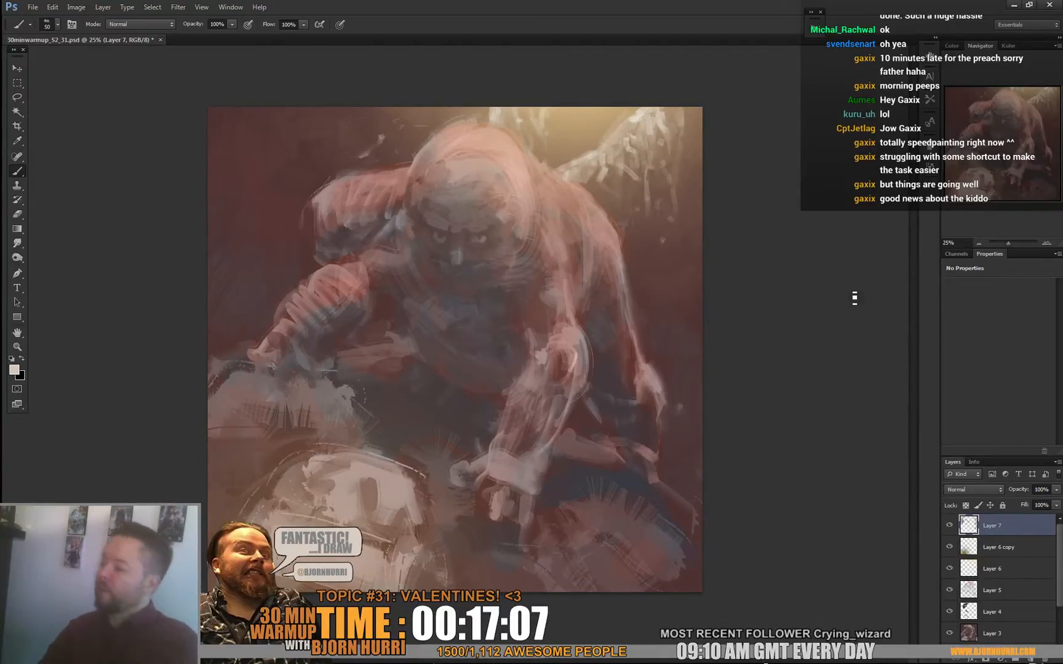
Soften the background below the feathery shapes with a 131 px textured brush and a sampled dark reddish tone.
right_click(692, 204)
left_click(753, 312)
left_click(684, 172, "alt")
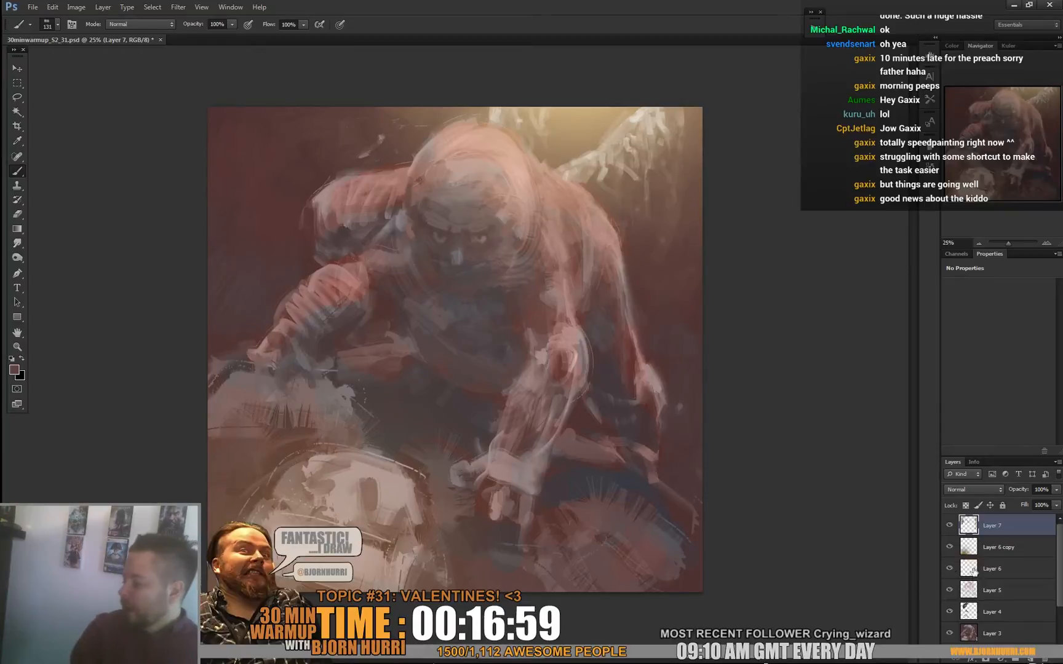
Add a new layer in Color Burn mode and draw a gradient on it from the lower rocks up to the creature's head.
left_click(1031, 659)
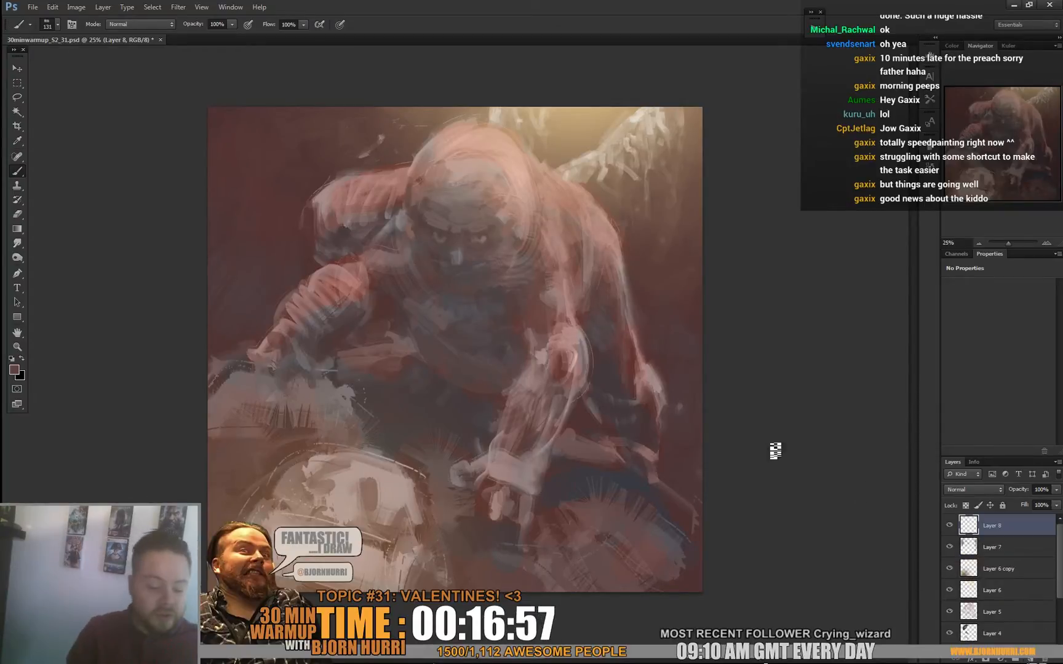
left_click(948, 492)
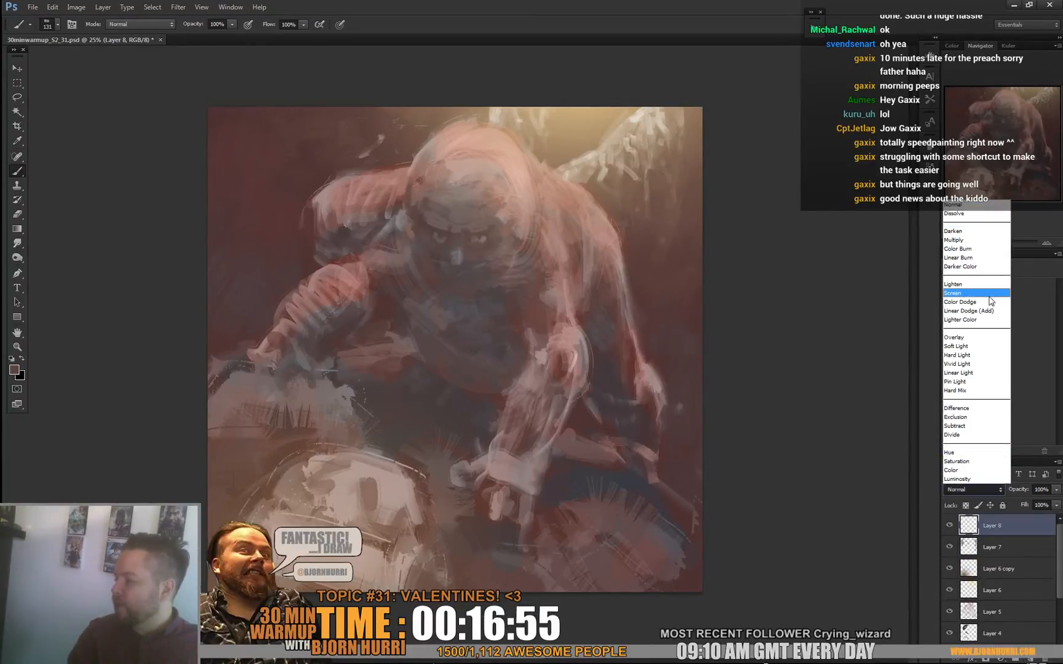
left_click(968, 249)
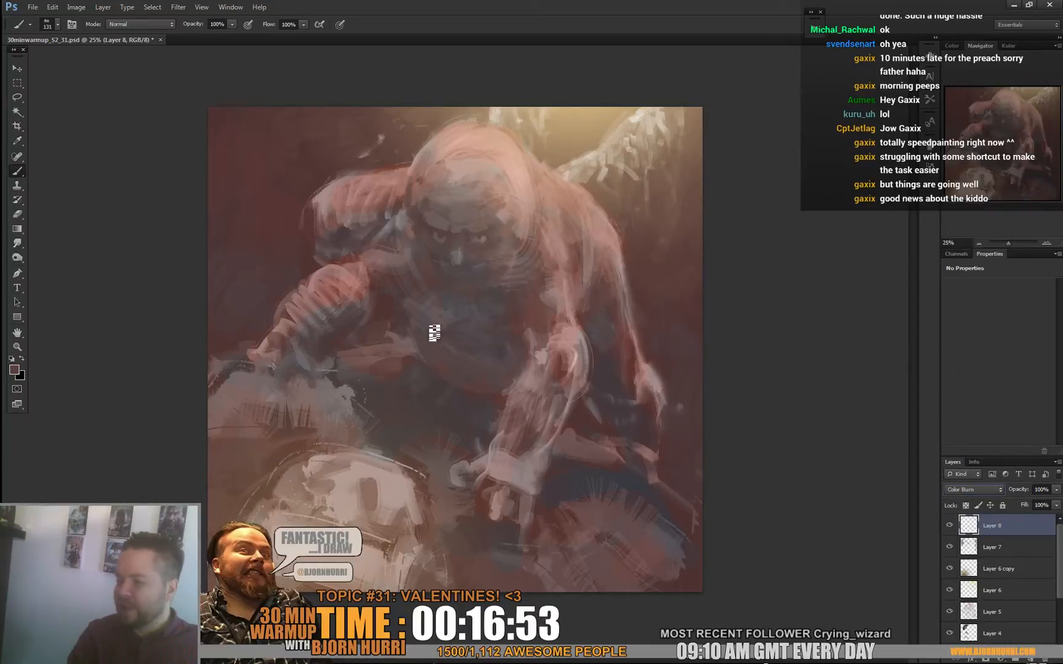
key("g")
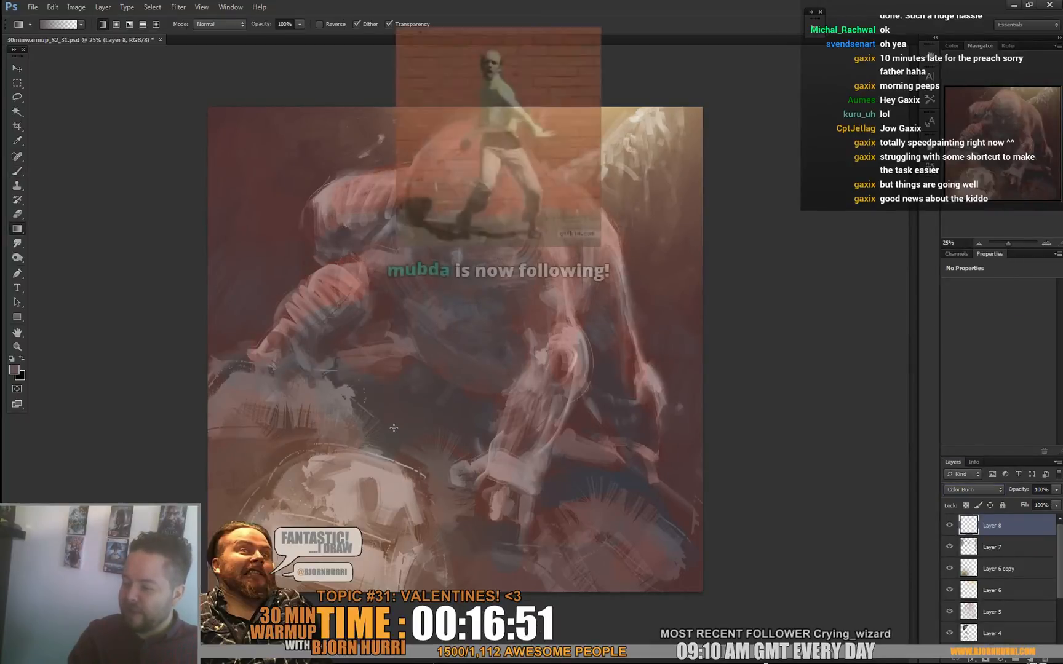
left_click_drag(368, 486, 452, 185)
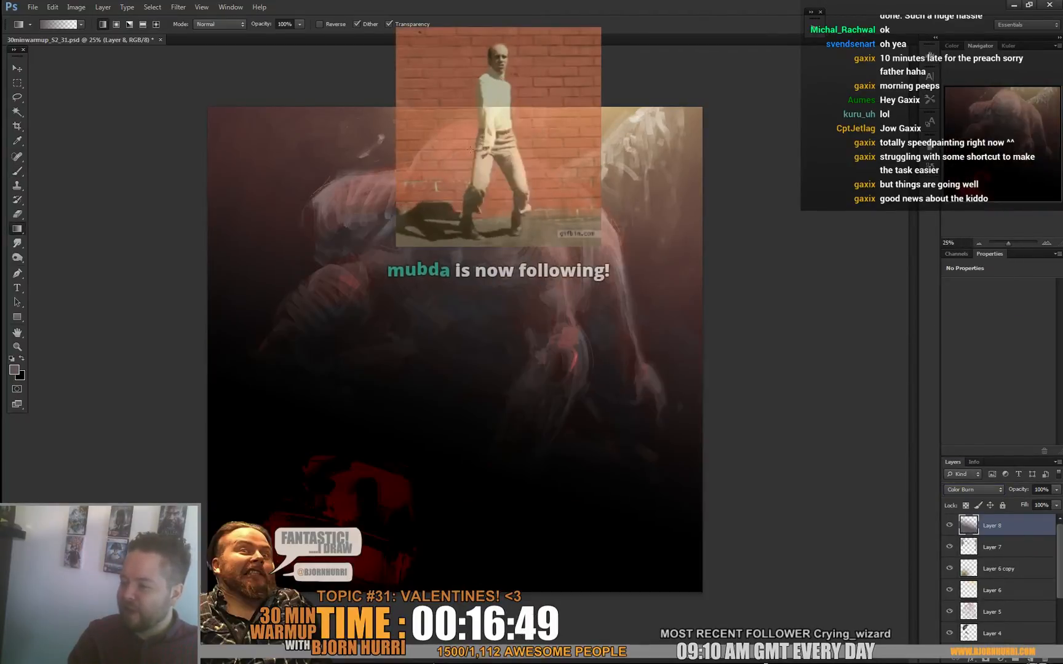
Lower the Color Burn layer's fill to 31% and its opacity to 66%.
left_click(1056, 505)
mouse_move(1053, 517)
left_mouse_down()
mouse_move(1017, 517)
mouse_move(1037, 502)
left_mouse_up()
left_click(1056, 489)
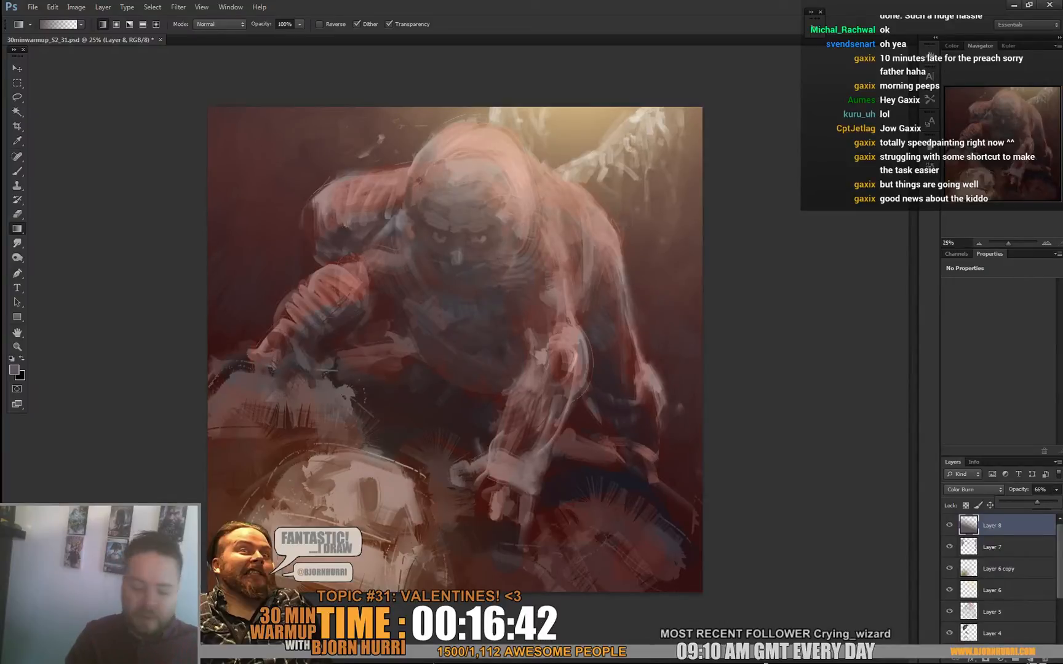
Desaturate the Color Burn gradient with Hue/Saturation, setting the saturation to -36.
key("ctrl+u")
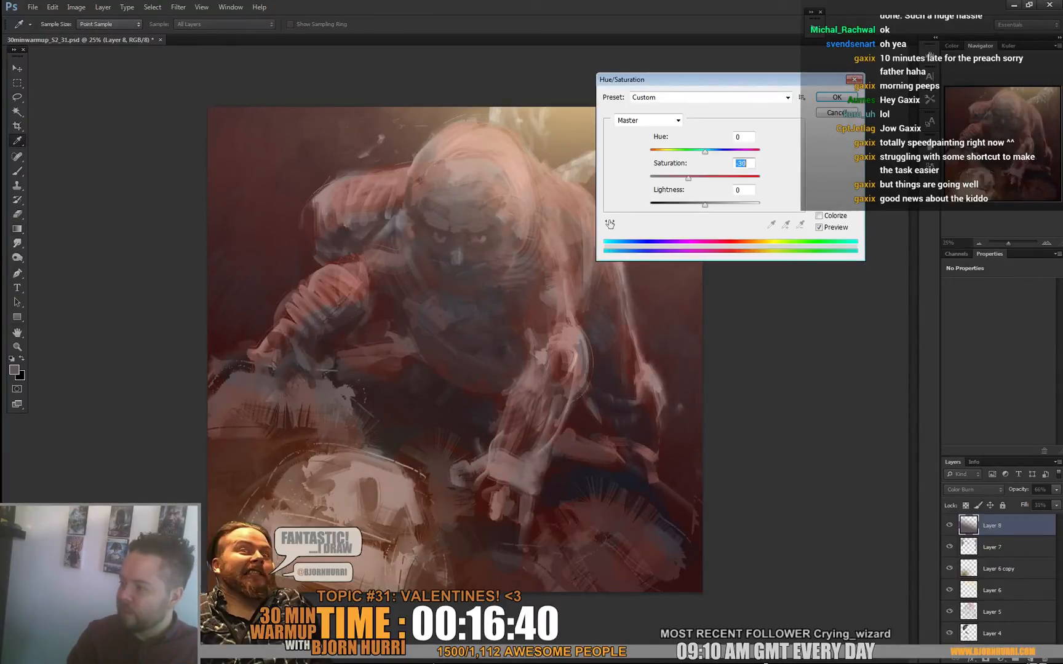
key("shift+Down")
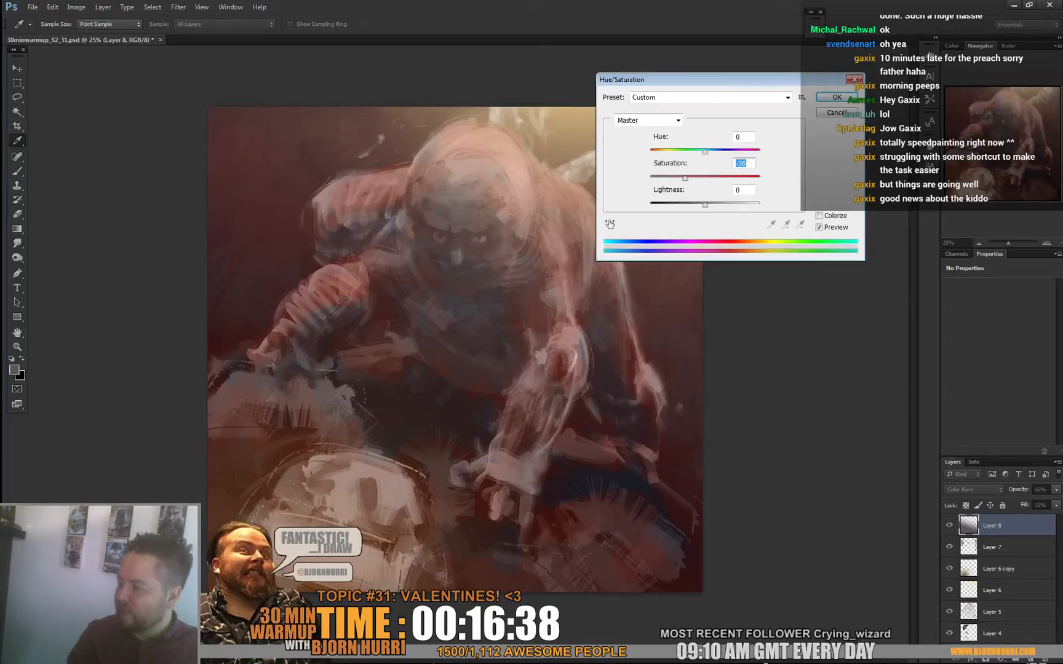
key("Return")
Try a short pinkish gradient beside the creature's forearm on the Color Burn layer and undo it.
key("g")
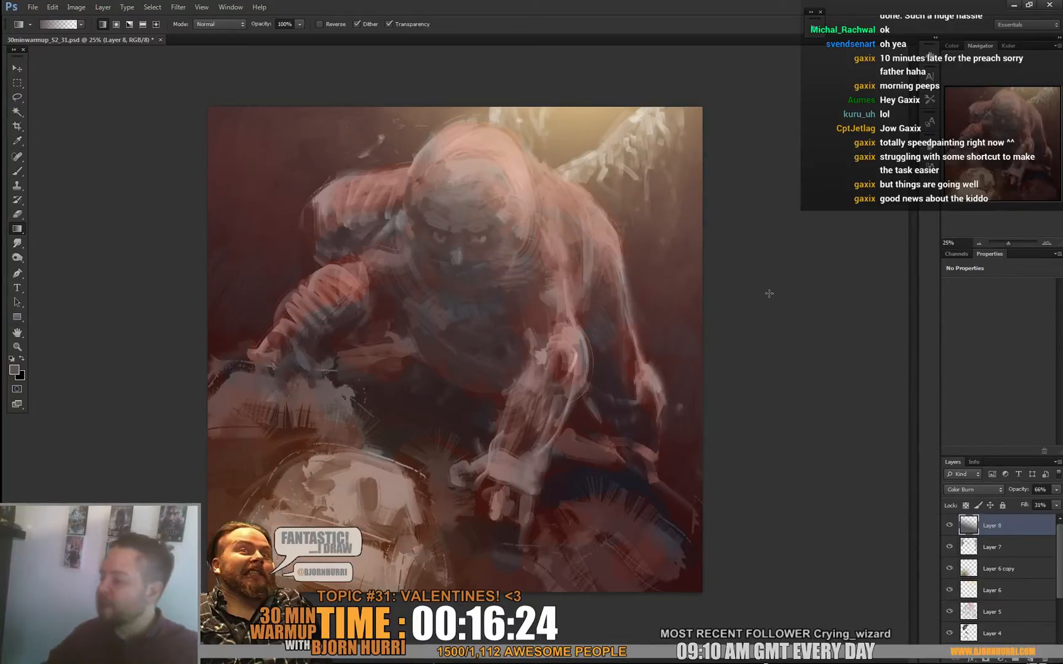
left_click_drag(553, 309, 561, 320)
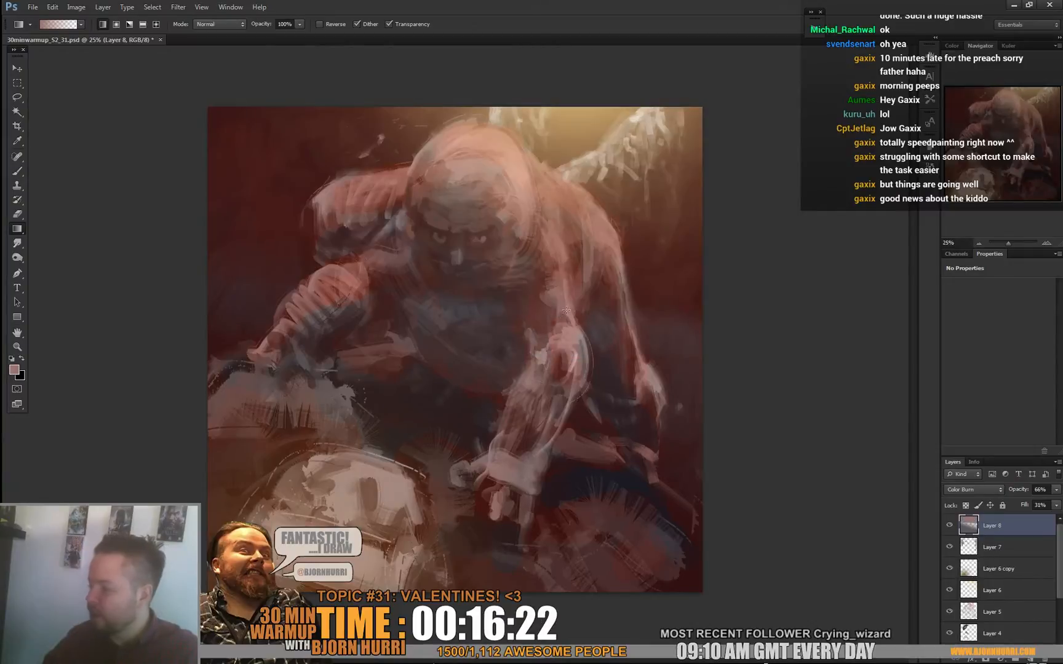
key("ctrl+z")
Add another layer above the gradient and set its blend mode to Color Dodge.
key("b")
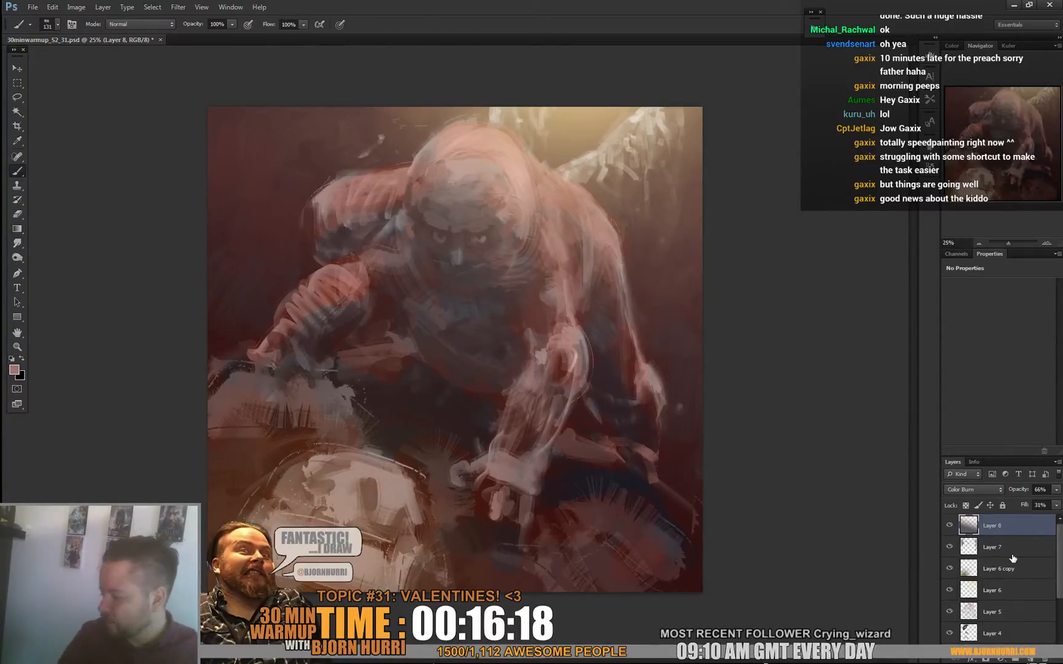
left_click(1028, 659)
left_click(967, 490)
left_click(967, 303)
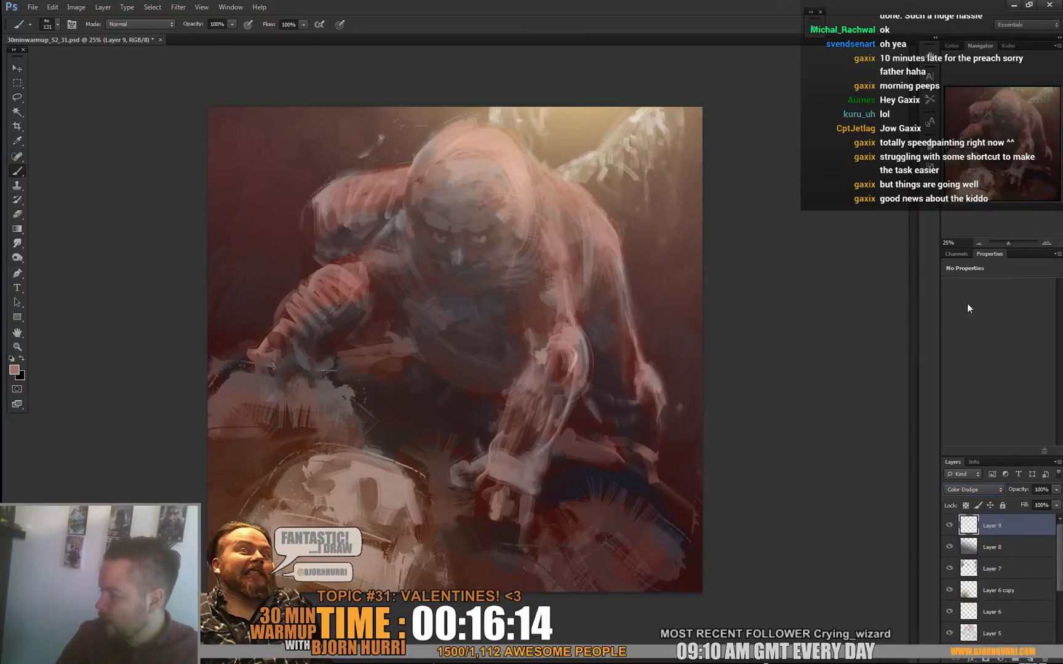
Choose a 300 px soft brush and paint a warm red glow over the rocks and the shape beneath the creature's chest.
right_click(434, 447)
left_click(480, 527)
left_click_drag(409, 469, 422, 510)
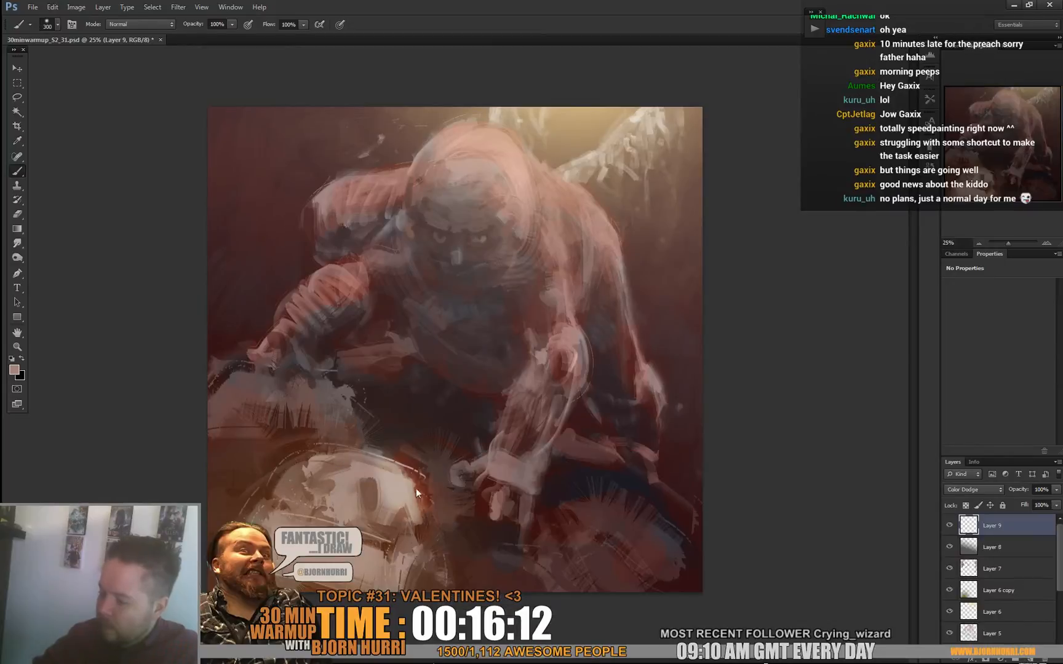
mouse_move(449, 457)
left_mouse_down()
mouse_move(479, 566)
mouse_move(621, 532)
mouse_move(653, 562)
left_mouse_up()
left_click_drag(566, 437, 613, 454)
mouse_move(332, 453)
left_mouse_down()
mouse_move(267, 420)
mouse_move(228, 424)
left_mouse_up()
left_click_drag(415, 375, 348, 341)
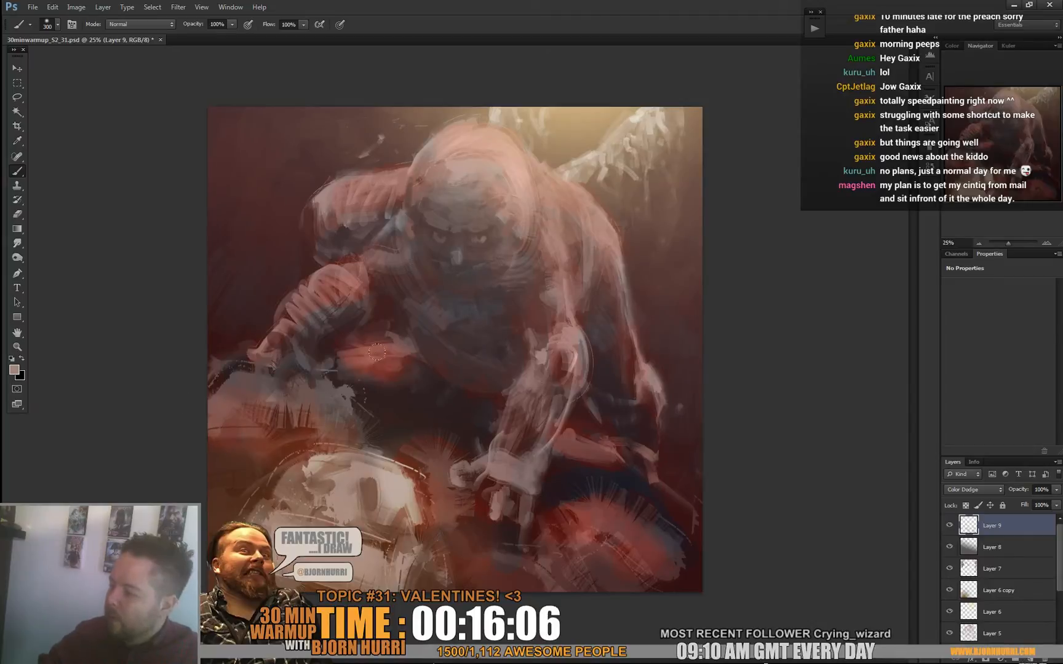
Brush soft Color Dodge light onto the creature's bald head, back, shoulder and bent arm.
key("e")
key("b")
left_click_drag(534, 172, 596, 234)
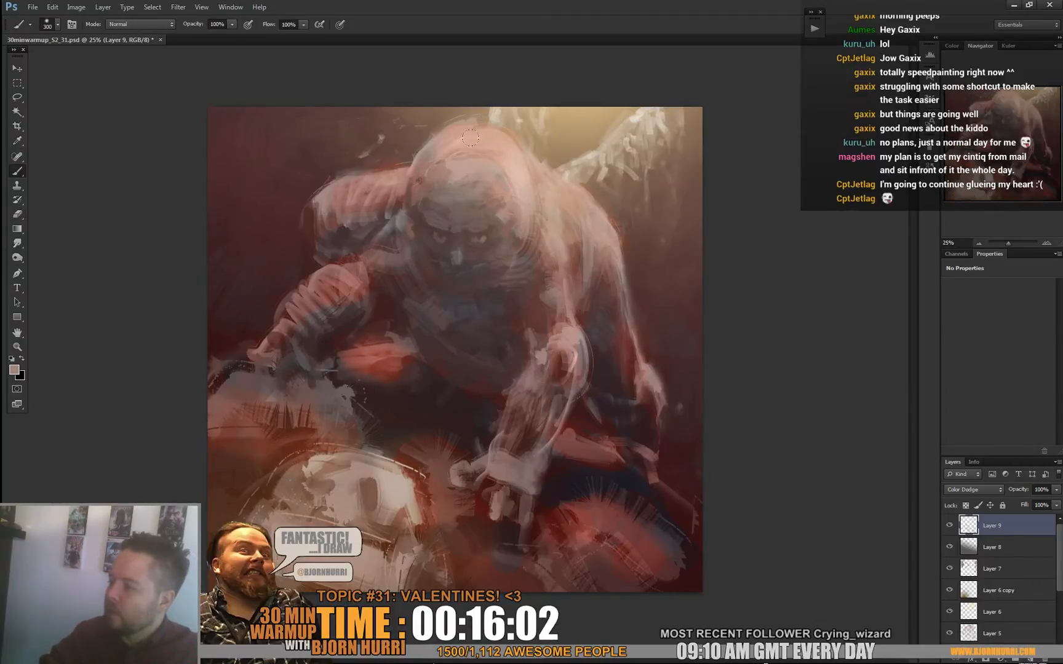
left_click_drag(461, 142, 501, 151)
left_click_drag(358, 260, 326, 286)
left_click_drag(561, 159, 591, 189)
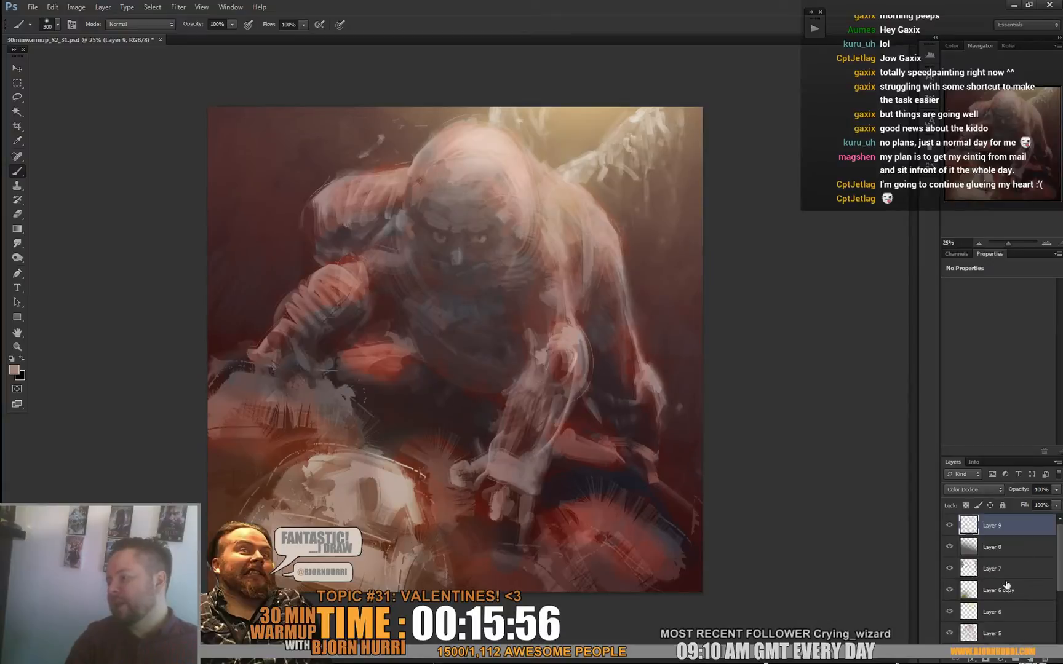
Add a Color Lookup adjustment layer above the painted layers and open its 3DLUT presets.
left_click(1000, 660)
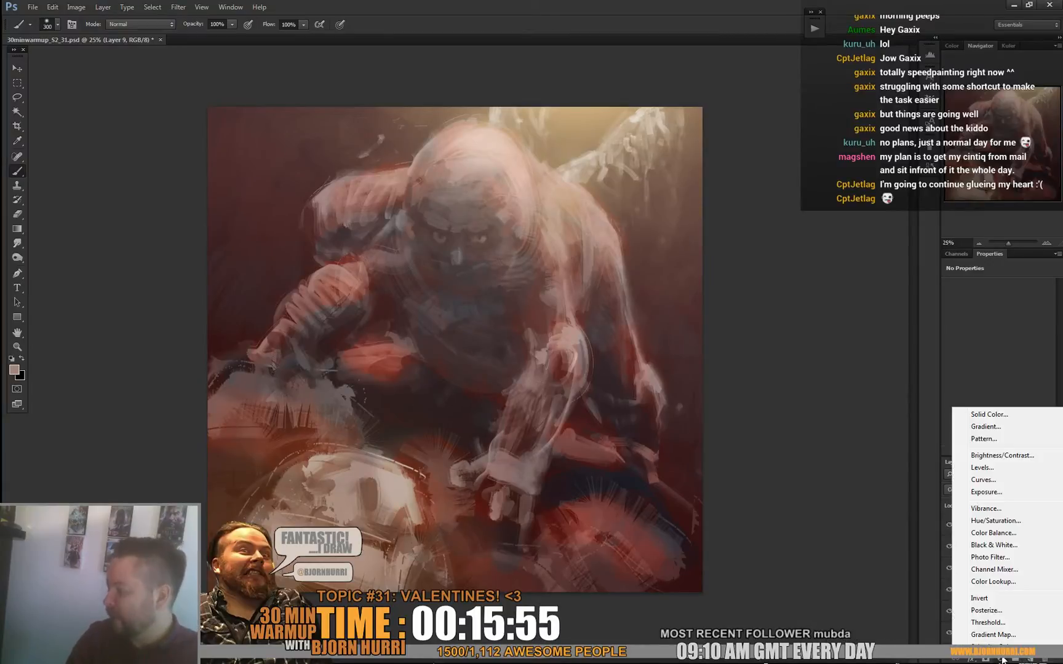
left_click(992, 582)
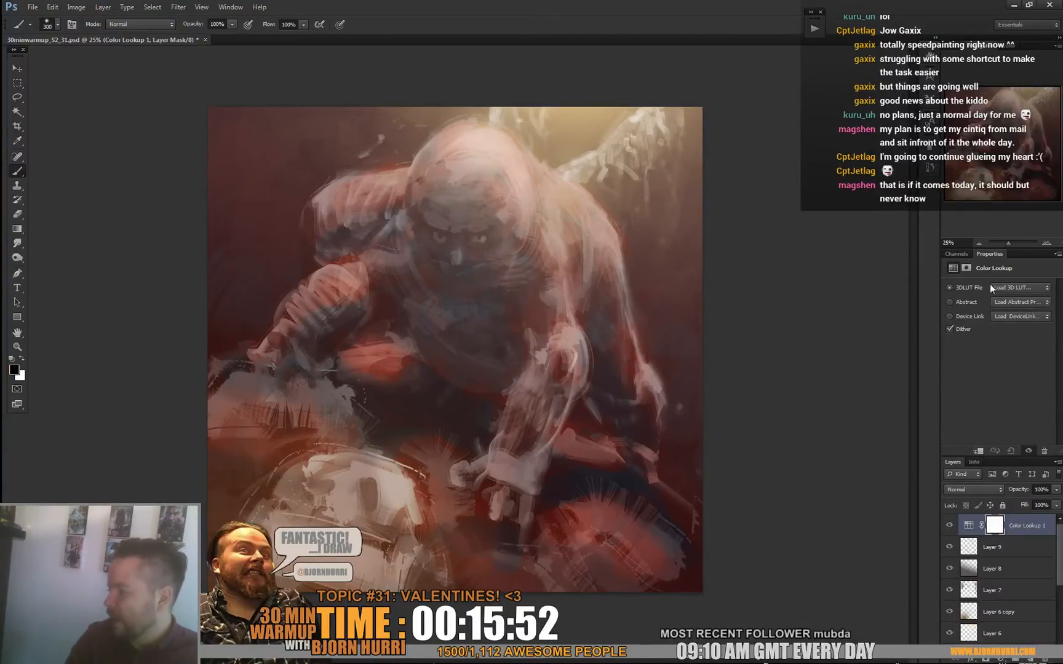
left_click(1017, 288)
left_click(1017, 287)
Compare 3DLUT presets such as Crisp_Warm, Crisp_Winter, EdgyAmber and filmstock_50 on the painting, and settle on FuturisticBleak.
key("Down")
key("Down")
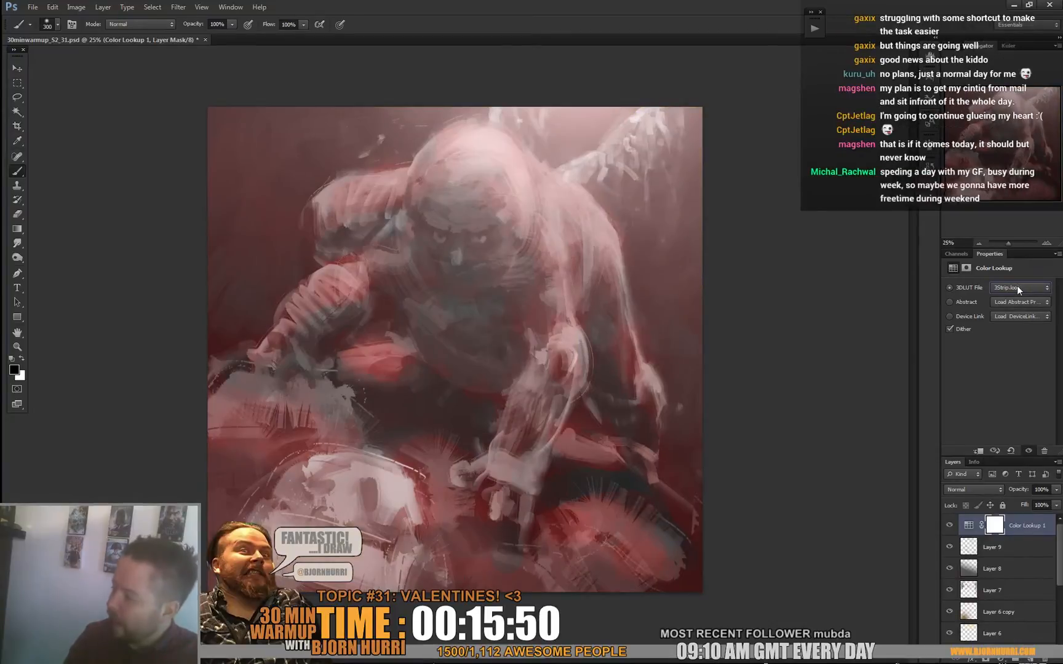
key("Down")
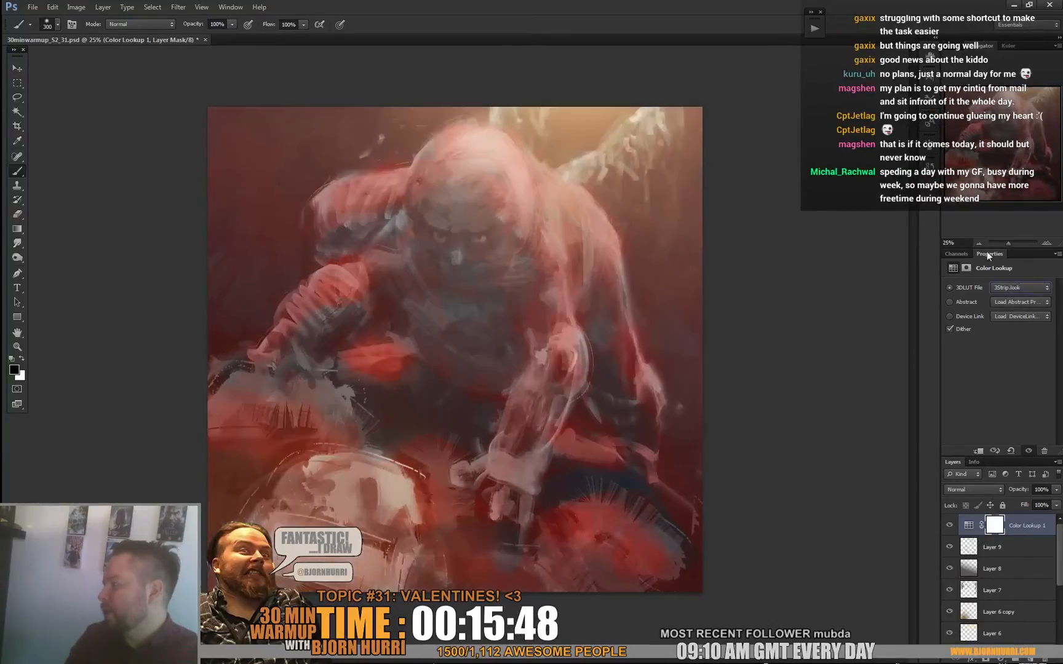
key("Down")
key("Down")
key("Down")
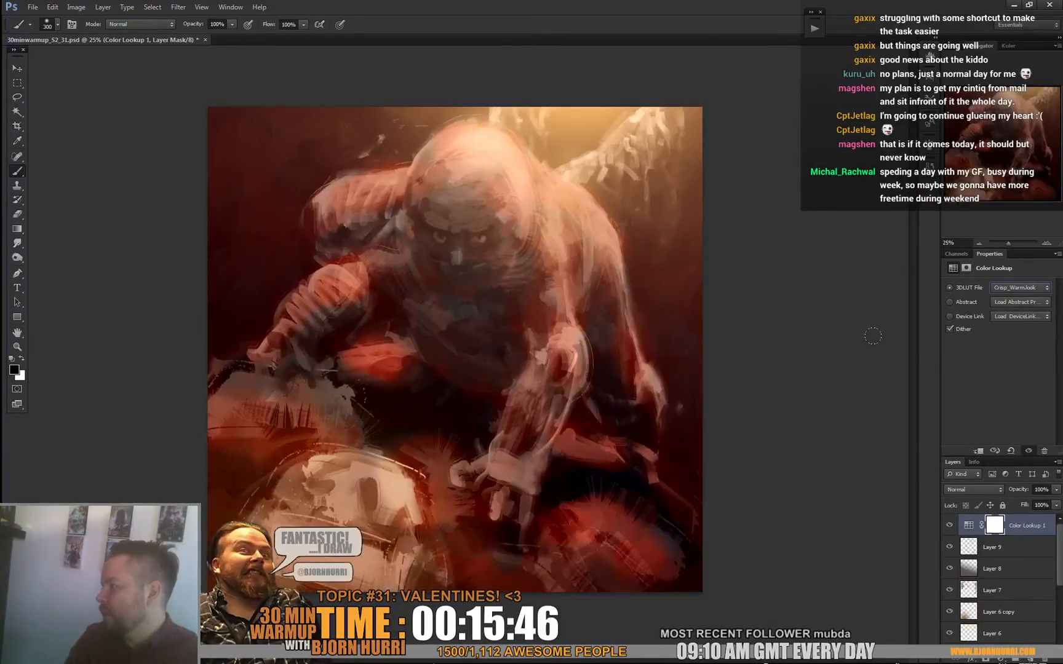
key("Down")
key("Up")
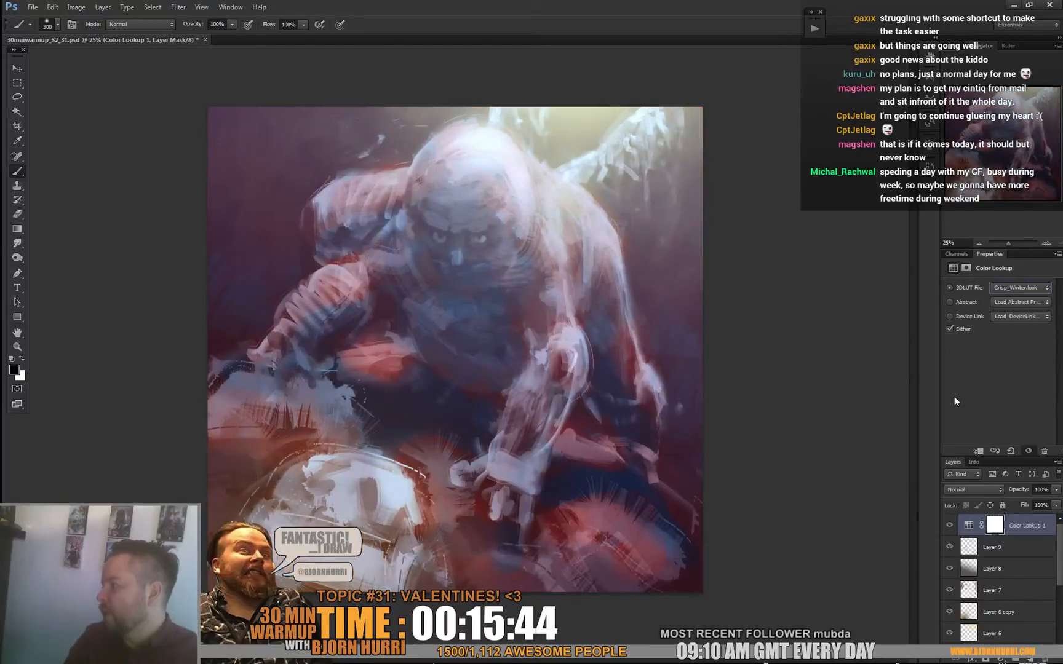
key("Down")
key("Down")
key("Down")
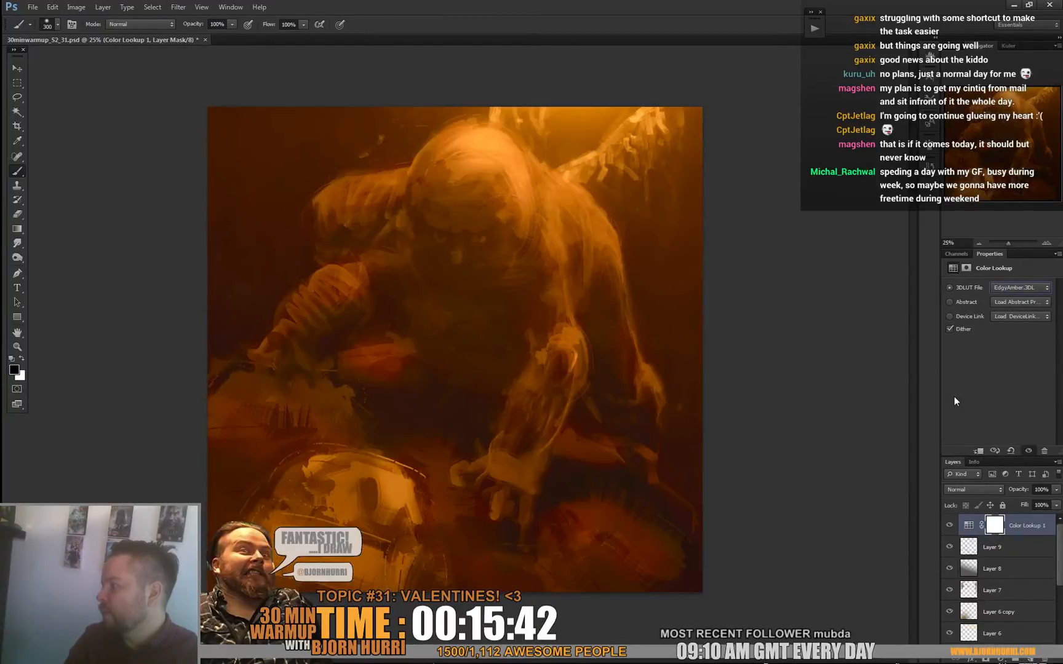
key("Down")
key("Down")
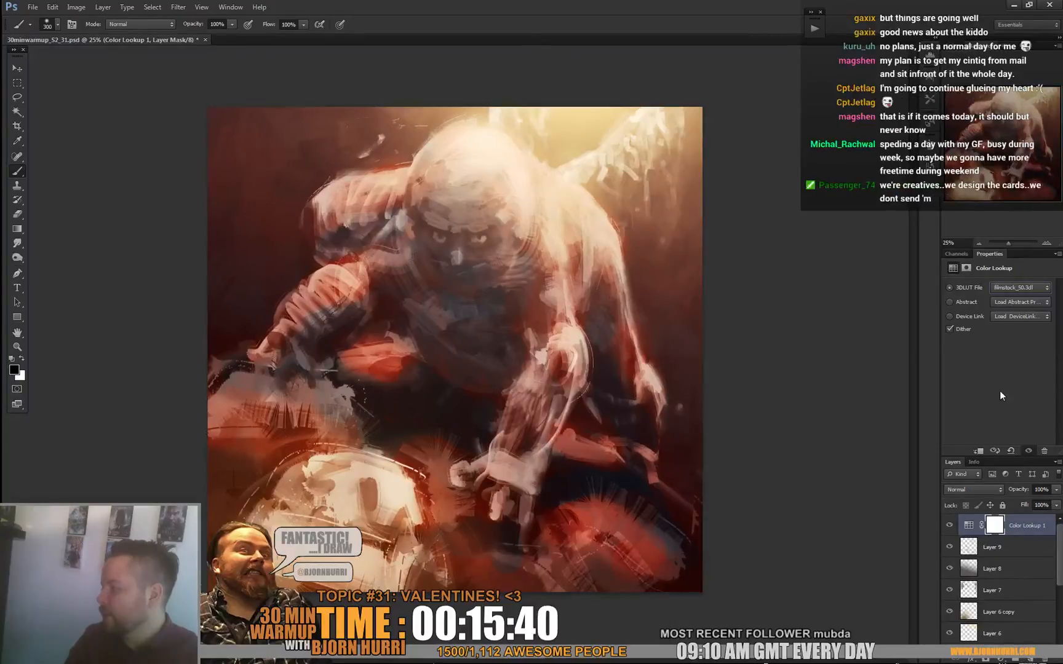
key("Down")
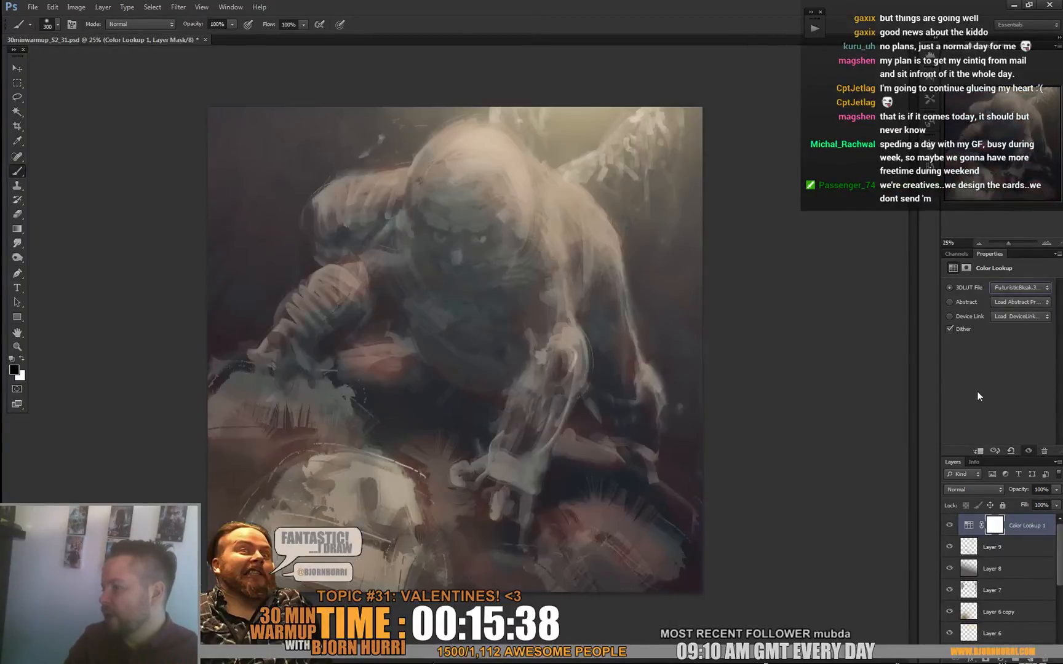
key("Down")
key("Up")
Set the Color Lookup layer's blend mode to Color and compare the painting with the adjustment off and on.
left_click(971, 489)
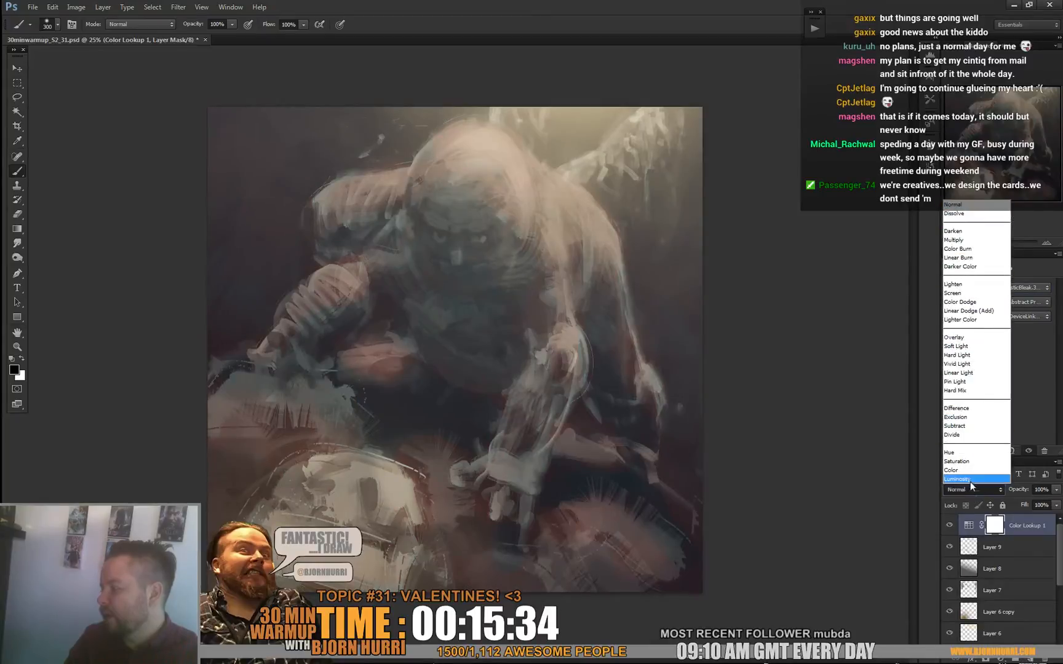
left_click(962, 471)
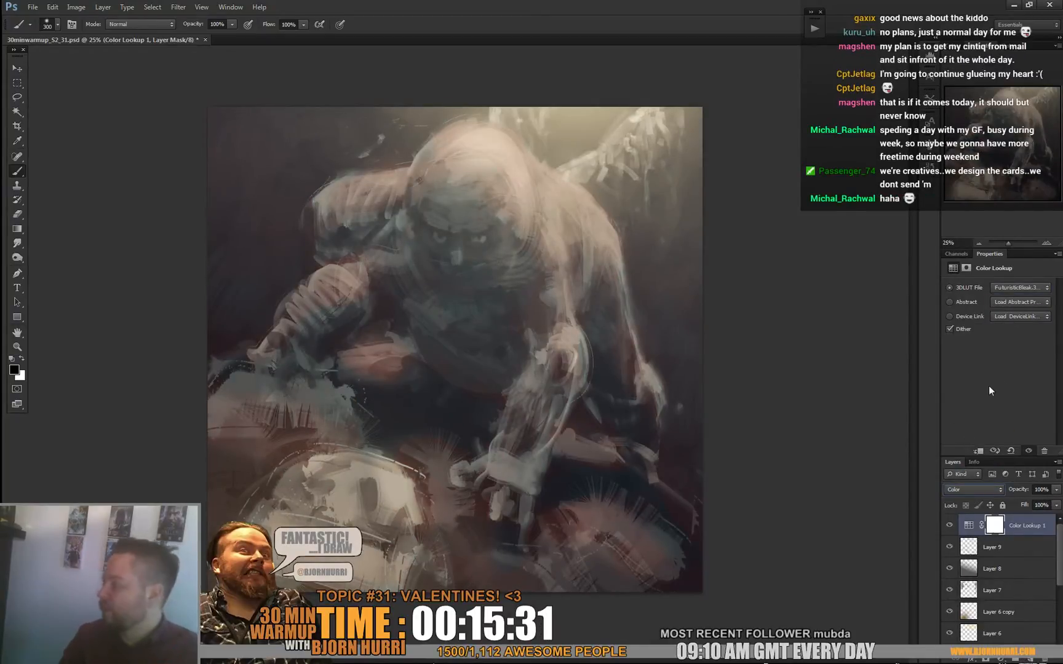
left_click(950, 526)
left_click(950, 526)
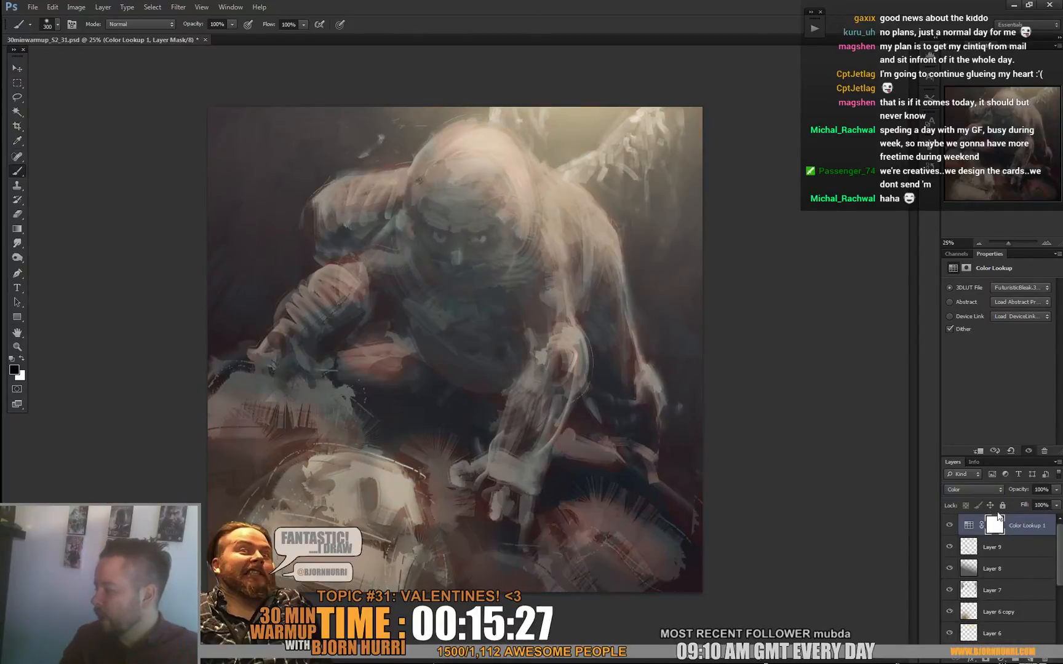
Duplicate the Color Lookup layer and set the copy's blend mode to Luminosity.
key("ctrl+j")
left_click(971, 486)
left_click(964, 479)
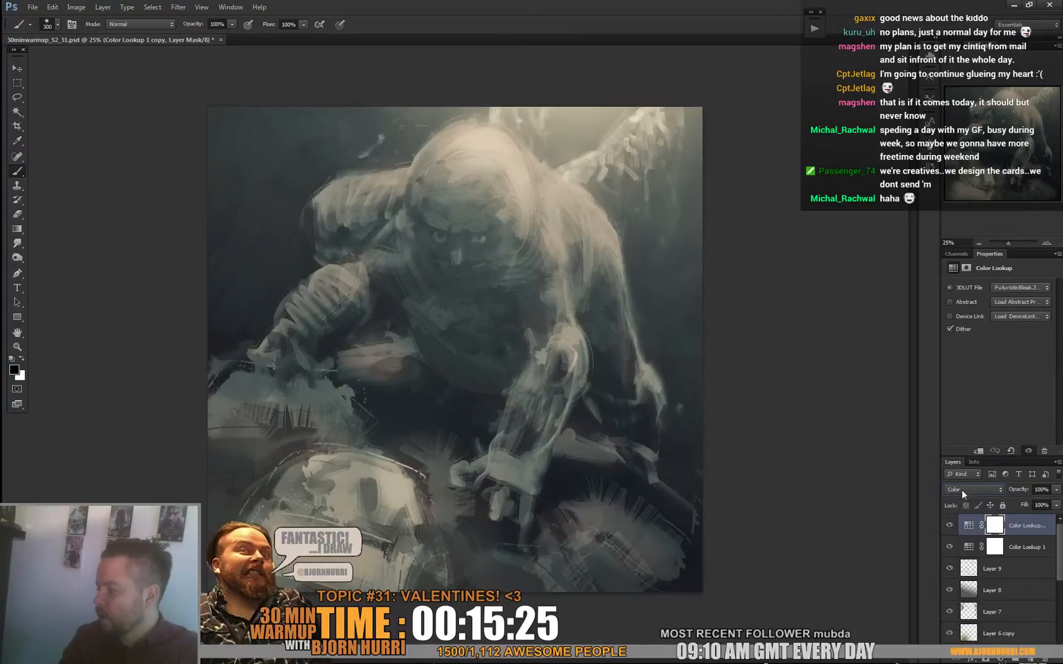
left_click(961, 493)
left_click(960, 483)
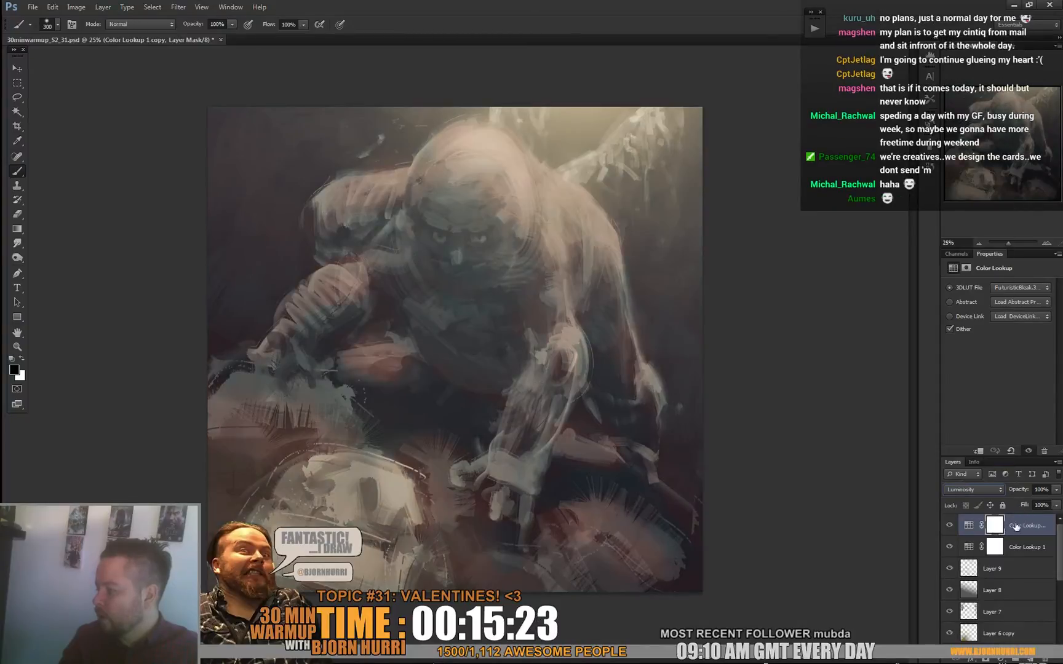
Move the Luminosity copy below the Color layer, and set their fills to 52% for Luminosity and 66% for Color.
mouse_move(1011, 529)
left_mouse_down()
mouse_move(1029, 554)
mouse_move(1031, 517)
left_mouse_up()
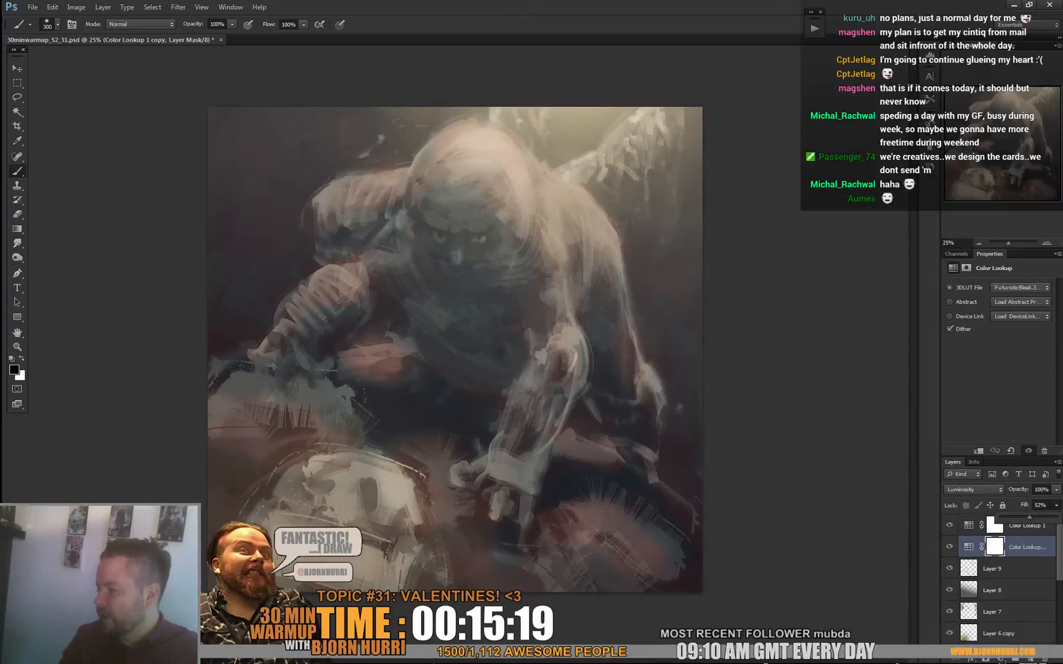
left_click(1025, 527)
left_click(1056, 506)
left_click_drag(1036, 517, 1028, 517)
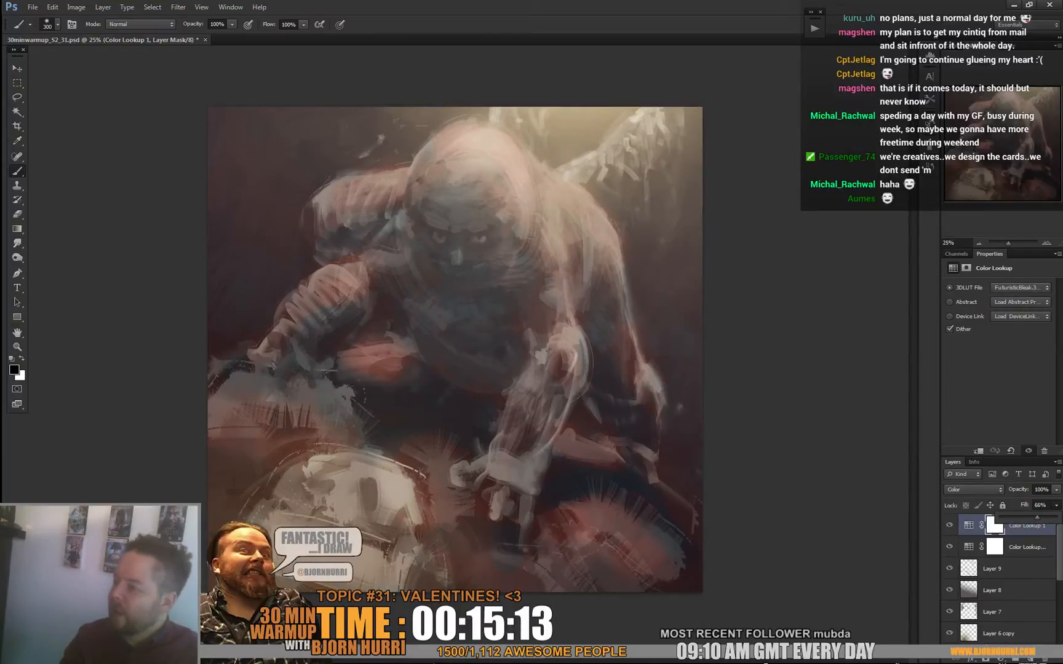
Add a Posterize adjustment layer in Color blend mode with its levels set to 20.
left_click(999, 659)
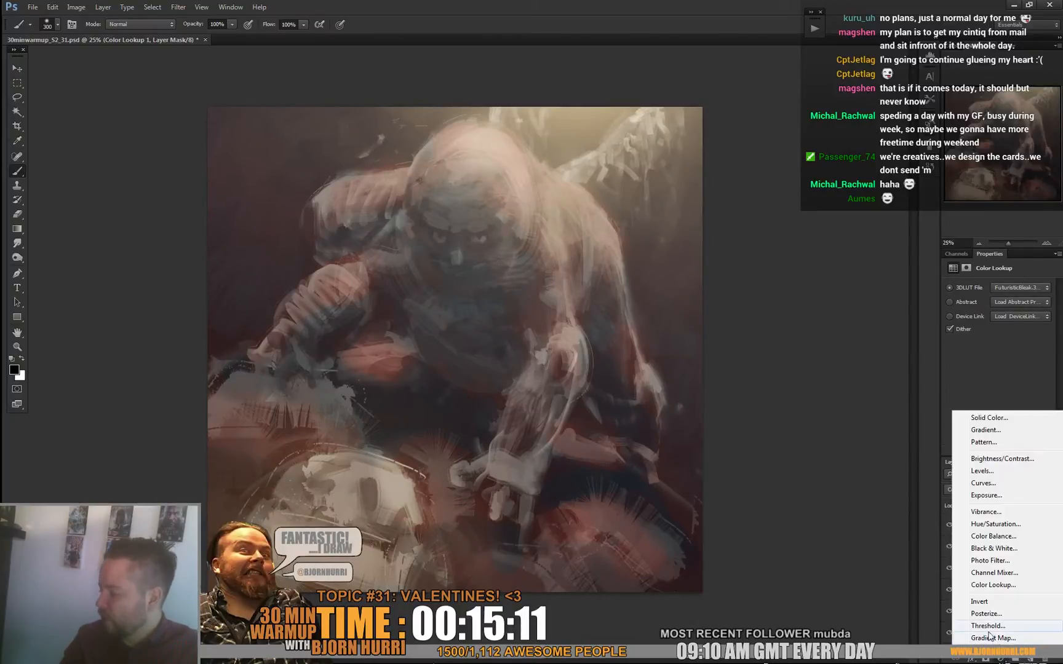
left_click(986, 618)
left_click(975, 489)
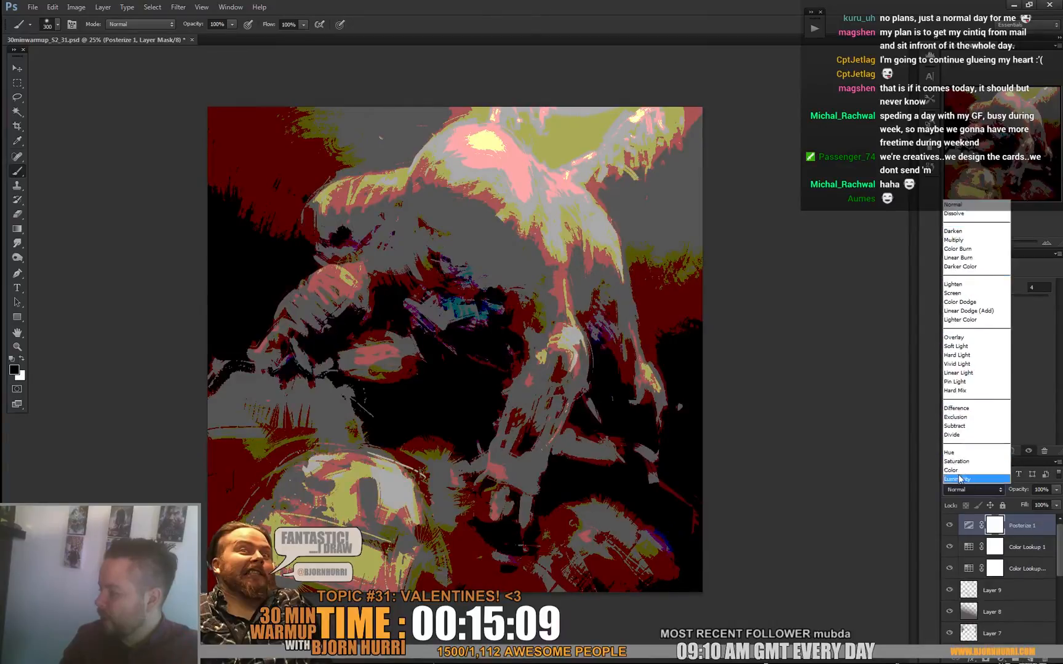
left_click(961, 475)
left_click_drag(948, 298, 954, 297)
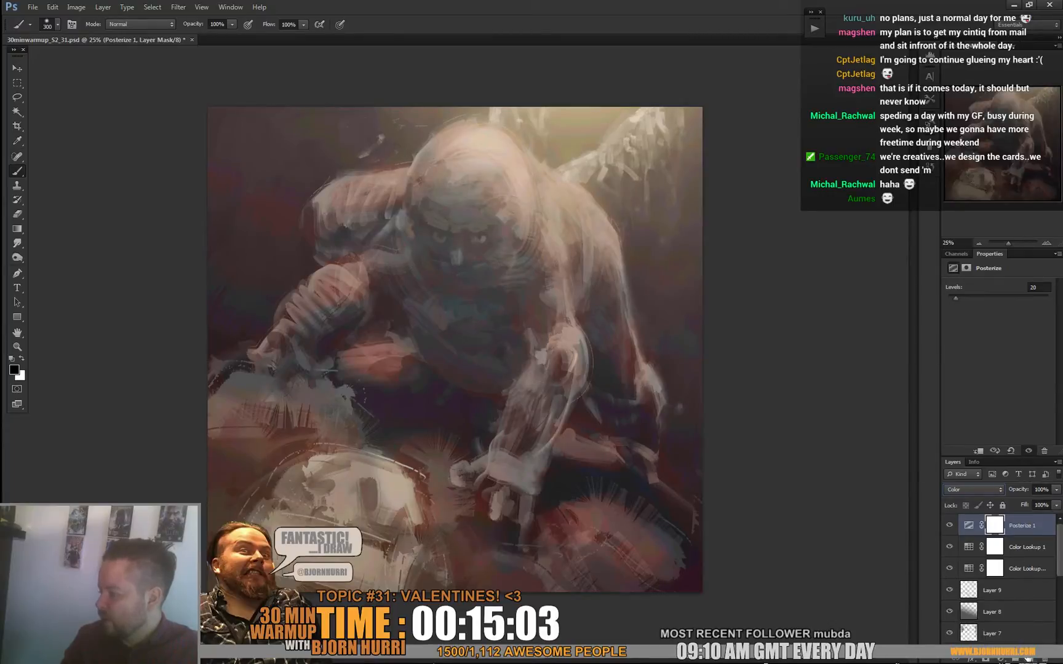
Add a new layer and paint soft patches of light in the dark left background with a 257 px textured brush in a sampled light tone.
left_click(1029, 658)
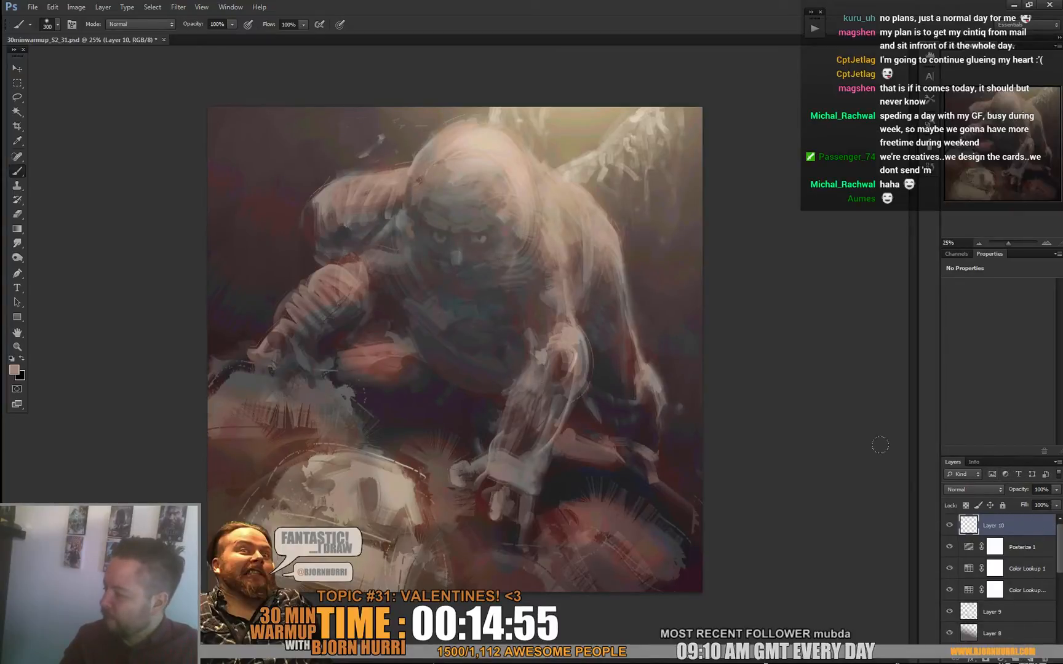
right_click(294, 235)
left_click(356, 348)
left_click_drag(343, 262, 392, 263)
left_click(159, 280)
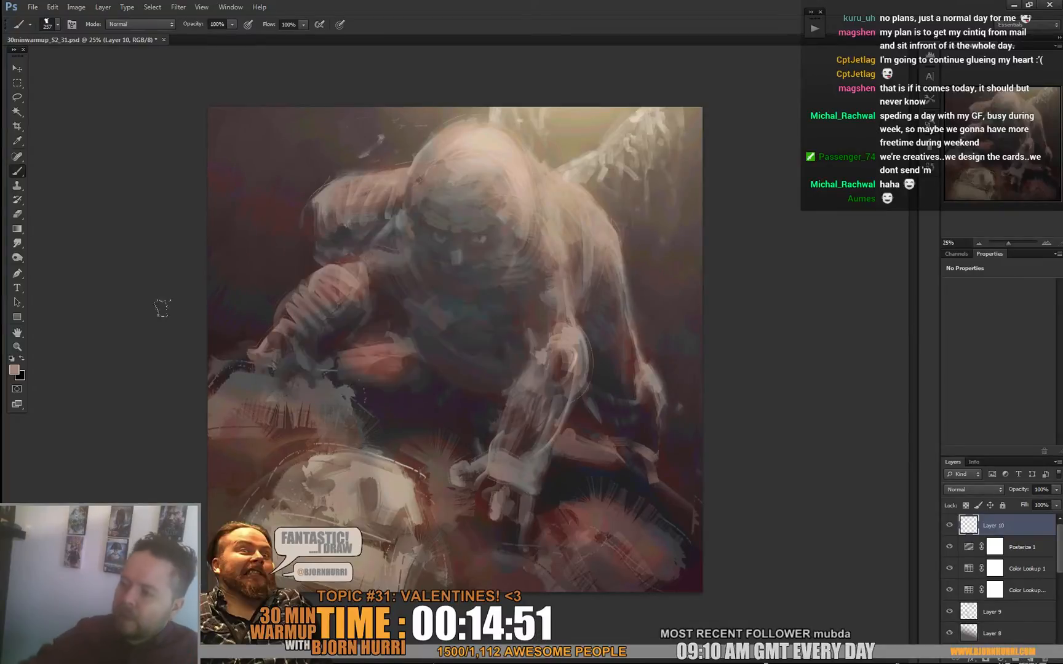
left_click(583, 117, "alt")
mouse_move(194, 148)
left_mouse_down()
mouse_move(221, 209)
mouse_move(212, 233)
mouse_move(231, 246)
left_mouse_up()
mouse_move(197, 112)
left_mouse_down()
mouse_move(227, 161)
mouse_move(229, 219)
mouse_move(263, 229)
left_mouse_up()
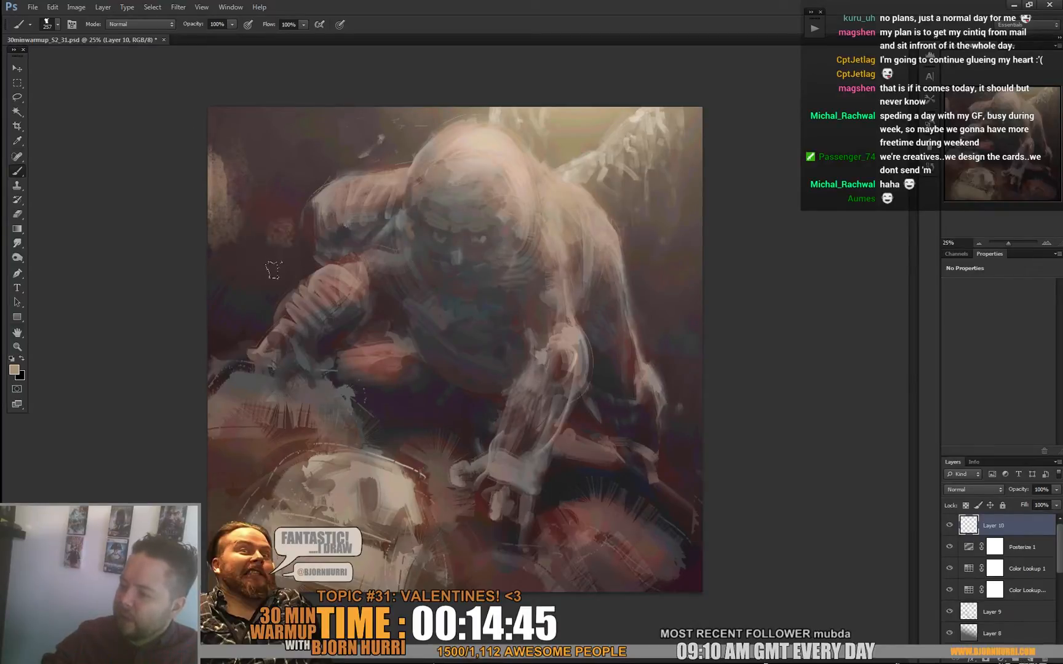
Reduce the brush to 41 px and dab small bright highlights into the centres of the two light patches.
right_click(303, 235)
left_click(338, 262)
left_click(291, 246)
left_click_drag(287, 249, 286, 238)
left_click_drag(215, 183, 216, 195)
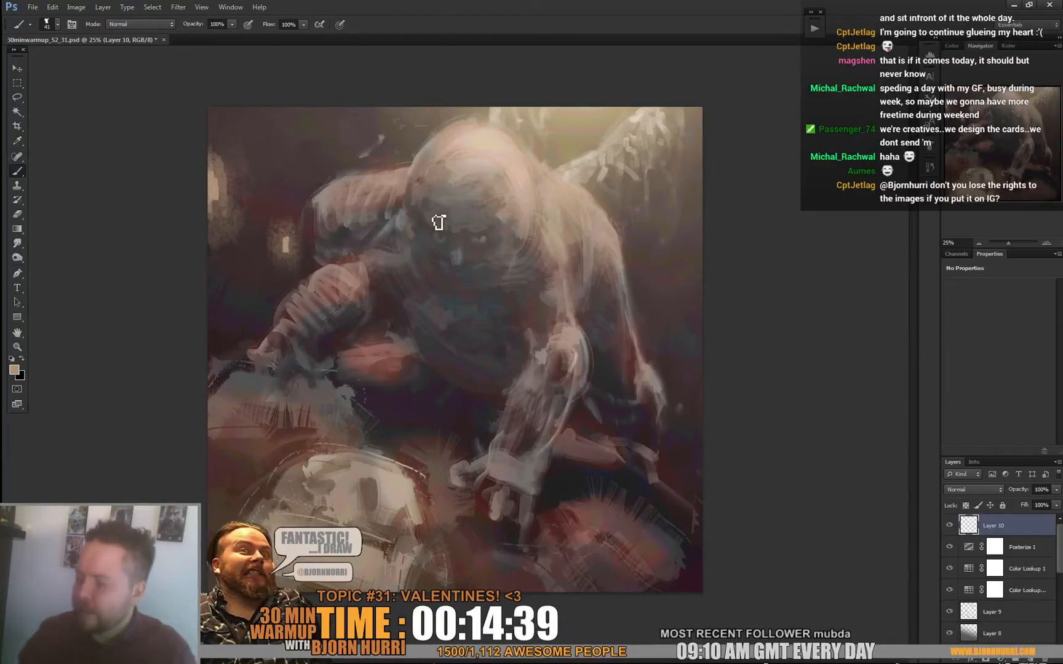
Switch to a 600 px textured brush, choose an orange foreground colour and scatter a warm glow around the left background lights.
right_click(362, 253)
left_click(529, 367)
left_click(232, 200)
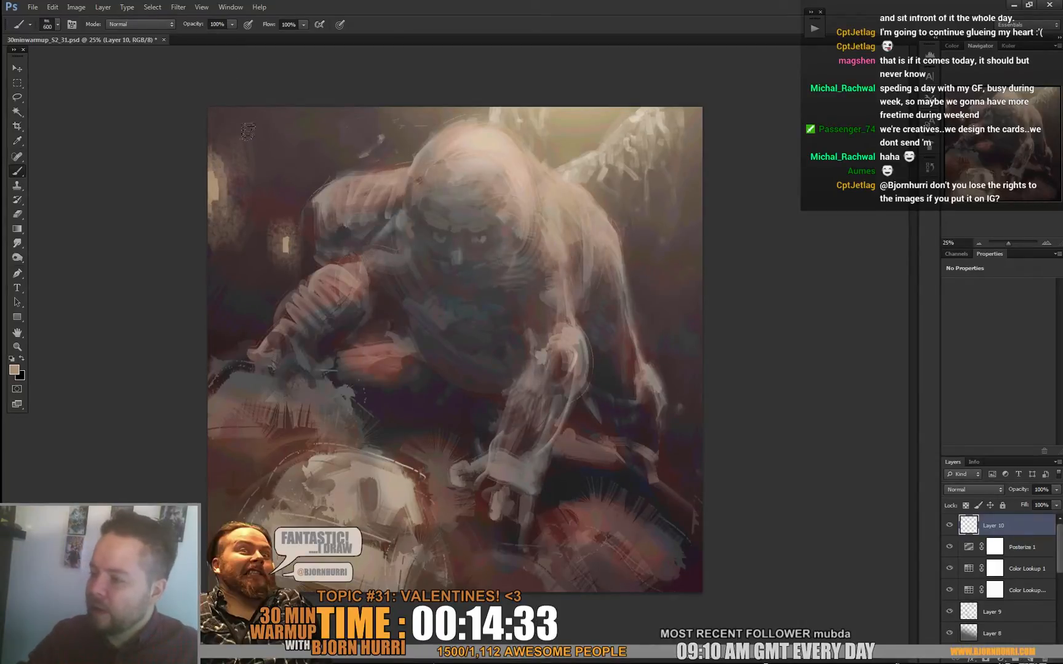
left_click(14, 370)
left_click(230, 378)
left_click(406, 324)
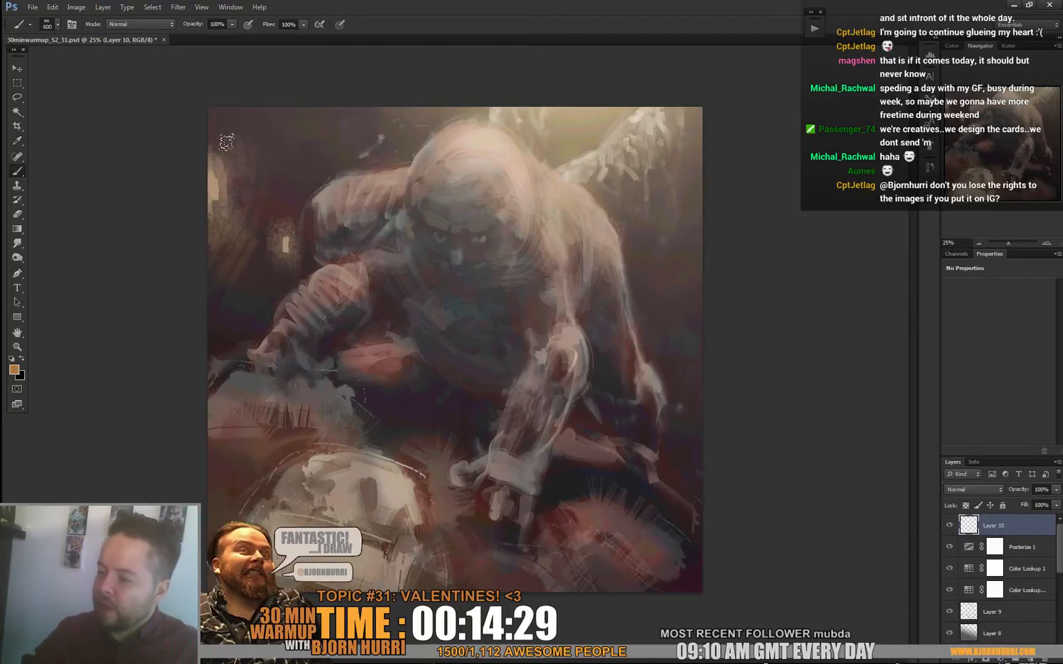
Switch to a 119 px brush and paint over the bright spot beside the raised shoulder with dark tones sampled around it.
right_click(303, 233)
double_click(476, 359)
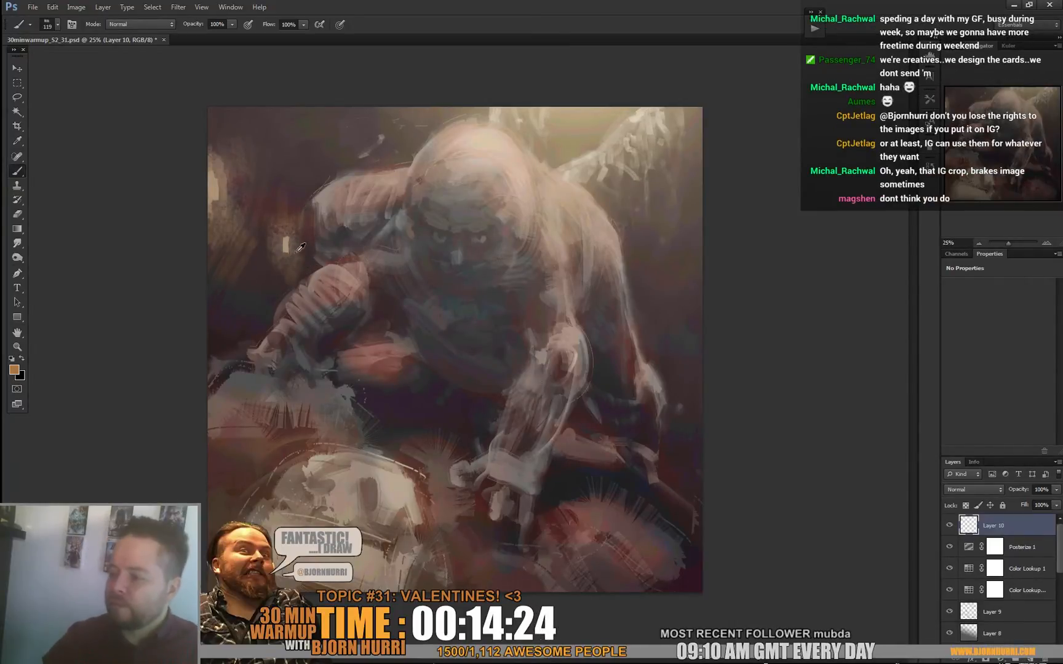
left_click(289, 259, "alt")
left_click(285, 218, "alt")
mouse_move(286, 256)
left_mouse_down()
mouse_move(285, 228)
mouse_move(285, 273)
left_mouse_up()
left_click(270, 222, "alt")
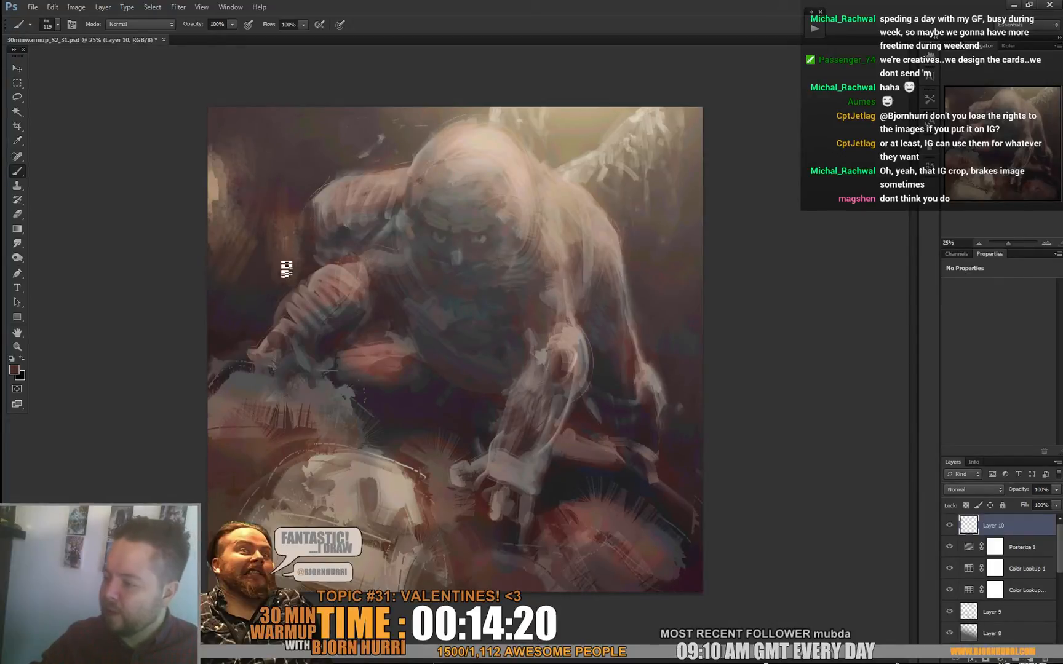
Blend the background between the left edge and the creature's shoulder with vertical strokes in sampled brown and reddish tones.
left_click(308, 262, "alt")
left_click(310, 236, "alt")
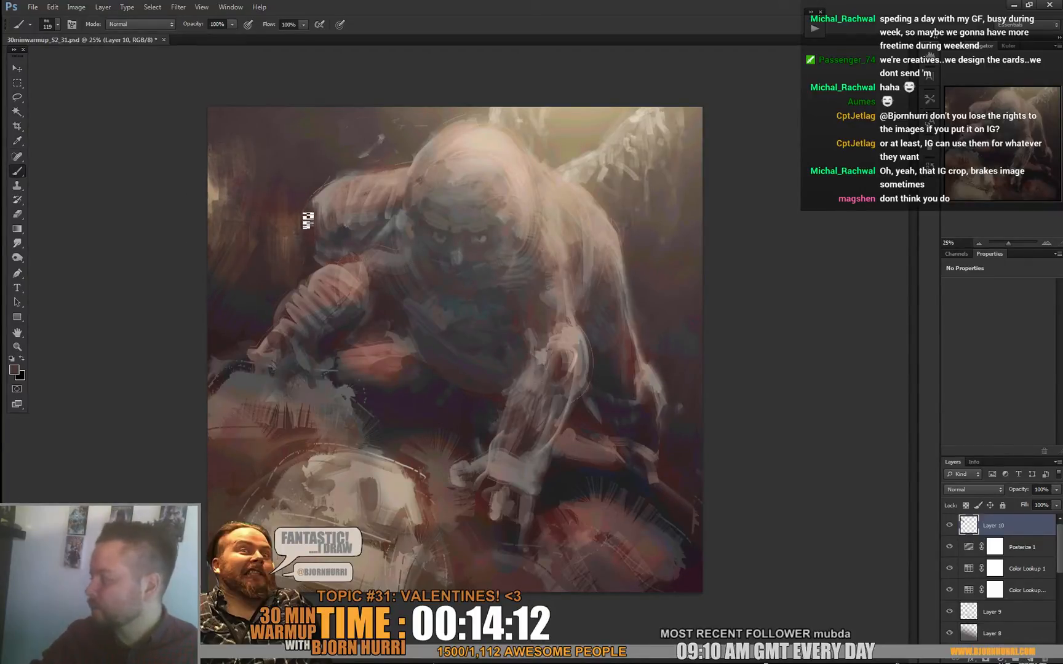
left_click(222, 212, "alt")
left_click(283, 220, "alt")
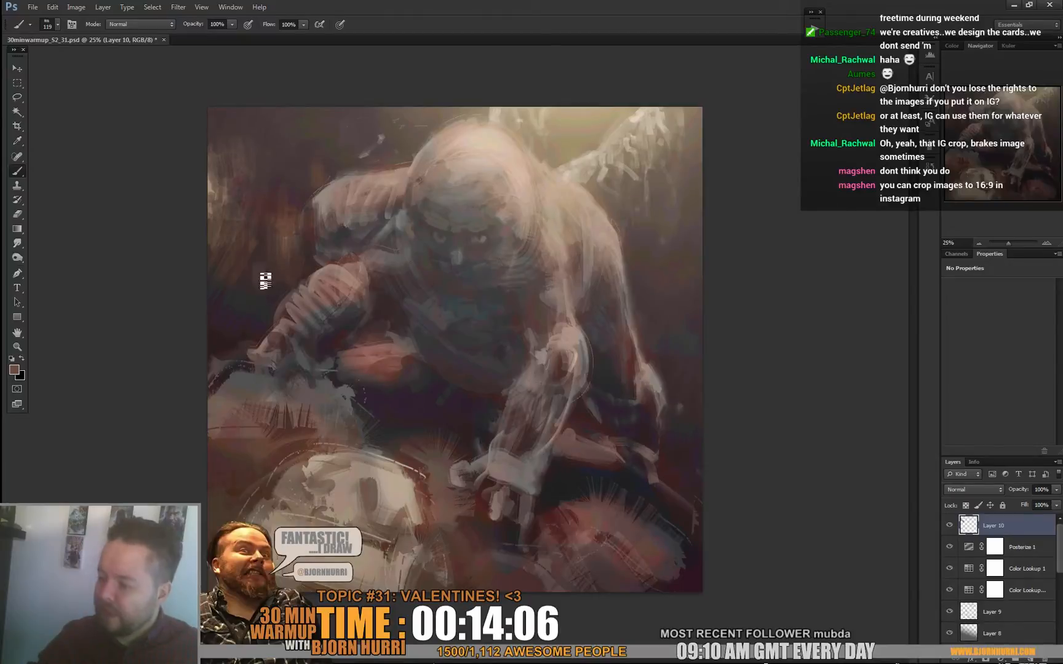
left_click(241, 293, "alt")
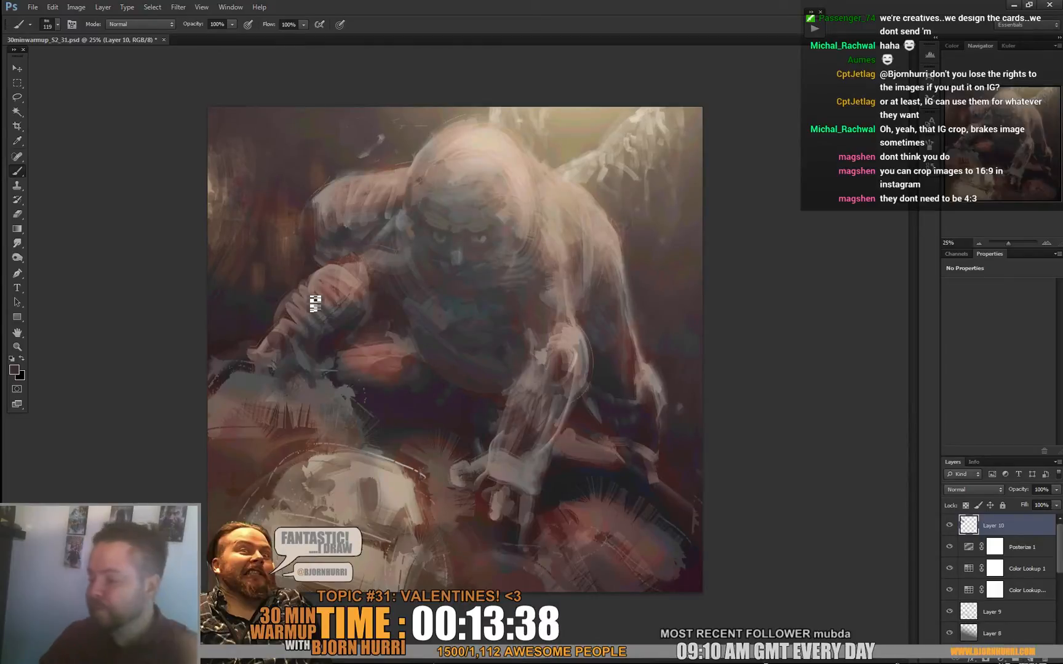
Set the brush size to 31 px and add fine touches to the left background and the outline of the right-hand shoulder.
right_click(315, 237)
type("31")
key("Return")
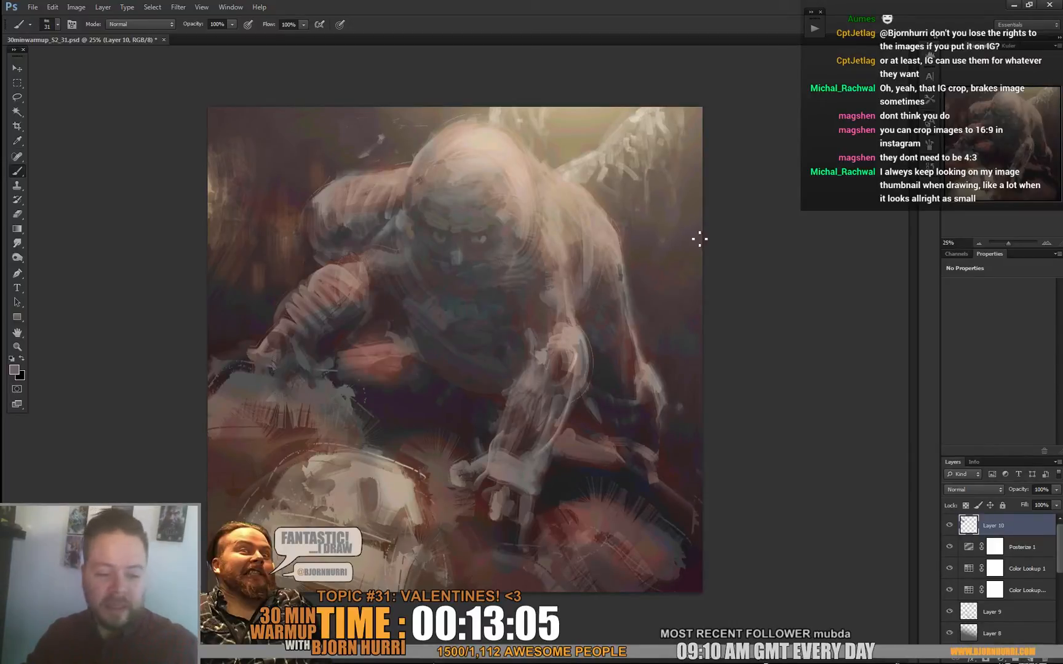
left_click(627, 243, "alt")
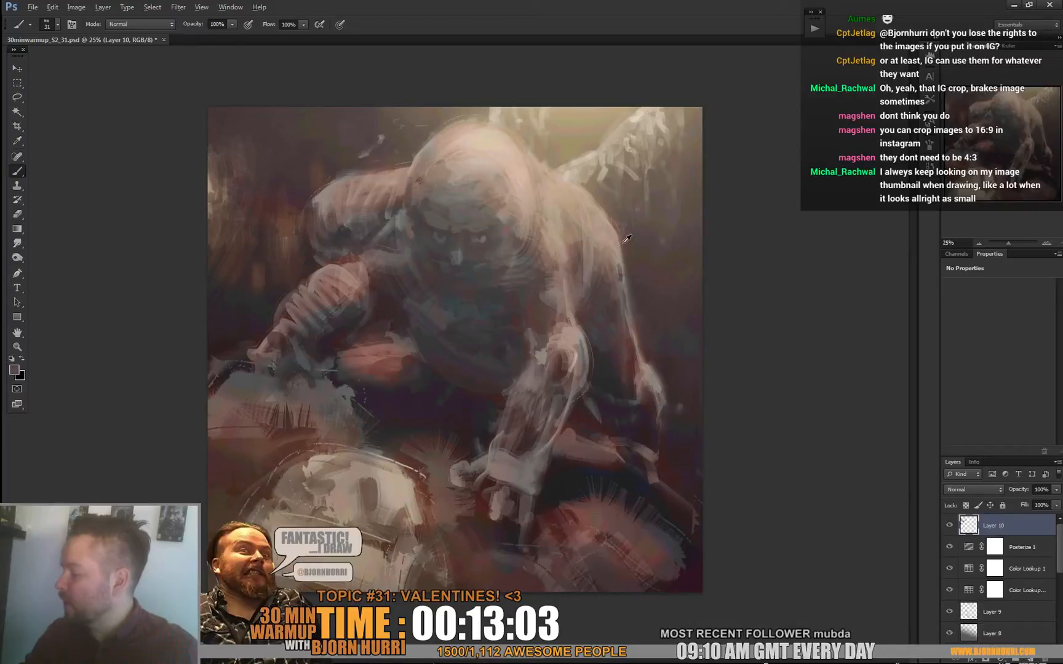
Set the brush size to 41 px and refine the shoulder edge below the wing with nearby sampled background and skin tones.
right_click(557, 204)
left_click_drag(569, 232, 573, 233)
left_click(595, 180, "alt")
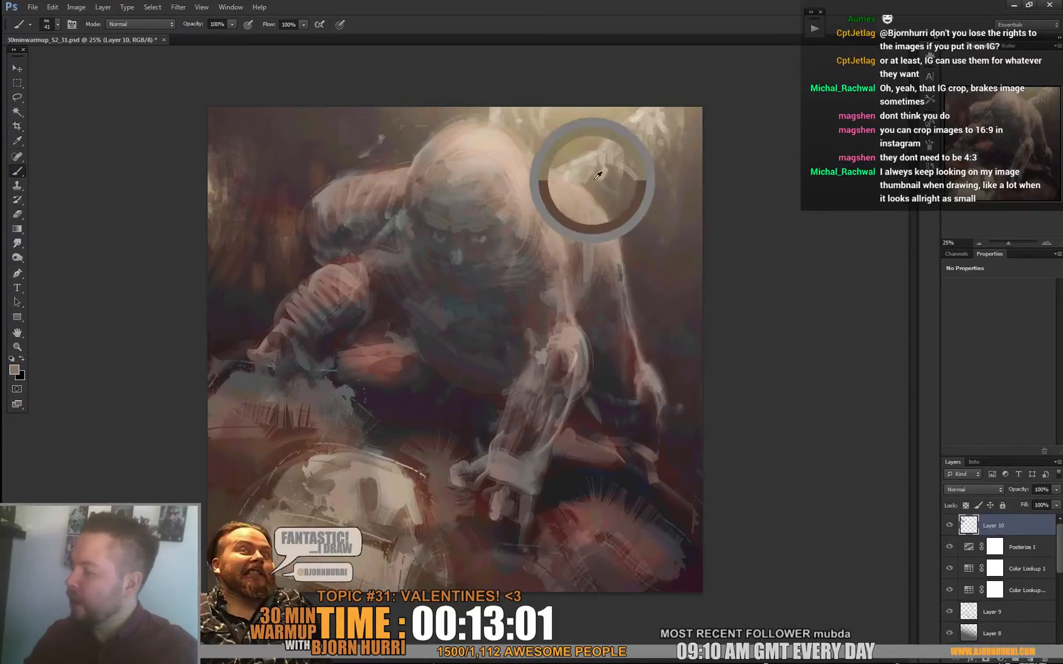
left_click(565, 188, "alt")
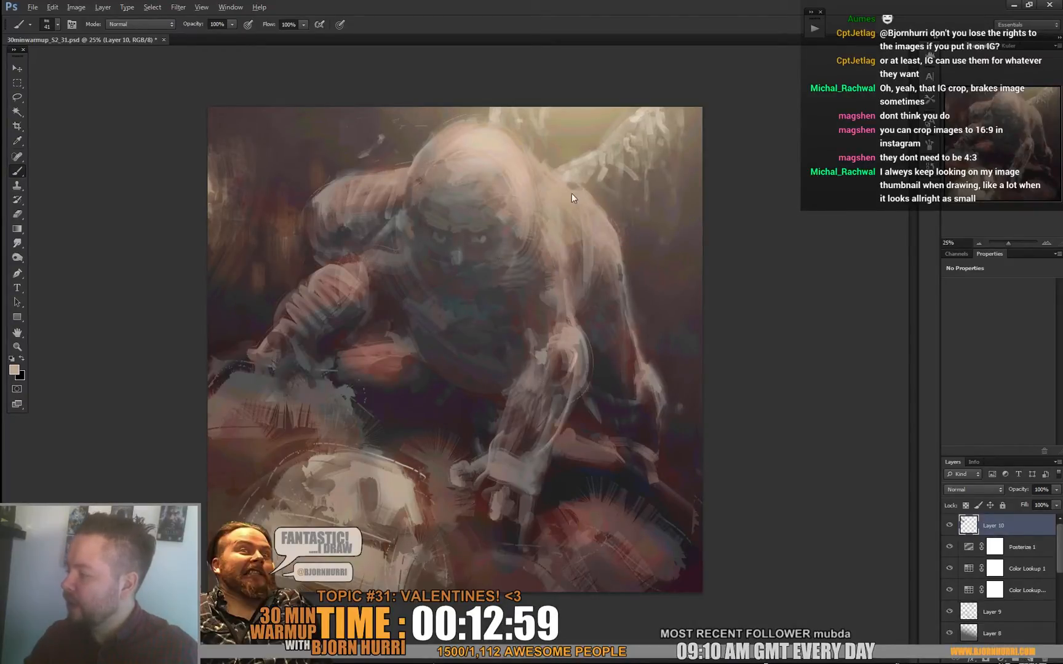
left_click(574, 180, "alt")
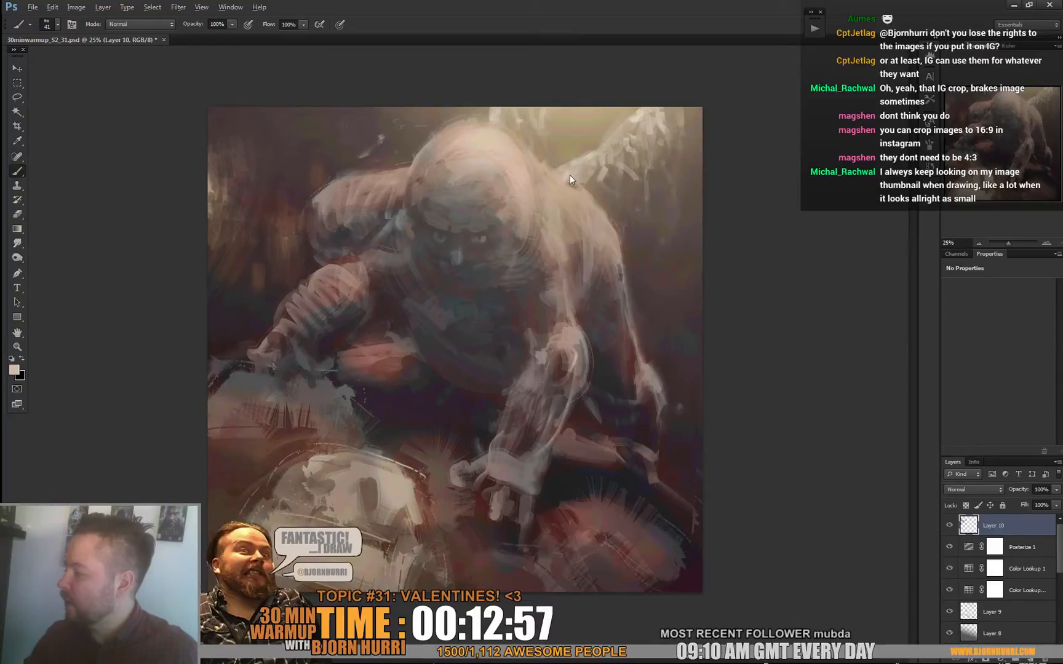
Touch up the crown and shaded side of the head with sampled light and dark tones.
left_click(498, 113, "alt")
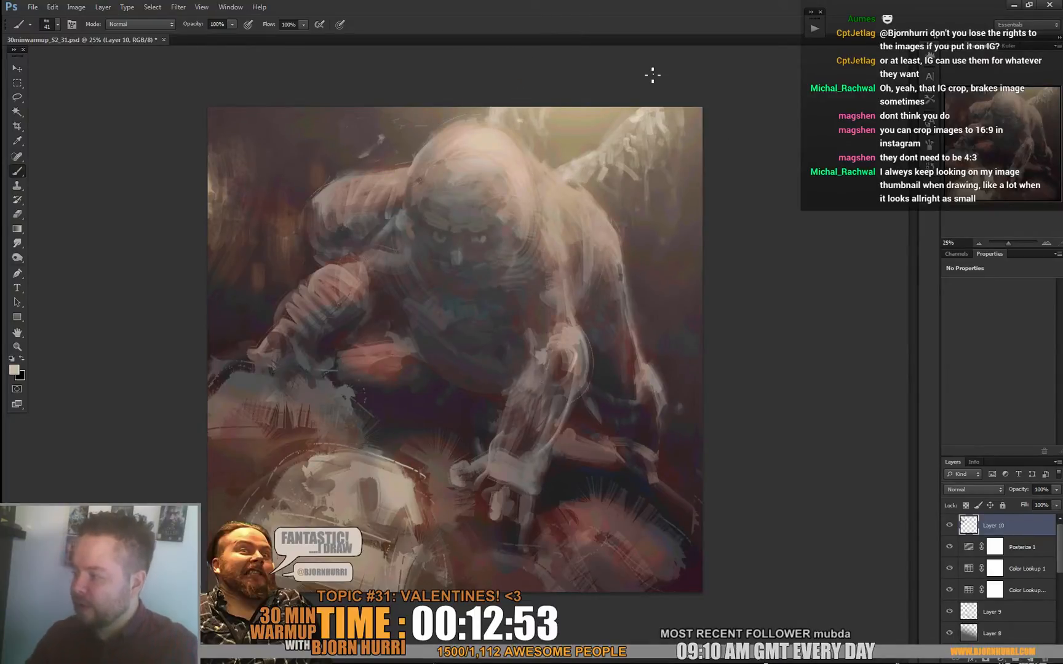
left_click(498, 145, "alt")
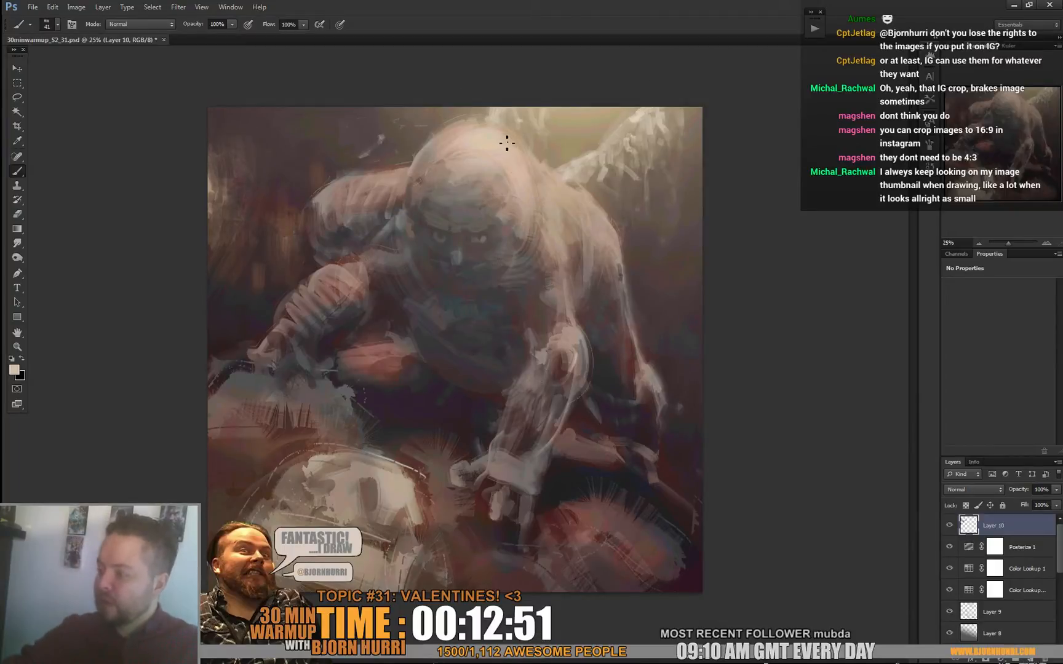
left_click(420, 184, "alt")
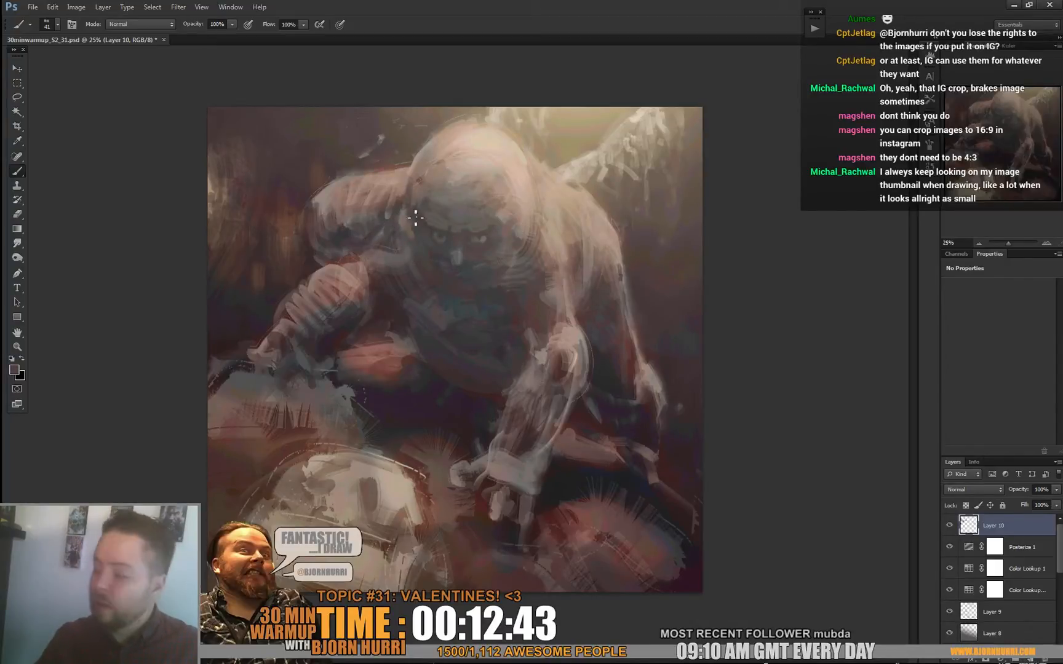
Rework the shading of the raised left-hand shoulder and its outer edge with sampled skin and background tones.
left_click(408, 183, "alt")
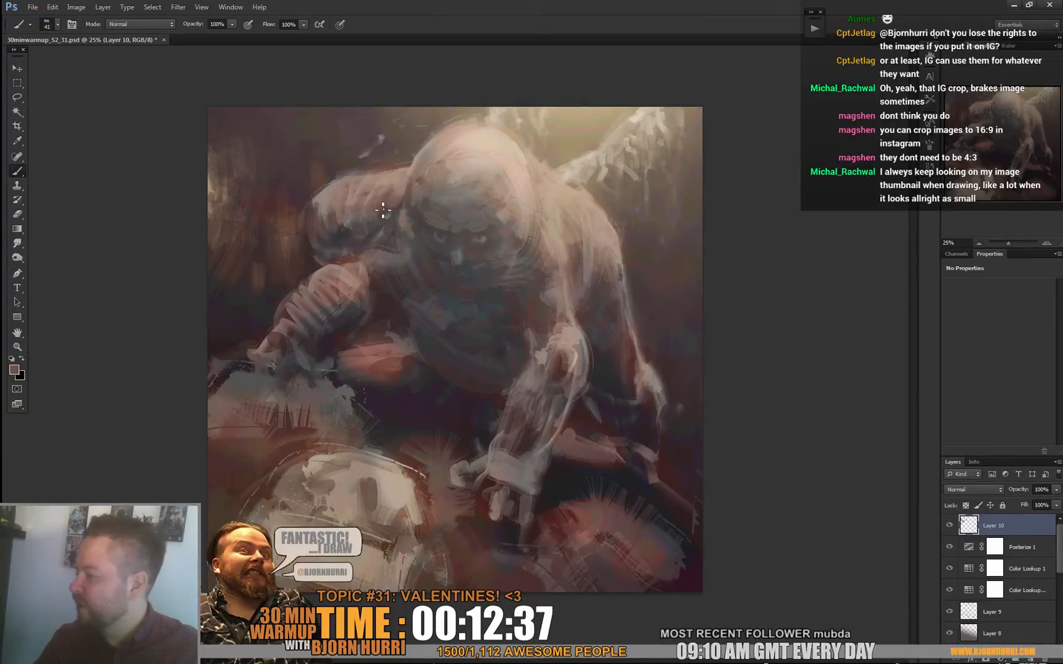
left_click(335, 220, "alt")
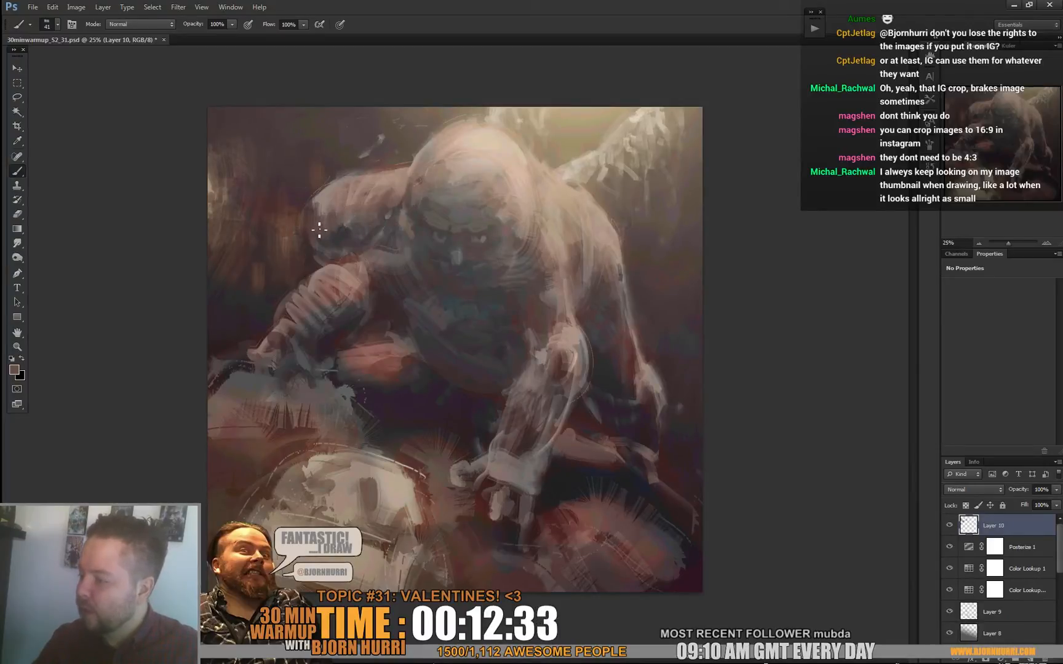
left_click(303, 210, "alt")
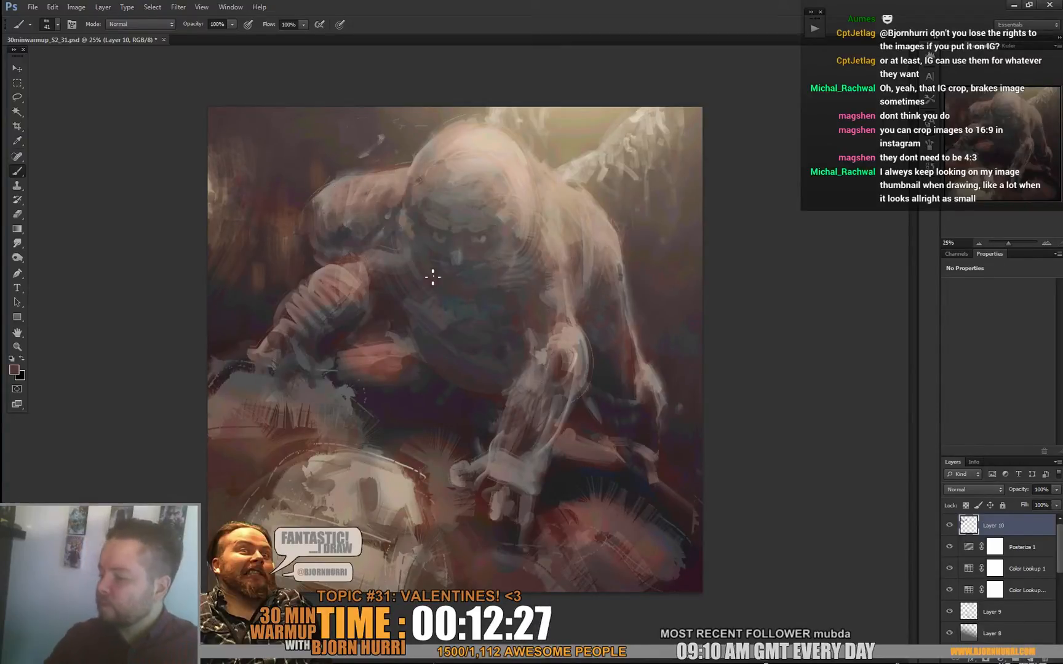
Paint dark grey bands along the left-hand forearm and set the brush size to 46 px for the shadows beneath it.
left_click(311, 315, "alt")
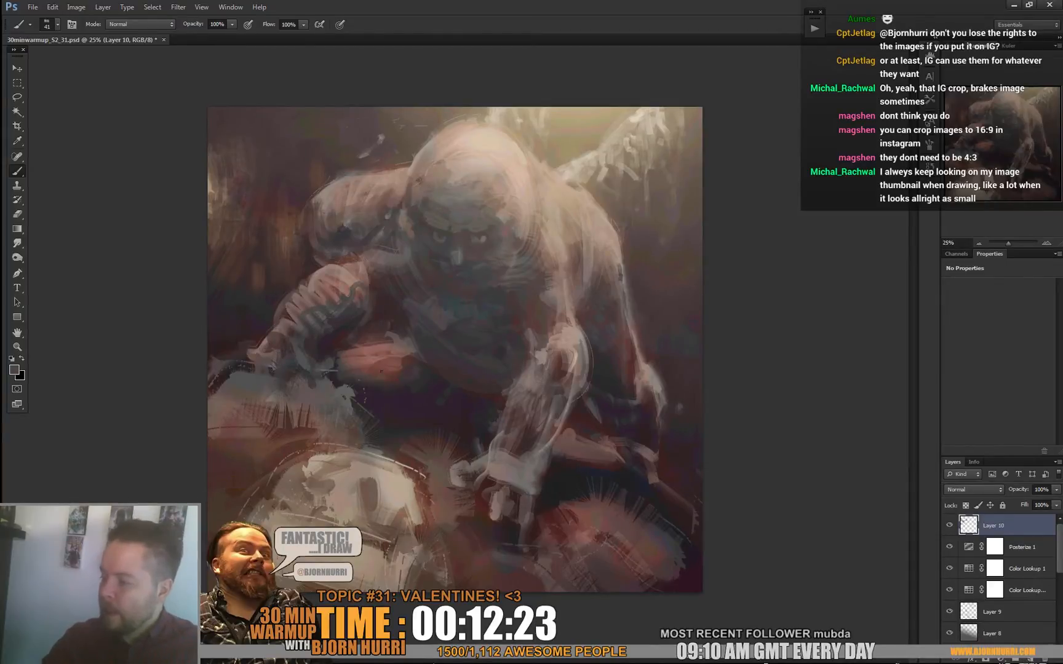
right_click(380, 372)
left_click(339, 354, "alt")
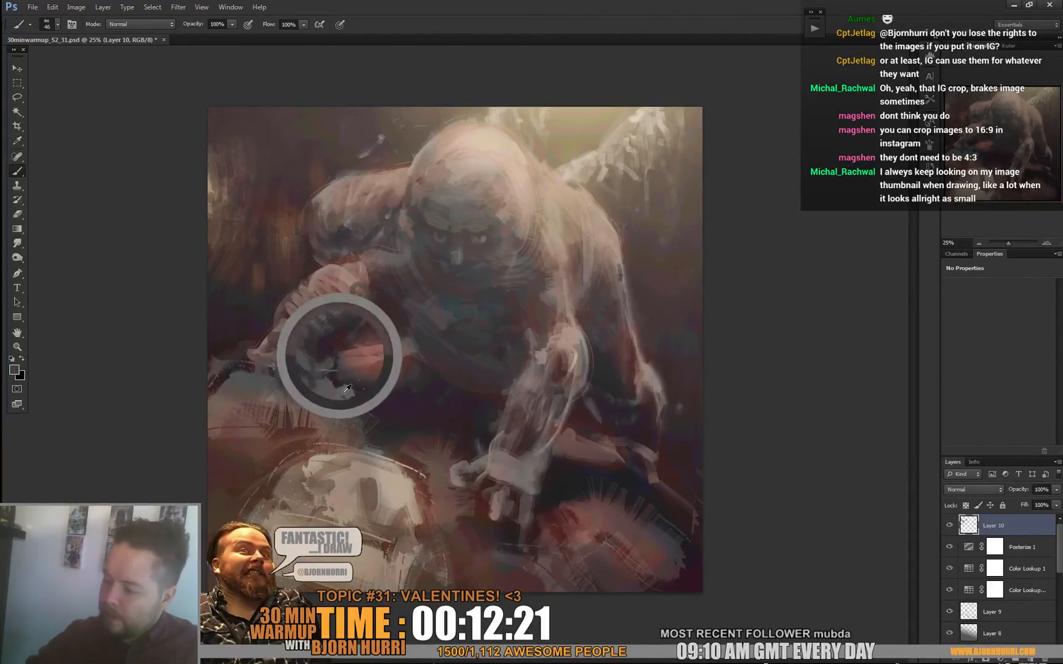
Paint a knife blade below the left-hand fist on a new layer in a sampled rock grey, erasing its edges to shape.
left_click(270, 399, "alt")
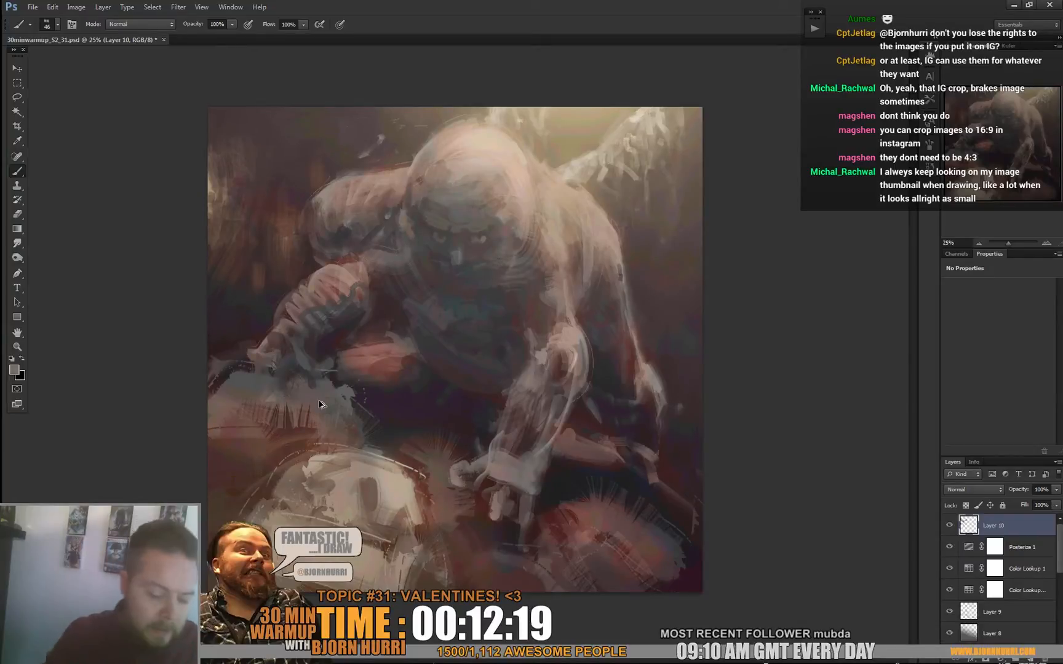
key("ctrl+shift+alt+n")
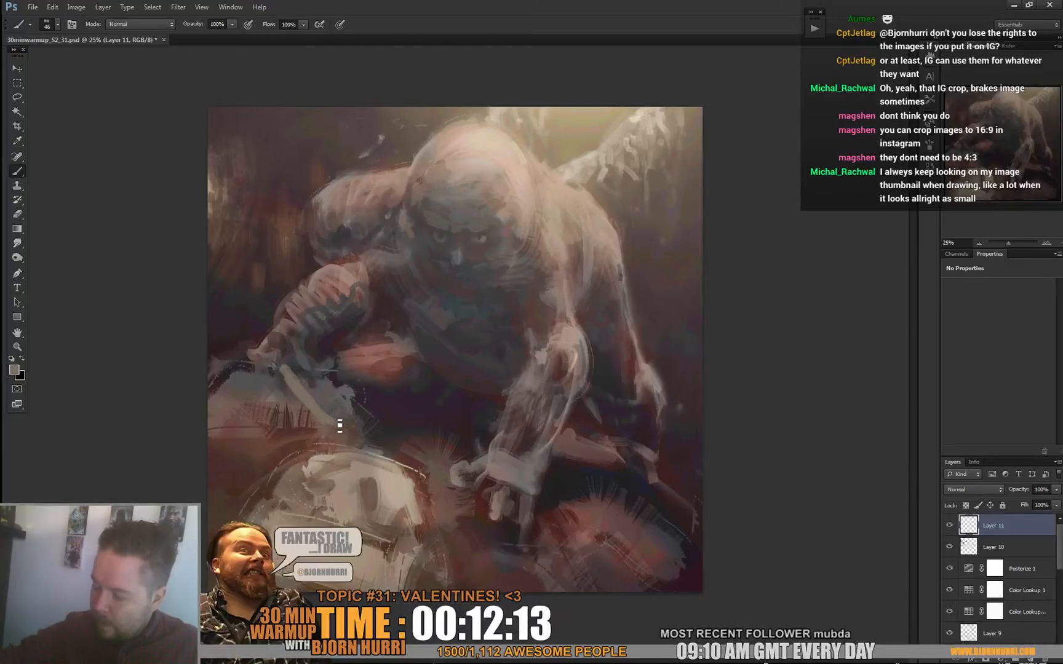
key("e")
left_click_drag(340, 415, 317, 386)
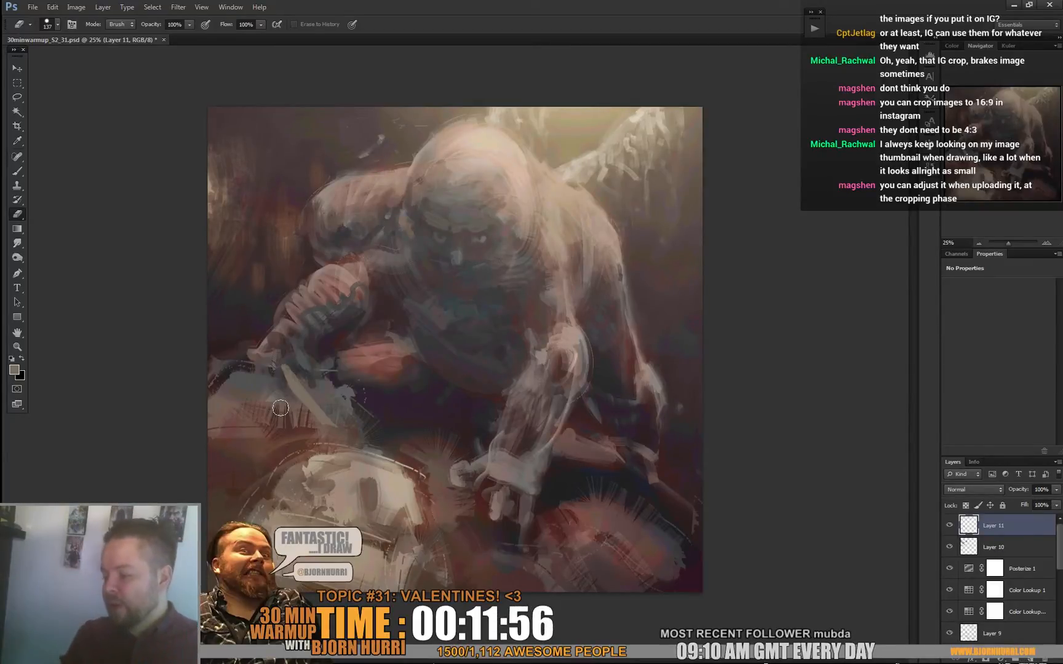
left_click(303, 452, "alt")
key("Return")
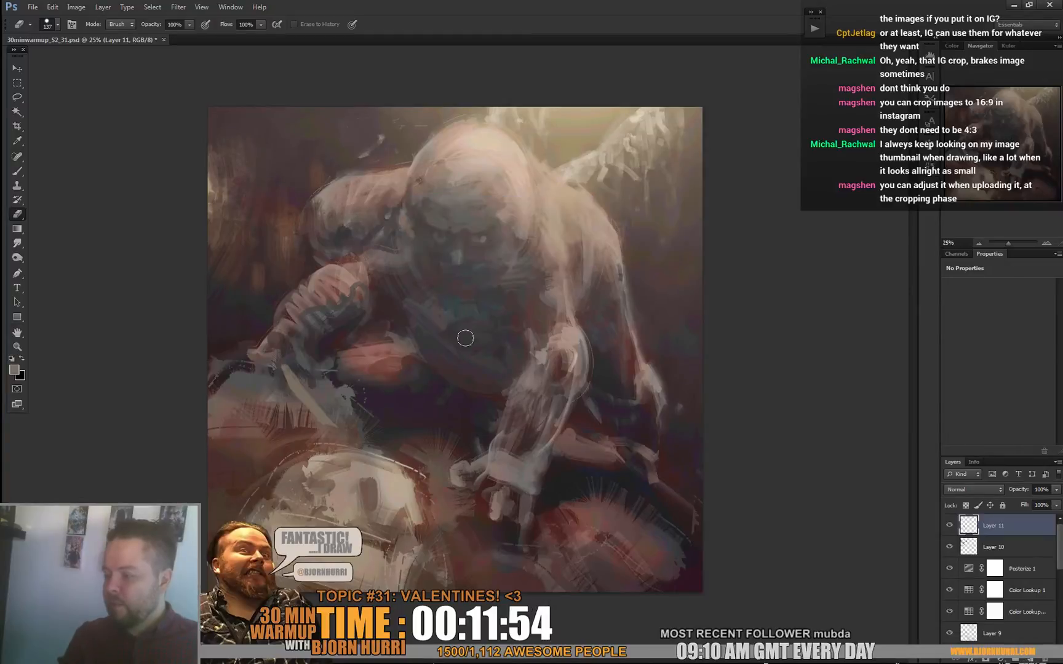
Load the blade's shape as a selection, brush a pale highlight sampled from the head along it and sample dark grey near its base.
key("b")
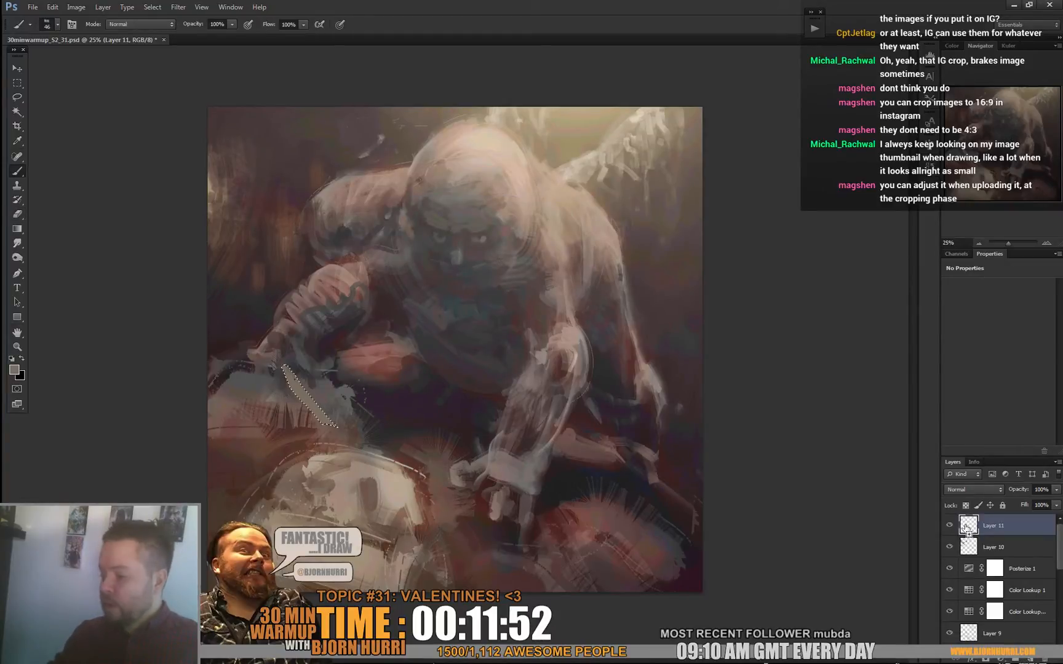
left_click(512, 145, "alt")
left_click_drag(302, 395, 337, 426)
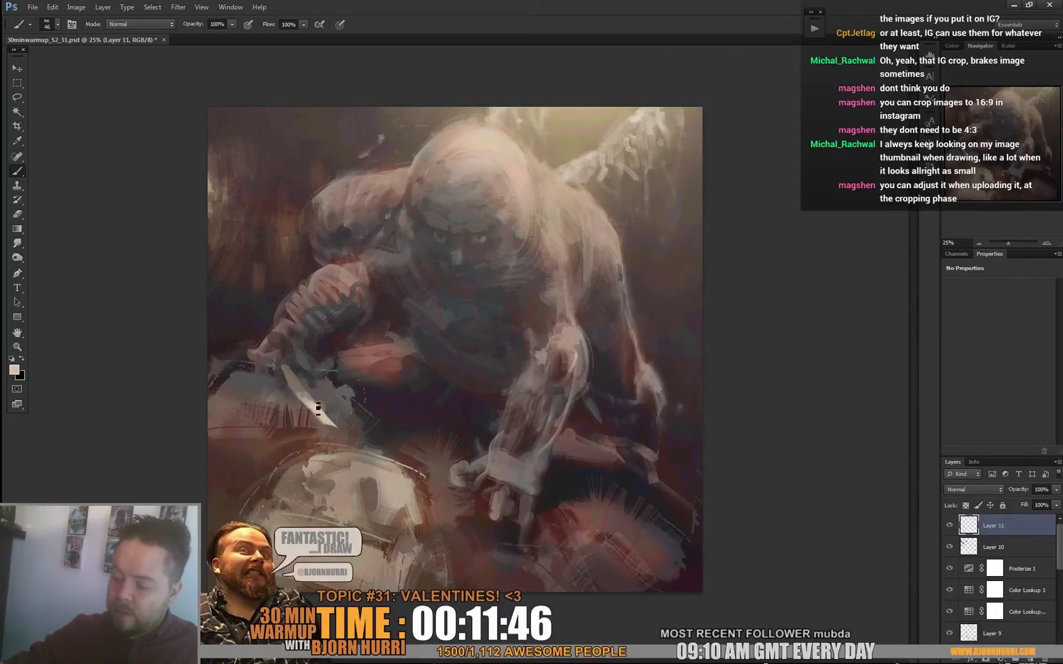
left_click(283, 363, "alt")
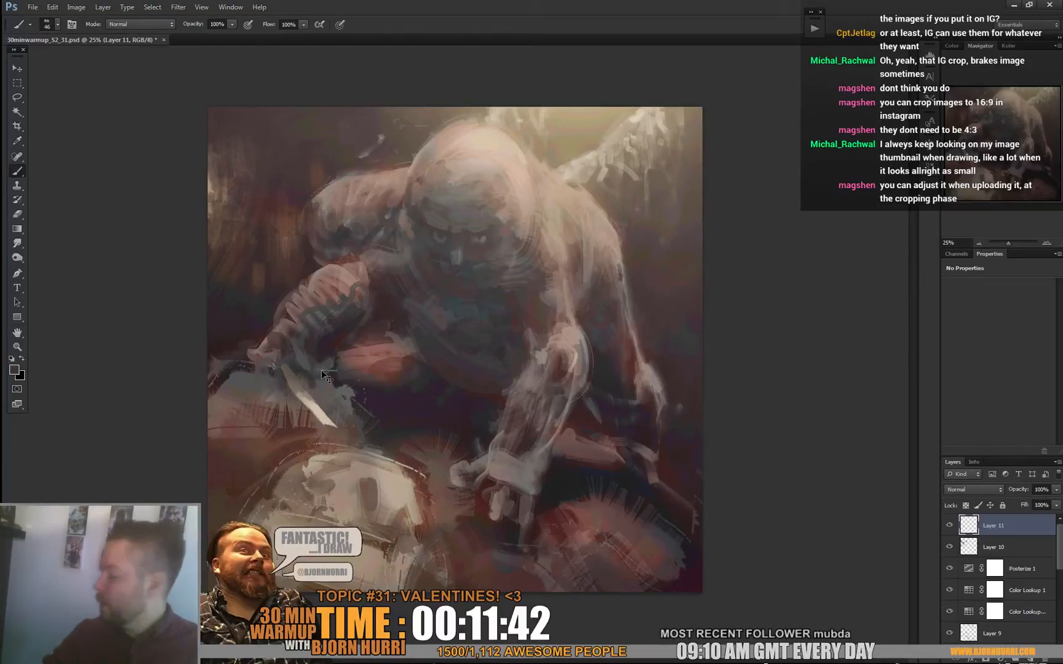
Add a new layer beneath the knife layer and smooth the rocks around the blade with tones sampled from them.
left_click(1003, 547)
left_click(1030, 658)
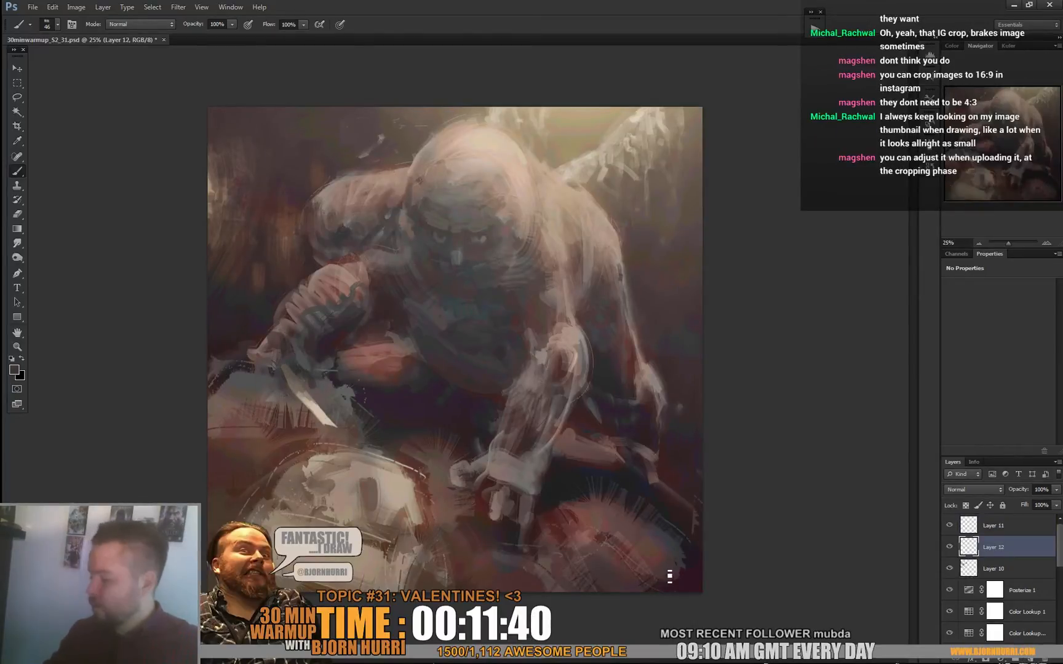
left_click(281, 380, "alt")
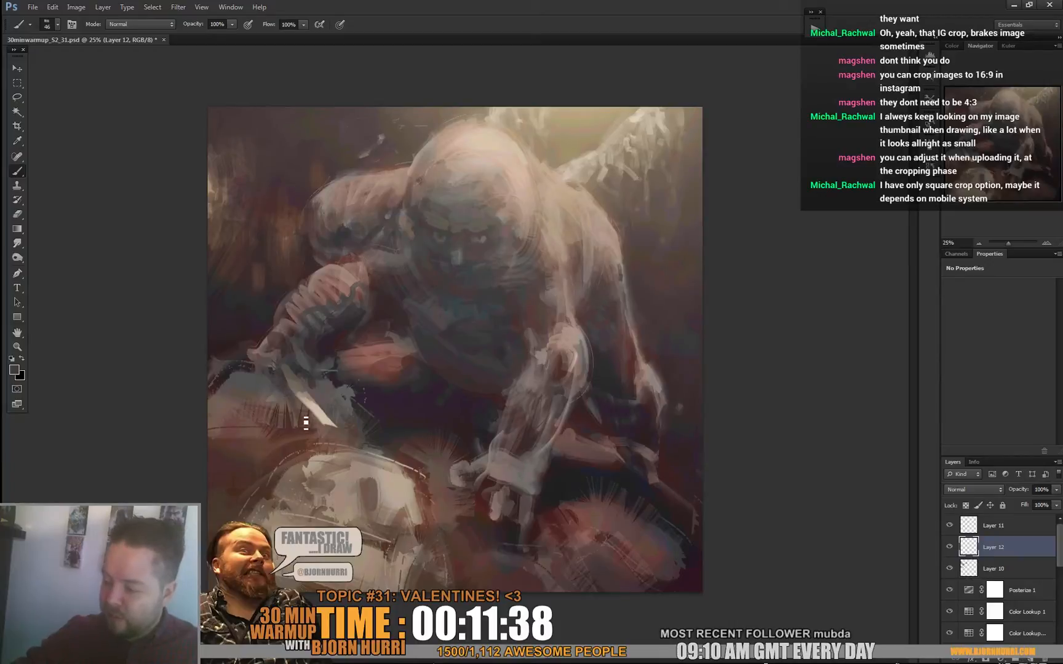
left_click(353, 471, "alt")
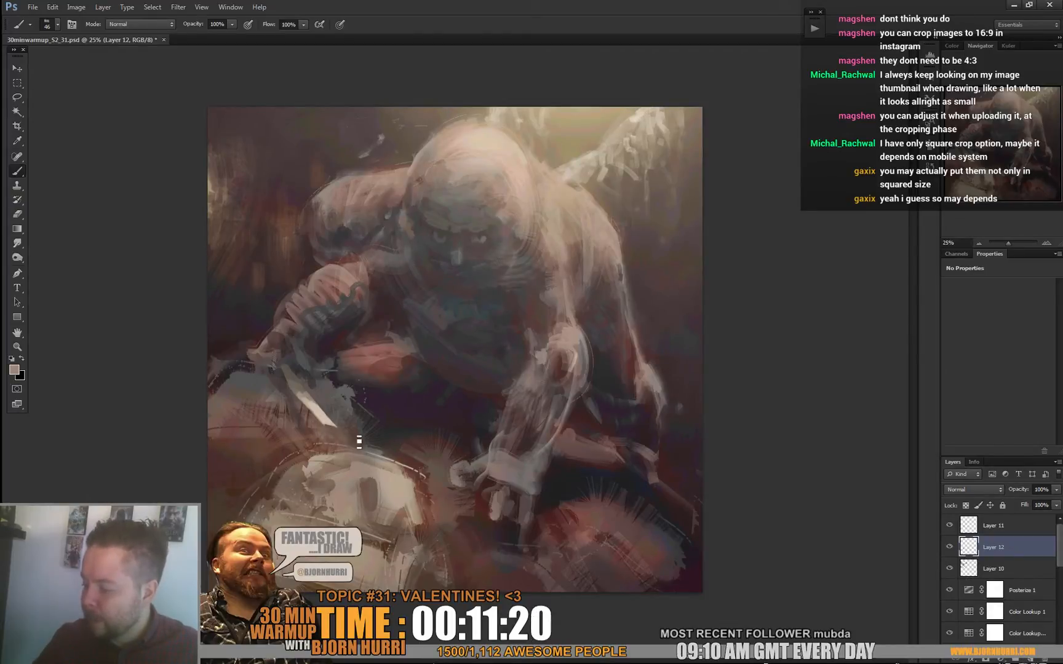
left_click(298, 456, "alt")
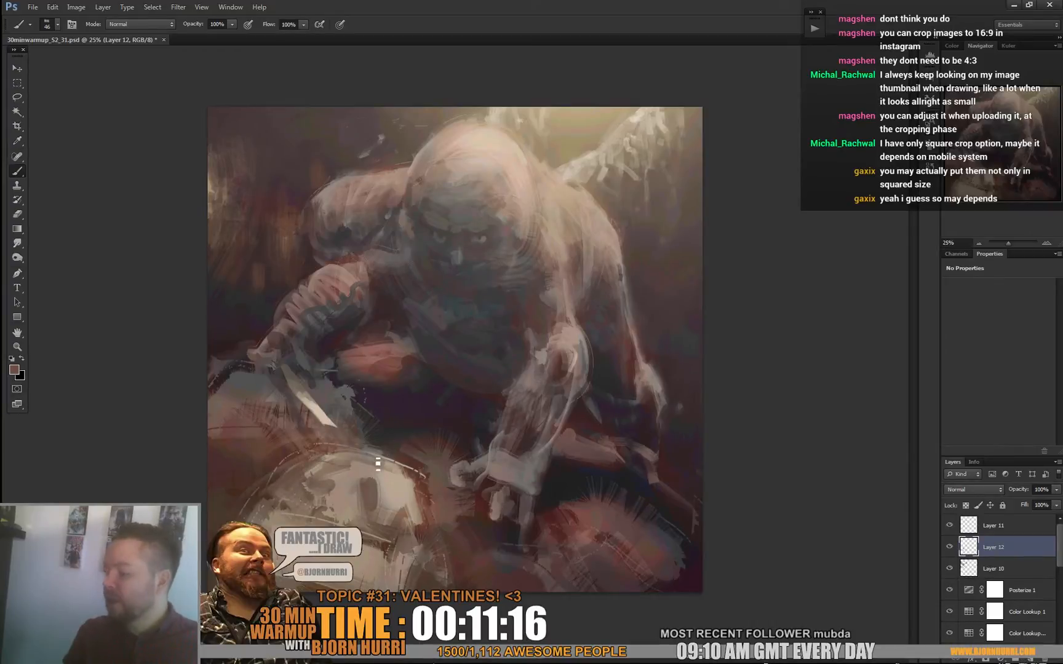
Start an upside-down face on the large round rock, painting the brow and first eye in tones sampled from the rock.
left_click(349, 471, "alt")
key("r")
mouse_move(773, 346)
left_mouse_down()
mouse_move(411, 623)
mouse_move(283, 527)
mouse_move(236, 437)
left_mouse_up()
key("b")
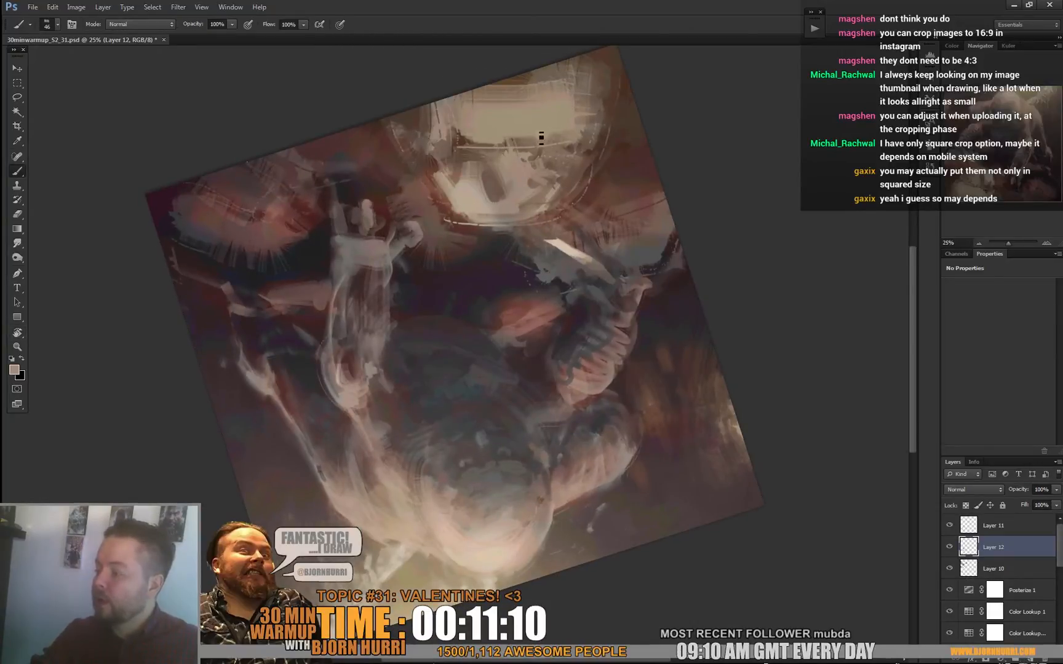
left_click(496, 203, "alt")
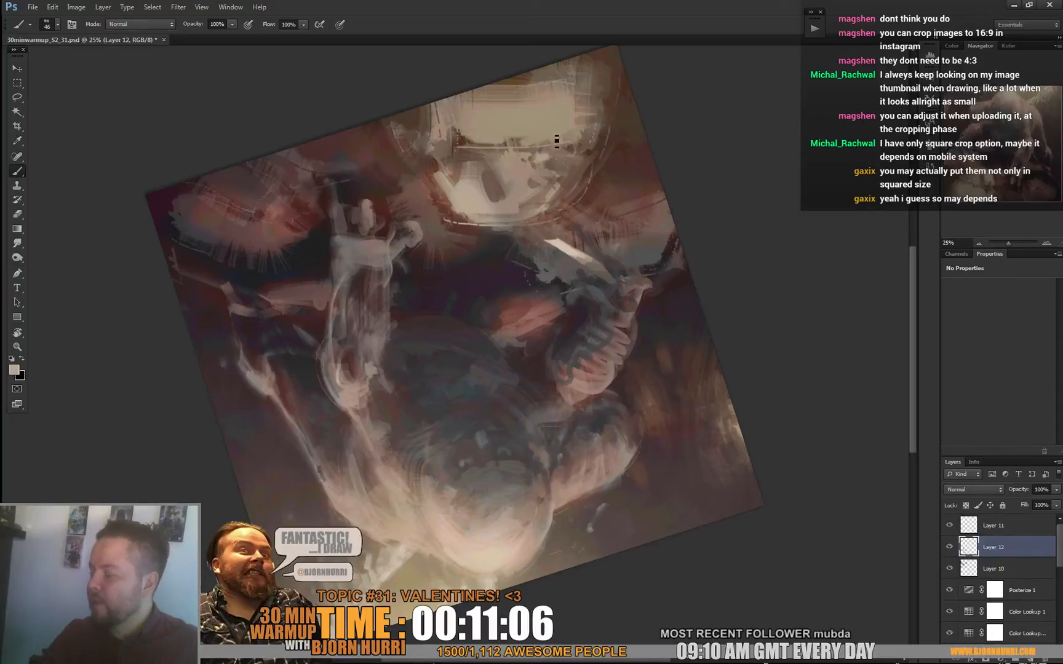
left_click_drag(485, 156, 465, 165)
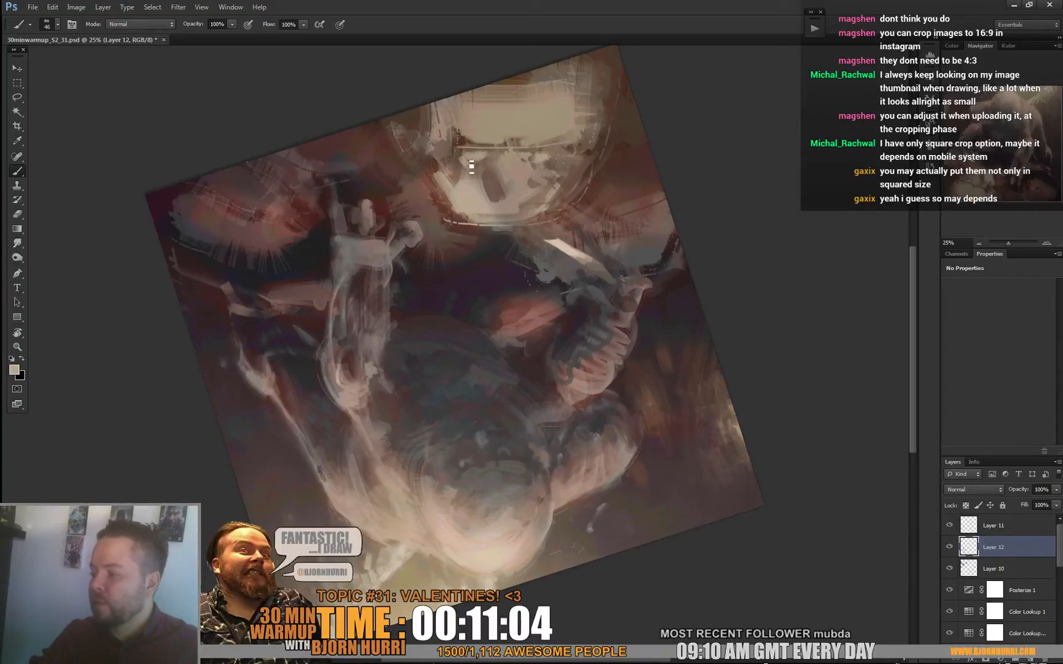
left_click(458, 146, "alt")
left_click(462, 166, "alt")
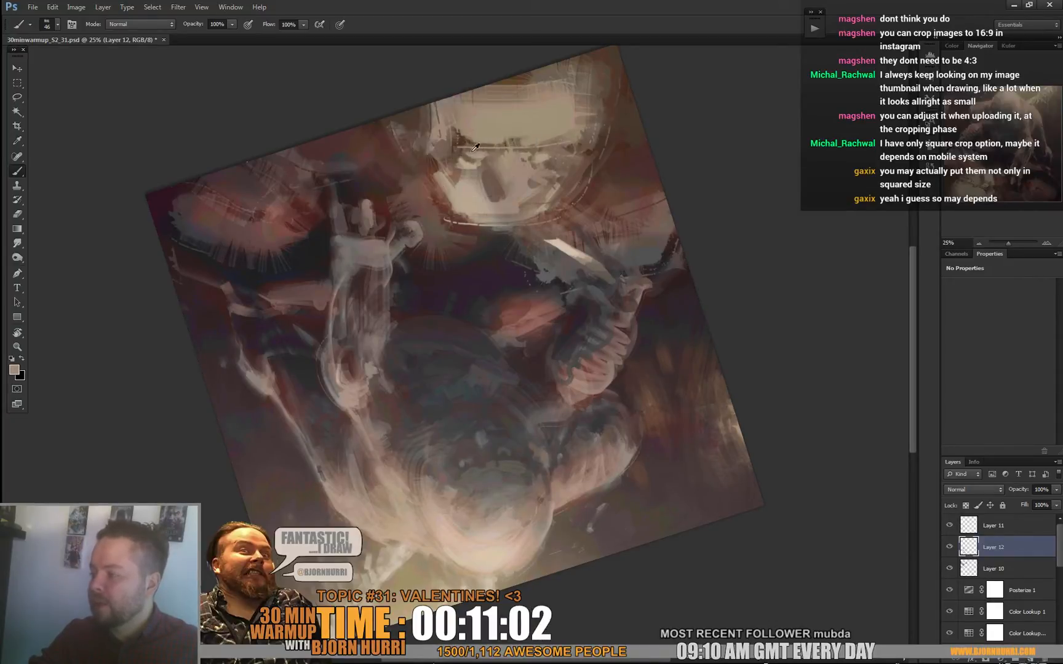
left_click(459, 161, "alt")
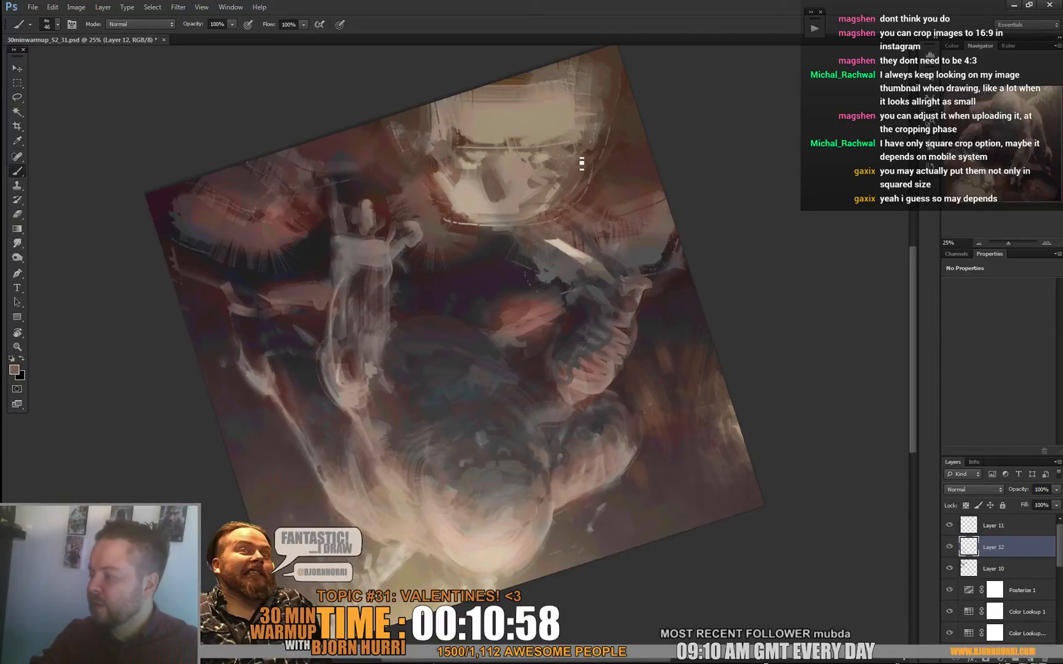
Paint the second eye of the upside-down face and smooth its forehead with beige and grey tones sampled around it.
left_click(470, 167, "alt")
left_click_drag(535, 168, 544, 169)
left_click(548, 161, "alt")
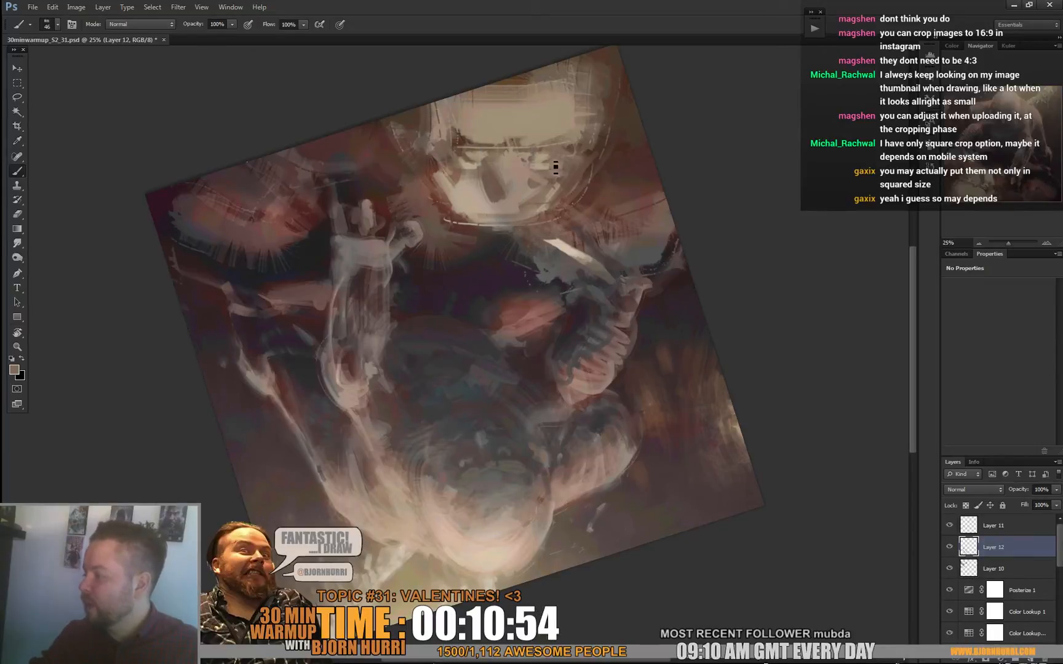
left_click(564, 150, "alt")
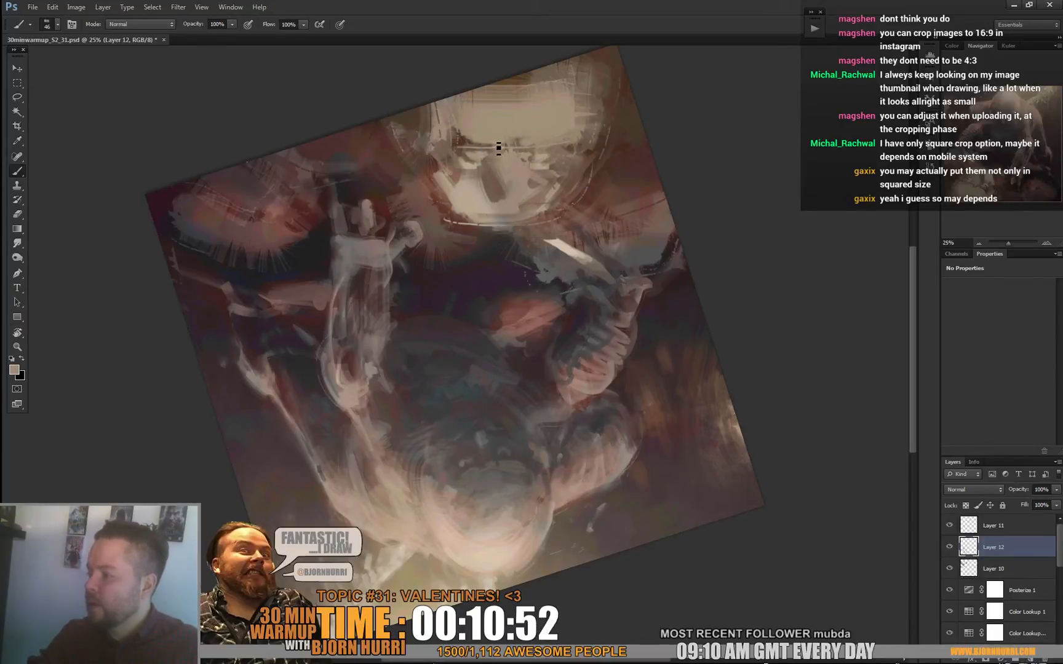
left_click(469, 97, "alt")
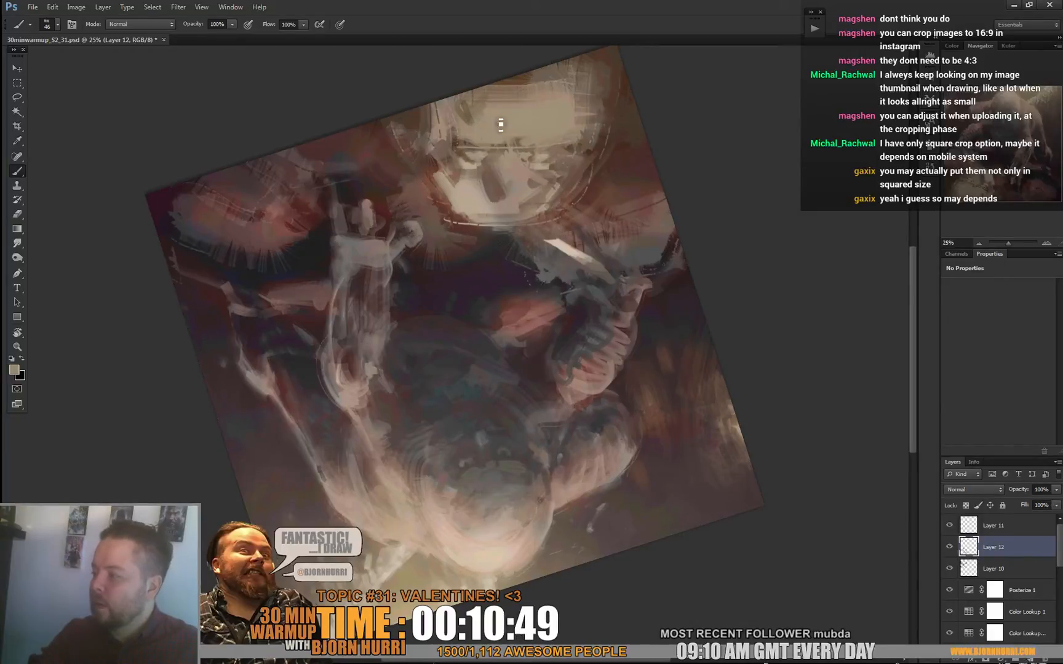
left_click(578, 107, "alt")
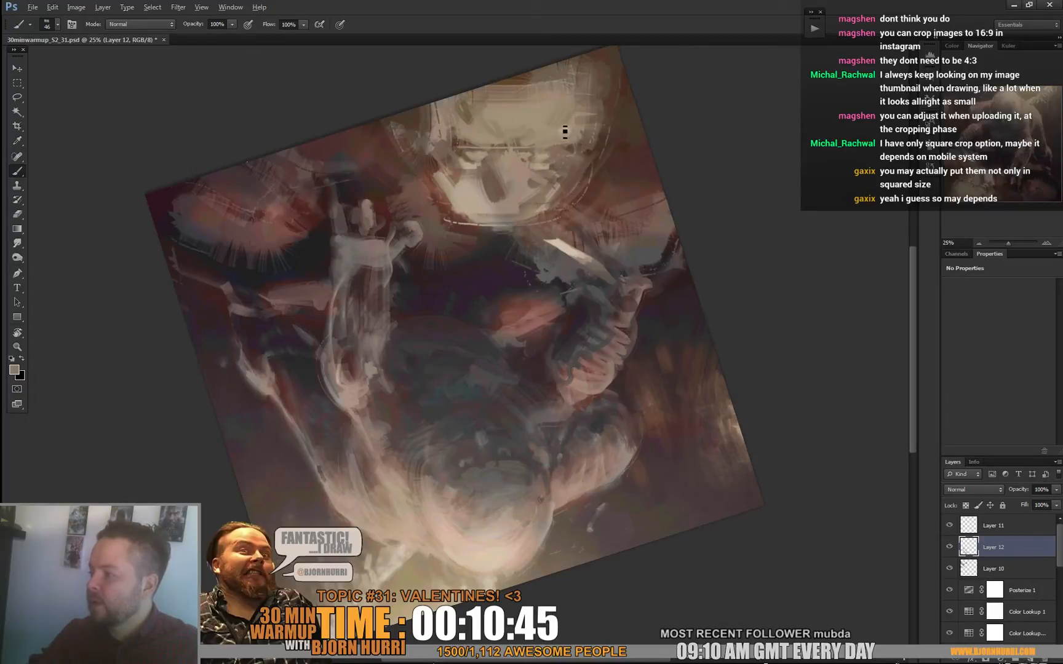
left_click(572, 124, "alt")
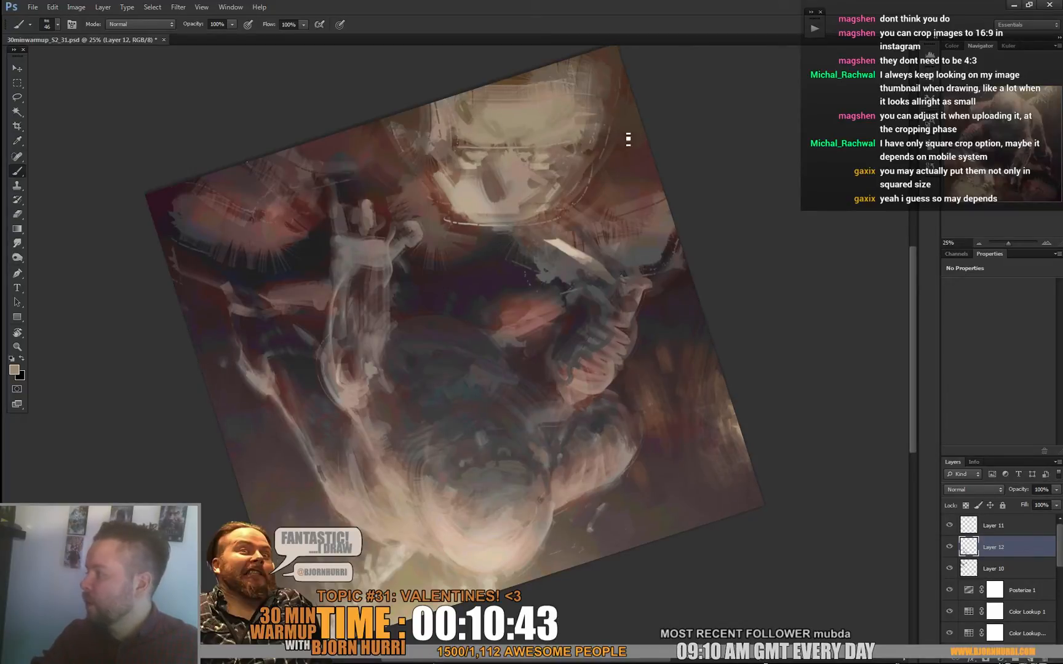
Paint the nose, cheeks, mouth and chin of the upside-down face on the round rock in sampled pinkish and brown tones.
left_click(501, 155, "alt")
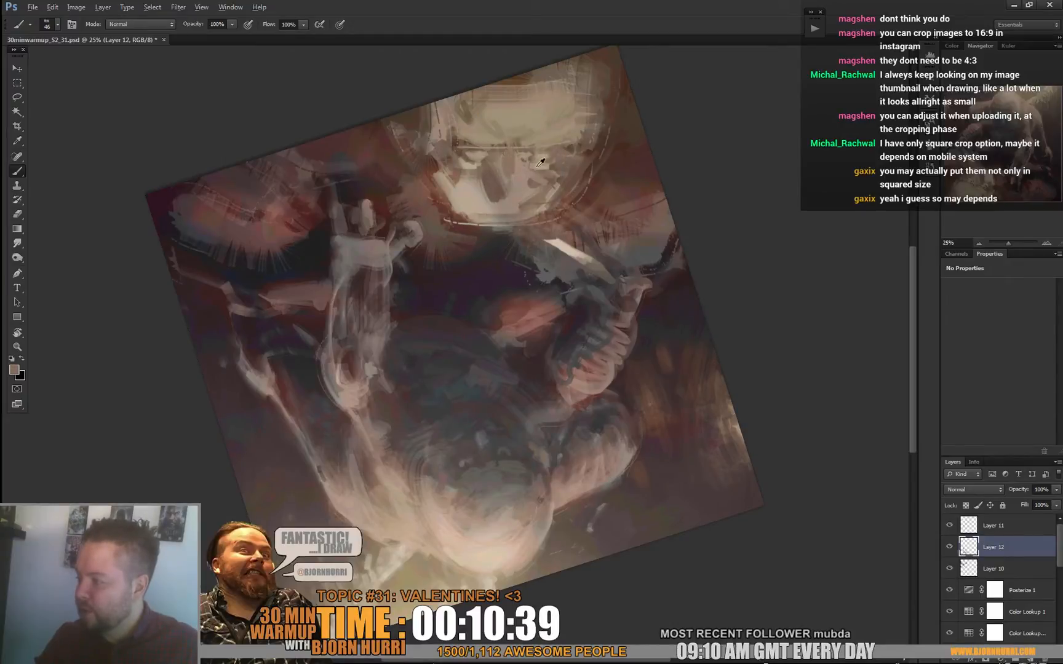
left_click(515, 172, "alt")
left_click(507, 195, "alt")
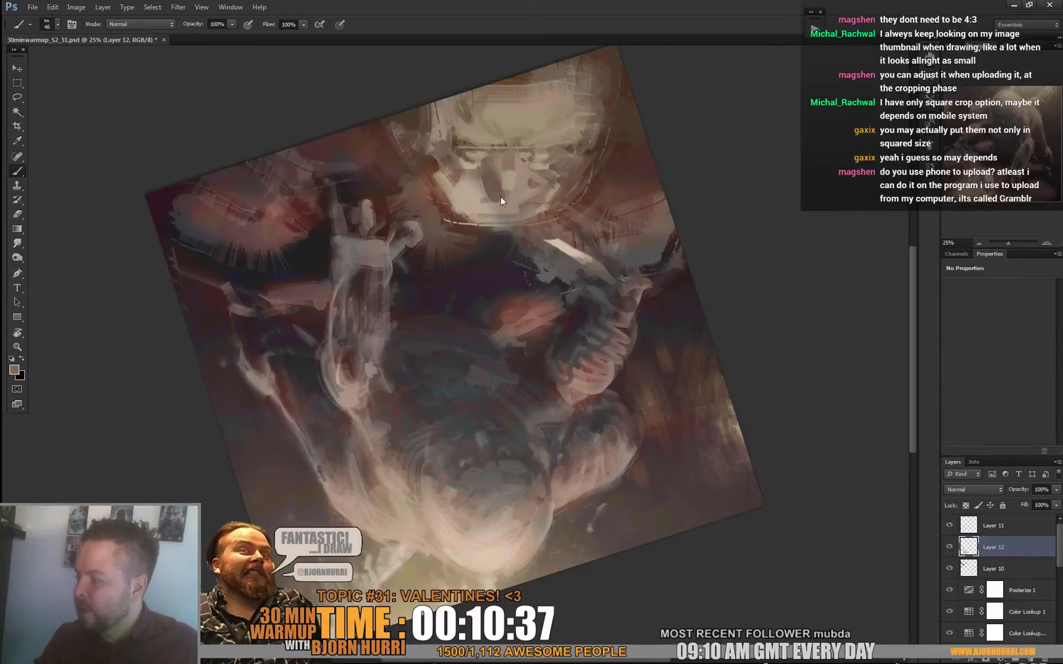
left_click(512, 202, "alt")
left_click_drag(513, 203, 496, 192)
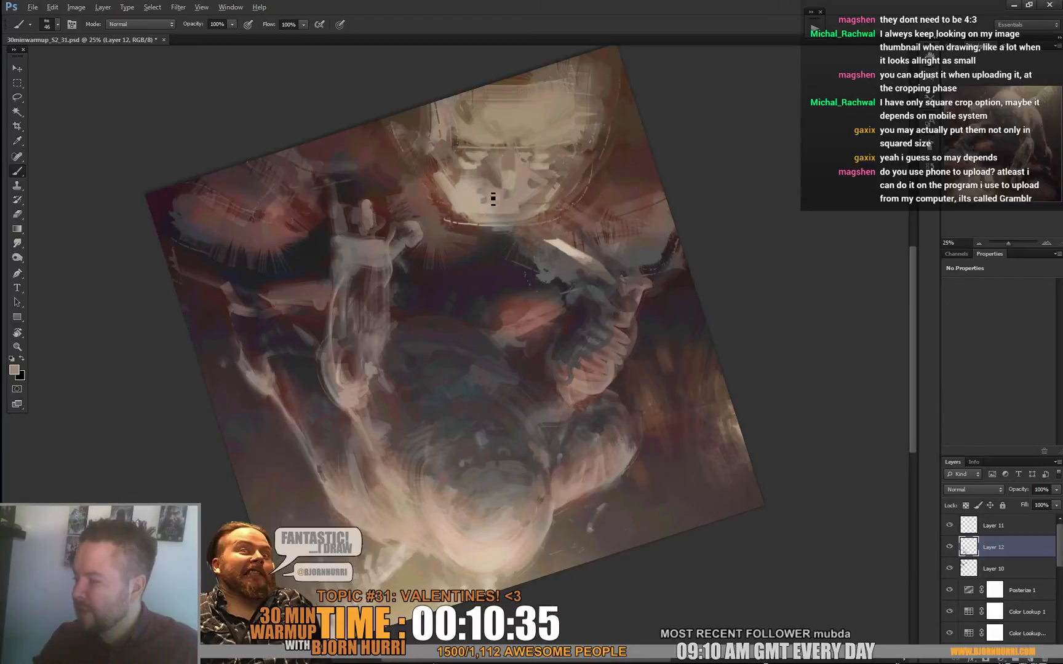
left_click(503, 201, "alt")
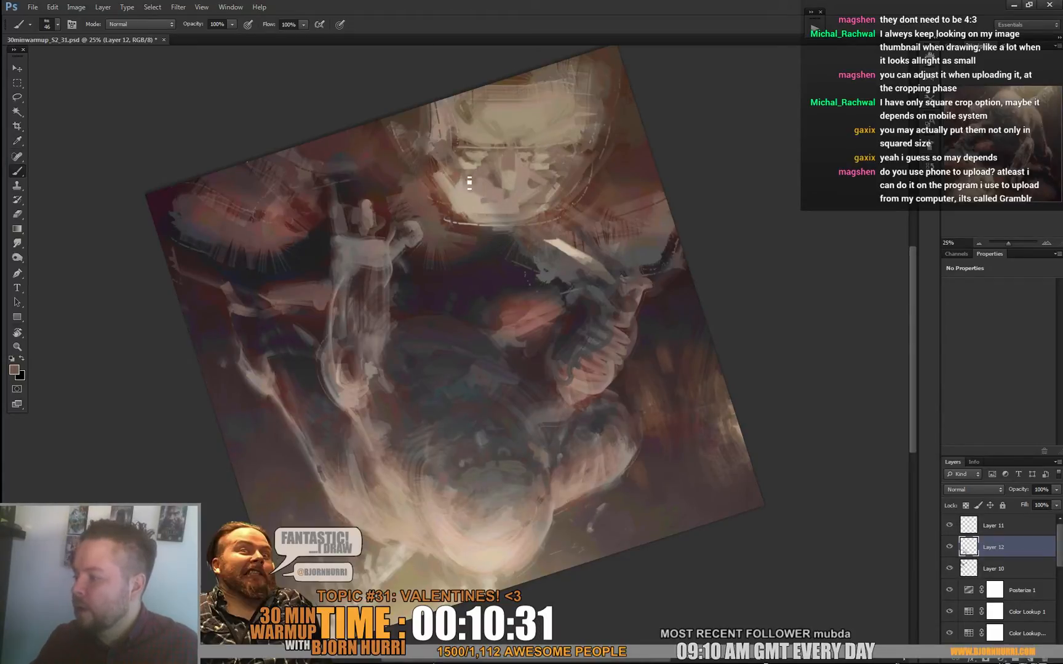
left_click(456, 187, "alt")
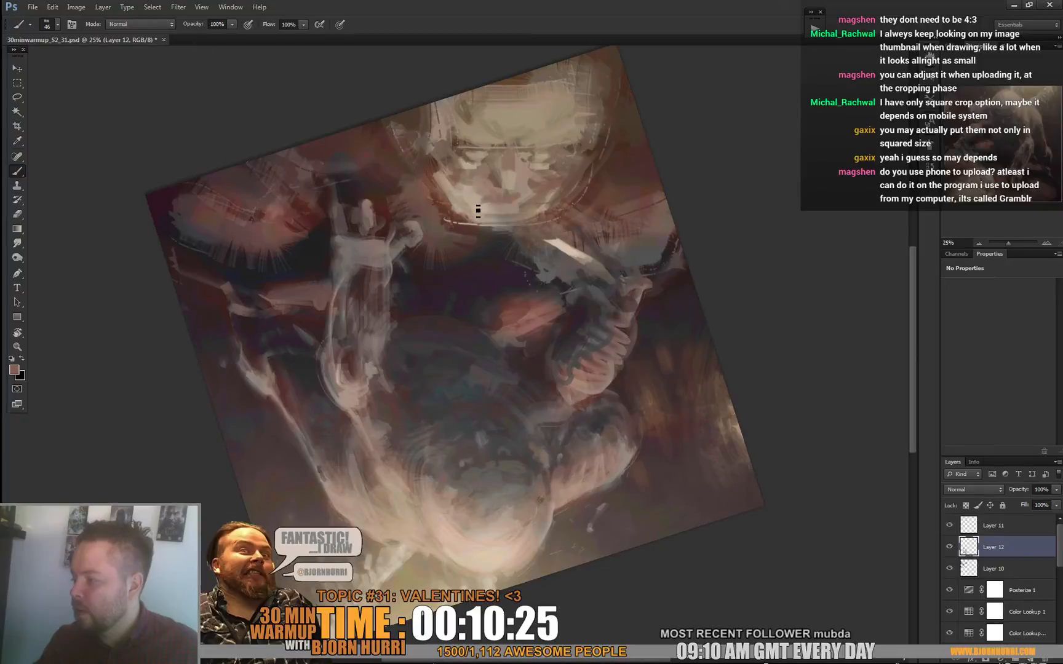
left_click(481, 207, "alt")
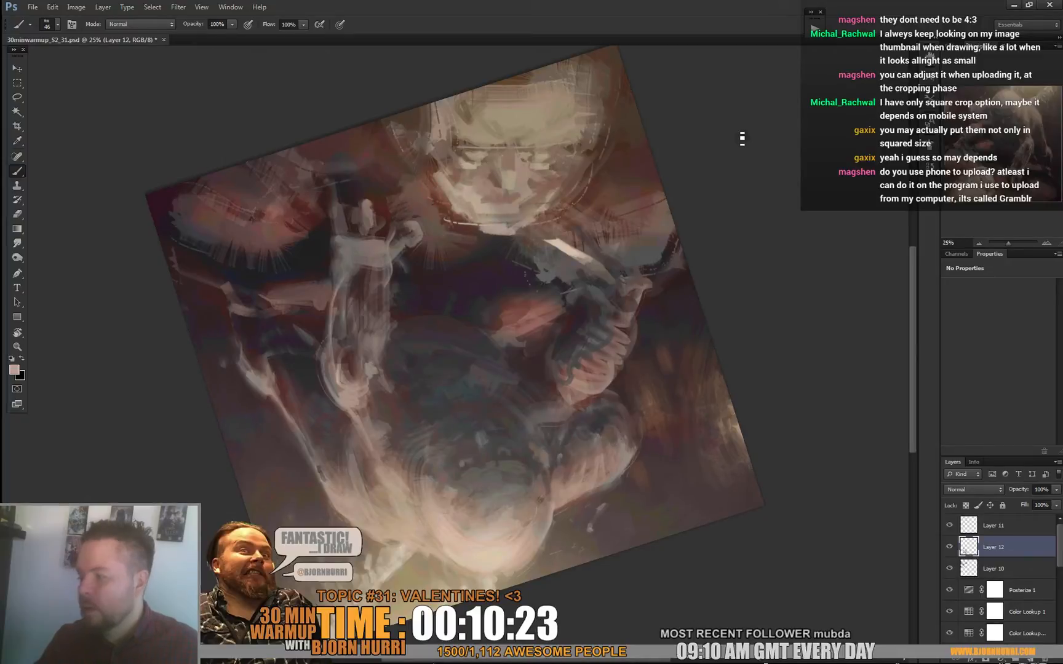
key("r")
key("Escape")
key("b")
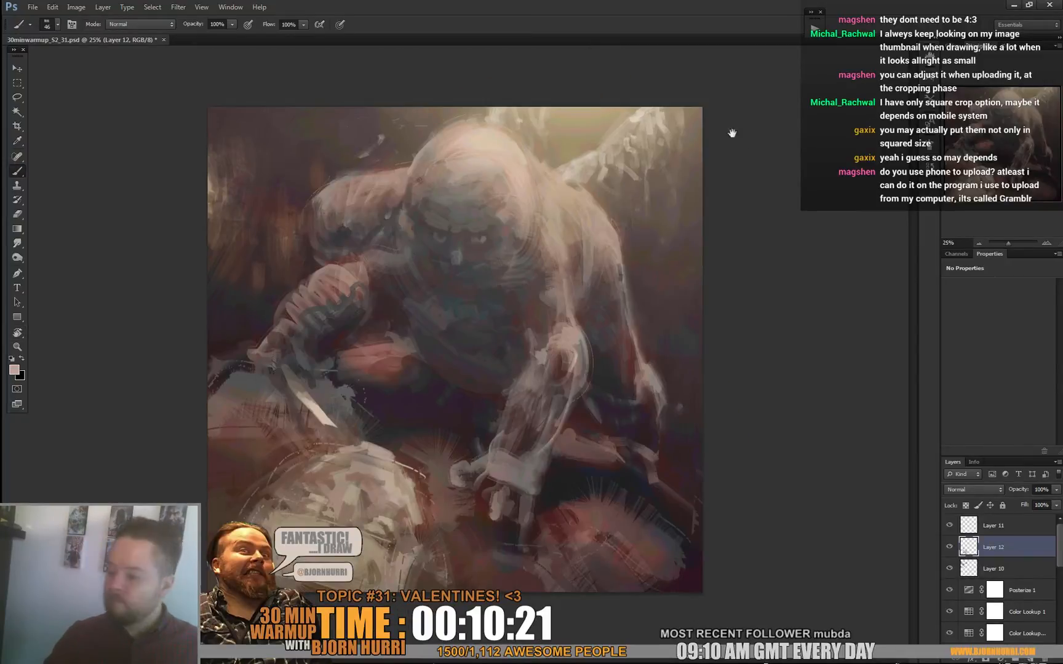
Blend the creature's left-hand shoulder and upper arm with tones sampled around them, and refine the right-hand elbow in sampled skin tone.
left_click(412, 436, "alt")
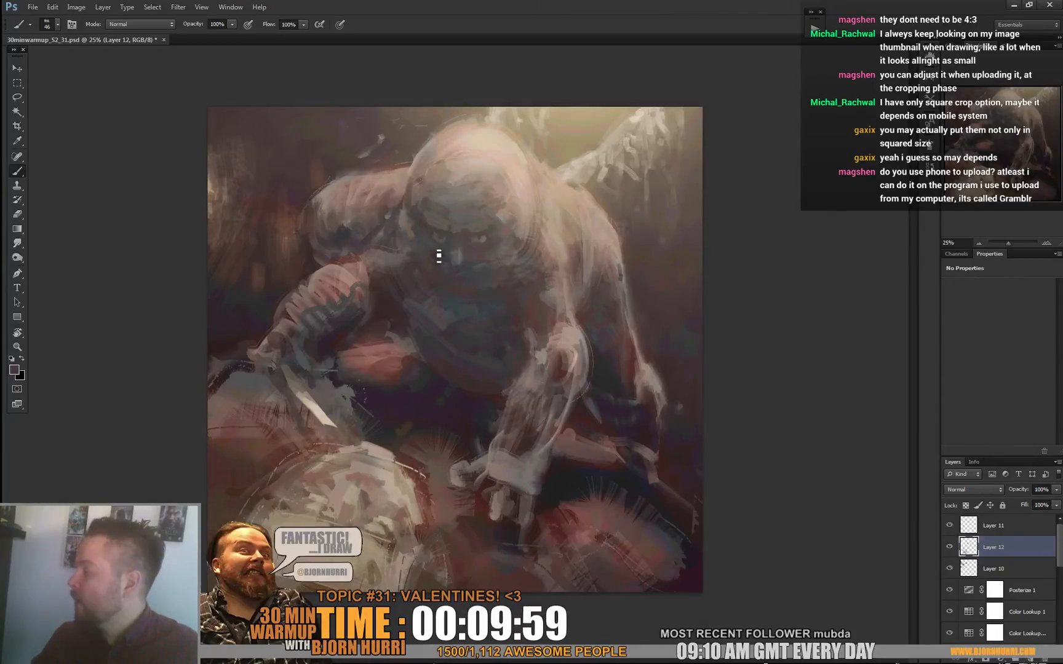
left_click(403, 217, "alt")
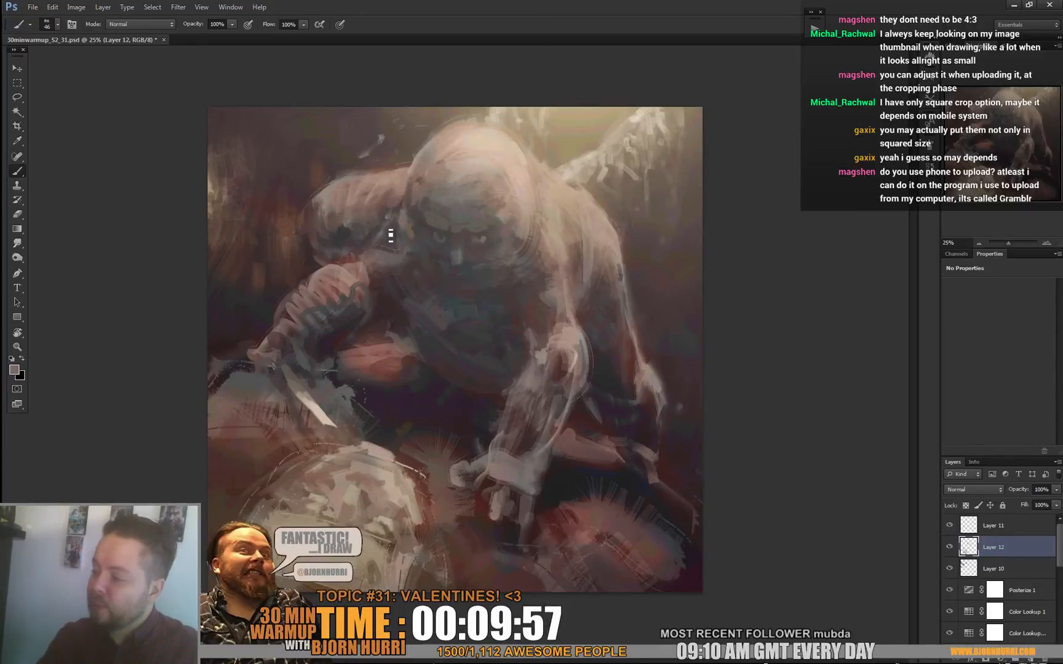
left_click(399, 198, "alt")
left_click(387, 239, "alt")
left_click(390, 229, "alt")
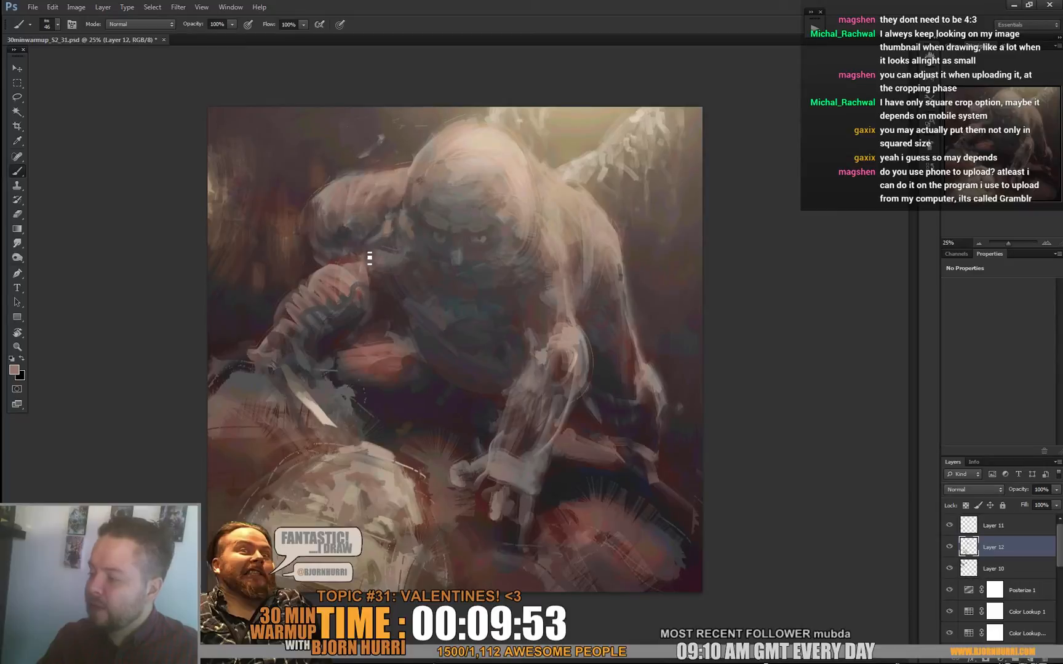
left_click(351, 263, "alt")
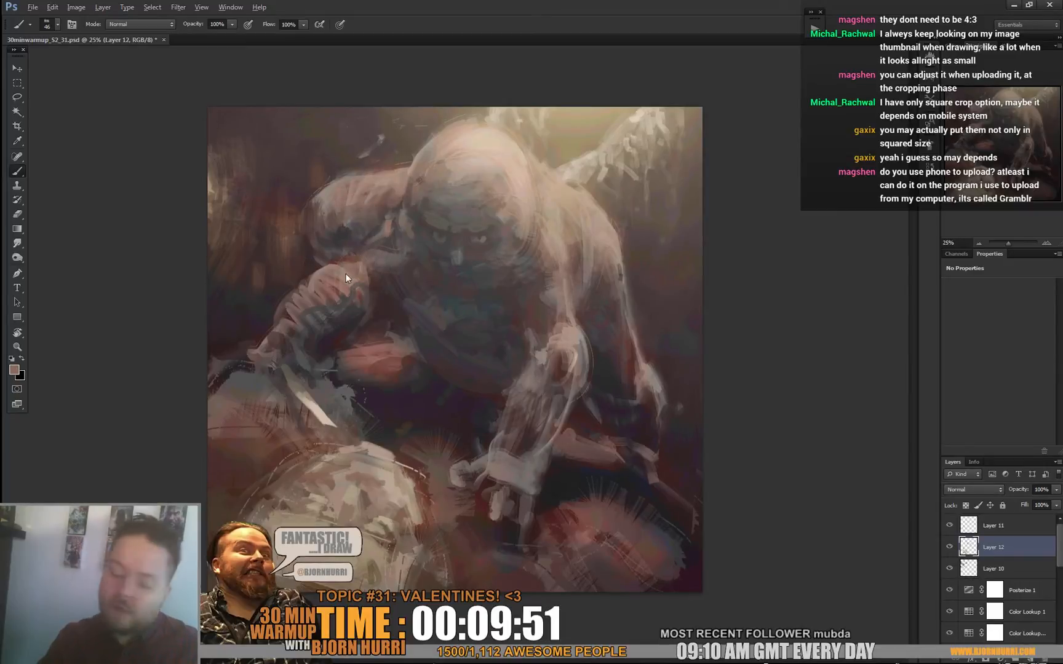
left_click(570, 346, "alt")
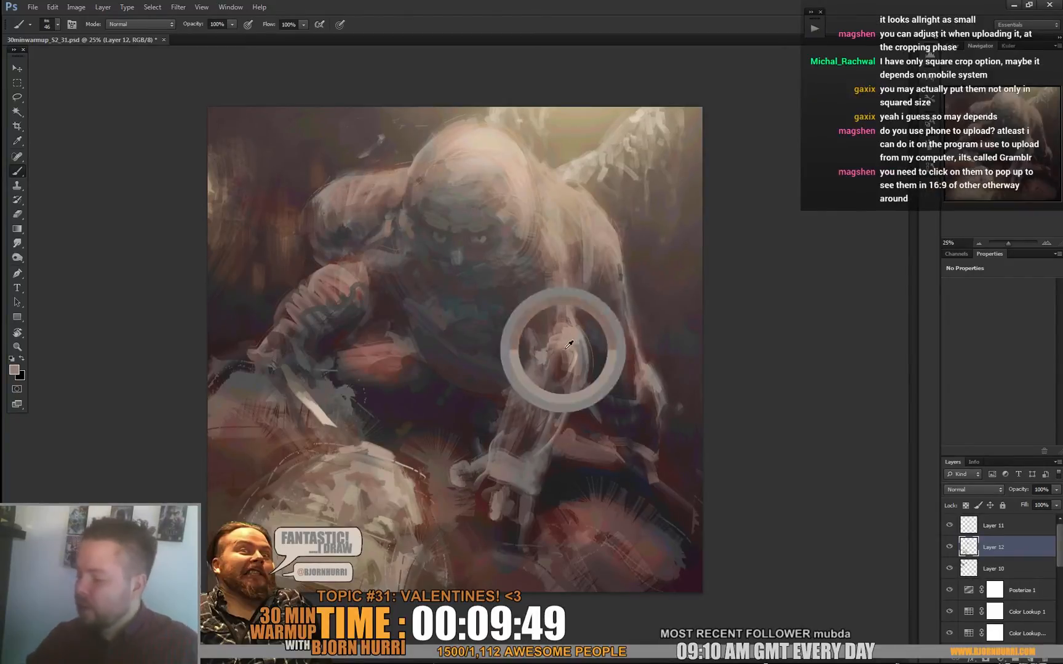
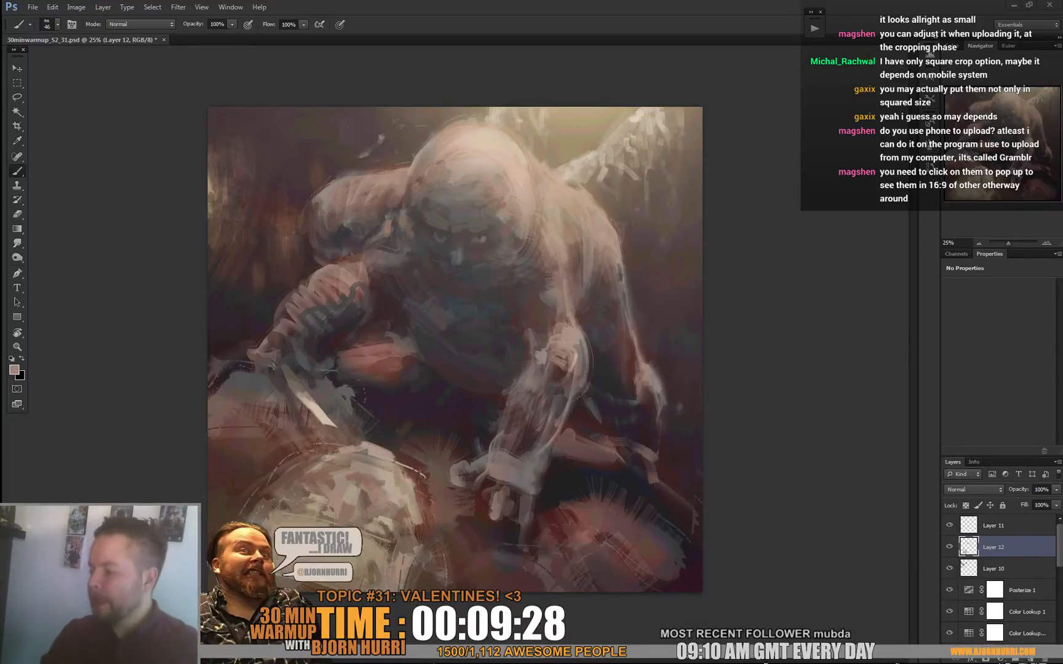
Soften the creature's chest with sampled dark greys and set the brush size to 123 px for broader strokes.
left_click(404, 285, "alt")
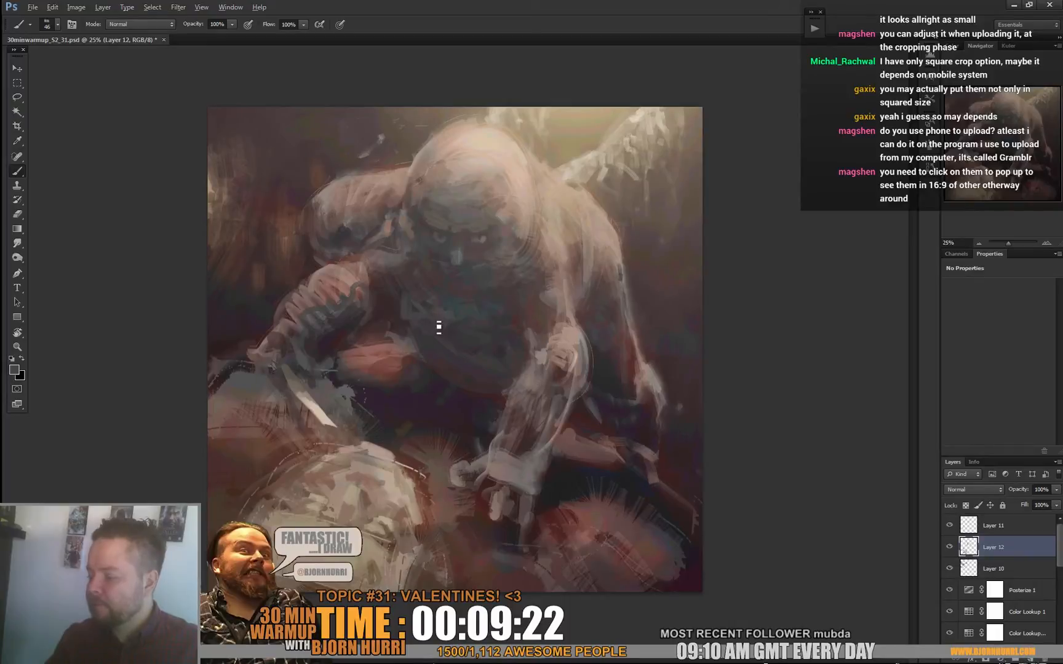
left_click(431, 300, "alt")
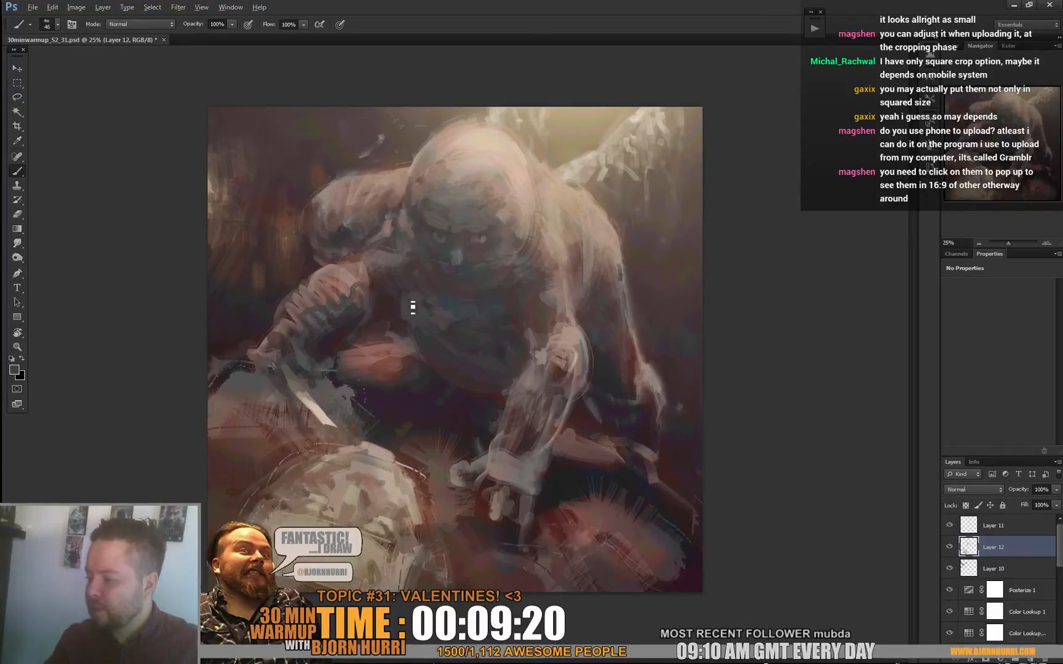
left_click(426, 333, "alt")
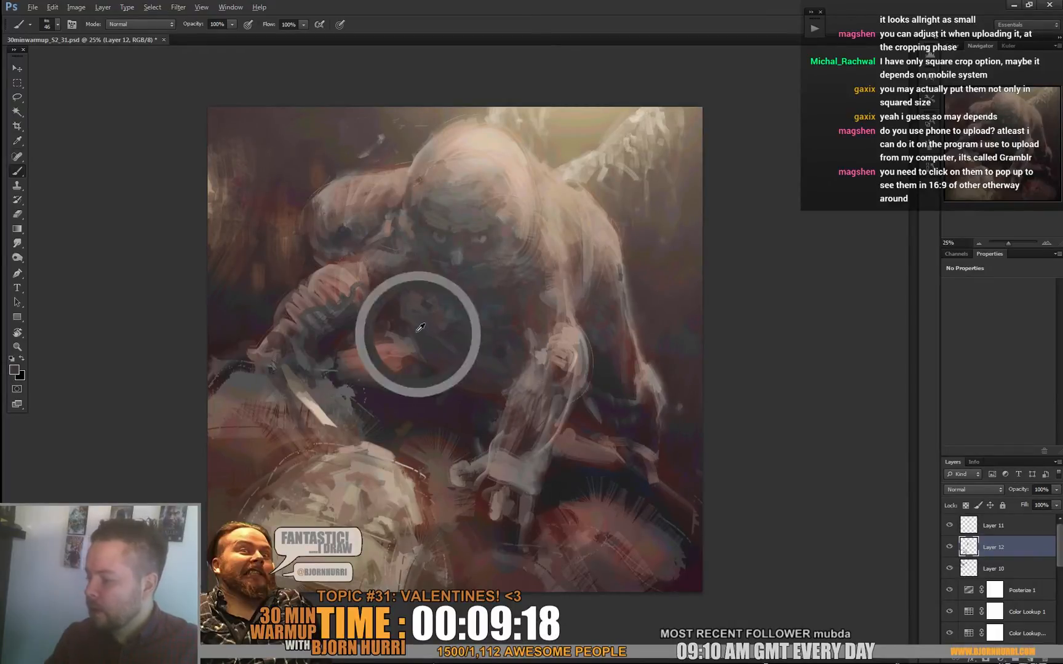
right_click(507, 316)
key("Return")
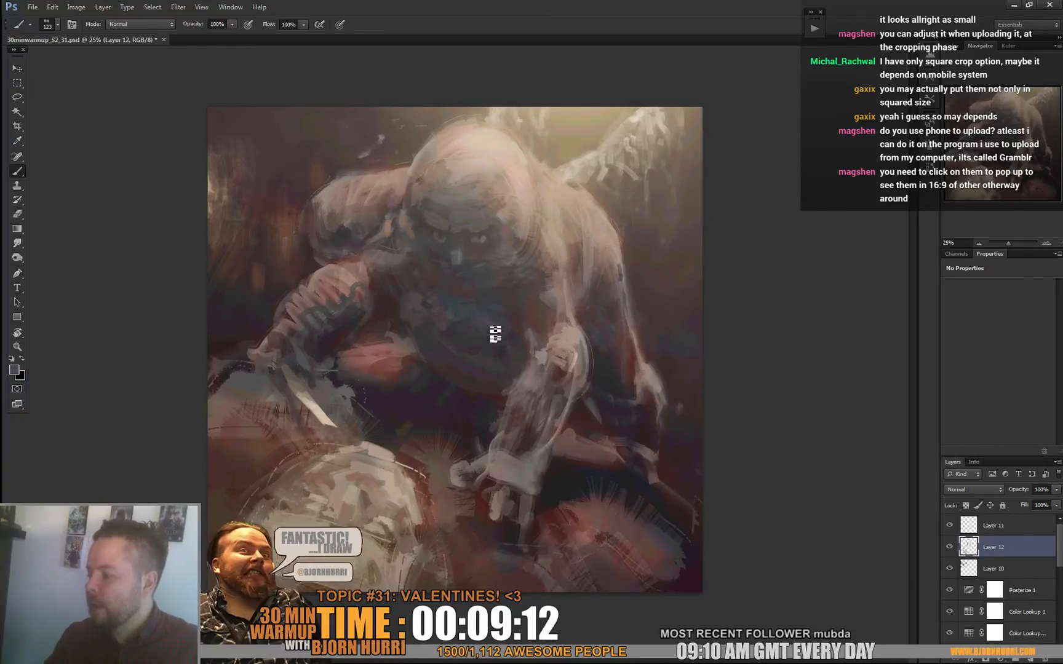
Refine the chest shadows beside the right-hand arm in sampled dark tones, setting the brush size to 35 px and then 58 px.
right_click(499, 345)
type("35")
key("Return")
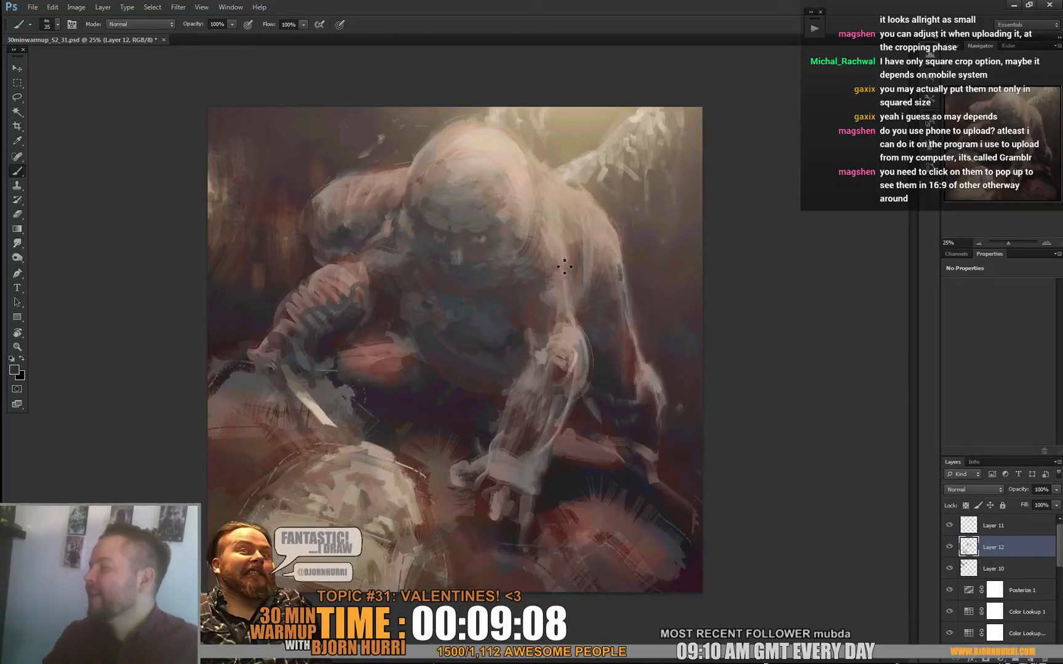
right_click(559, 338)
type("58")
key("Return")
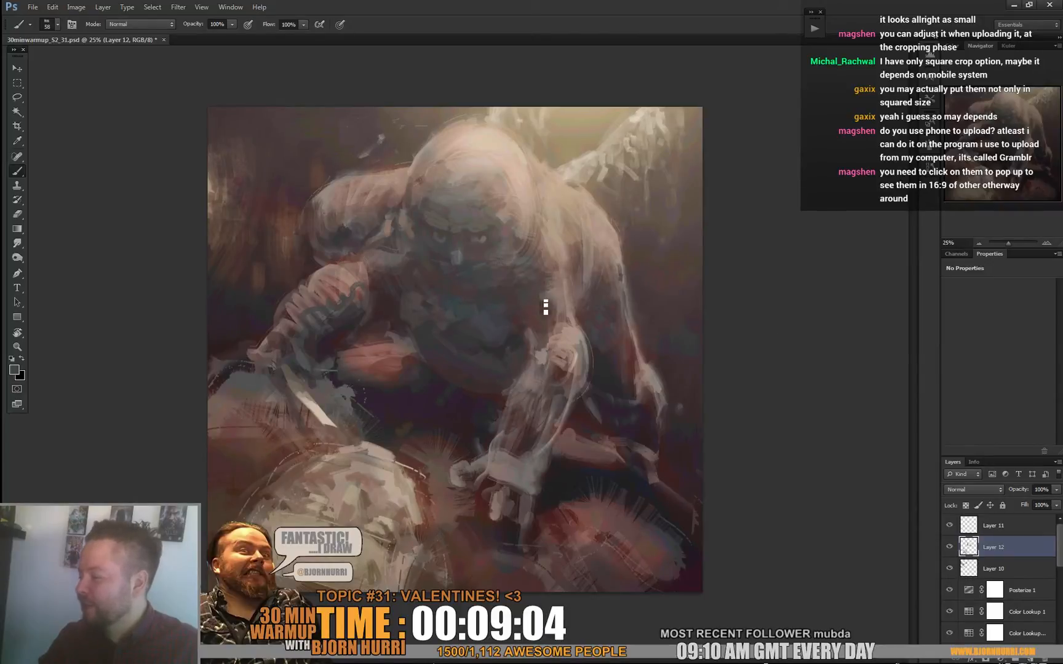
left_click(546, 283, "alt")
left_click(528, 273, "alt")
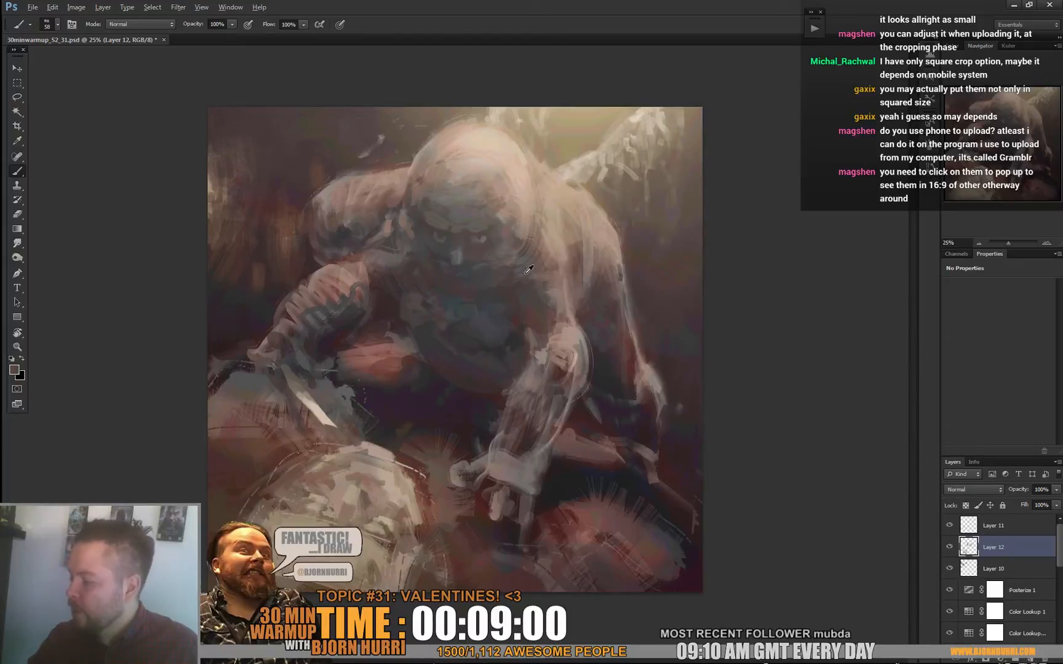
left_click(490, 292, "alt")
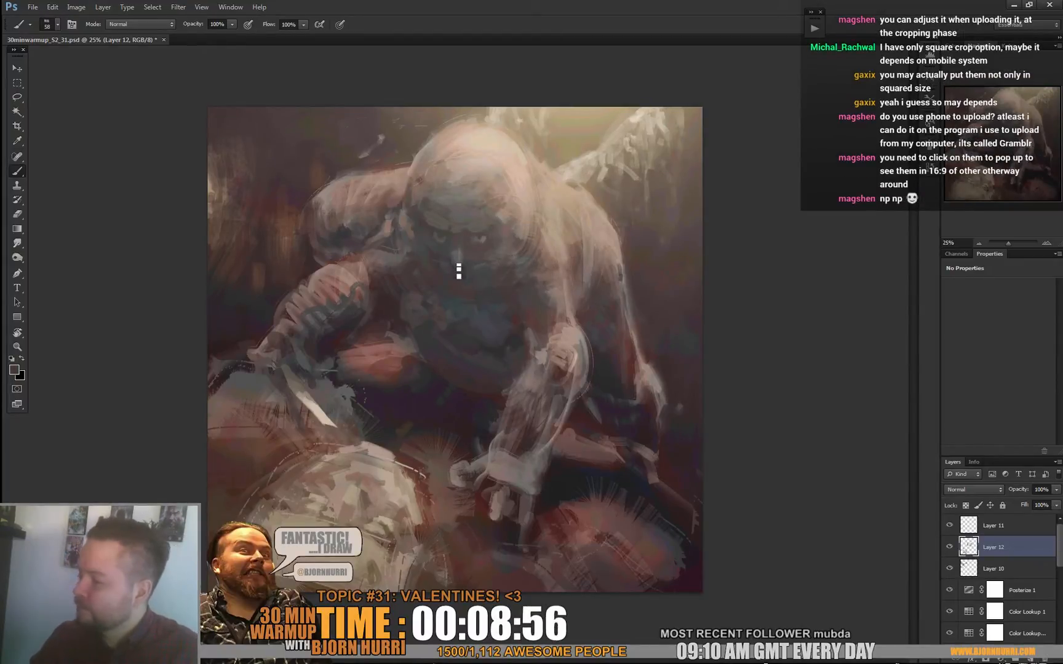
Set the brush size to 29 px and refine the creature's nose and eye area with tones sampled from its face.
left_click(466, 250, "alt")
right_click(481, 243)
type("29")
key("Return")
left_click(471, 230, "alt")
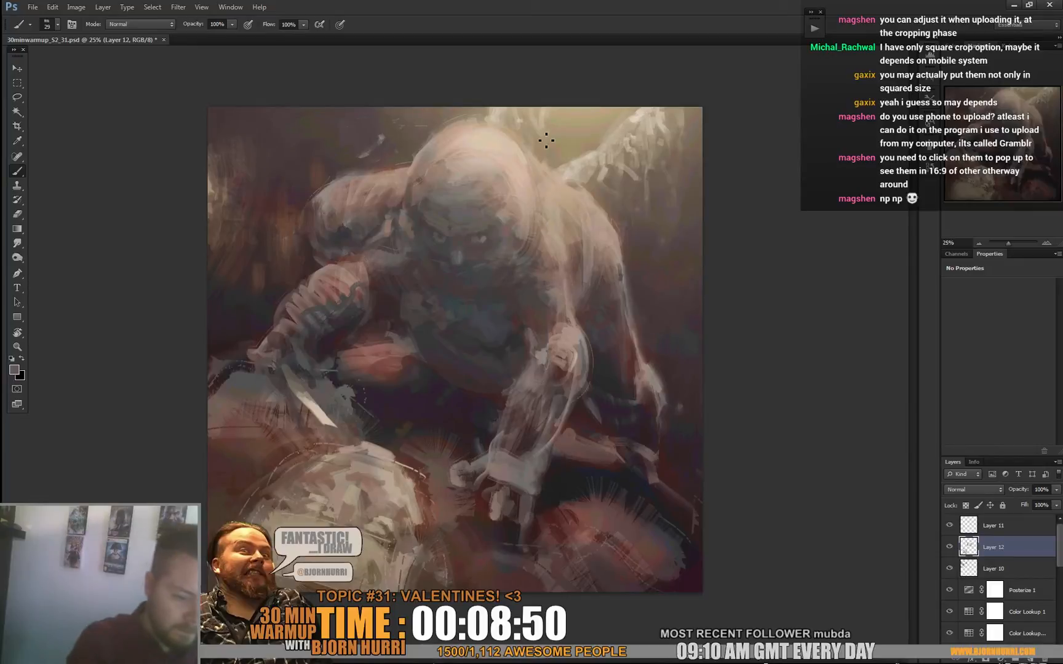
Add a new layer, paint dark hair over the creature's head with a 64 px brush, and shift it slightly down onto the scalp.
key("ctrl+shift+alt+n")
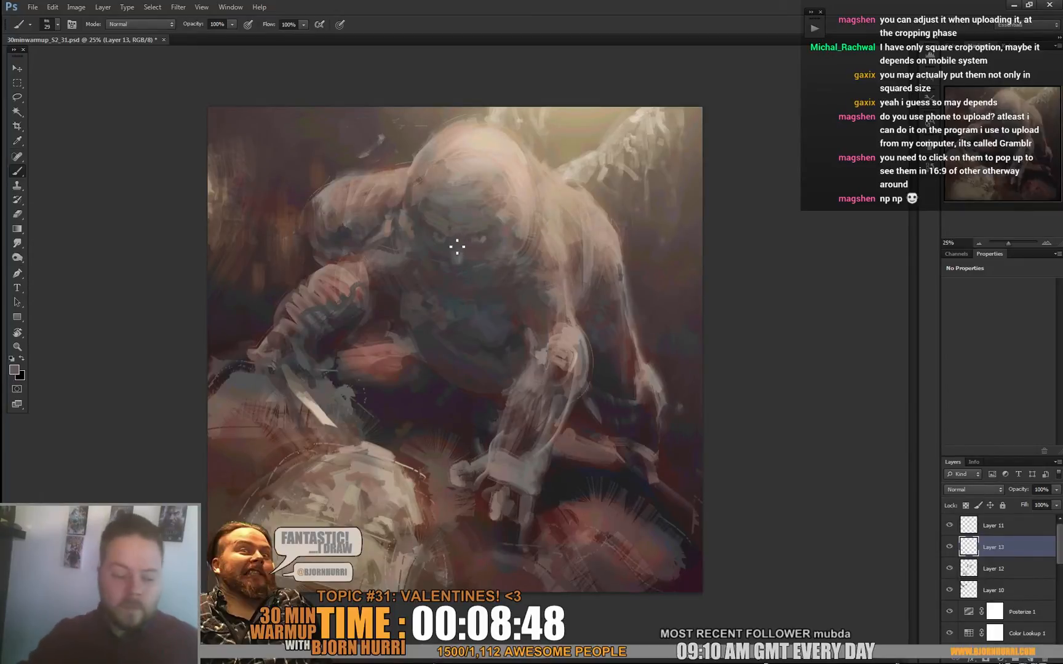
right_click(501, 211)
left_click_drag(525, 237, 538, 237)
left_click_drag(356, 155, 250, 282)
mouse_move(452, 154)
left_mouse_down()
mouse_move(415, 150)
mouse_move(434, 161)
mouse_move(408, 161)
mouse_move(520, 184)
mouse_move(523, 163)
mouse_move(541, 172)
mouse_move(535, 158)
mouse_move(453, 168)
mouse_move(465, 163)
mouse_move(443, 157)
mouse_move(440, 139)
mouse_move(418, 143)
mouse_move(440, 132)
mouse_move(413, 145)
mouse_move(458, 118)
mouse_move(443, 138)
mouse_move(467, 148)
mouse_move(441, 147)
mouse_move(430, 161)
mouse_move(526, 159)
mouse_move(514, 130)
mouse_move(463, 114)
mouse_move(506, 150)
mouse_move(476, 169)
mouse_move(494, 176)
mouse_move(482, 197)
mouse_move(509, 189)
left_mouse_up()
left_click(470, 185, "alt")
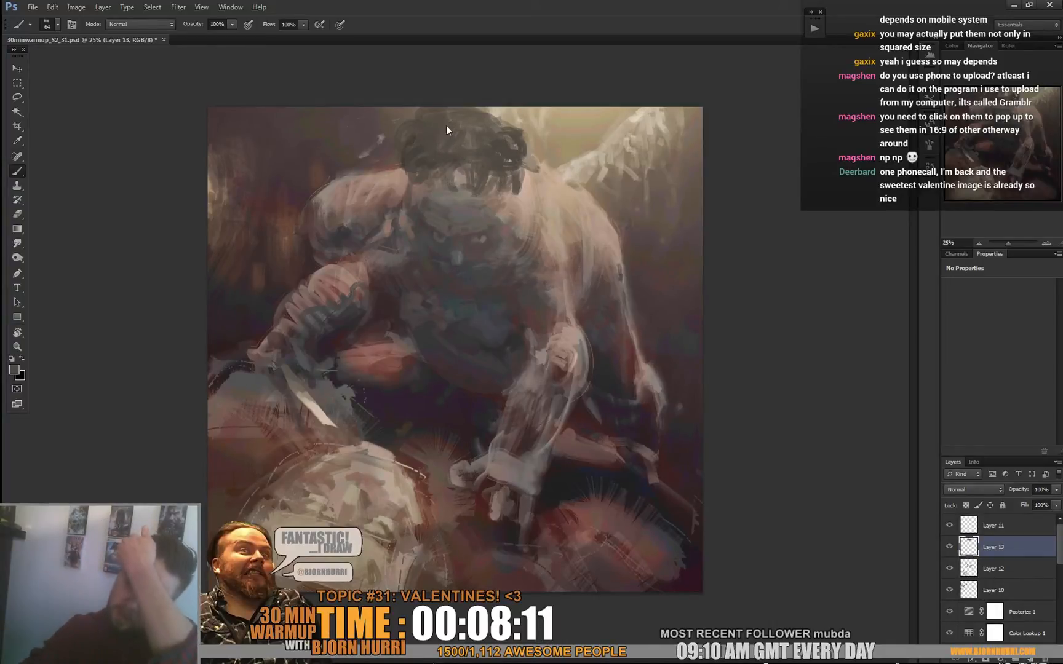
key("v")
mouse_move(515, 165)
left_mouse_down()
mouse_move(523, 182)
mouse_move(525, 173)
left_mouse_up()
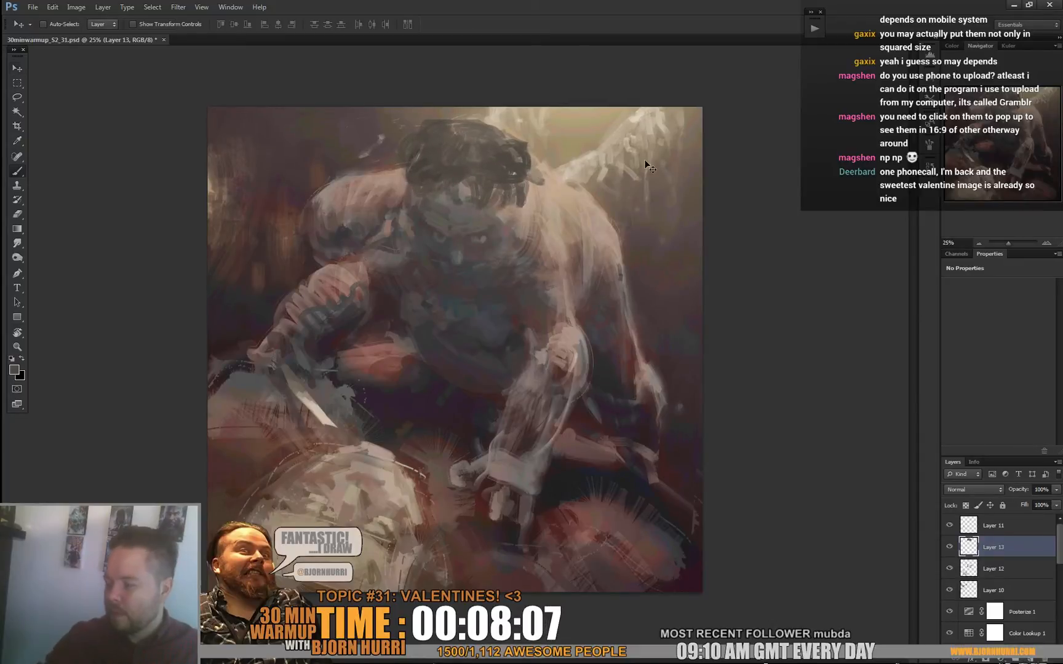
Paint lighter strands into the creature's dark hair with a 39 px brush, sampling a pale tone near the wing and a dark hair tone.
key("b")
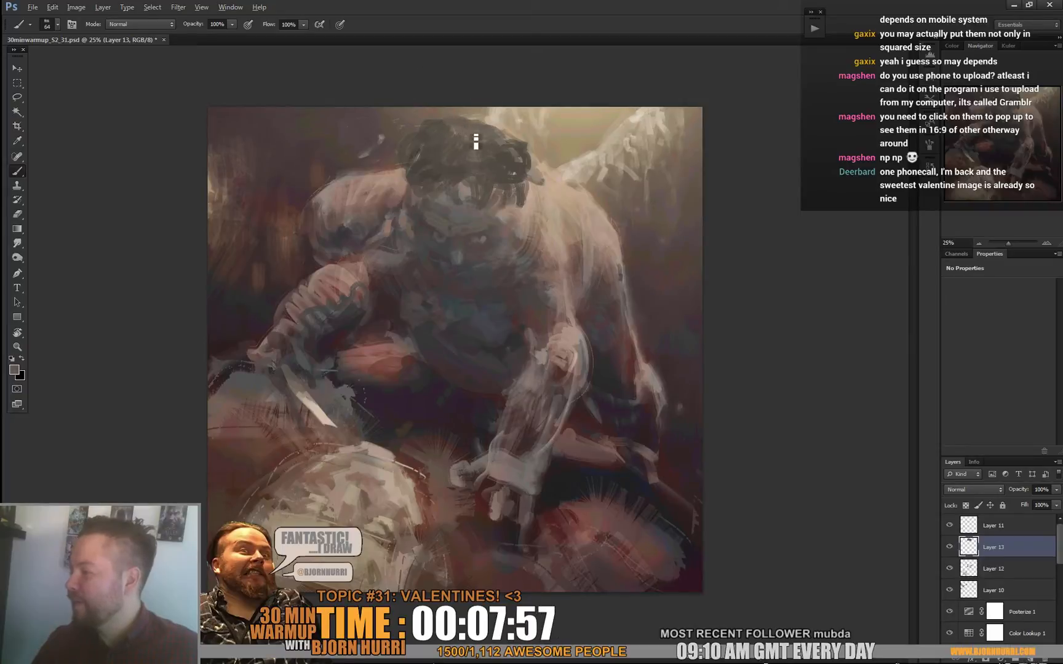
left_click(582, 167, "alt")
right_click(504, 141)
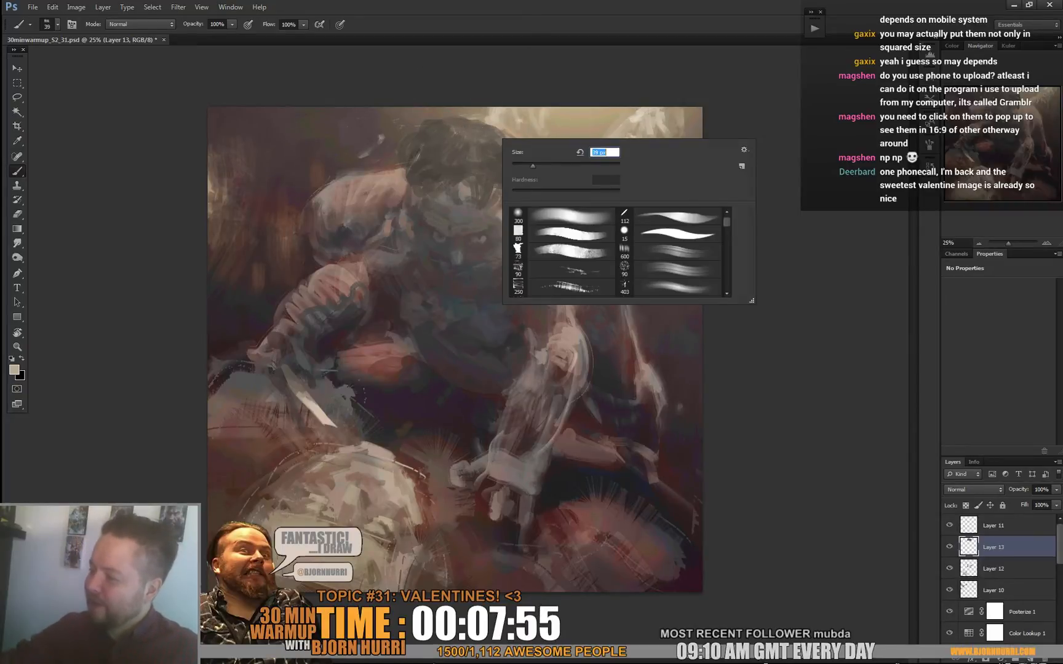
left_click(492, 141)
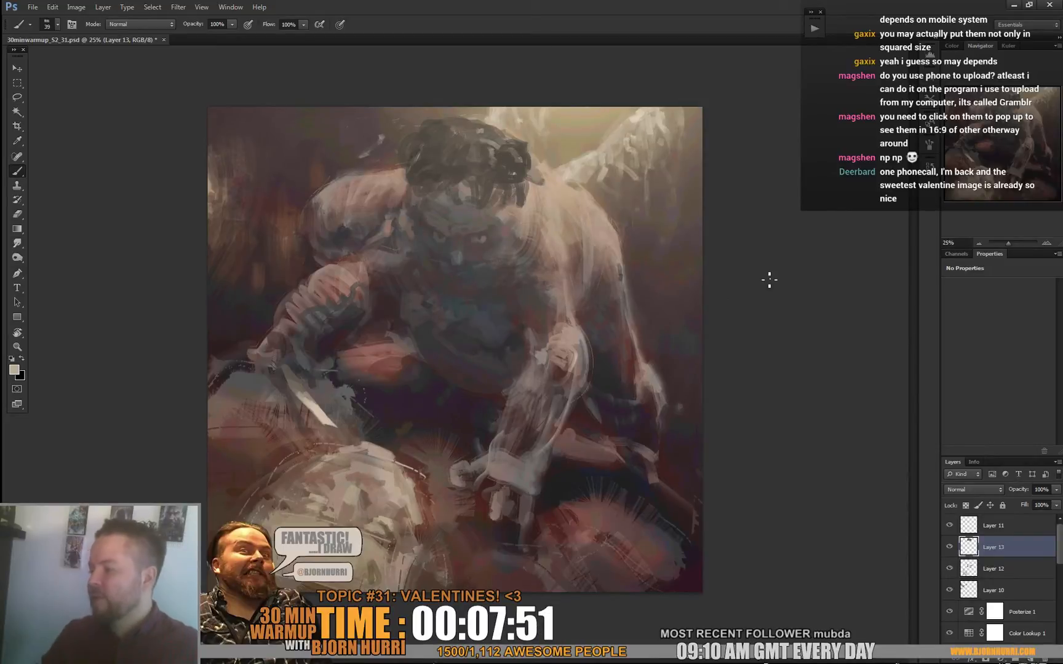
left_click(493, 168, "alt")
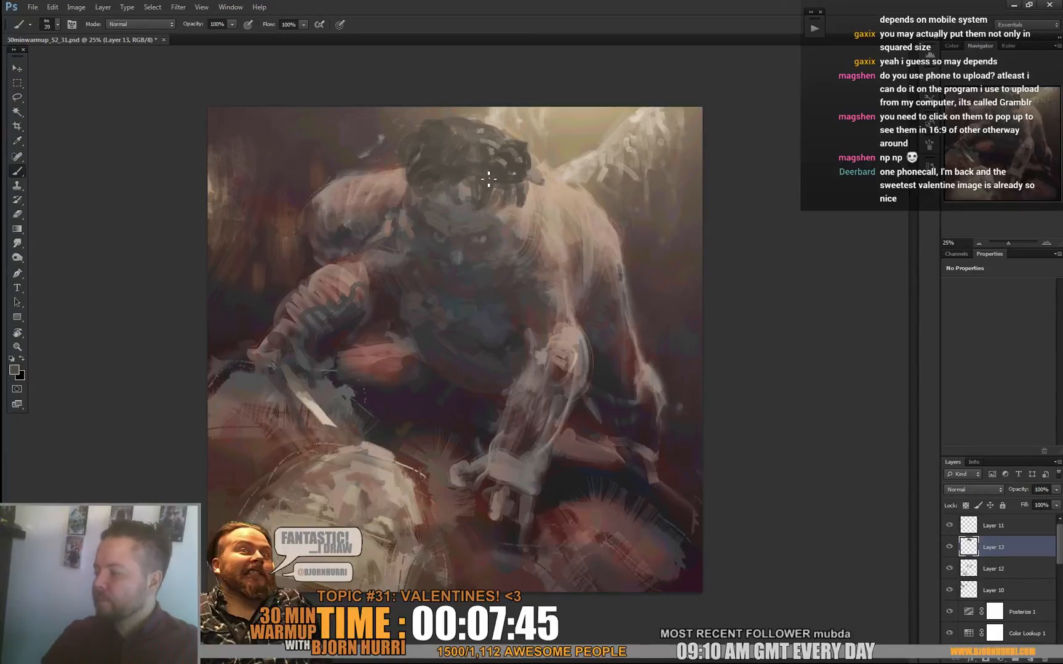
Add a new layer and paint arrow shafts with pale feathered ends rising behind the creature's head.
key("ctrl+shift+alt+n")
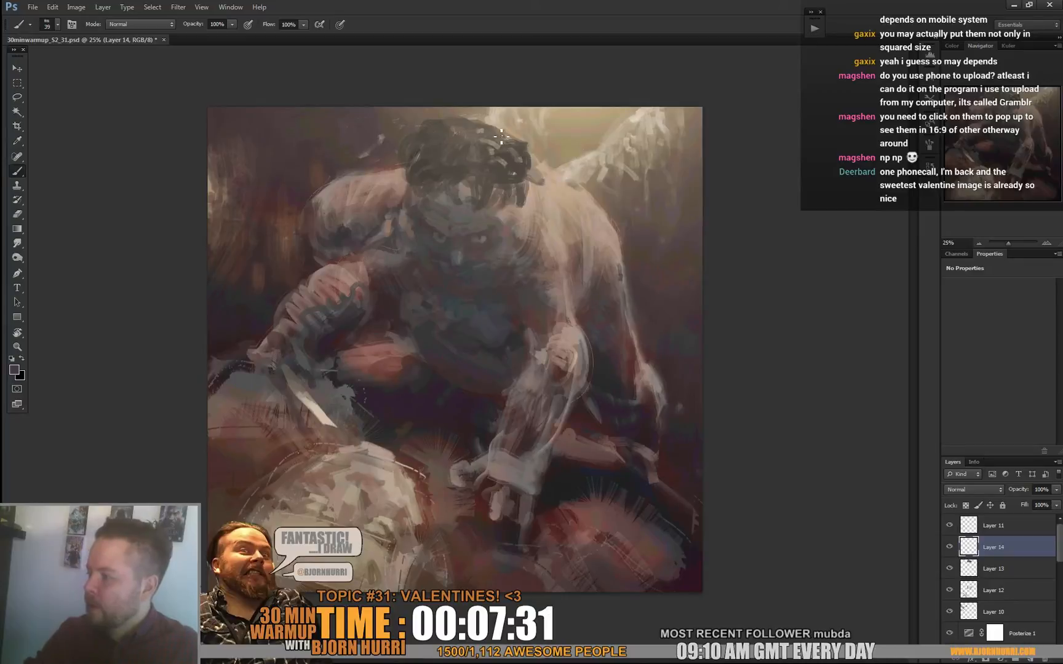
mouse_move(572, 120)
left_mouse_down()
mouse_move(517, 138)
mouse_move(552, 116)
left_mouse_up()
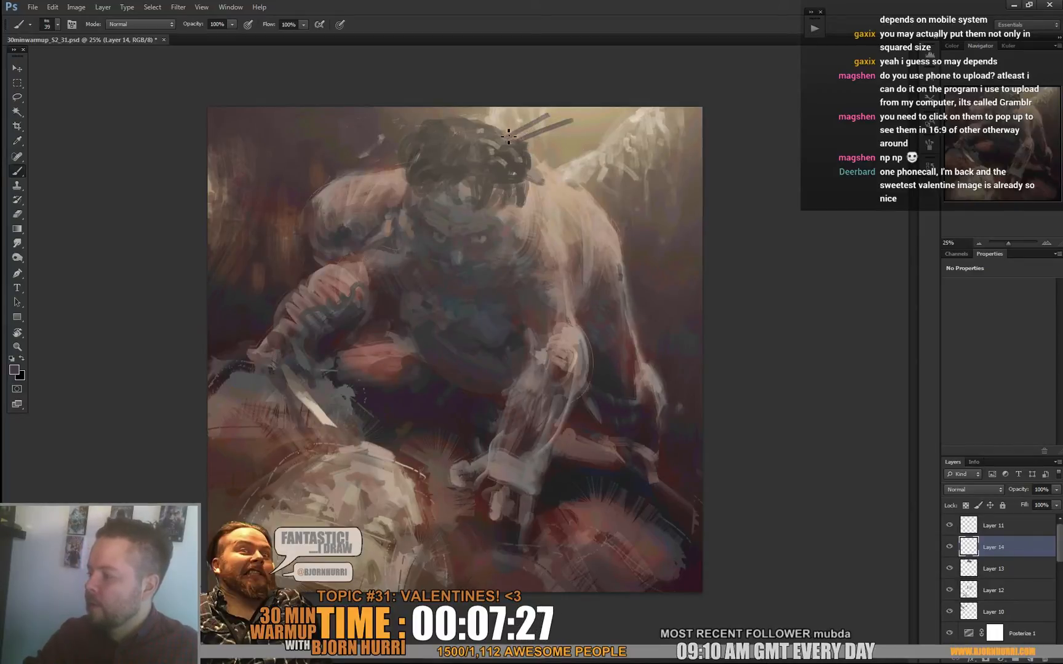
left_click(646, 119, "alt")
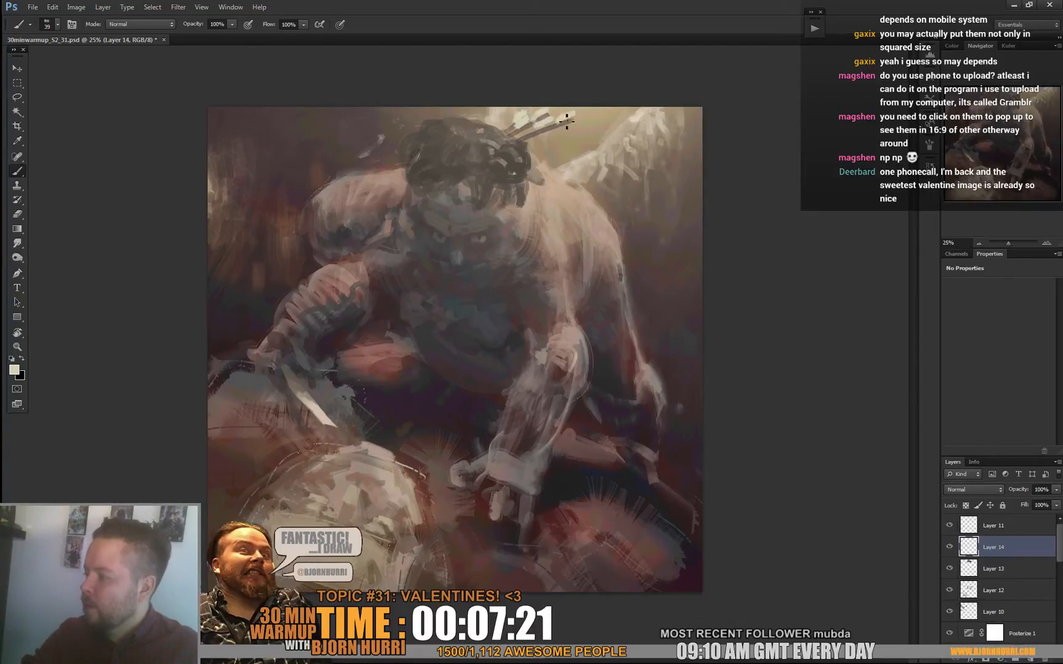
left_click_drag(560, 130, 574, 124)
left_click(574, 116, "alt")
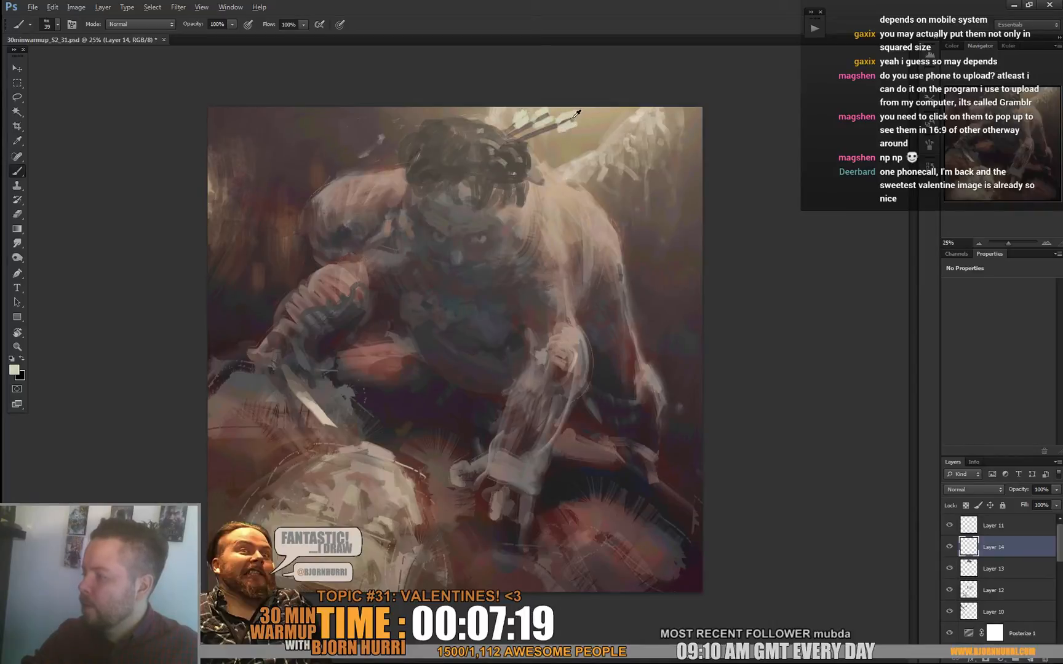
Refine the arrows' shafts and feathers with a 19 px brush in a tone sampled from them.
left_click(538, 122, "alt")
right_click(543, 119)
left_click_drag(565, 148, 561, 148)
left_click(532, 127)
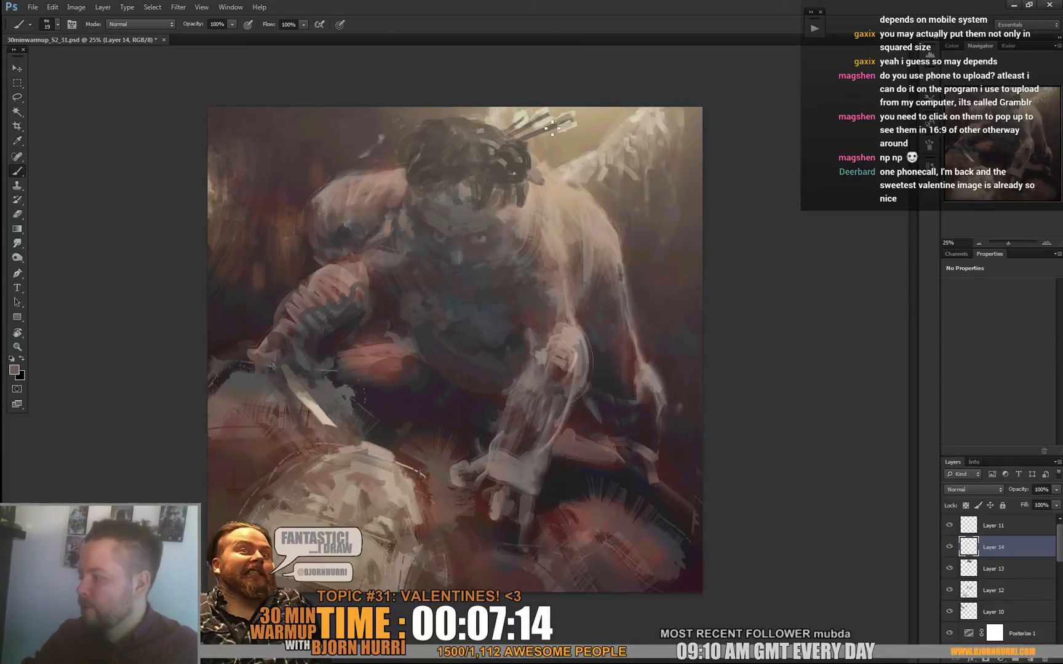
Load the arrows as a selection, hide its outline, glaze them with a sampled tan at 141 px, and undo the last stroke.
left_click(970, 549, "ctrl")
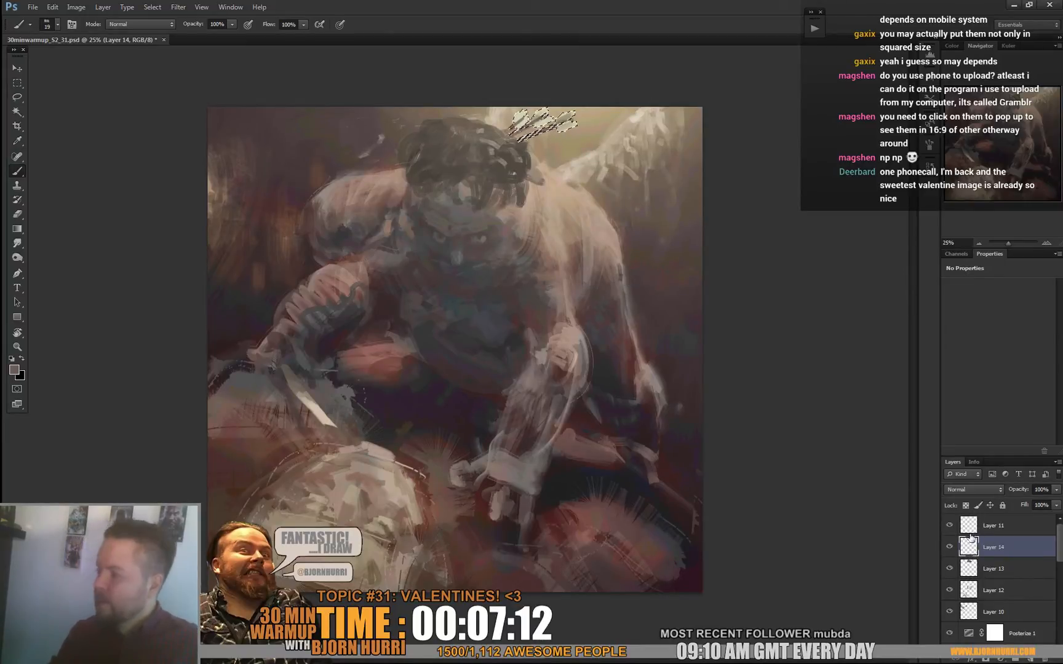
key("ctrl+h")
right_click(562, 146)
left_click_drag(579, 175, 605, 176)
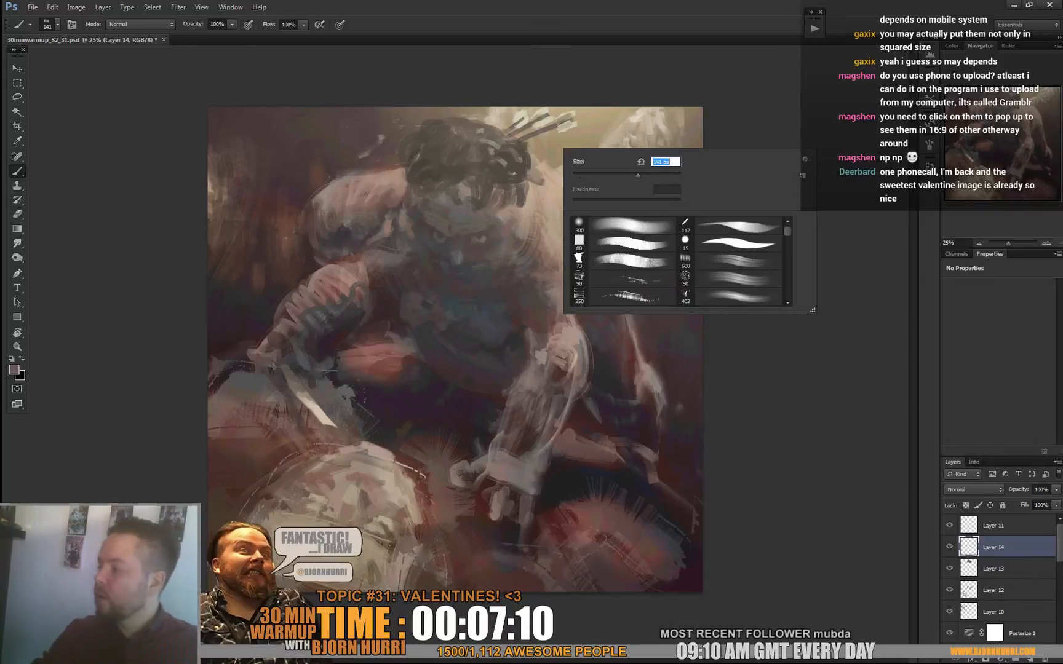
left_click(578, 126, "alt")
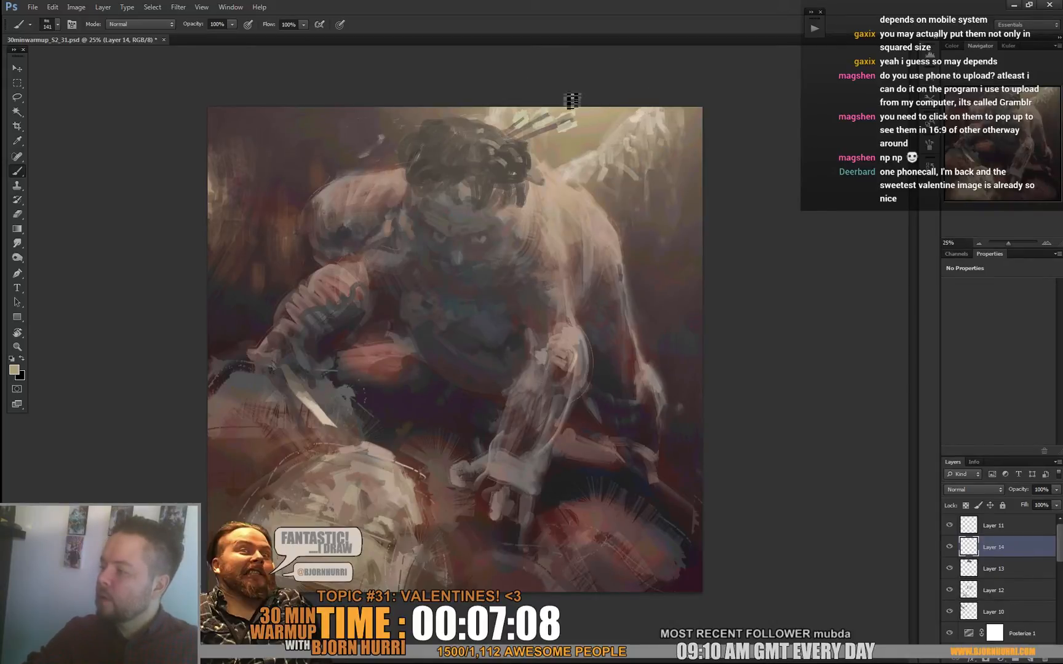
key("ctrl+z")
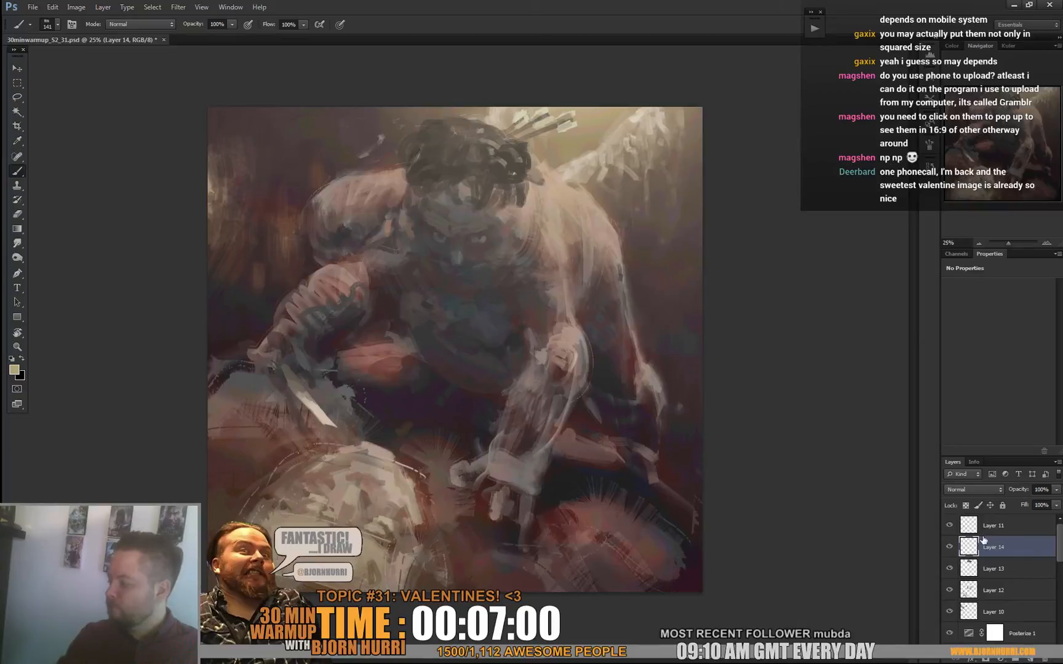
Paint a bow's two curved limbs on either side of the lowered hand with a 43 px brush in a sampled muted pink.
right_click(520, 486)
left_click_drag(561, 510, 560, 510)
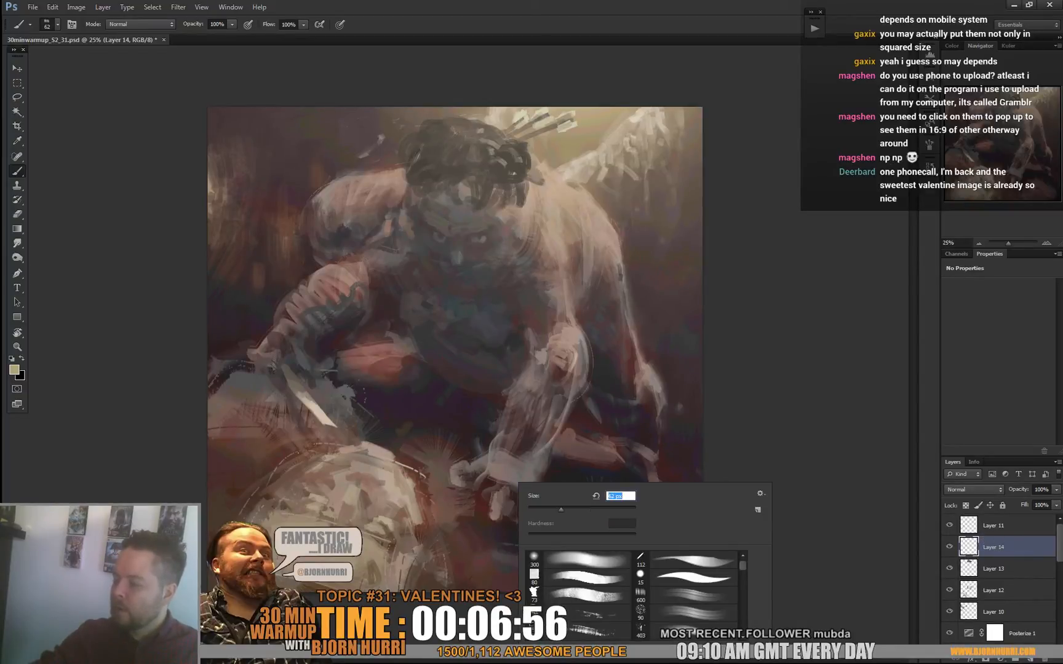
left_click(496, 477, "alt")
right_click(513, 456)
mouse_move(556, 482)
left_mouse_down()
mouse_move(567, 482)
mouse_move(549, 482)
left_mouse_up()
mouse_move(443, 371)
left_mouse_down()
mouse_move(451, 427)
mouse_move(477, 482)
left_mouse_up()
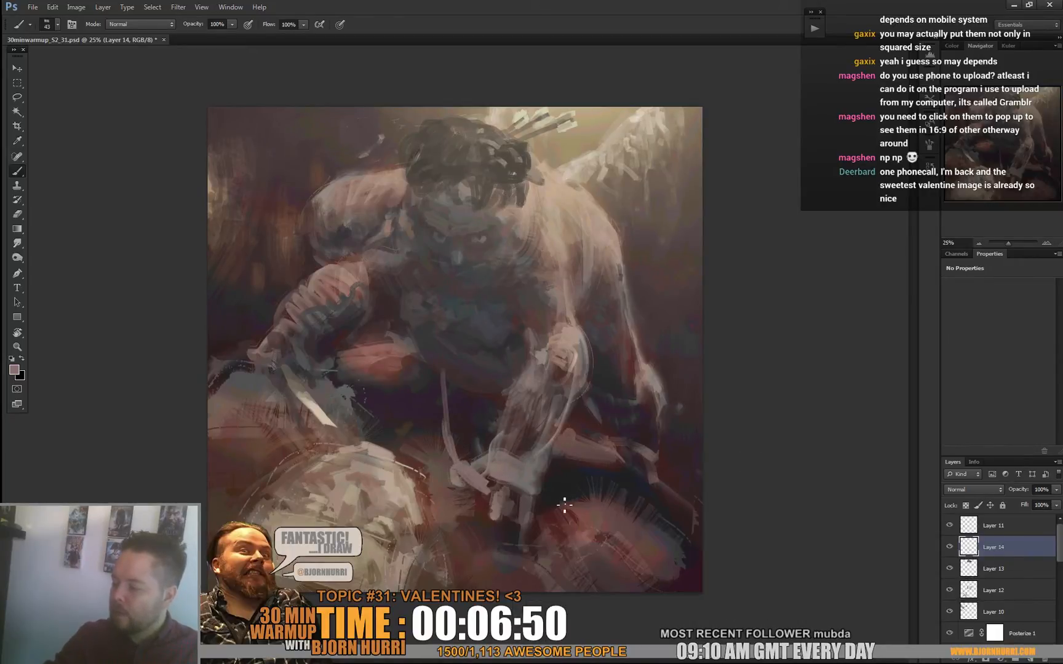
left_click_drag(538, 501, 653, 417)
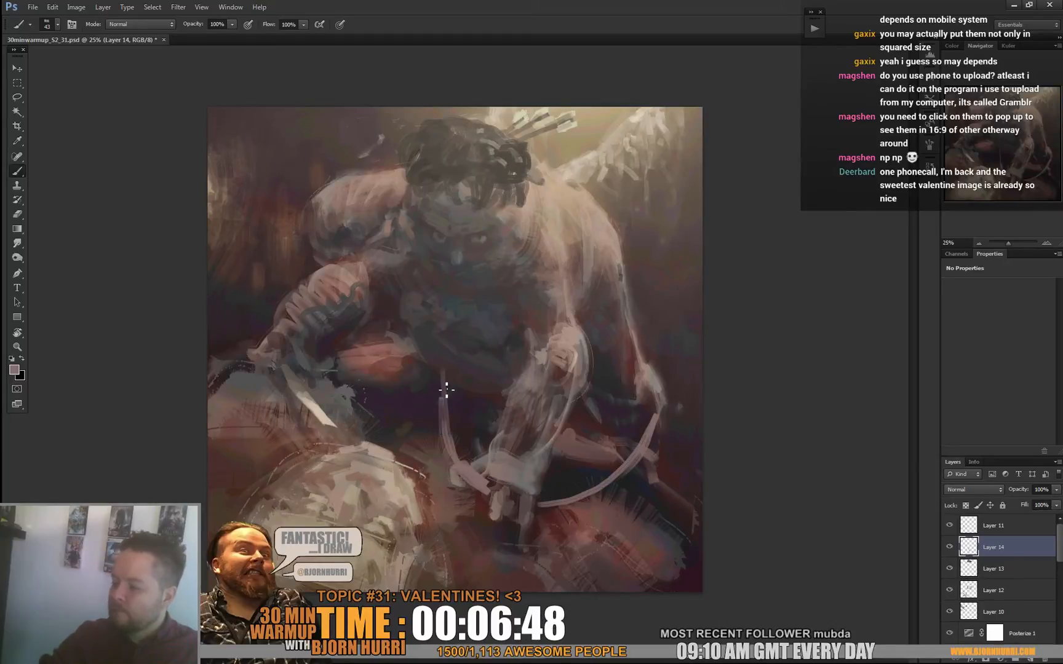
Draw a straight bowstring between the bow's tips with the square brush, undoing the 21 px line and redrawing it at 11 px.
right_click(675, 422)
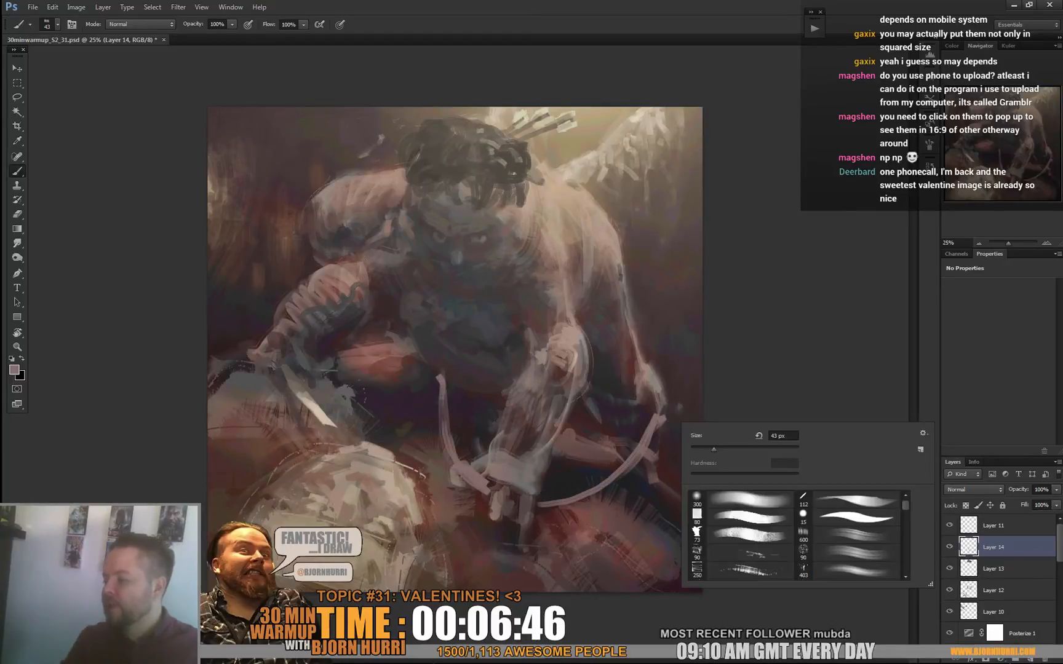
left_click(741, 517)
type("21")
key("Return")
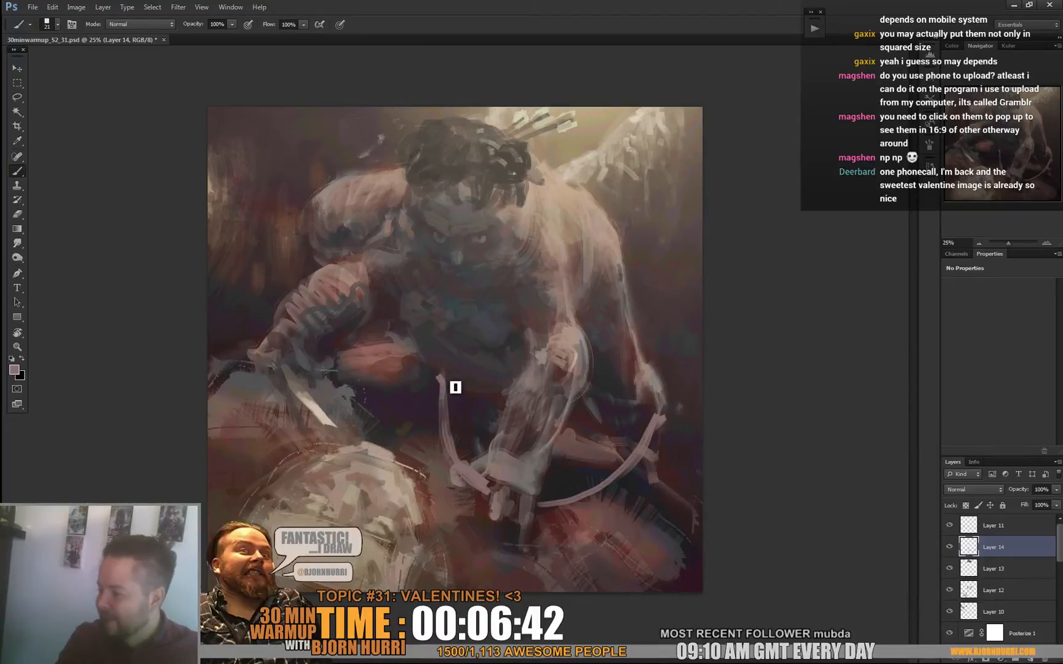
left_click(661, 419, "shift")
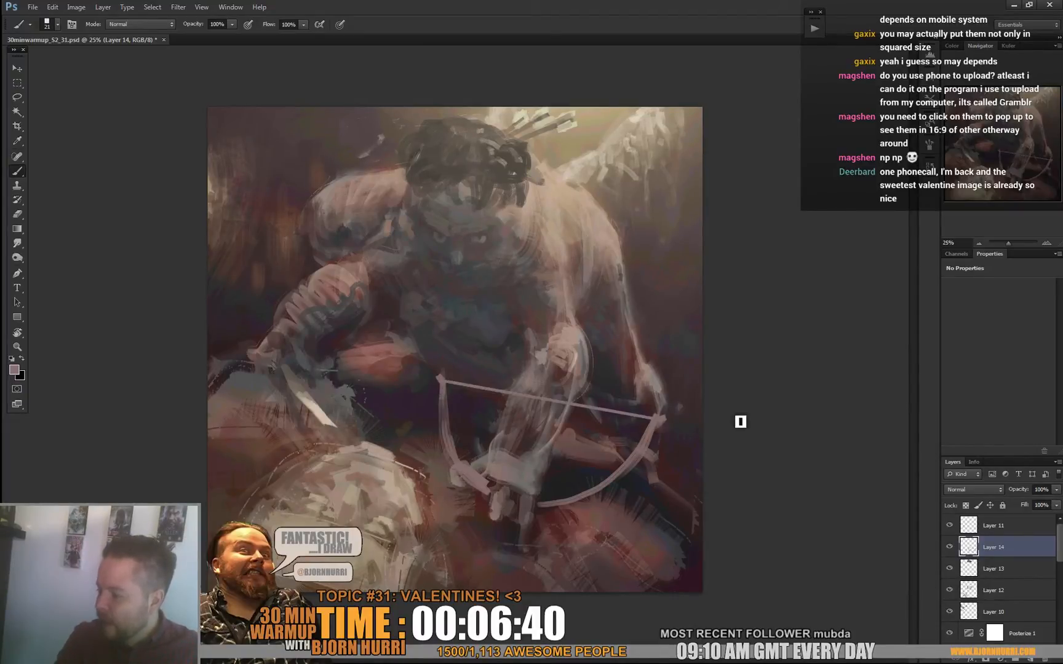
key("ctrl+z")
right_click(662, 422)
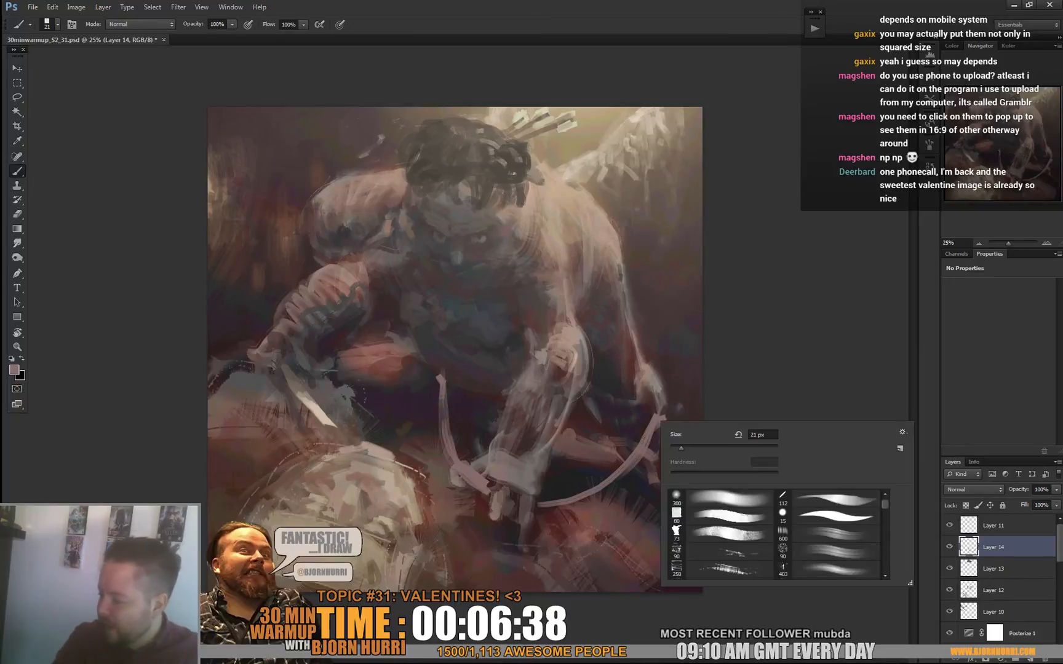
left_click_drag(676, 448, 676, 448)
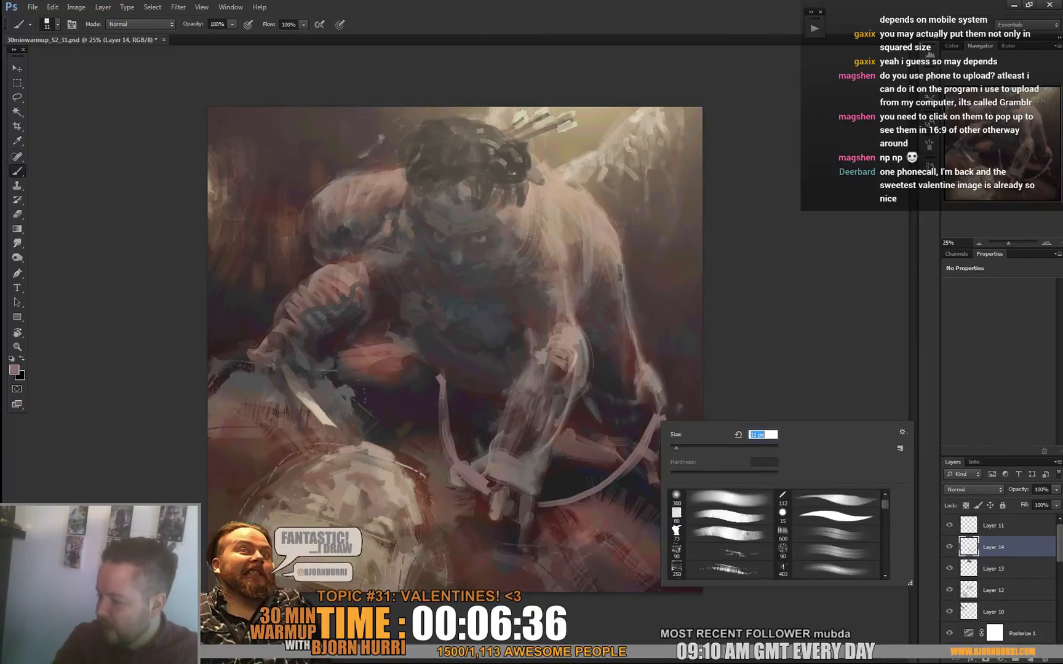
key("Return")
left_click(657, 424, "shift")
Erase the part of the bowstring that crosses the creature's forearm.
key("e")
left_click(517, 399)
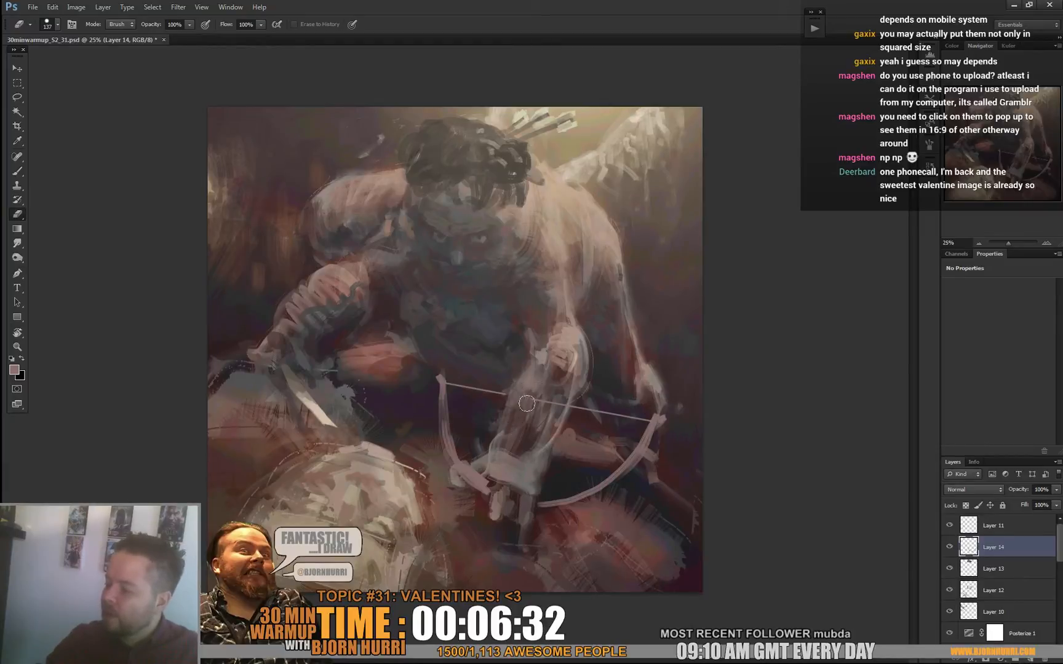
left_click_drag(558, 393, 565, 401)
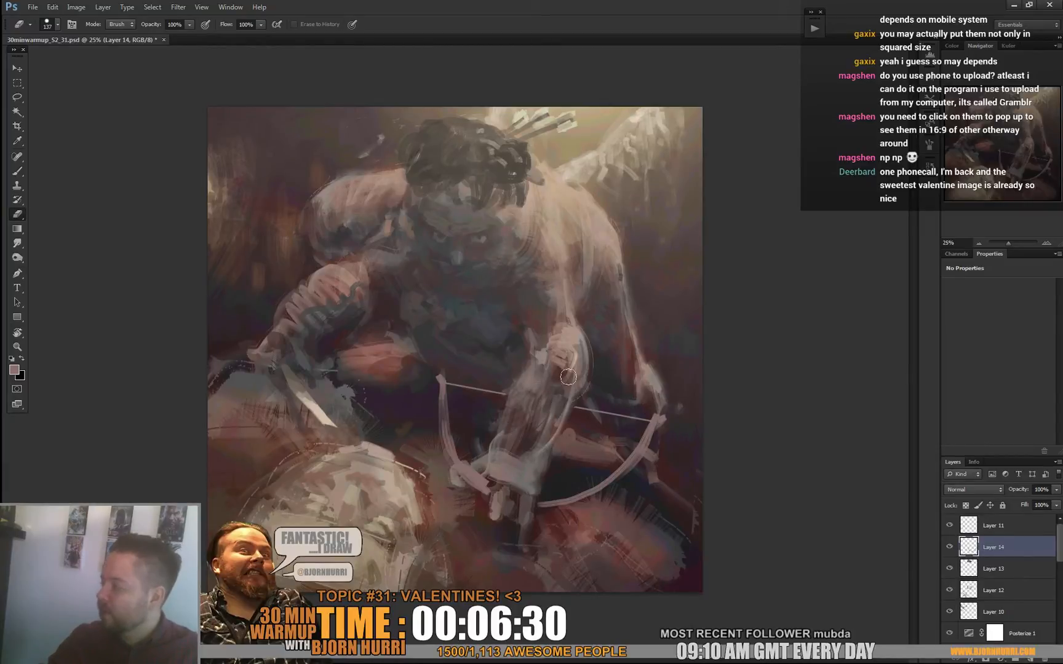
Load Layer 14's painted area as a selection and darken the bow's limb and string with a 172 px brush in sampled dark tones.
key("b")
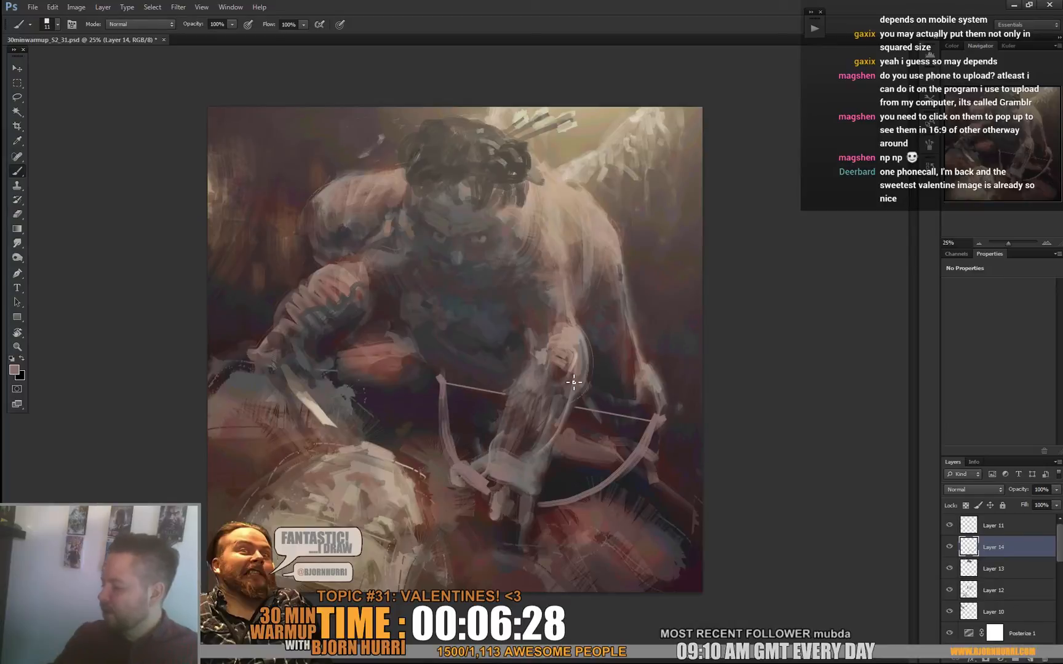
left_click(968, 547, "ctrl")
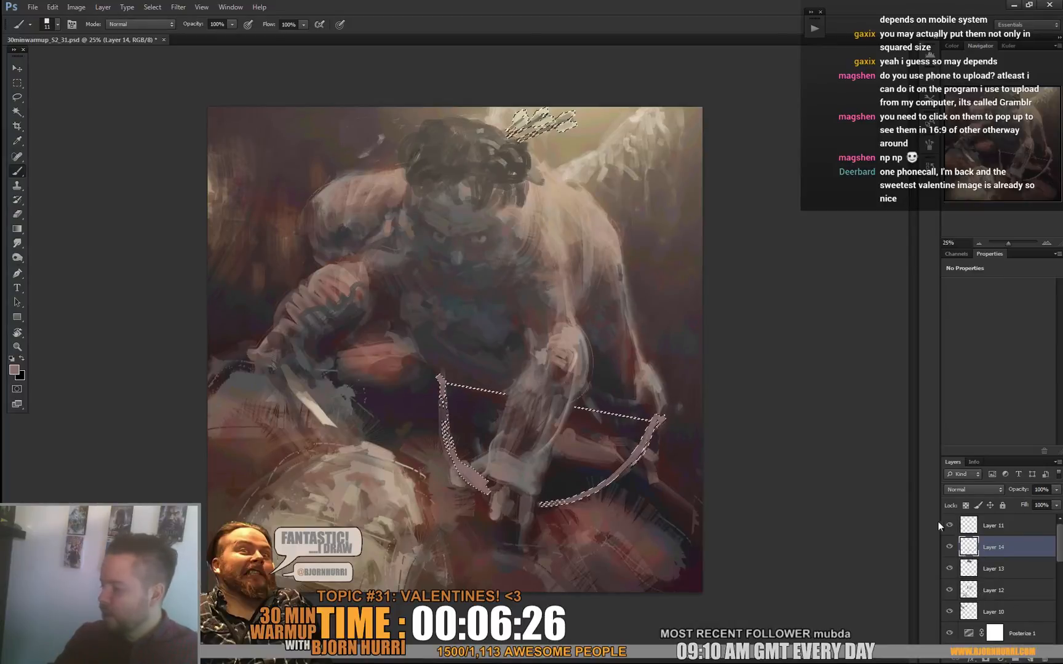
right_click(530, 401)
mouse_move(544, 425)
left_mouse_down()
mouse_move(584, 425)
mouse_move(560, 429)
left_mouse_up()
left_click(427, 415, "alt")
right_click(495, 404)
left_click(496, 314, "alt")
left_click_drag(447, 384, 436, 444)
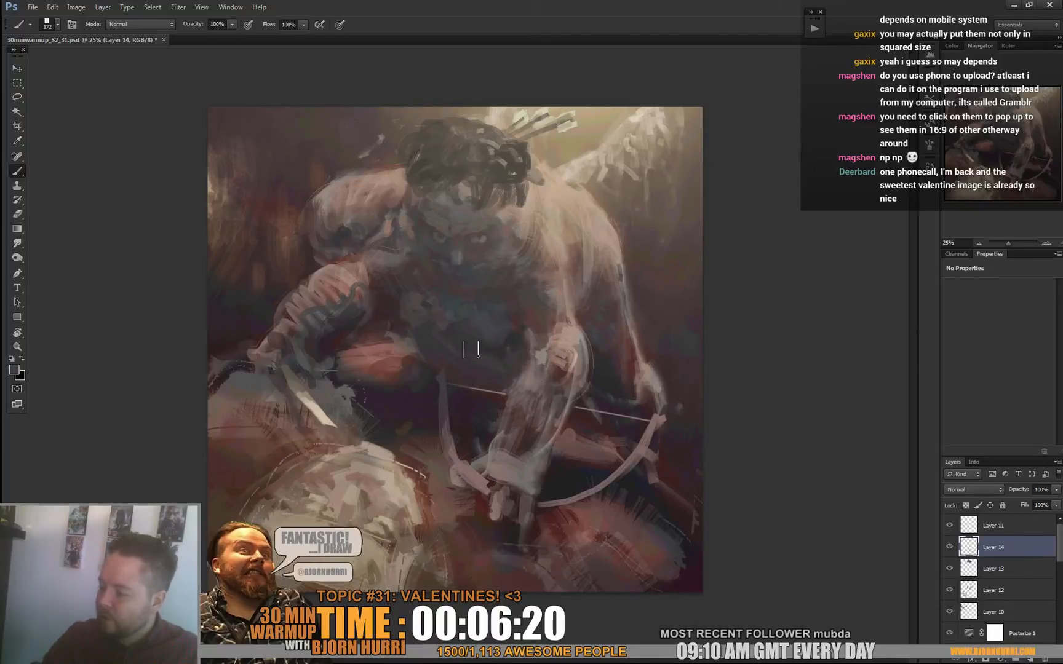
left_click(472, 377, "alt")
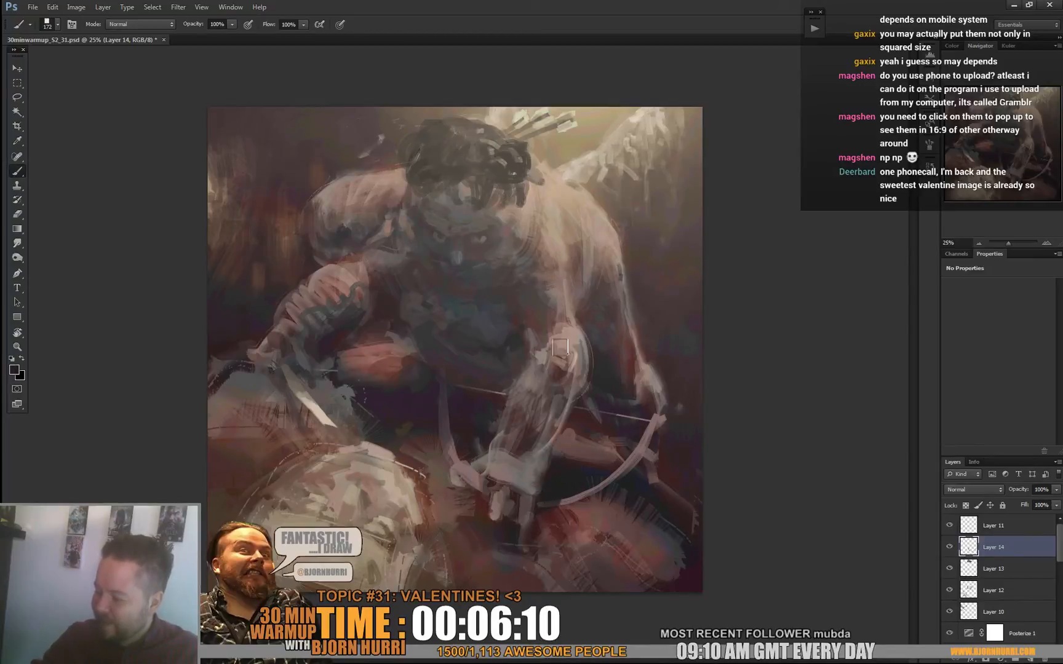
Reduce the brush size and paint over the bow's limb where it curves toward the gripping hand.
right_click(497, 487)
left_click(538, 511)
left_click(449, 464)
left_click_drag(449, 464, 487, 492)
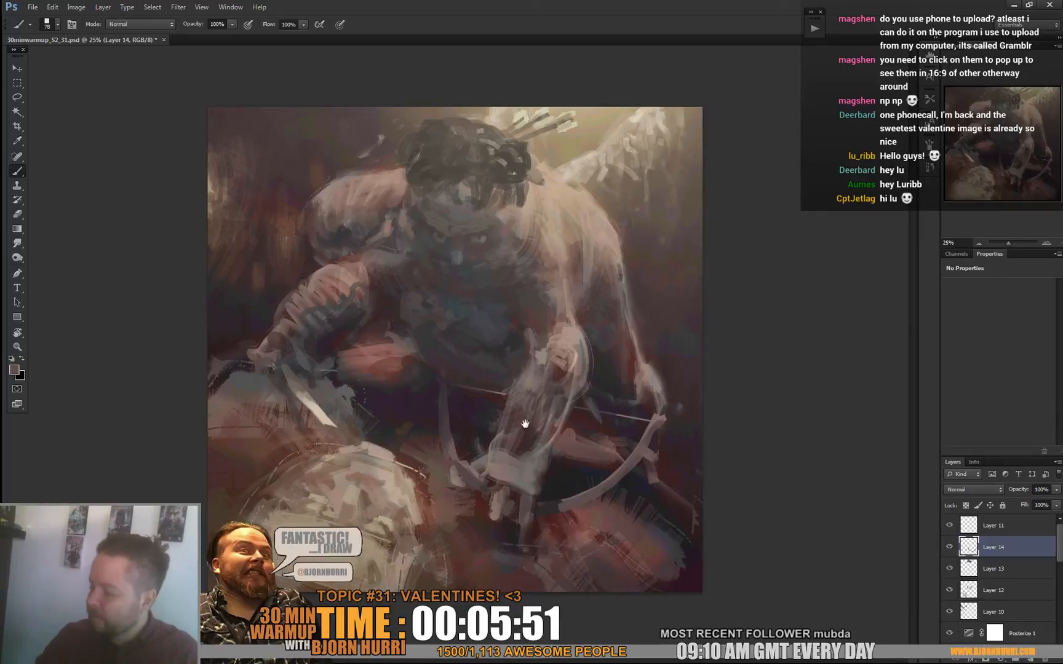
Refine the bow's edge and the fingers beside it with a 17 px brush in tones sampled around the hand.
right_click(480, 461)
left_click(498, 490)
left_click(468, 469, "alt")
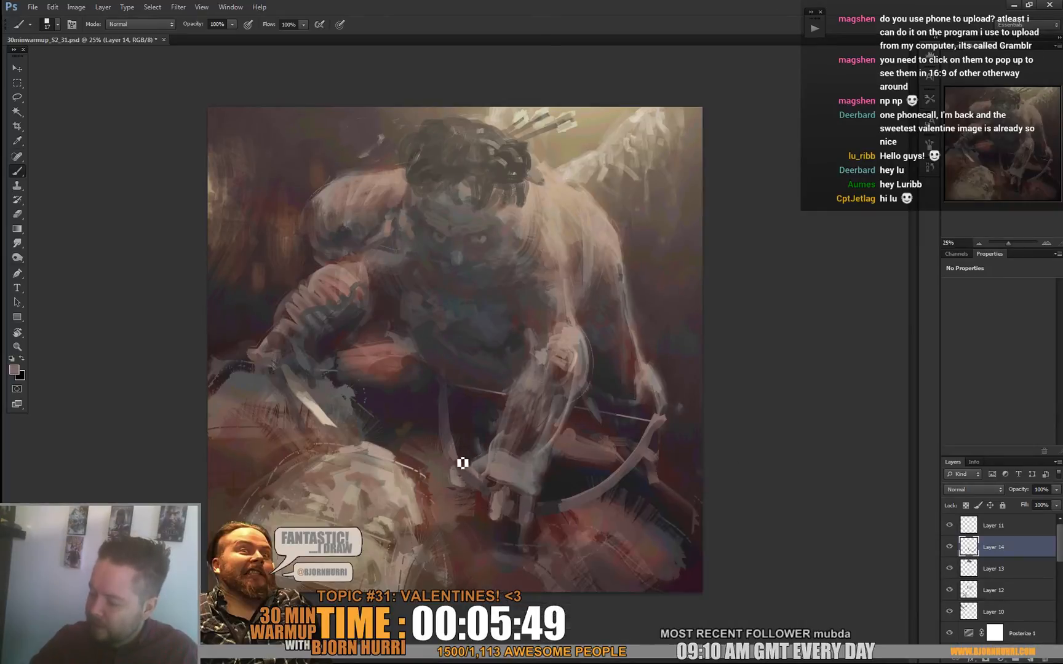
left_click(460, 468, "alt")
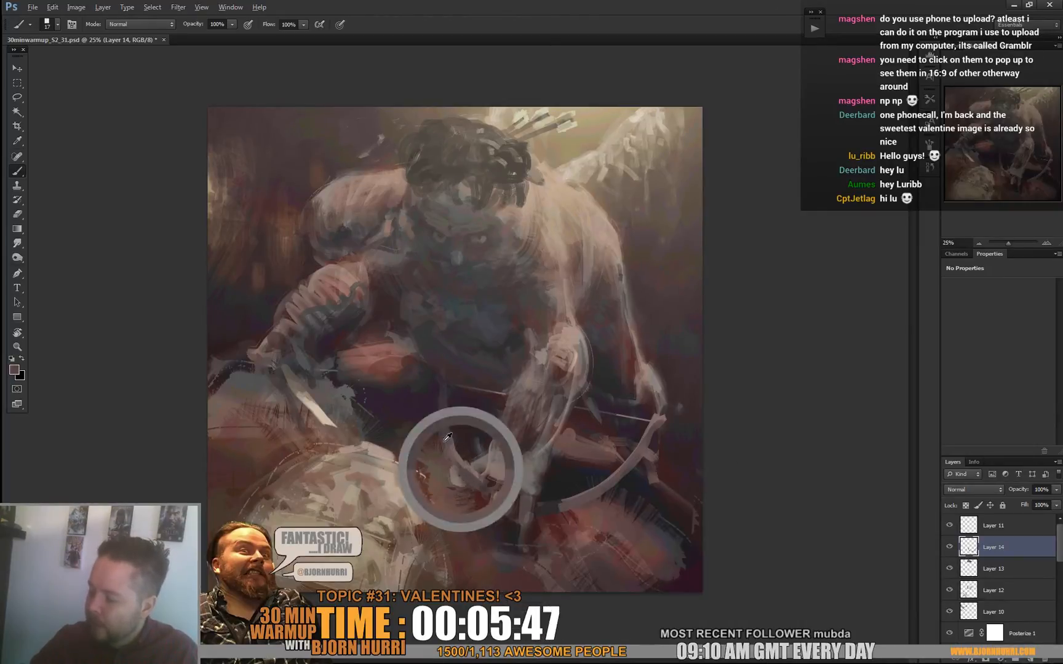
Set the brush size to 55 px and paint the hand over the bow's grip in sampled tones.
right_click(527, 466)
left_click(556, 491)
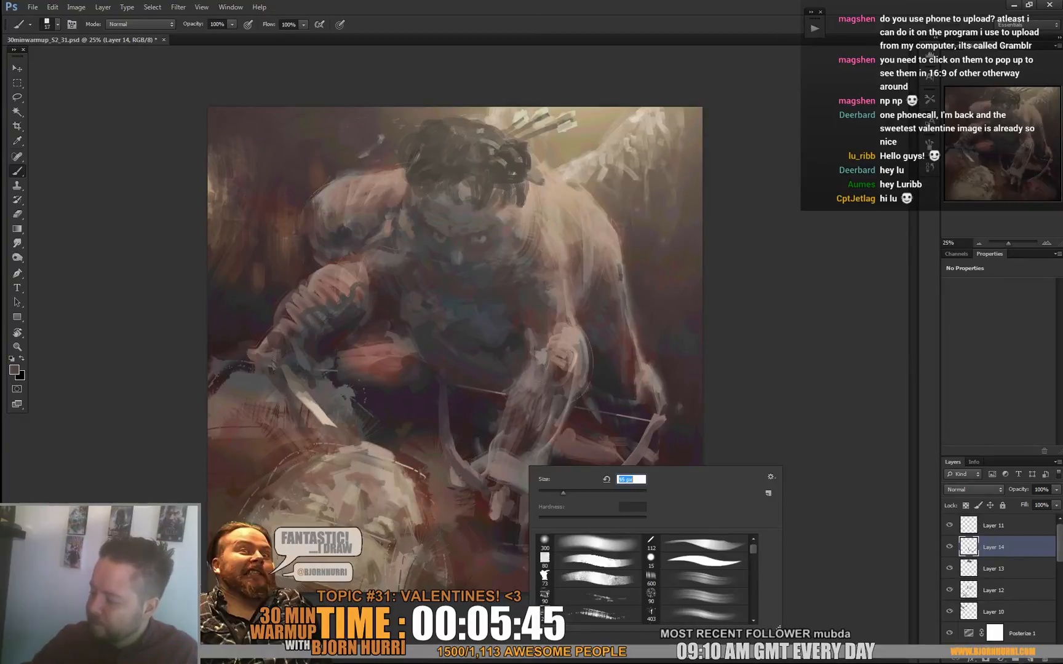
left_click(490, 485, "alt")
mouse_move(494, 479)
left_mouse_down()
mouse_move(499, 495)
mouse_move(505, 476)
left_mouse_up()
left_click(503, 476, "alt")
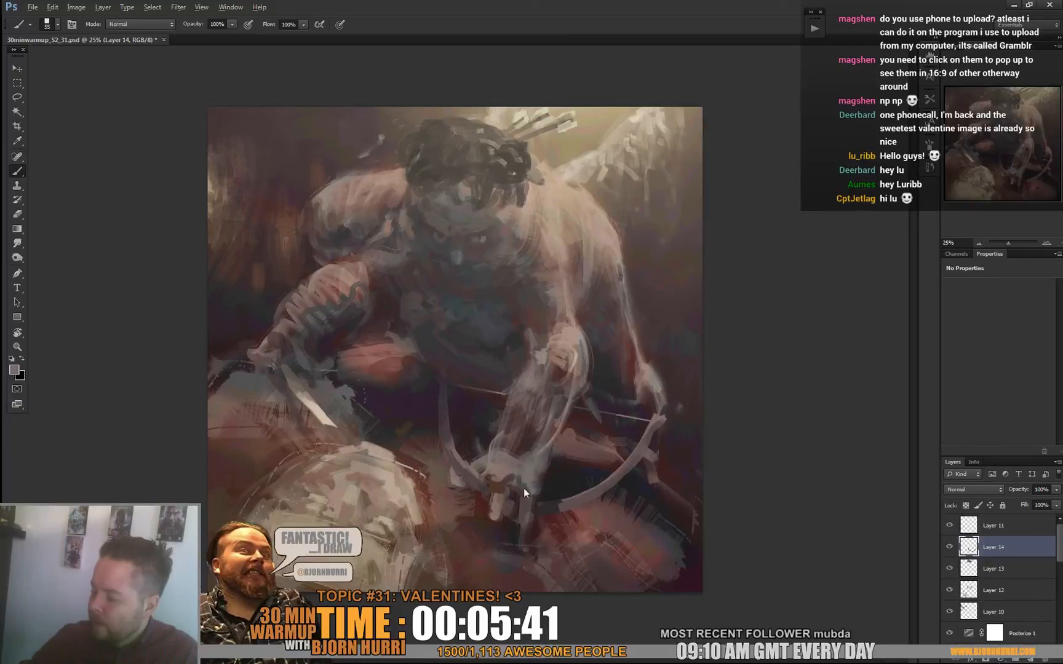
Build up the back of the gripping hand and its wrist with several tones sampled from the lower arm.
left_click(540, 447, "alt")
mouse_move(537, 488)
left_mouse_down()
mouse_move(525, 443)
mouse_move(538, 460)
mouse_move(519, 471)
mouse_move(514, 446)
mouse_move(502, 471)
mouse_move(477, 455)
left_mouse_up()
left_click(530, 457, "alt")
left_click(505, 462, "alt")
left_click(487, 456, "alt")
left_click(492, 458, "alt")
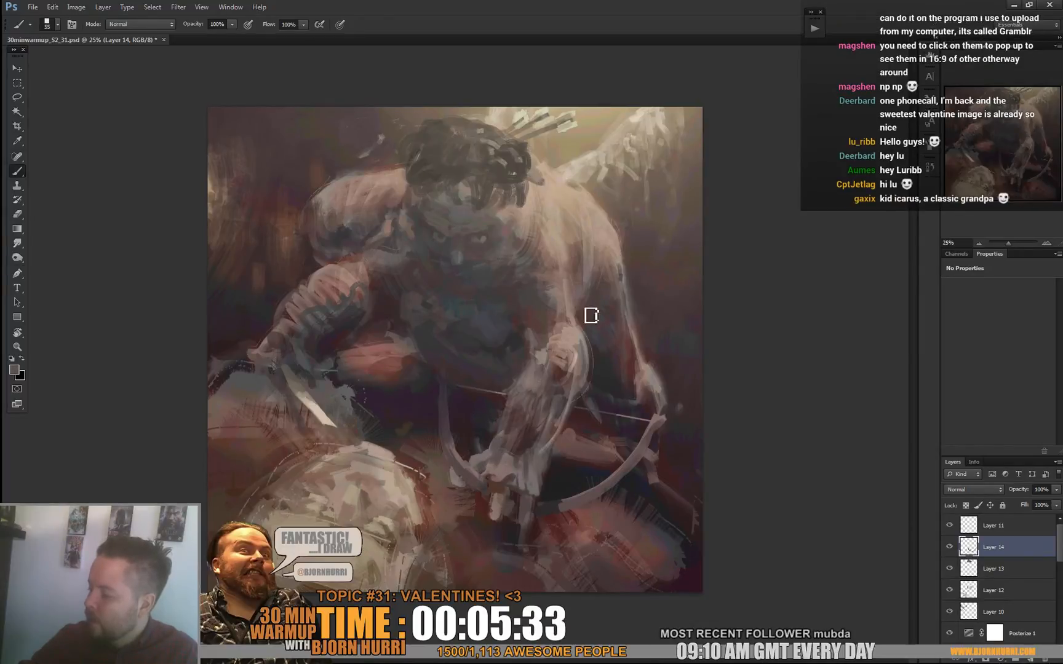
Strengthen the forearm above the bow hand with a sampled skin tone and make Layer 11 active.
left_click(566, 395, "alt")
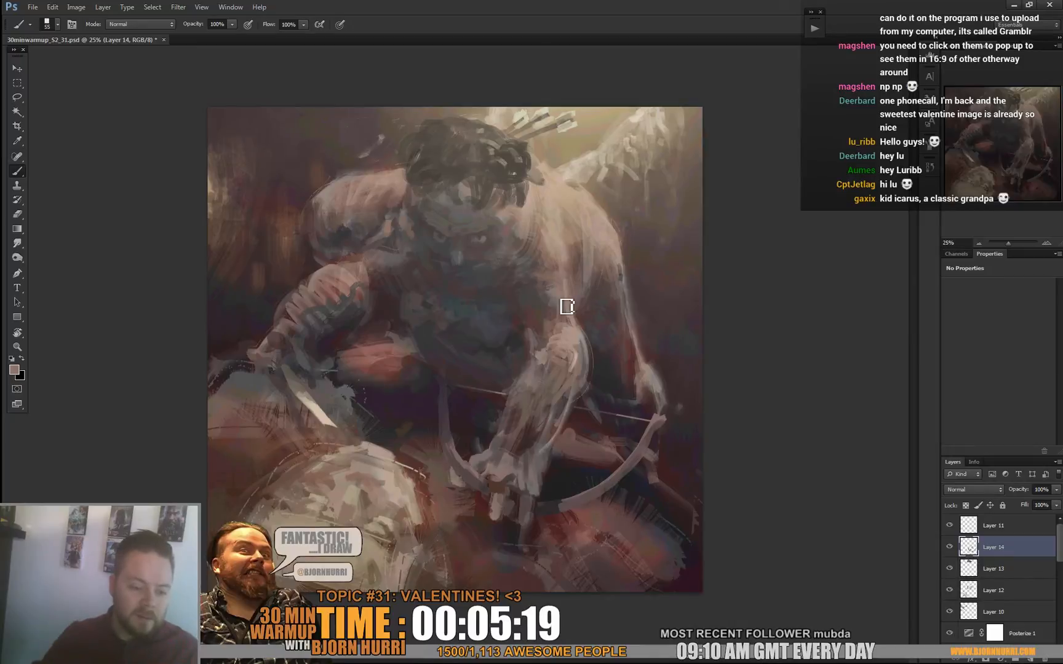
left_click(984, 524)
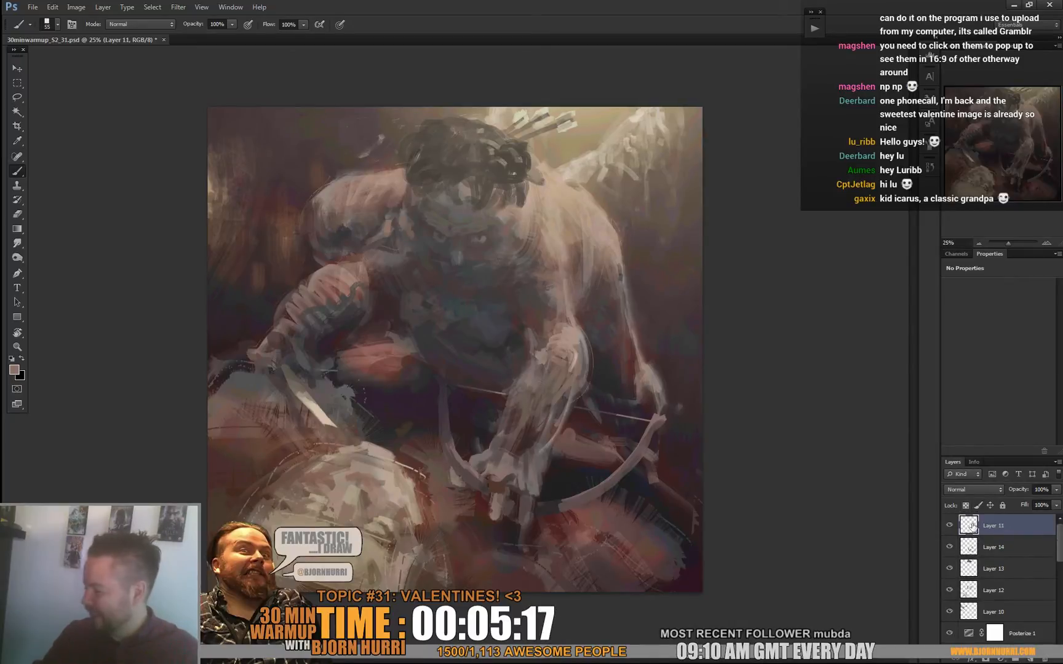
Reshape the knife blade and its grip by alternating the eraser with a 34 px brush in sampled grey tones.
key("e")
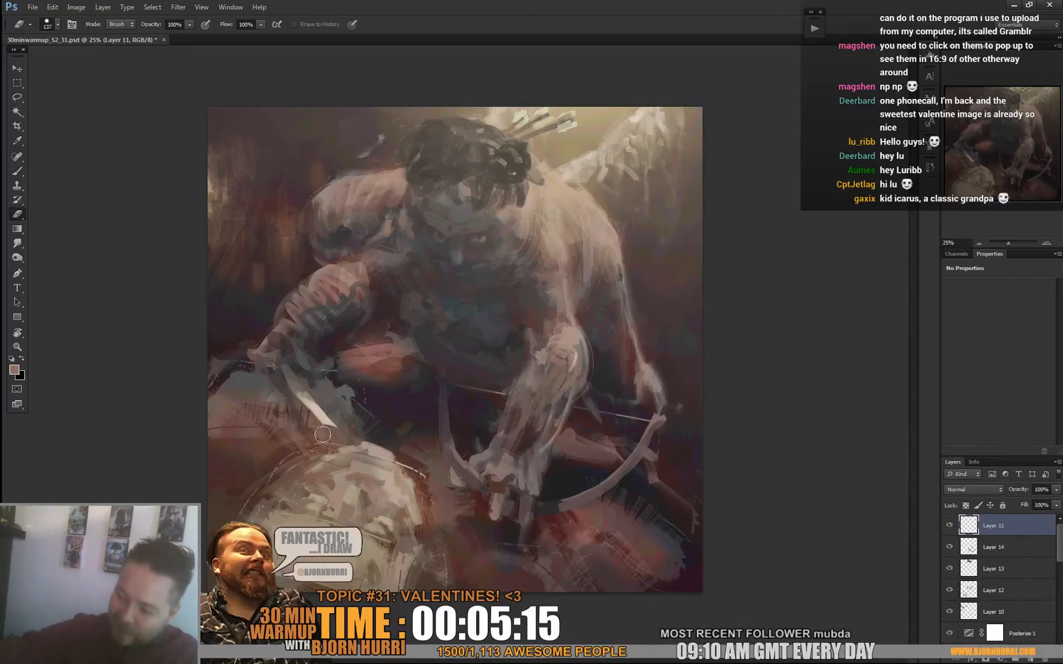
key("b")
right_click(295, 381)
key("Escape")
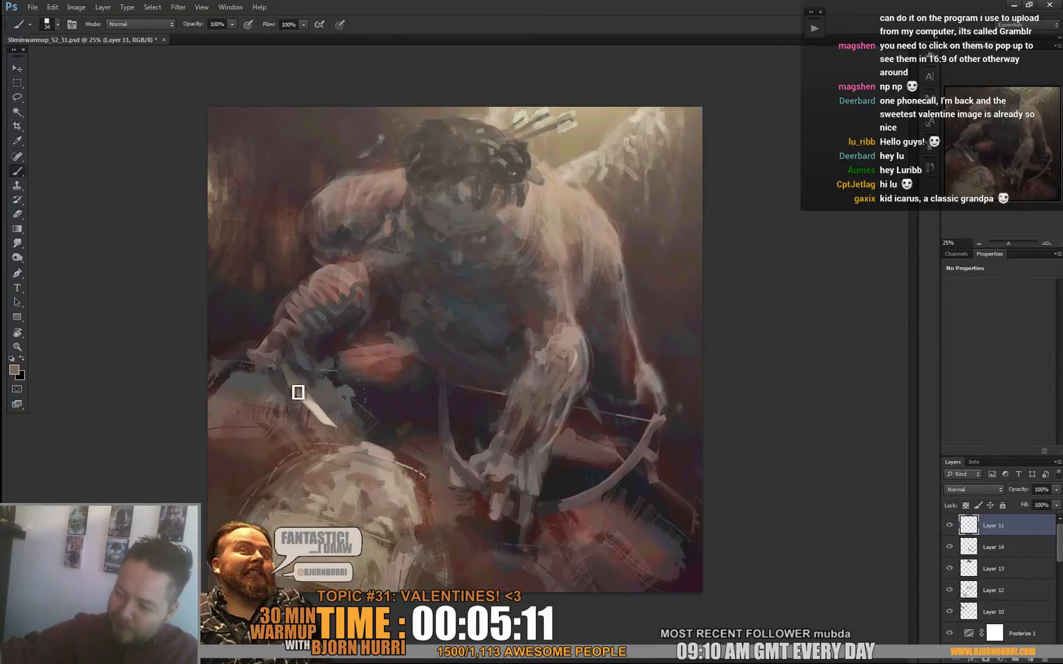
key("e")
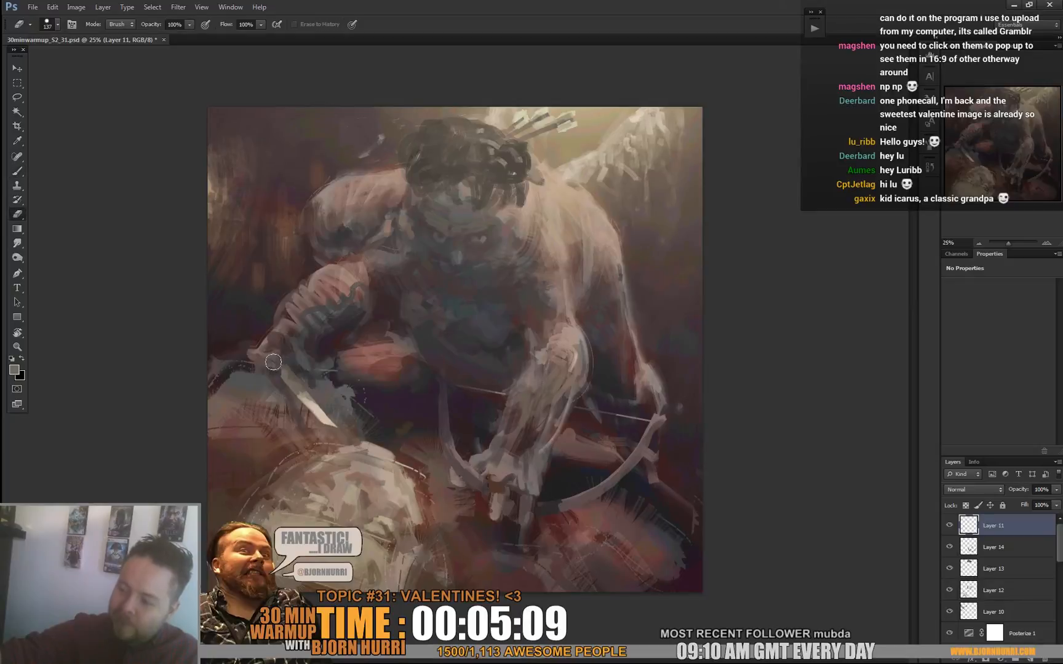
key("b")
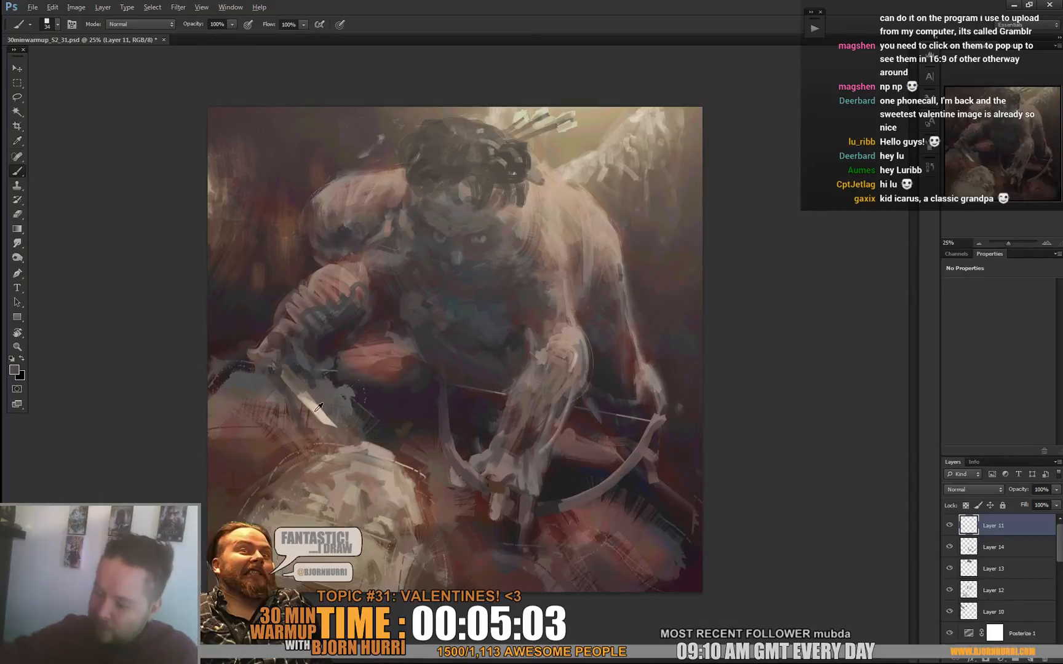
Extend the knife's tip with a light tone sampled from the blade and trim its edges with the eraser.
left_click(316, 409, "alt")
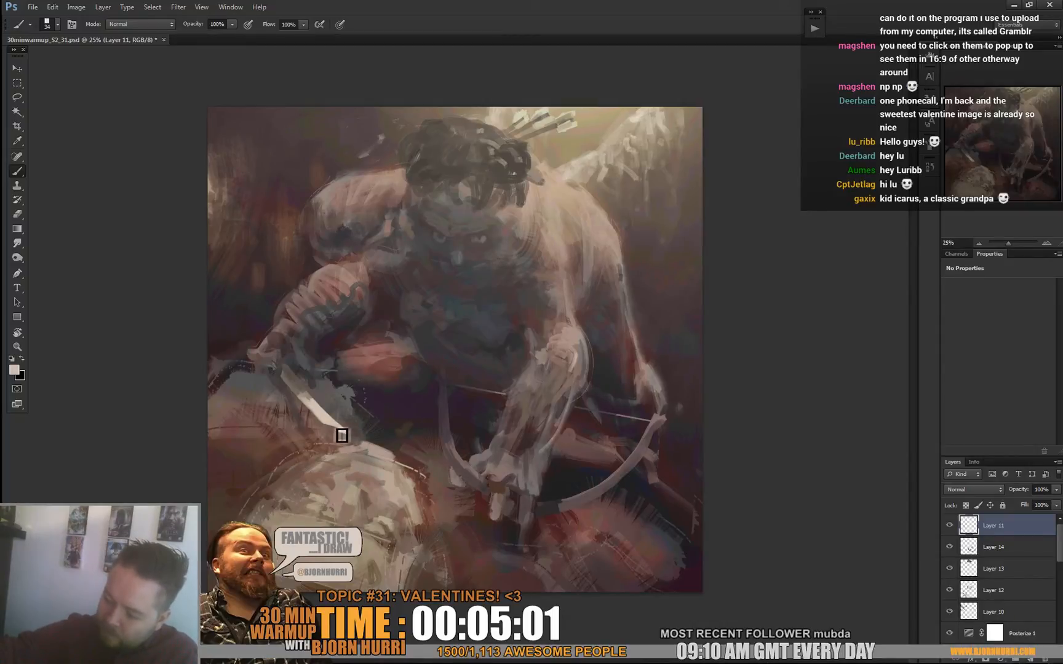
key("e")
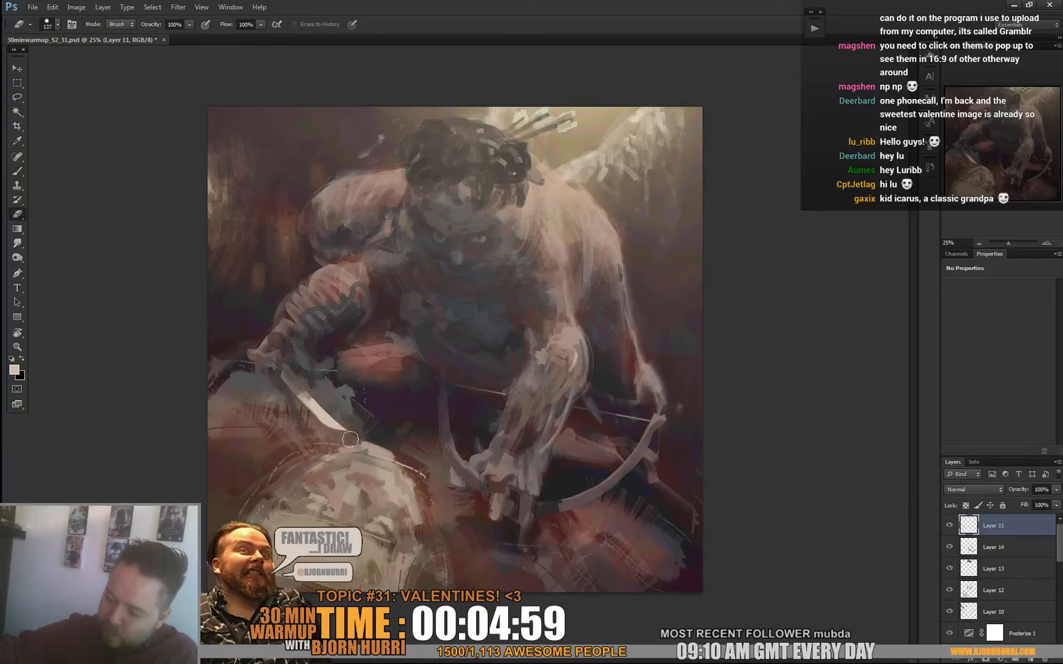
key("b")
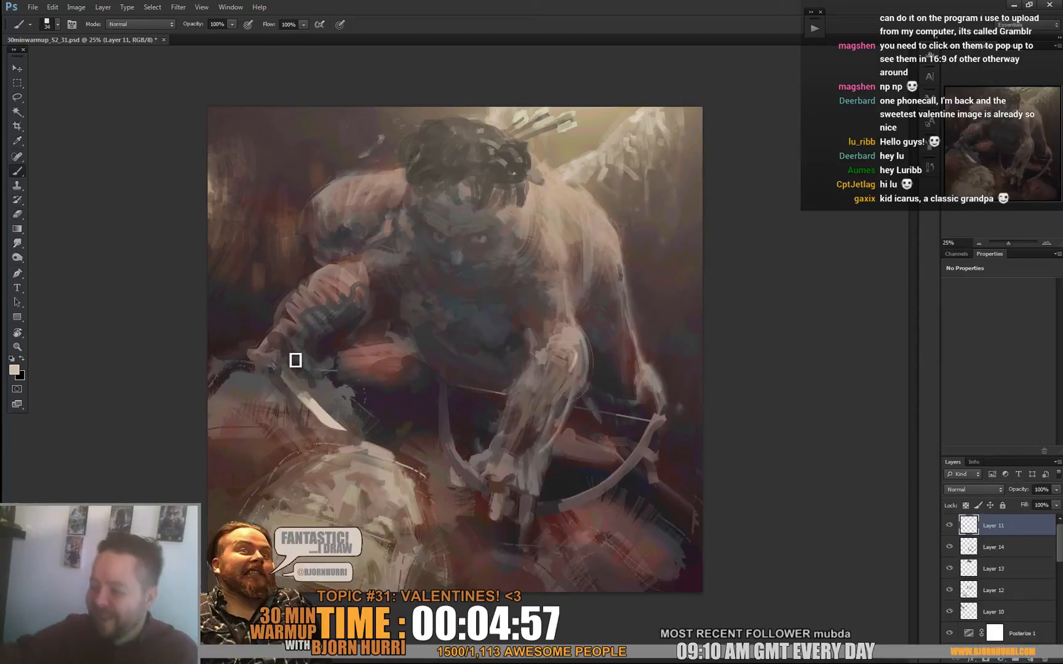
key("e")
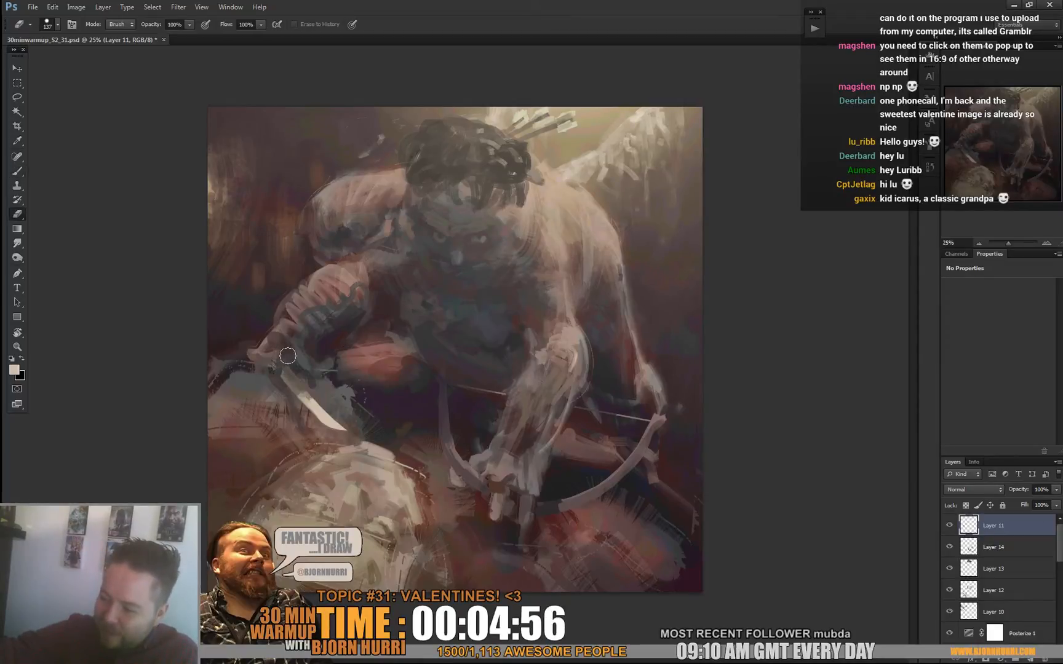
key("b")
Add a new layer above Layer 14 and paint dark sampled tones around the knife hand.
left_click(948, 525)
left_click(948, 526)
left_click(998, 545)
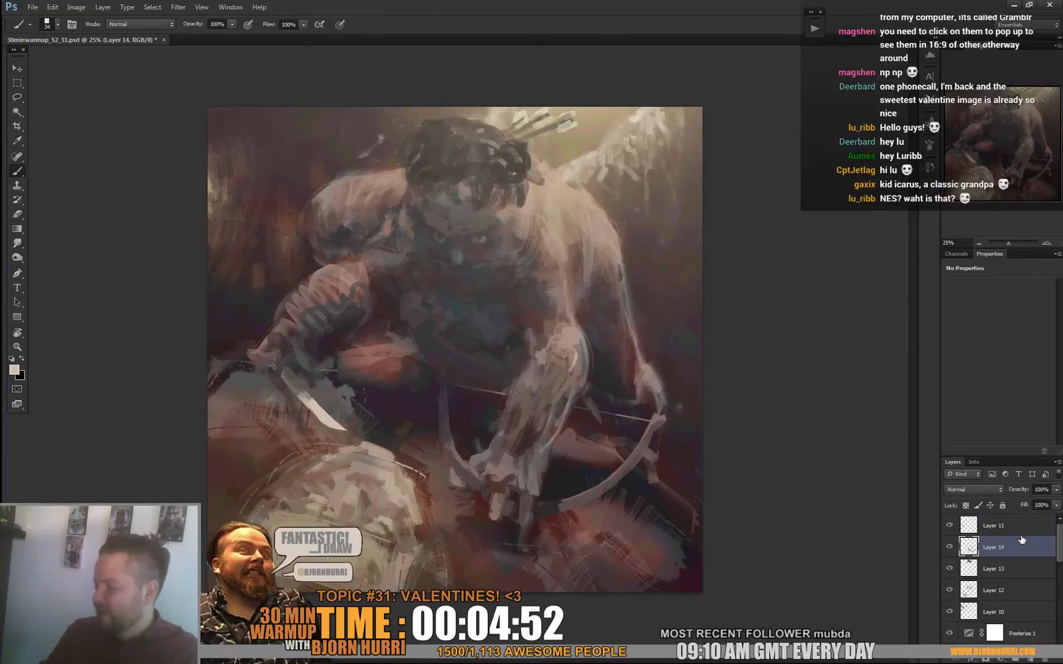
left_click(1030, 659)
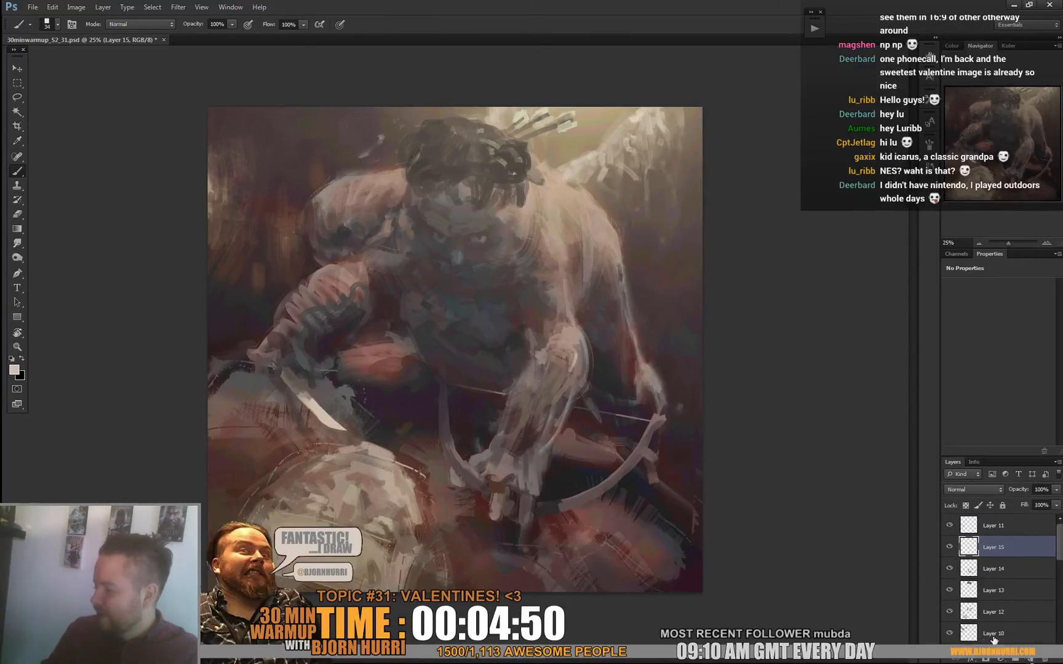
left_click(254, 359, "alt")
left_click(243, 368, "alt")
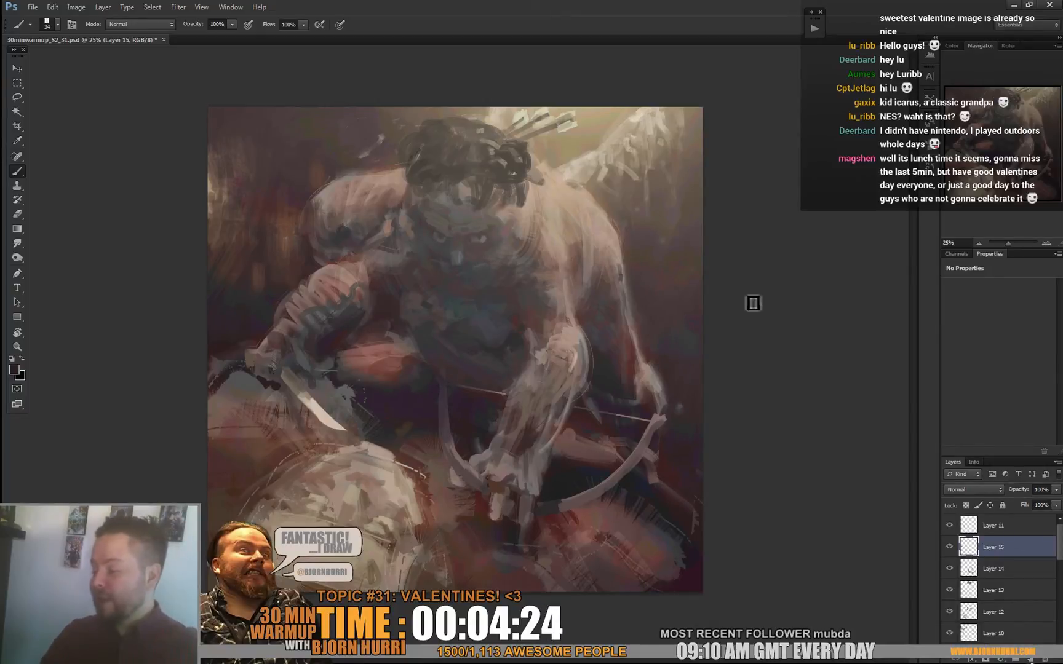
left_click(653, 374, "alt")
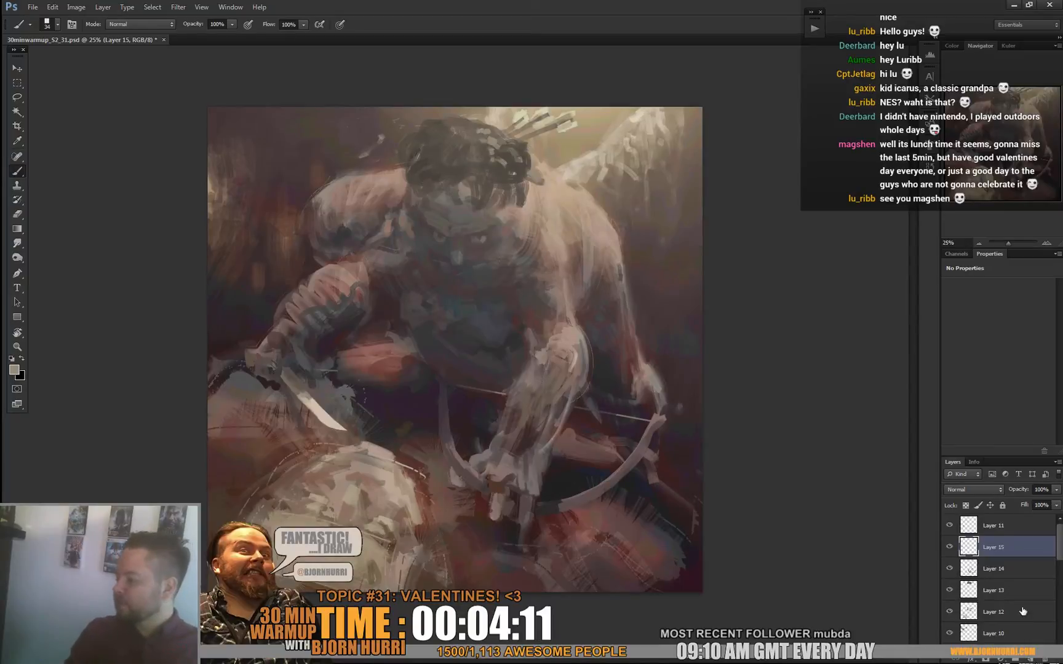
Add a new layer above Layer 11 and paint bright highlights on the bow arm's upper part and elbow with a 22 px brush.
left_click(1020, 533)
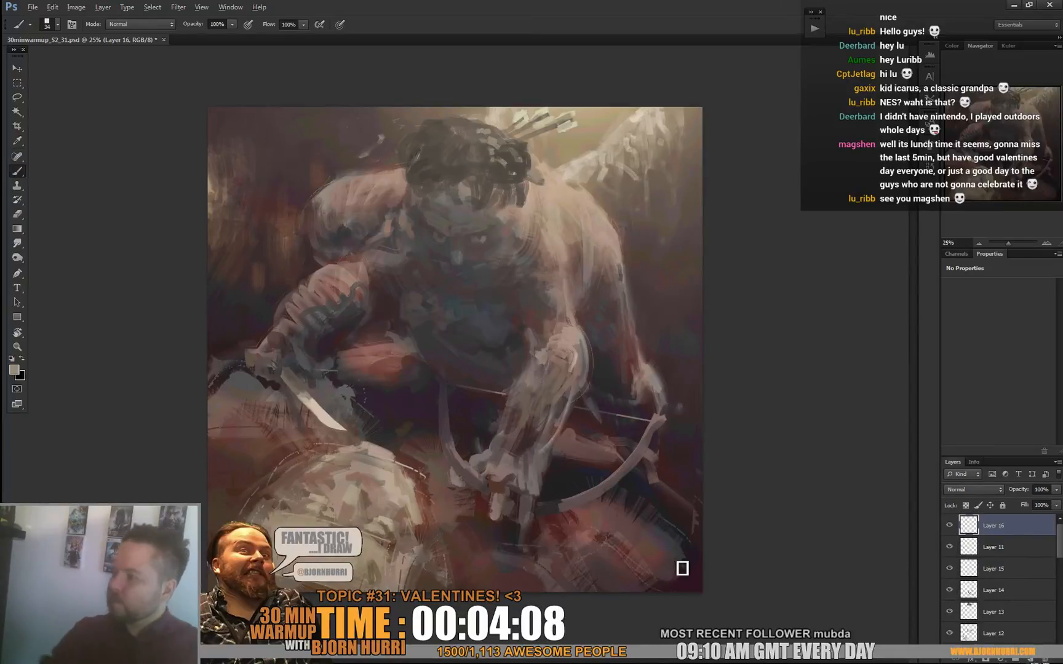
left_click(647, 94, "alt")
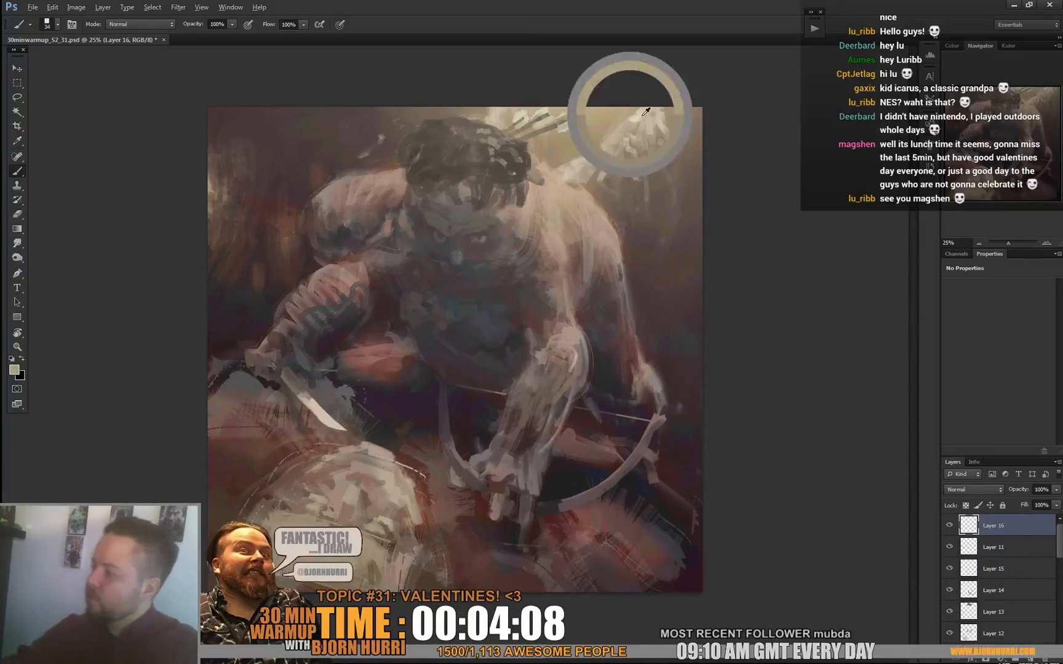
right_click(561, 243)
left_click(562, 249)
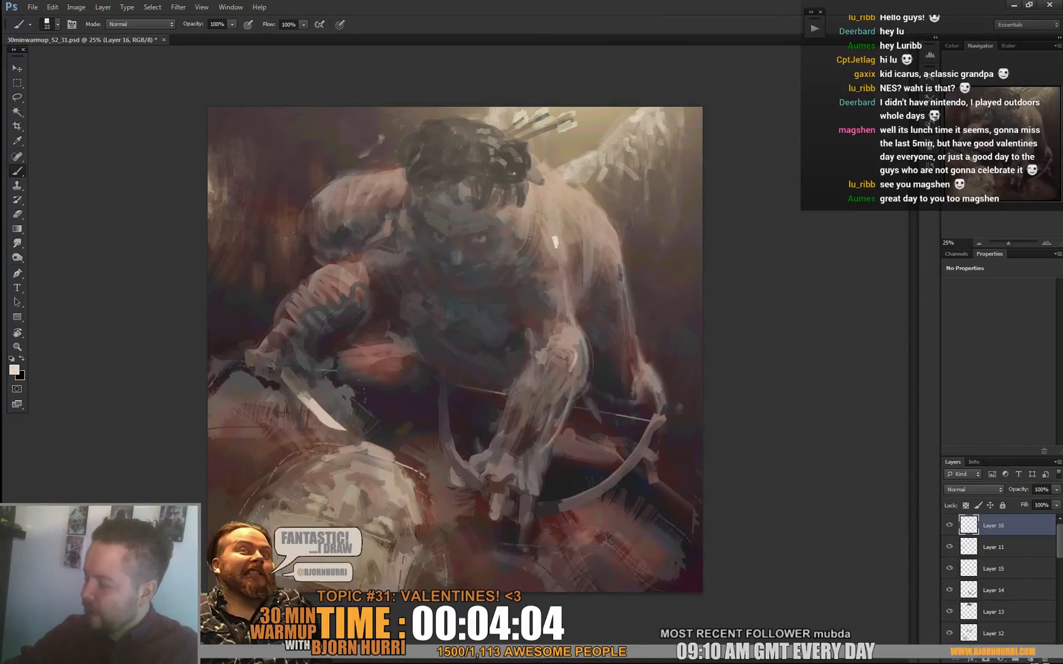
left_click(575, 341)
left_click_drag(576, 343, 573, 358)
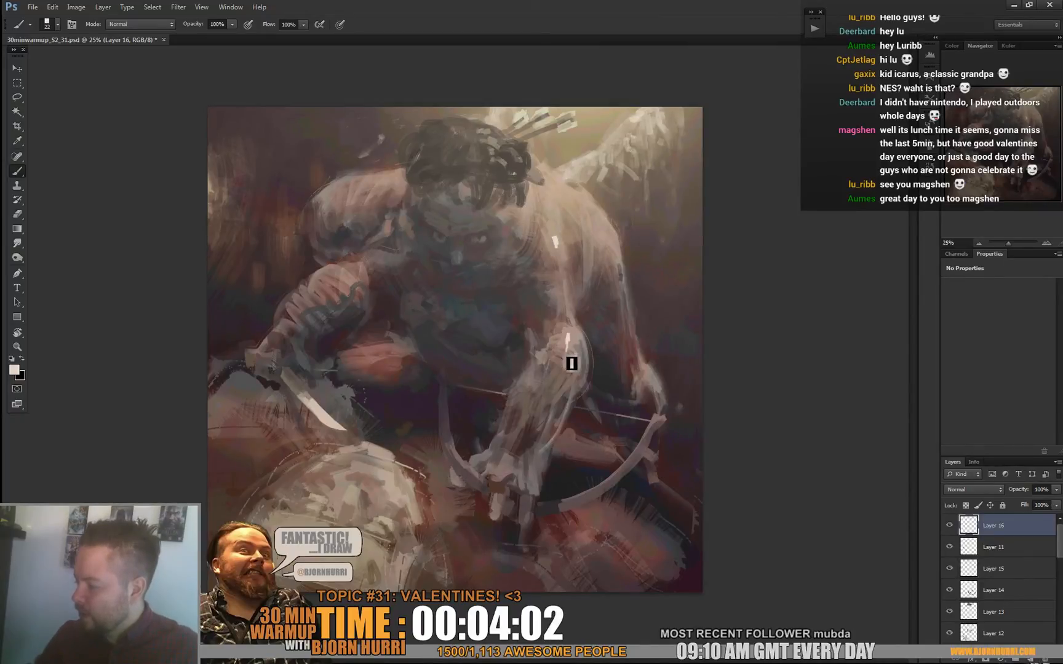
left_click(581, 365)
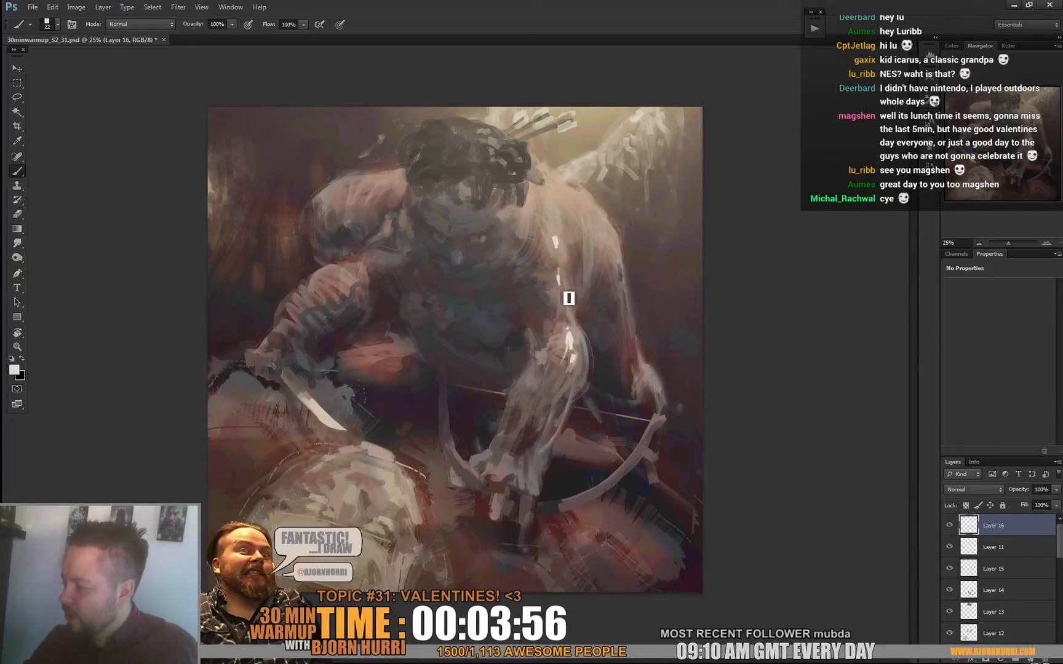
Soften the arm highlights with the eraser and add bright accents along the neck, both shoulders and the rear wrist.
key("e")
key("b")
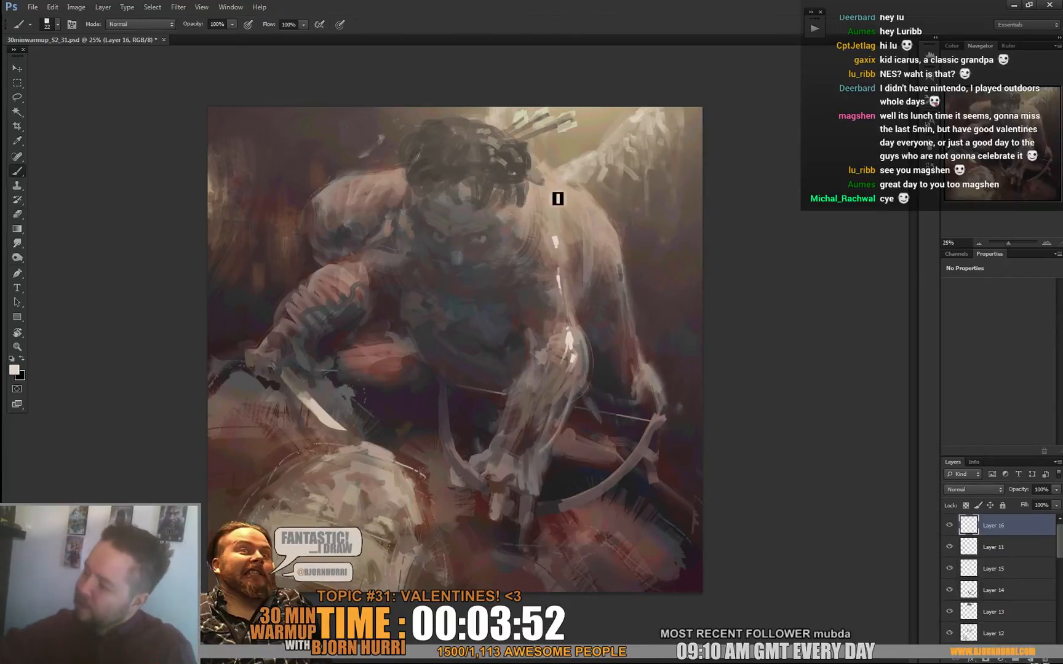
left_click_drag(536, 184, 550, 191)
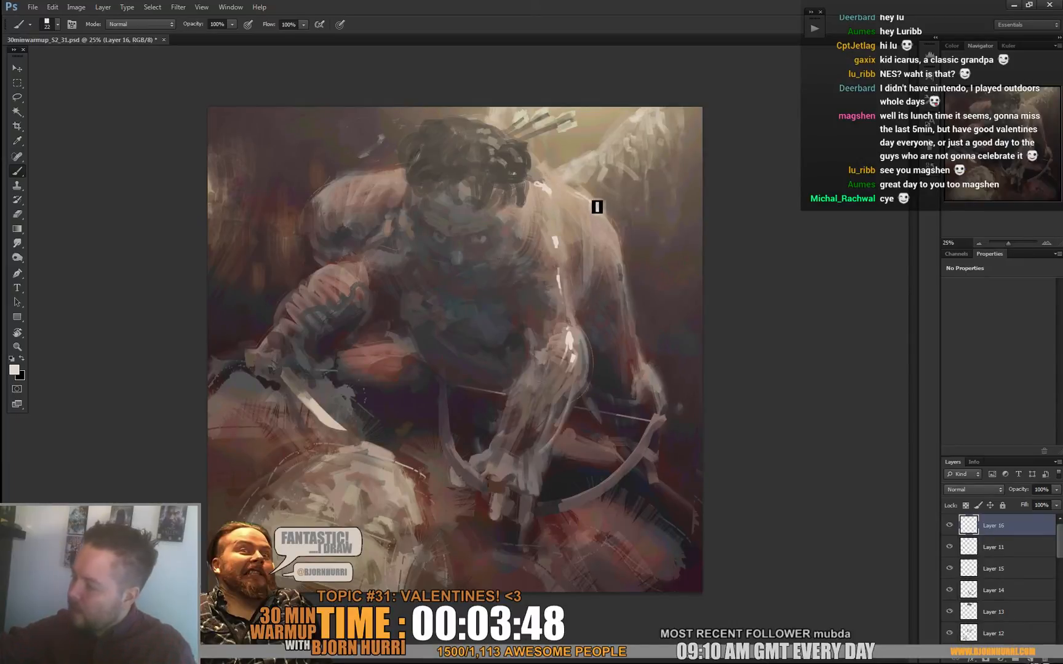
left_click_drag(578, 194, 600, 214)
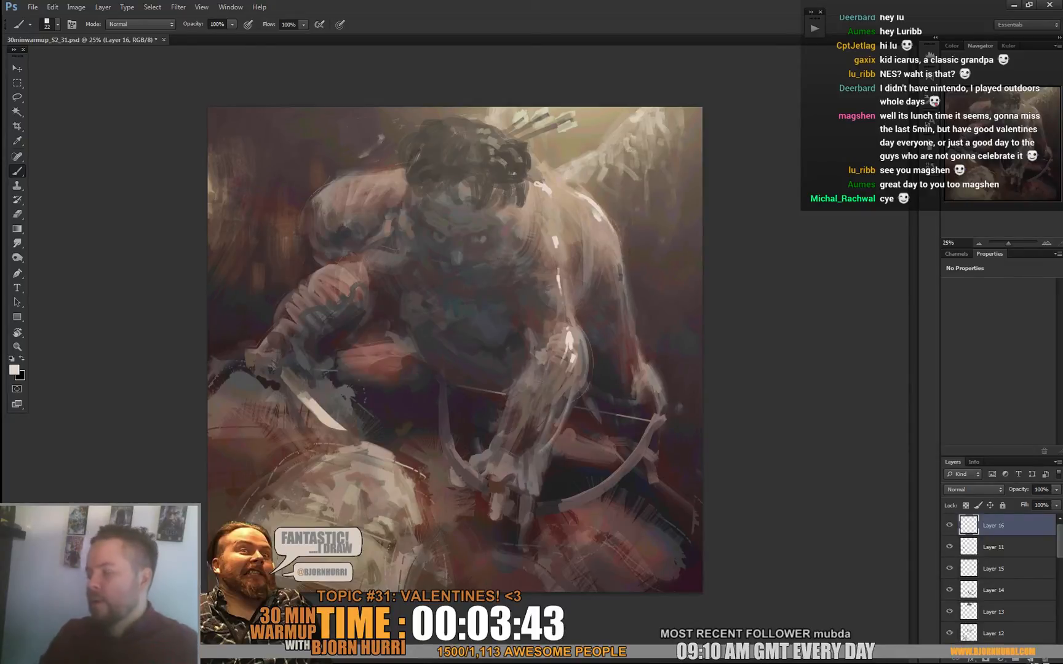
key("e")
key("b")
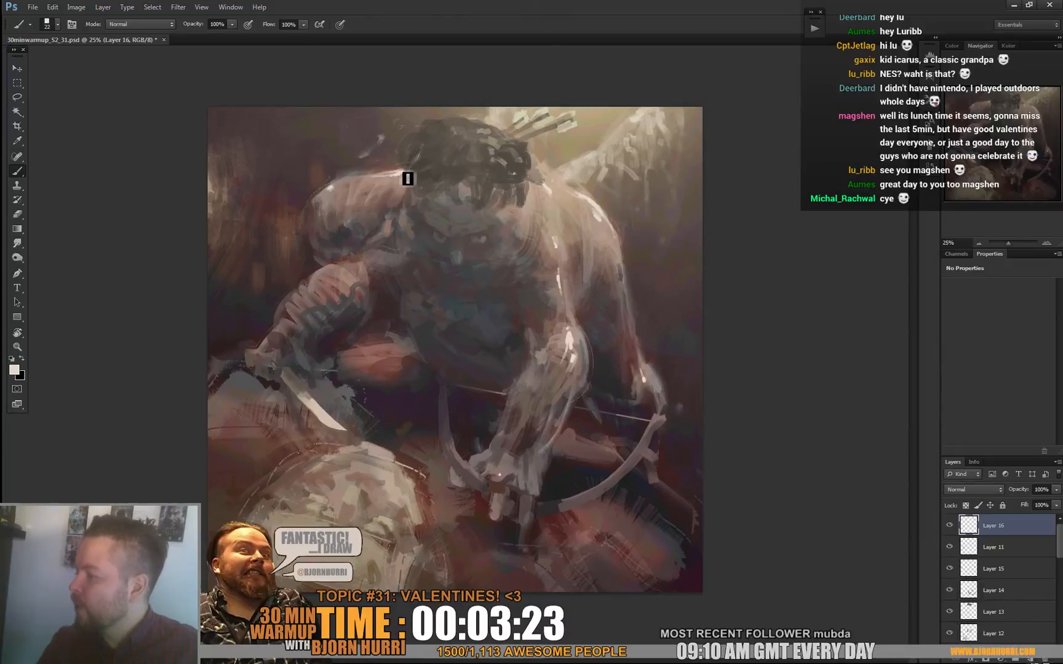
Trim the highlight on the knife-side shoulder with the eraser and add a softened highlight to the knife arm's elbow.
key("e")
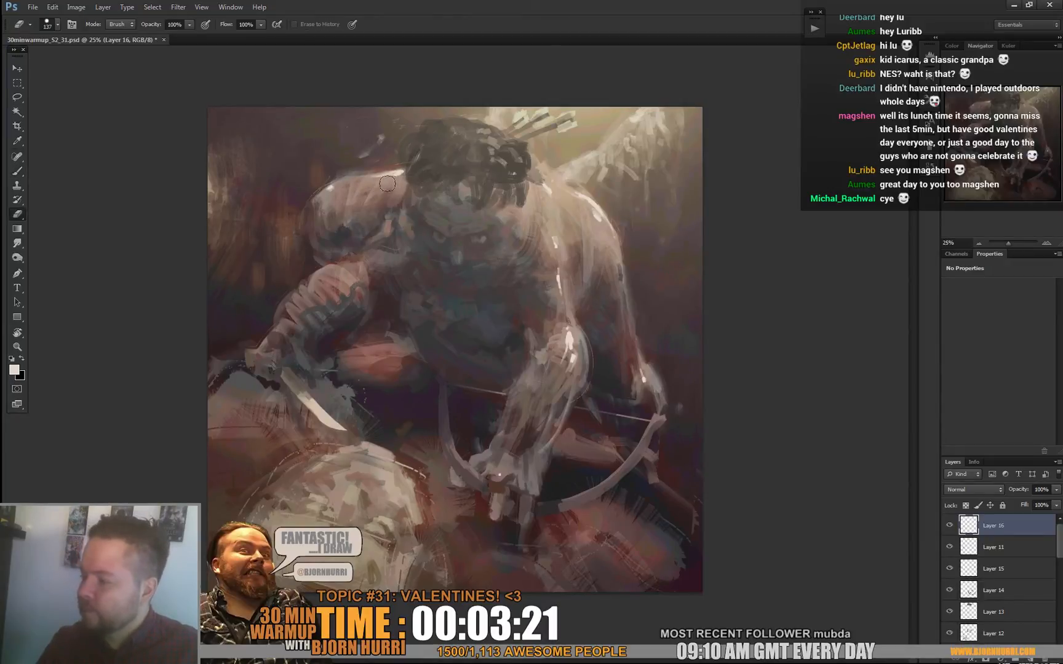
key("b")
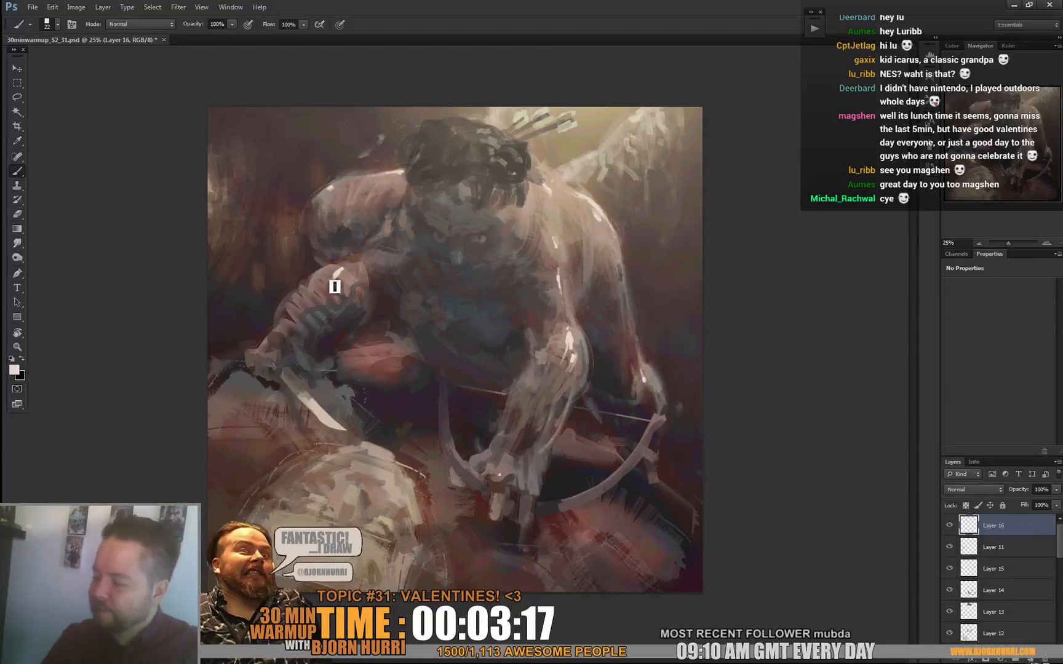
key("e")
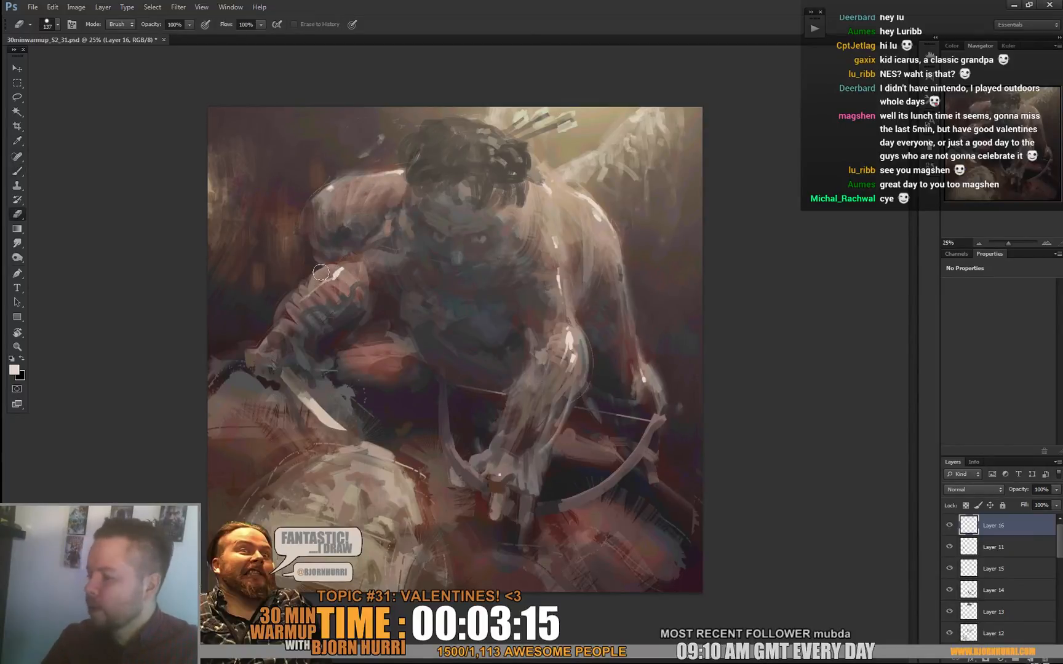
key("b")
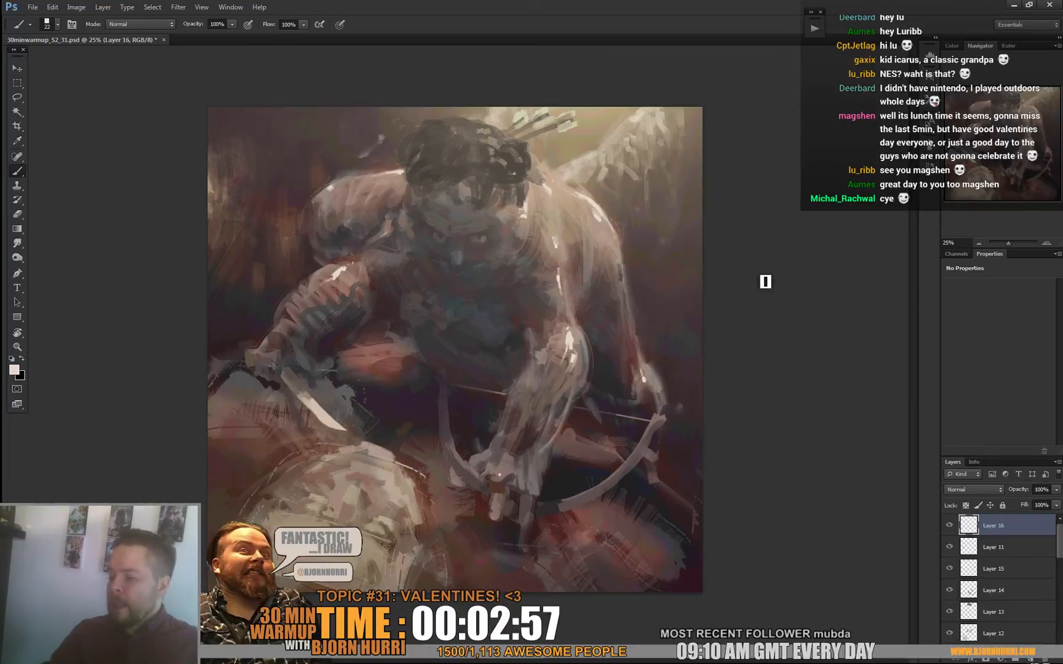
Refine the eyes, nose and cheek edge of the face with the 22 px brush in several tones sampled from the face.
left_click(444, 238, "alt")
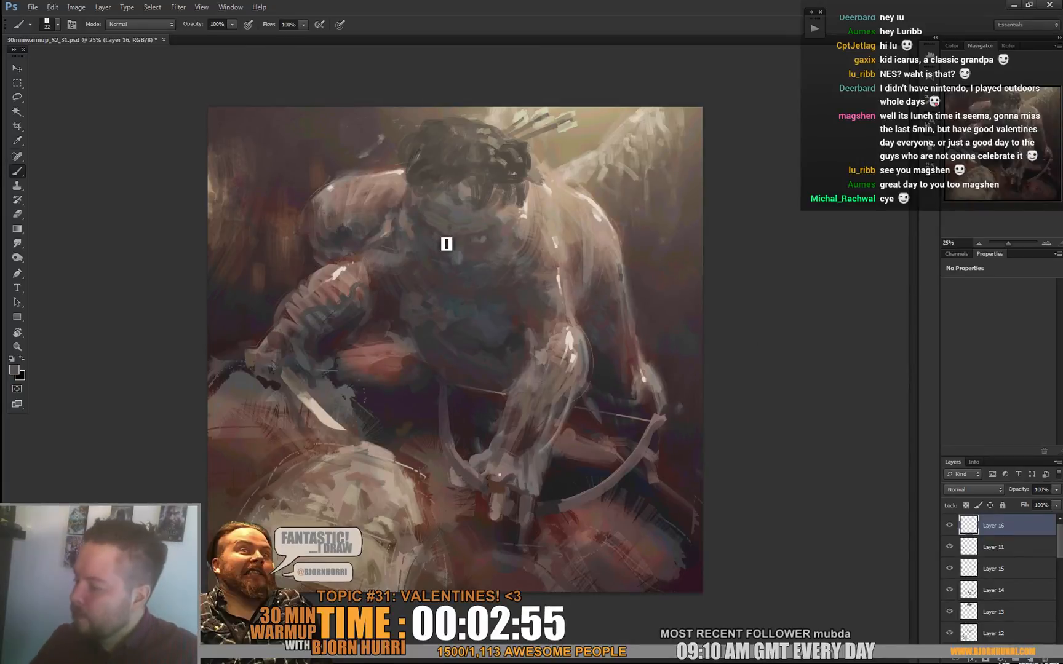
left_click(485, 246, "alt")
left_click(482, 246, "alt")
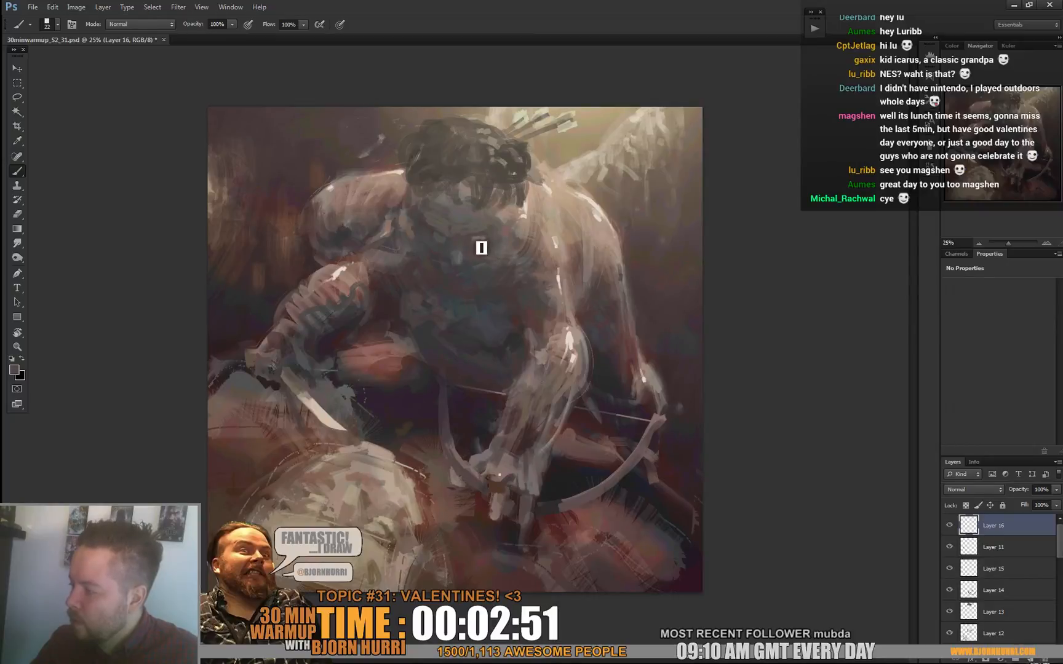
left_click(445, 247, "alt")
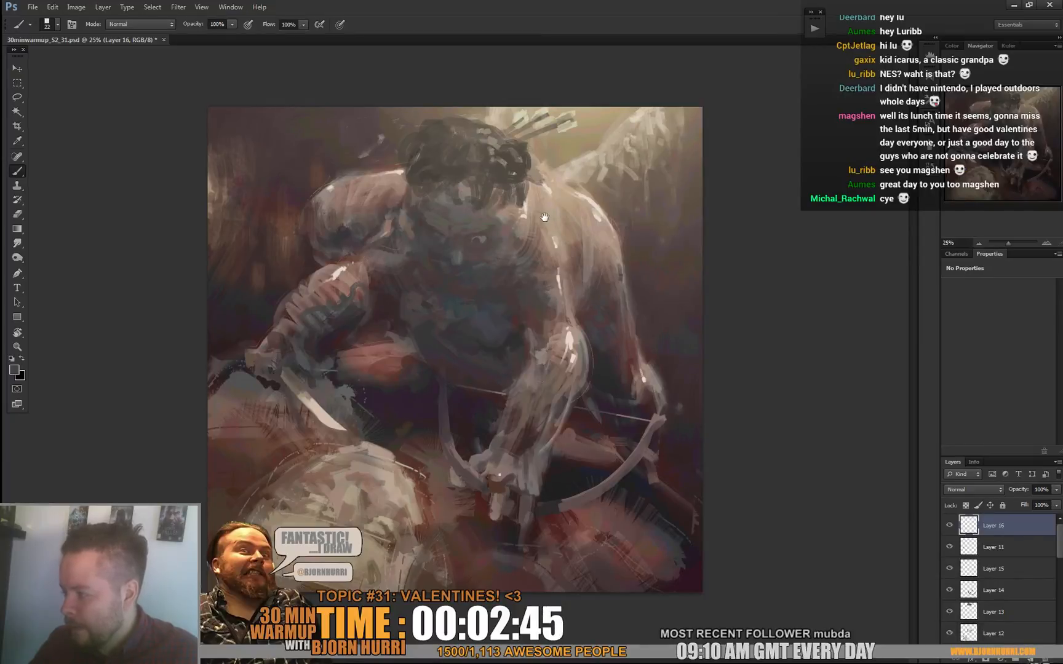
left_click(434, 259, "alt")
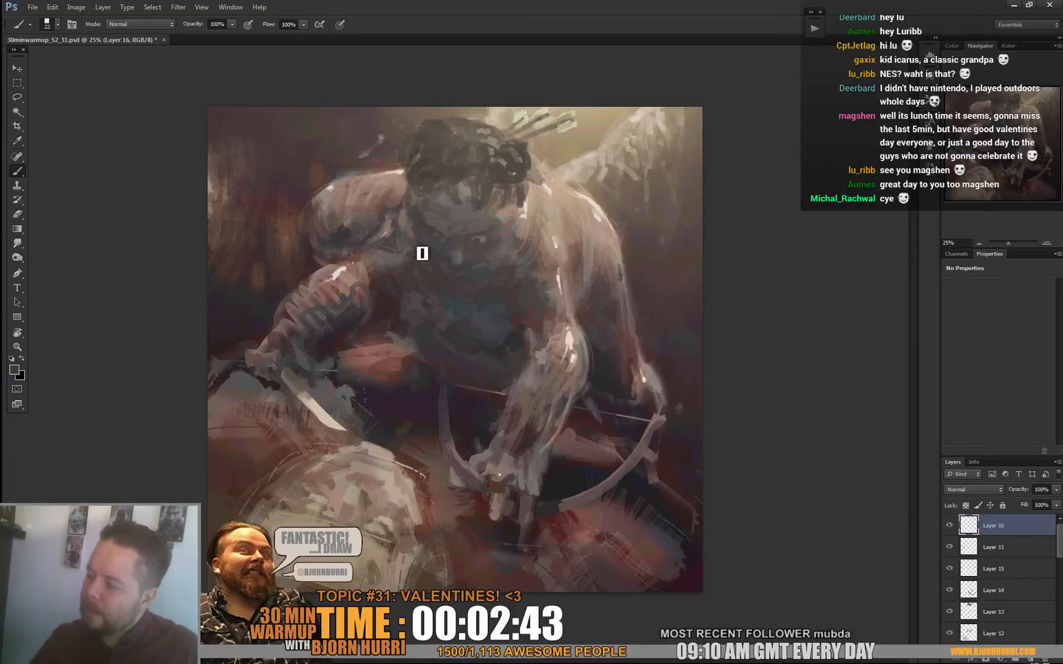
left_click(409, 225, "alt")
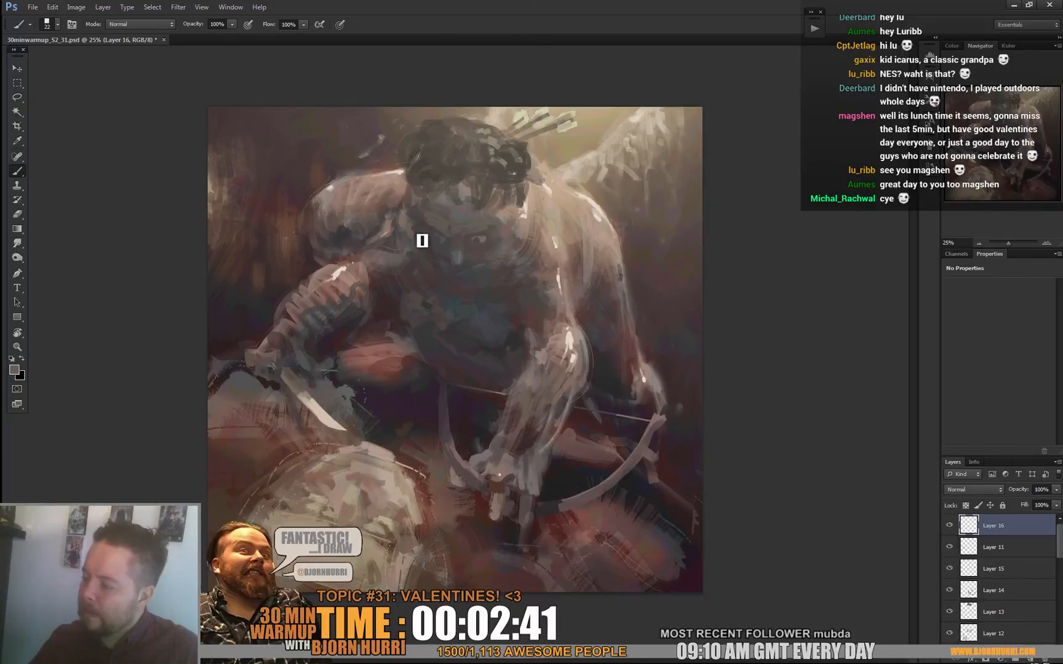
left_click(418, 243, "alt")
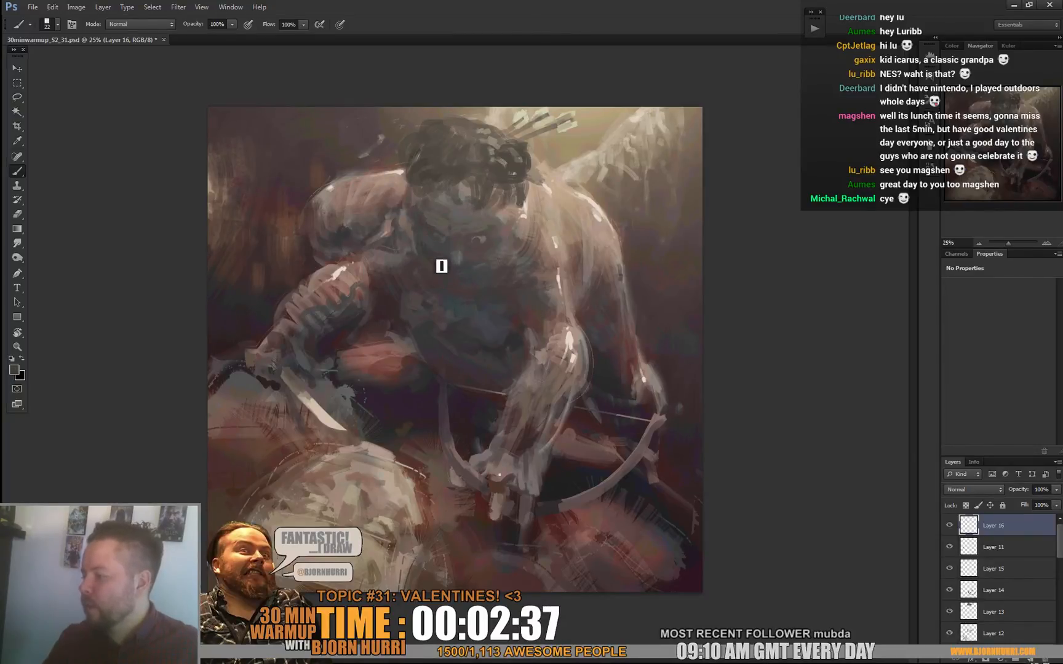
Rework the shadowed side of the face with a 42 px brush and the lower face with a 23 px brush in sampled tones.
right_click(433, 244)
left_click(420, 246)
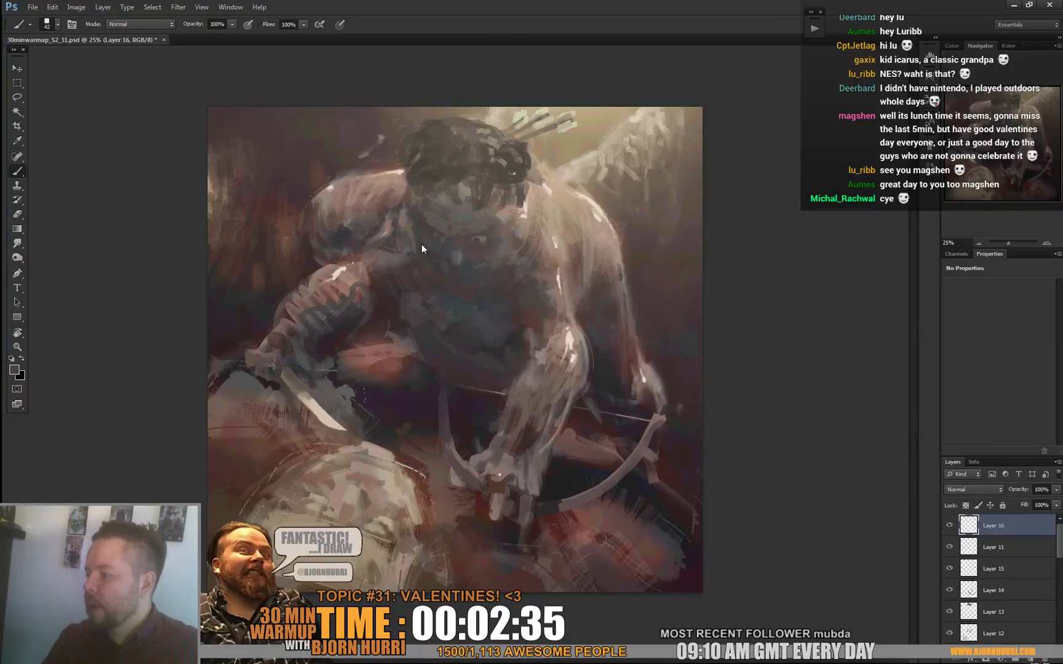
left_click(438, 247, "alt")
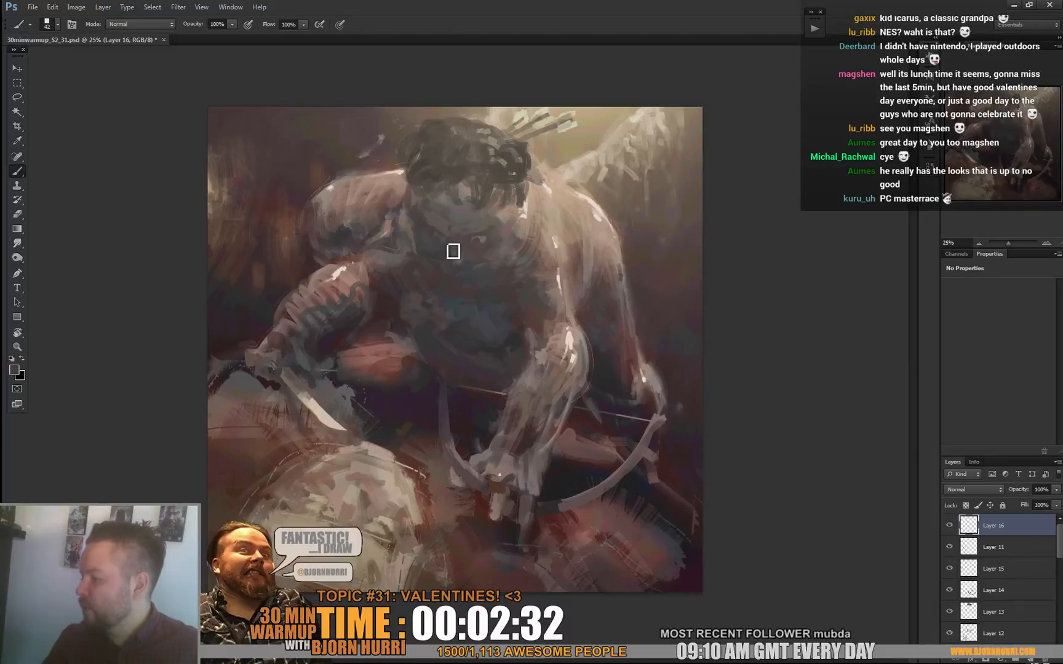
right_click(453, 251)
key("Return")
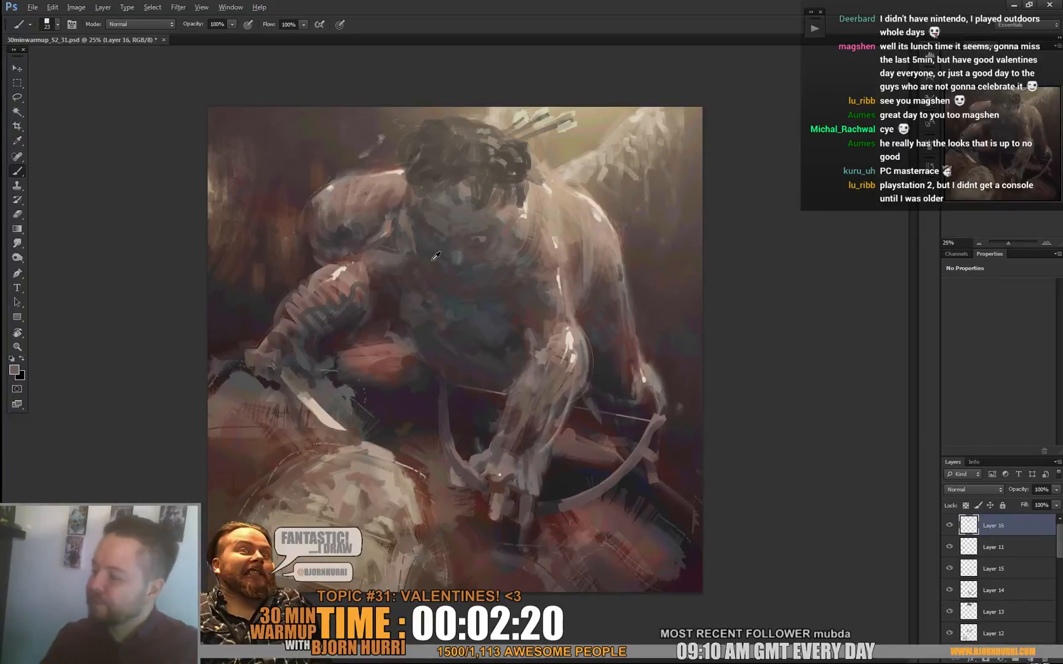
left_click_drag(493, 261, 448, 279)
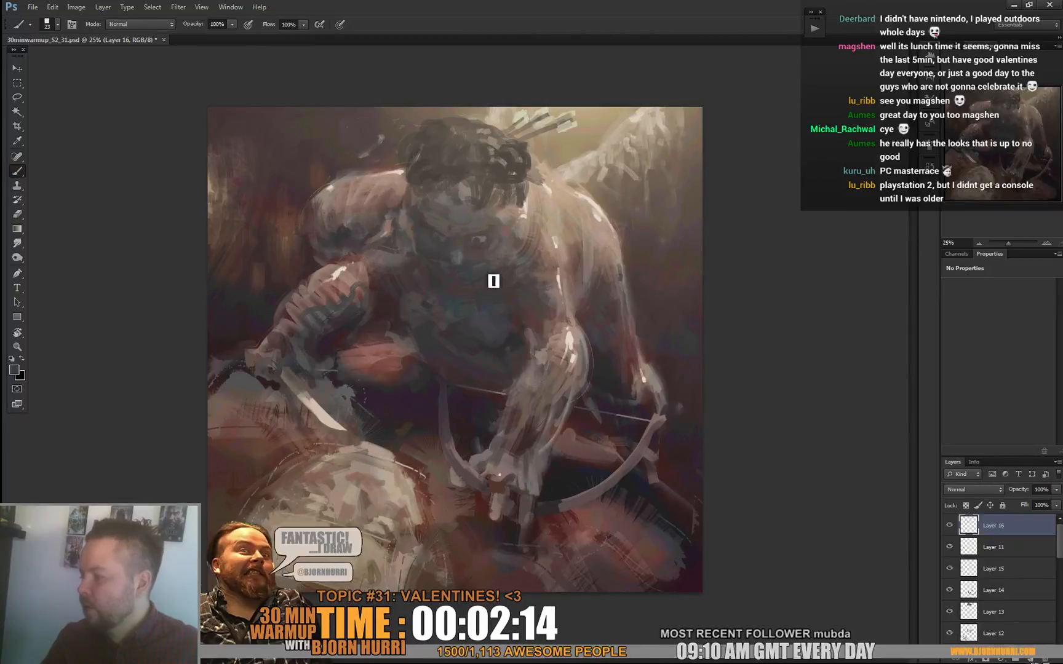
Refine the lit cheek, ear edge and forehead of the face with a 38 px brush in tones sampled from the skin.
left_click(526, 221, "alt")
left_click(636, 355, "alt")
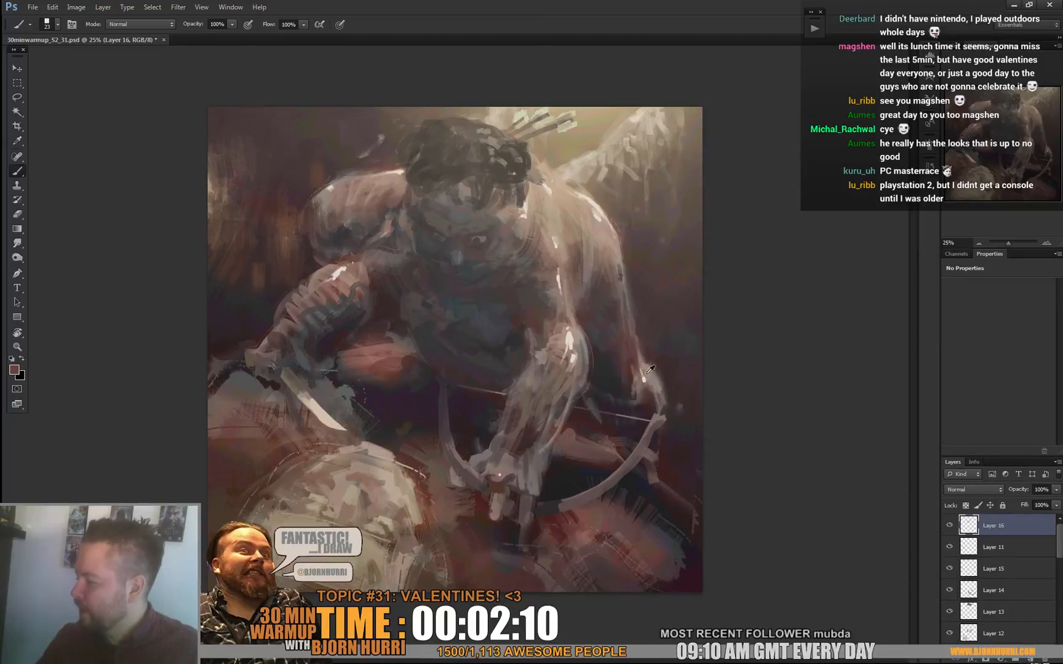
left_click(650, 360, "alt")
right_click(550, 235)
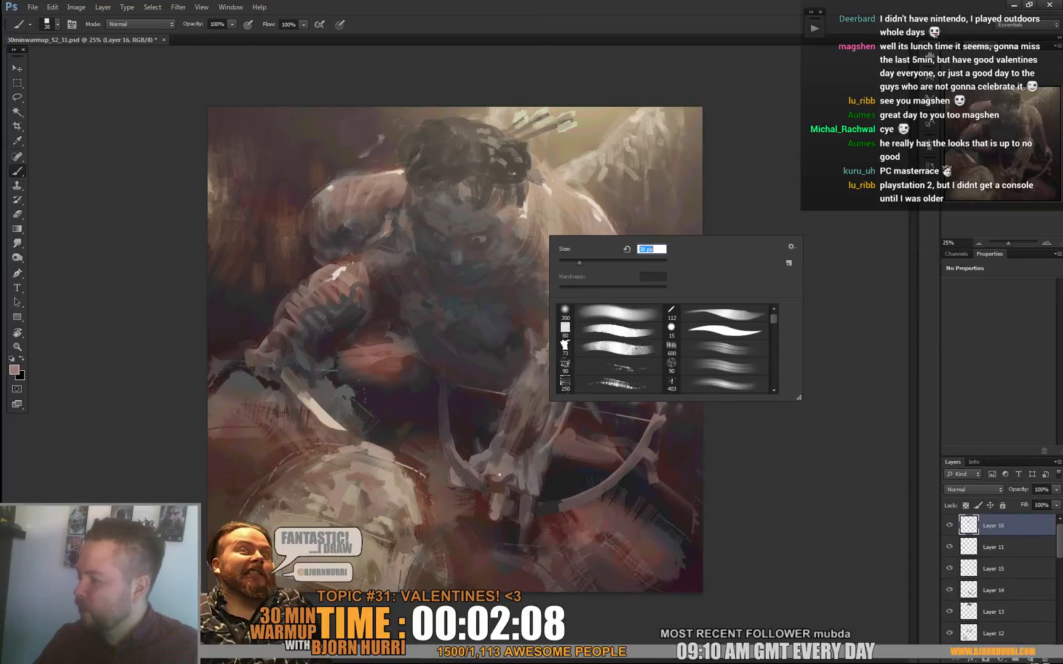
left_click(531, 229)
left_click(529, 229, "alt")
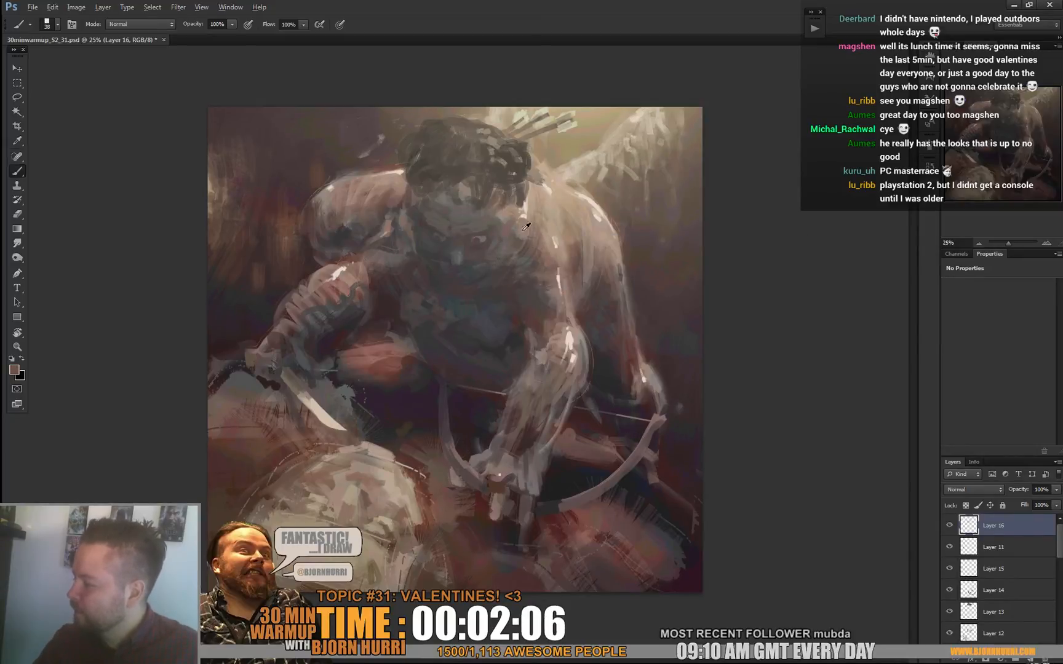
left_click(525, 228, "alt")
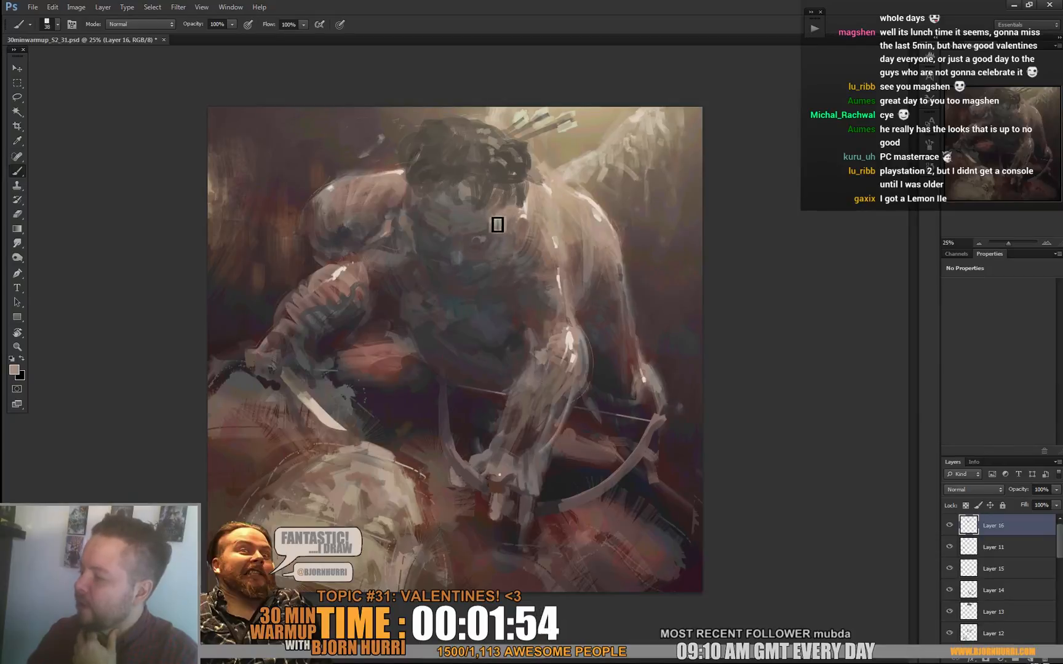
left_click(488, 212, "alt")
left_click(503, 200, "alt")
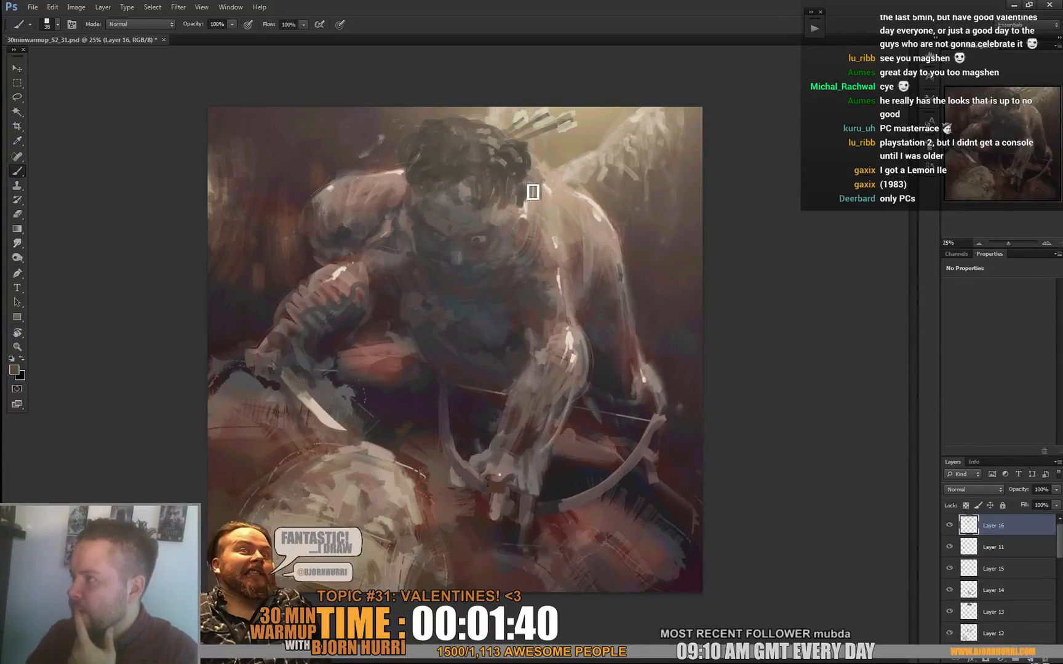
Paint lighter and darker strands into the hair across the top of the head with tones sampled from the hair.
left_click(498, 159, "alt")
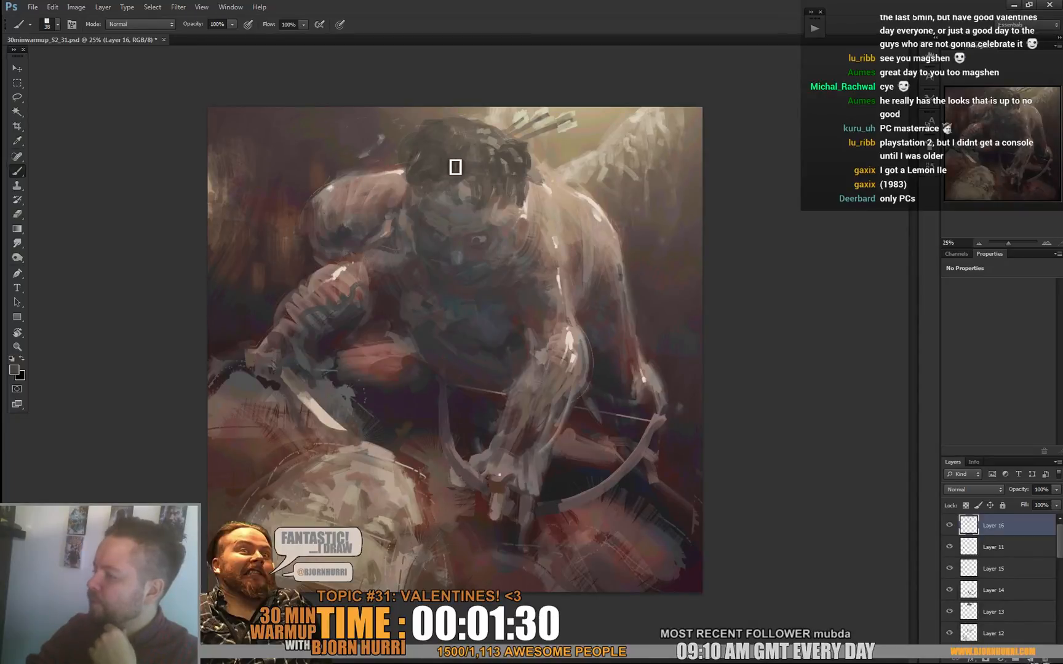
left_click(458, 148, "alt")
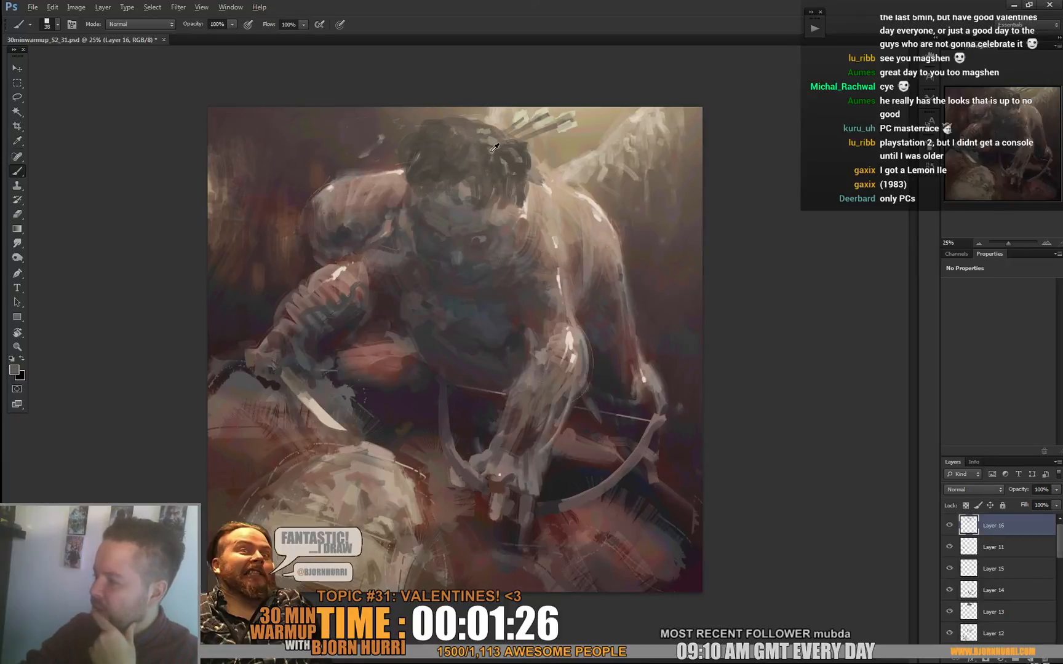
left_click(495, 166, "alt")
left_click_drag(489, 150, 498, 151)
left_click(505, 129, "alt")
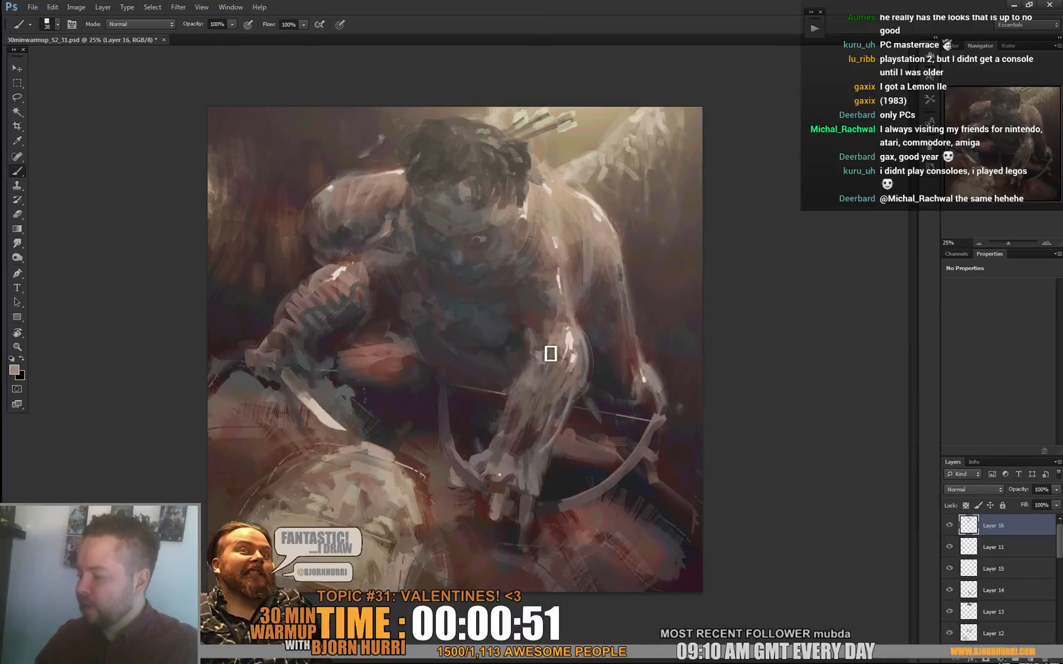
Rework the lit elbow and upper forearm of the bow-side arm with light and mid skin tones sampled nearby.
left_click(575, 331, "alt")
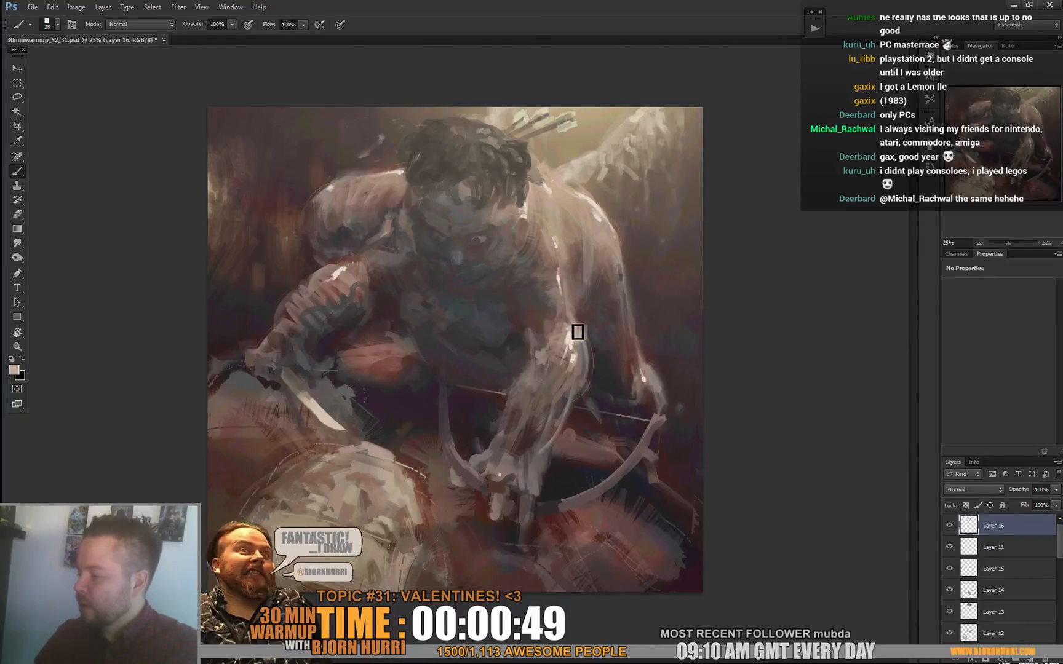
left_click(588, 339, "alt")
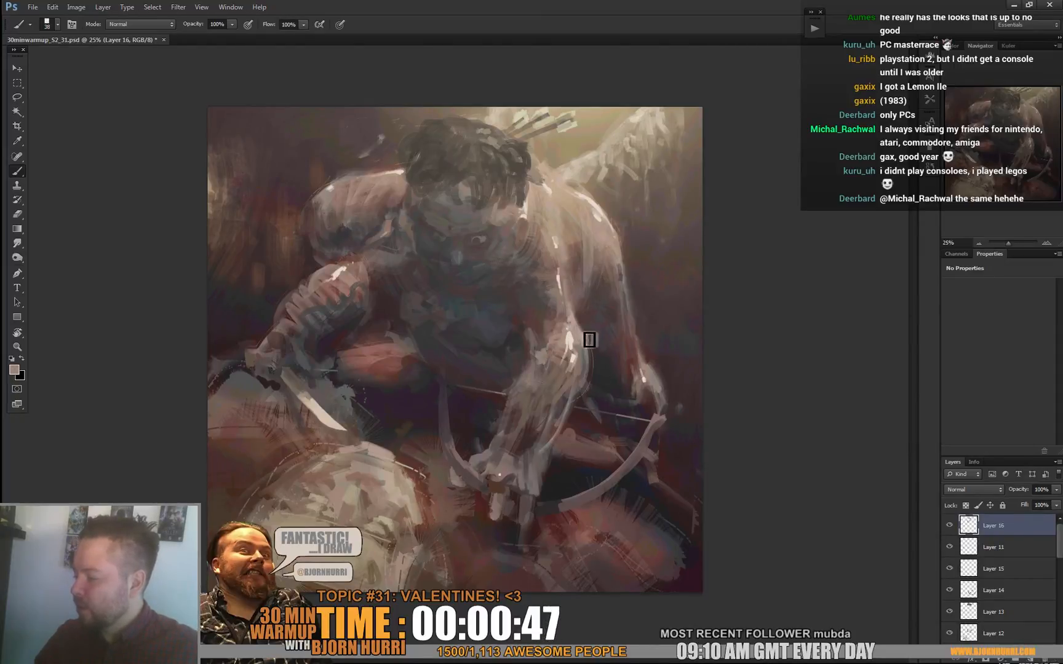
left_click(585, 307, "alt")
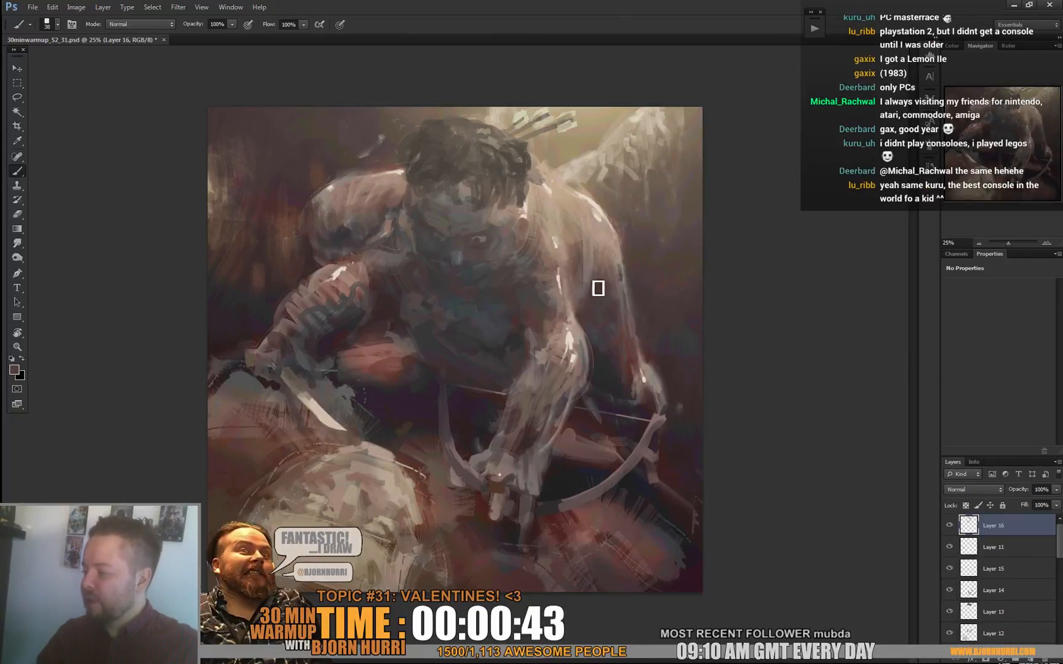
Model the rear shoulder, upper arm and back beside the wing with sampled skin tones, and brighten the shoulder's outer edge.
left_click(585, 293, "alt")
left_click(584, 263, "alt")
left_click(607, 265, "alt")
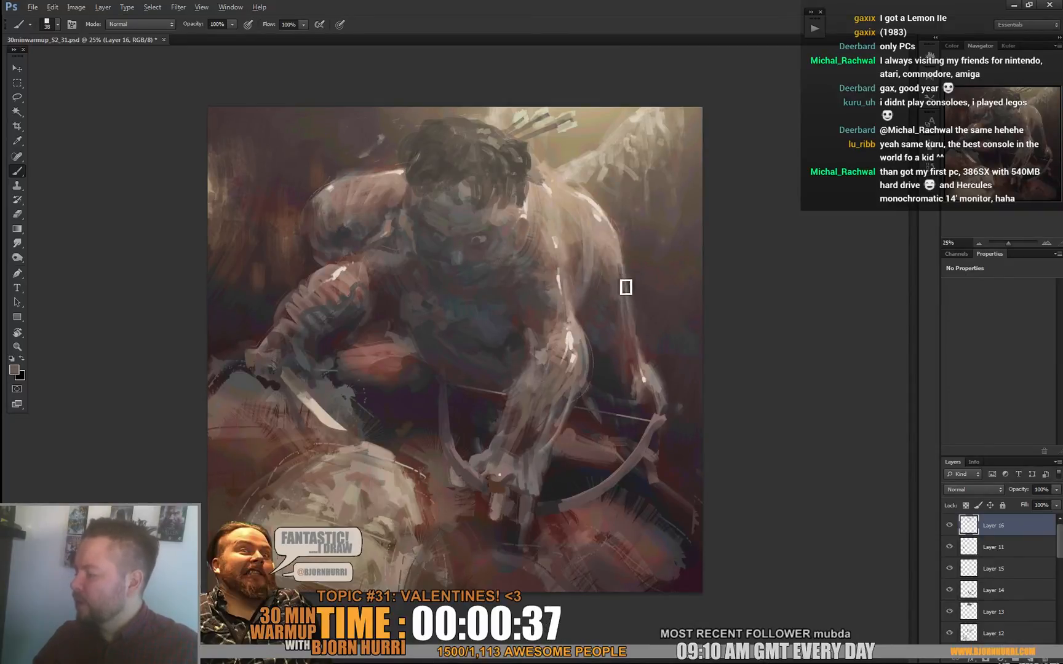
left_click(625, 261, "alt")
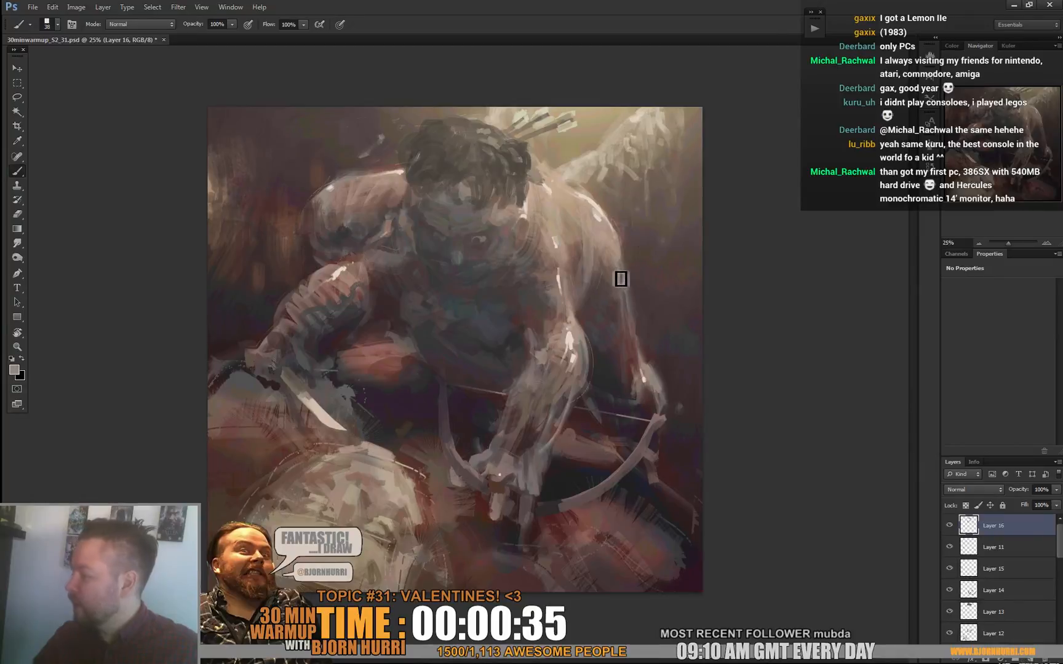
left_click(597, 203, "alt")
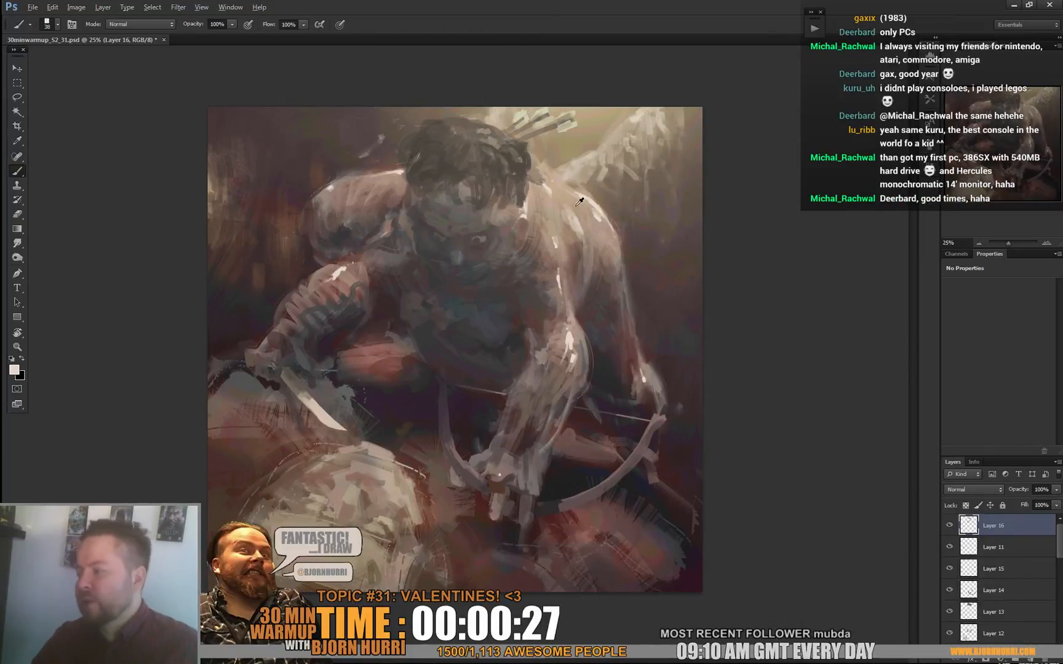
left_click(578, 236, "alt")
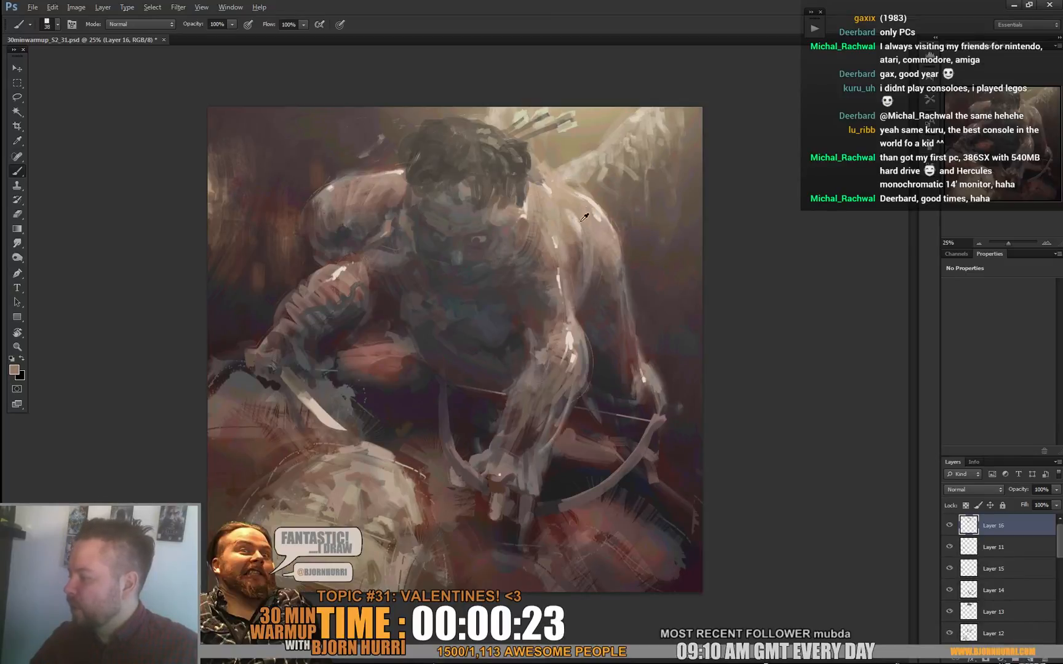
left_click(565, 205, "alt")
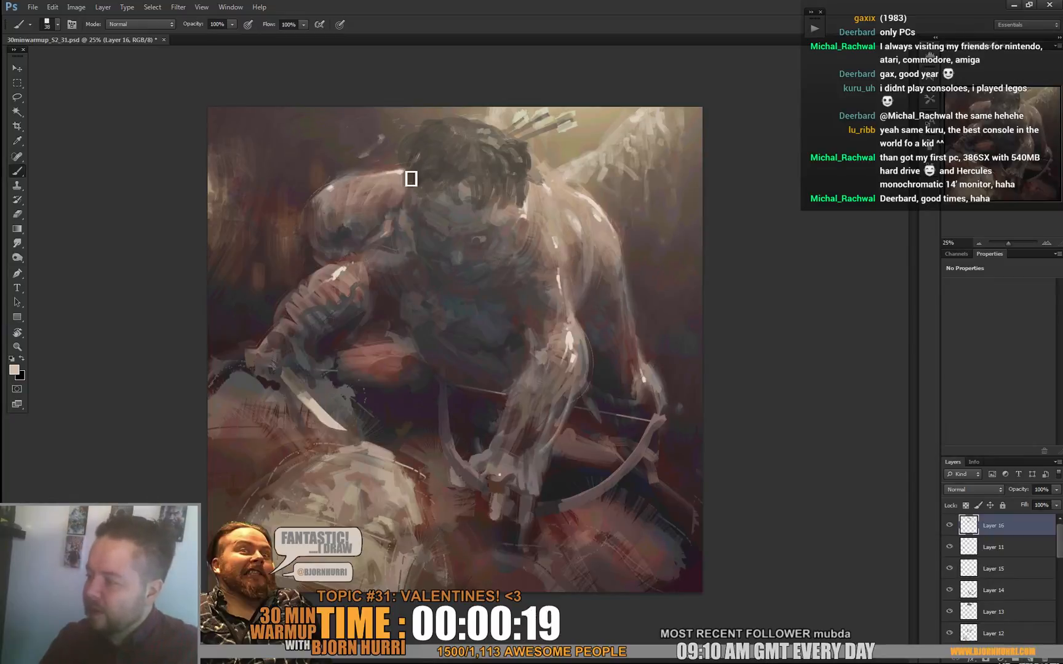
Rework the knife-side shoulder in sampled skin tones, adding a reddish tone from the thigh with an 88 px brush.
left_click(388, 207, "alt")
left_click(394, 205, "alt")
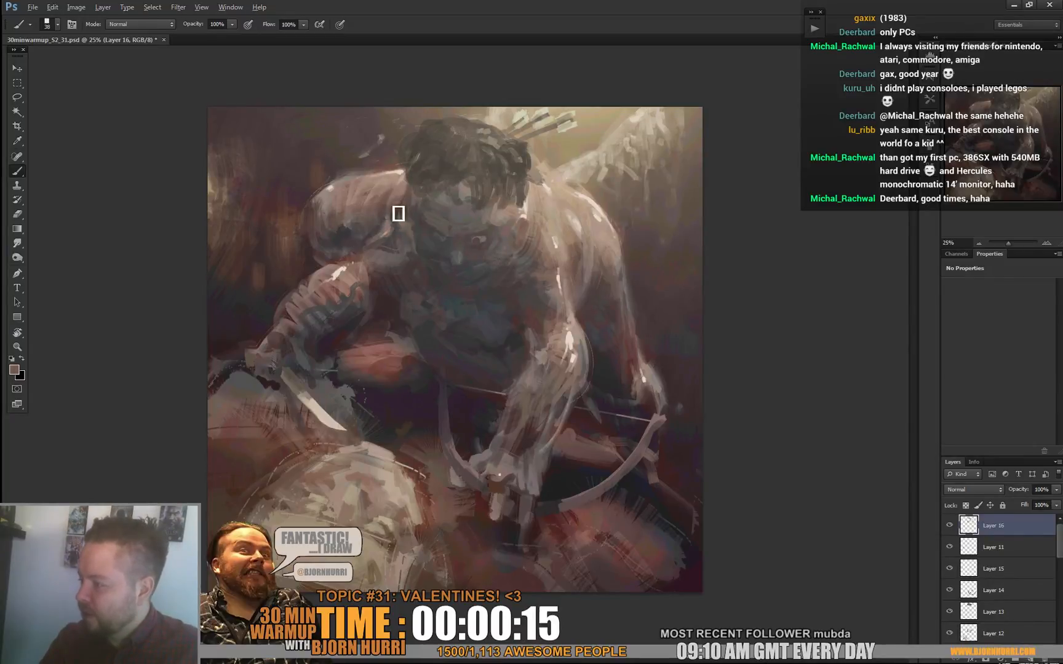
left_click(391, 371, "alt")
right_click(391, 371)
type("88")
key("Return")
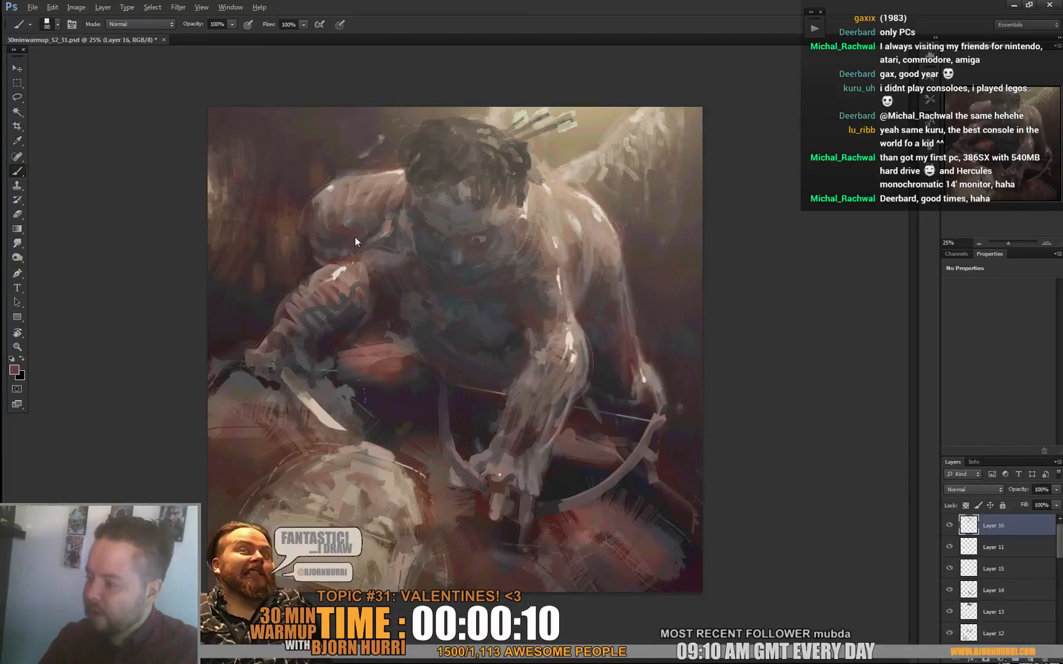
left_click(354, 221, "alt")
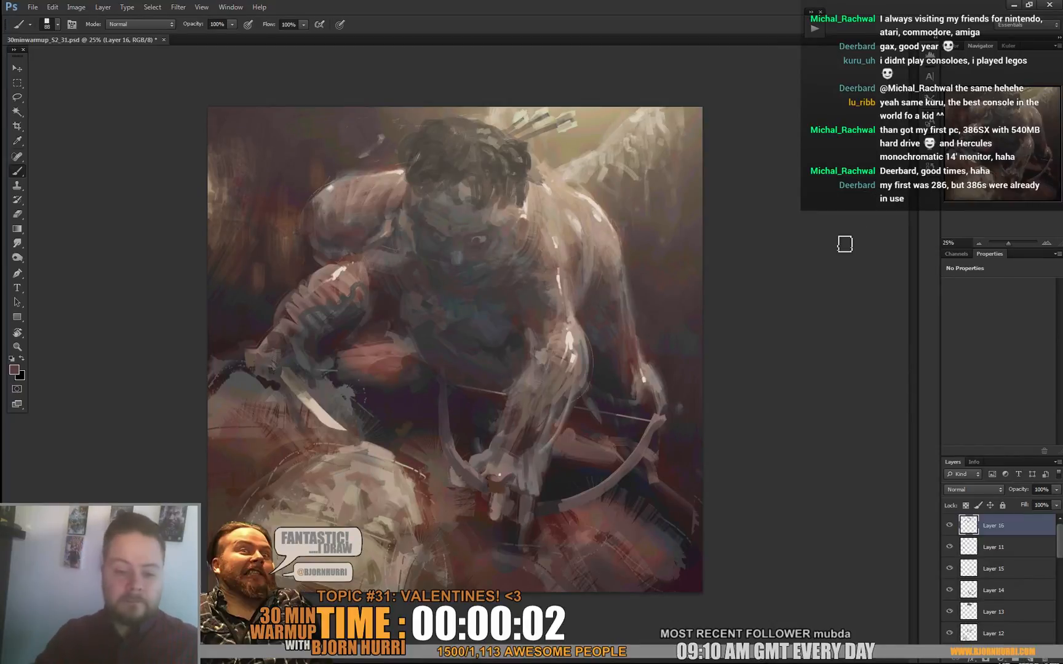
Brighten the wing feathers with a near-white tone and paint a dark strap across the chest on a new layer.
left_click(636, 117, "alt")
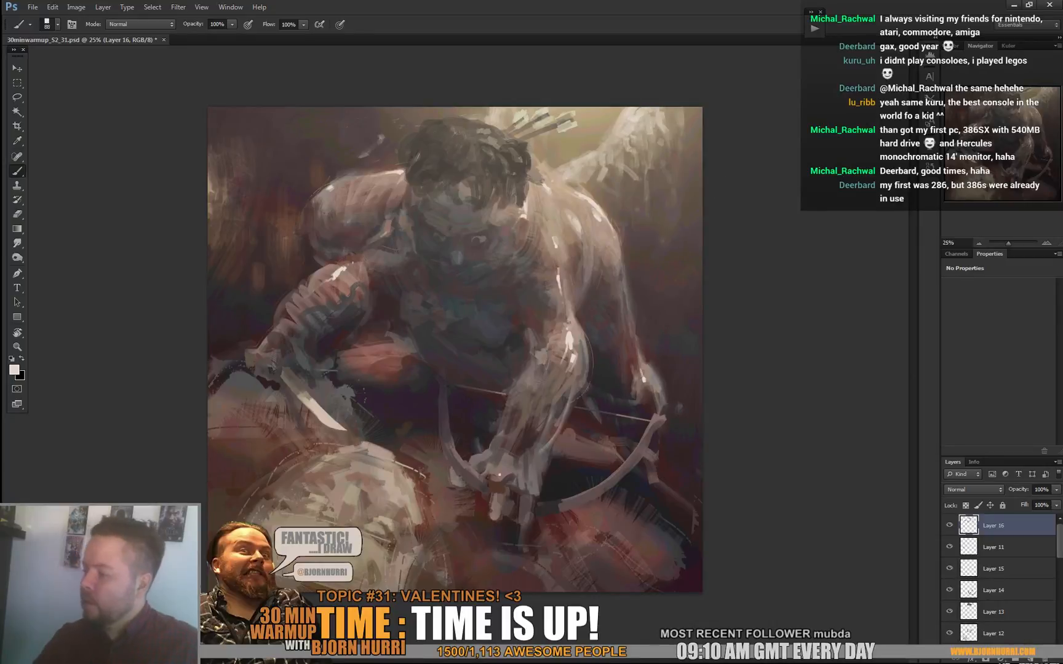
right_click(620, 237)
left_click(476, 347, "alt")
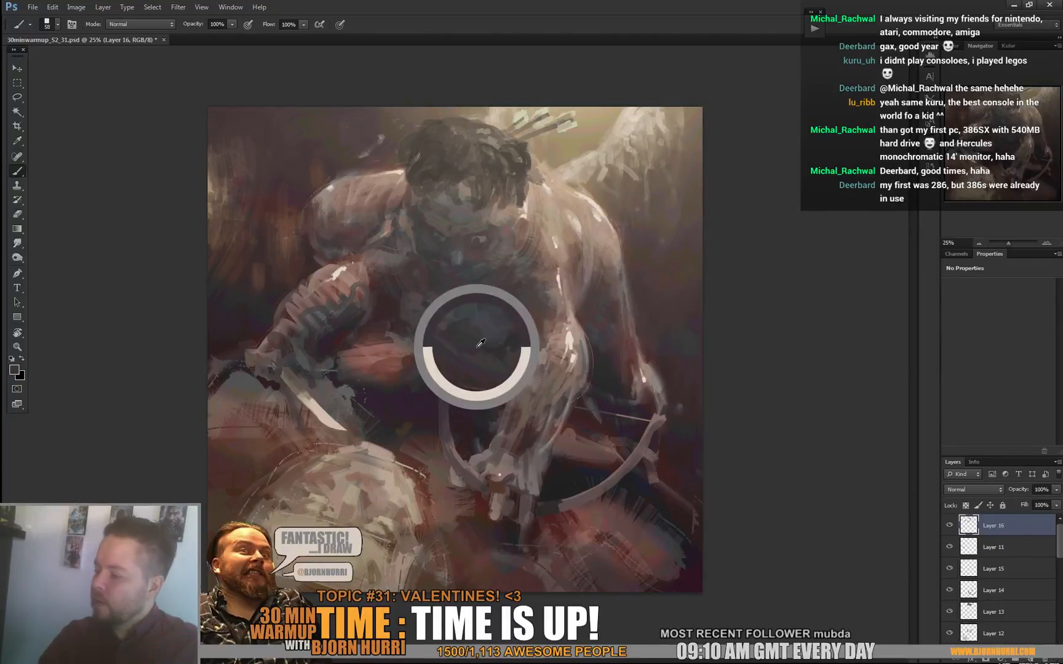
key("bracketleft")
key("bracketleft")
key("bracketleft")
key("ctrl+shift+alt+n")
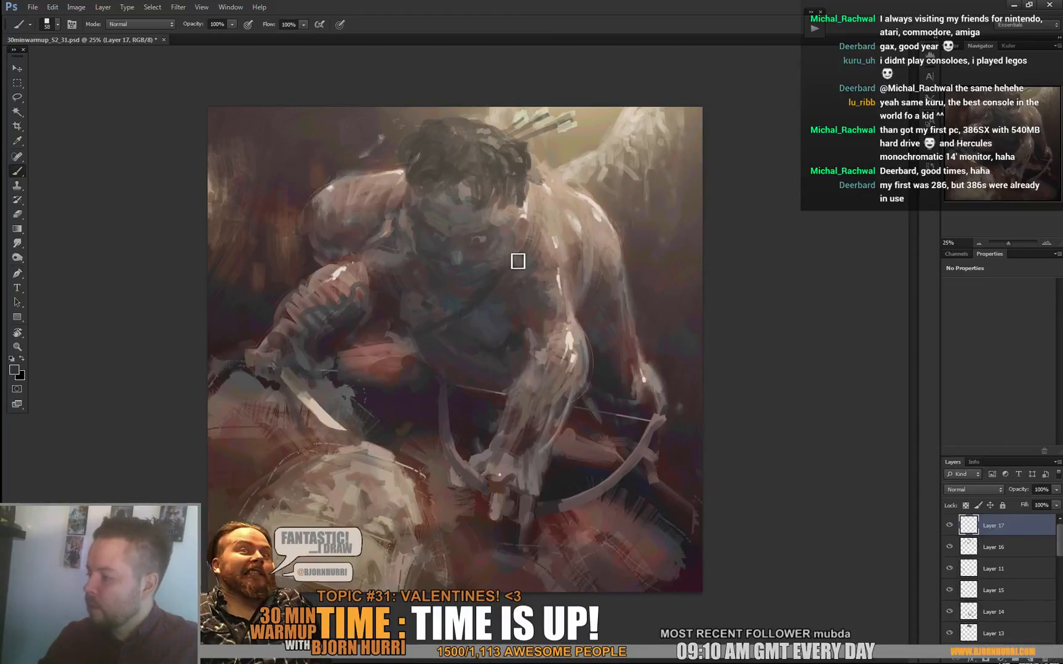
Paint the strap's light section over the shoulder beside the neck, refine the arrows behind the head, and save the file.
left_click(537, 206, "alt")
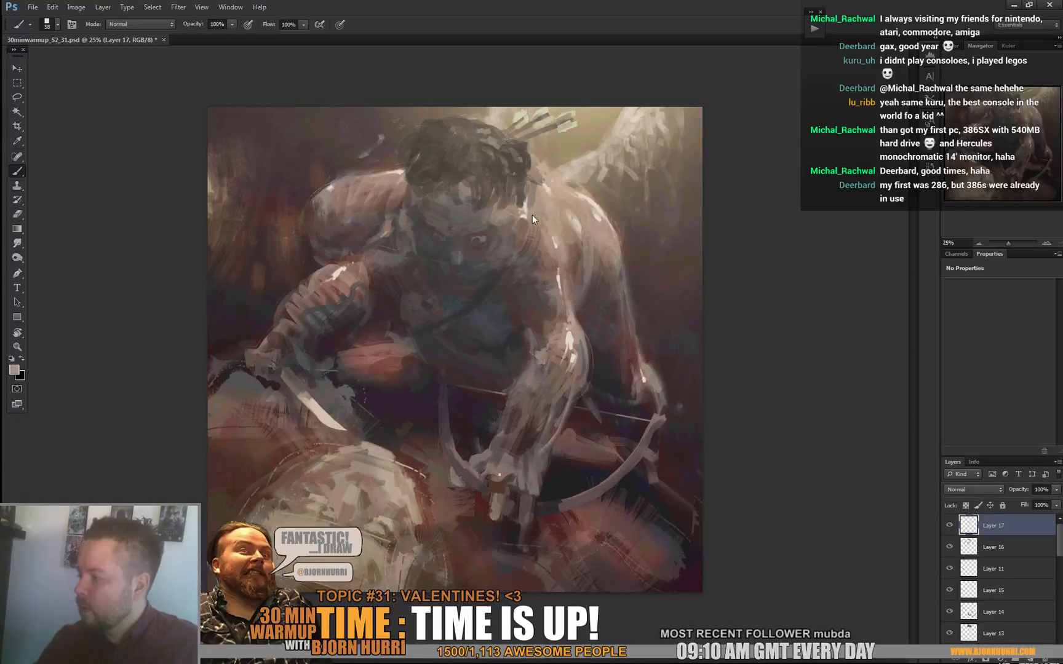
right_click(537, 213)
left_click(535, 133, "alt")
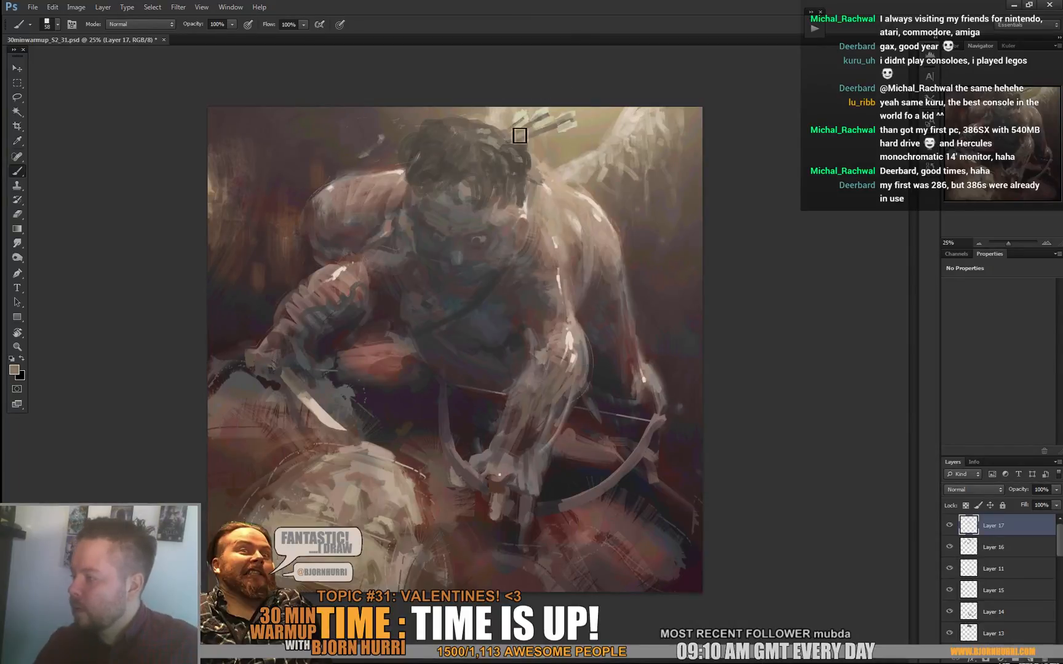
right_click(562, 146)
left_click(597, 173)
left_click(535, 135, "alt")
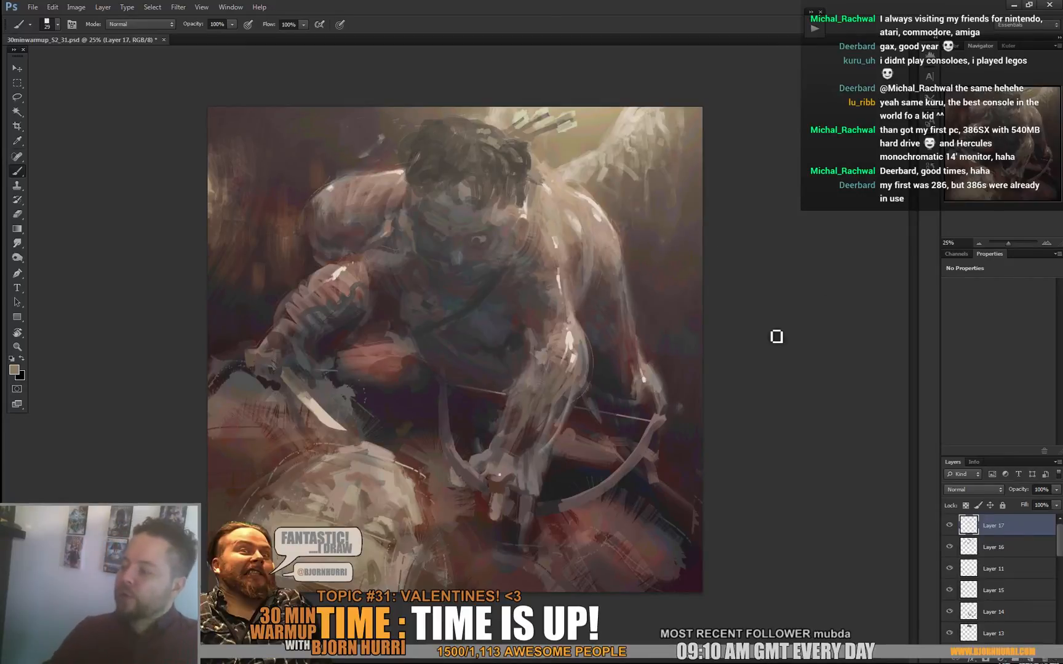
key("ctrl+s")
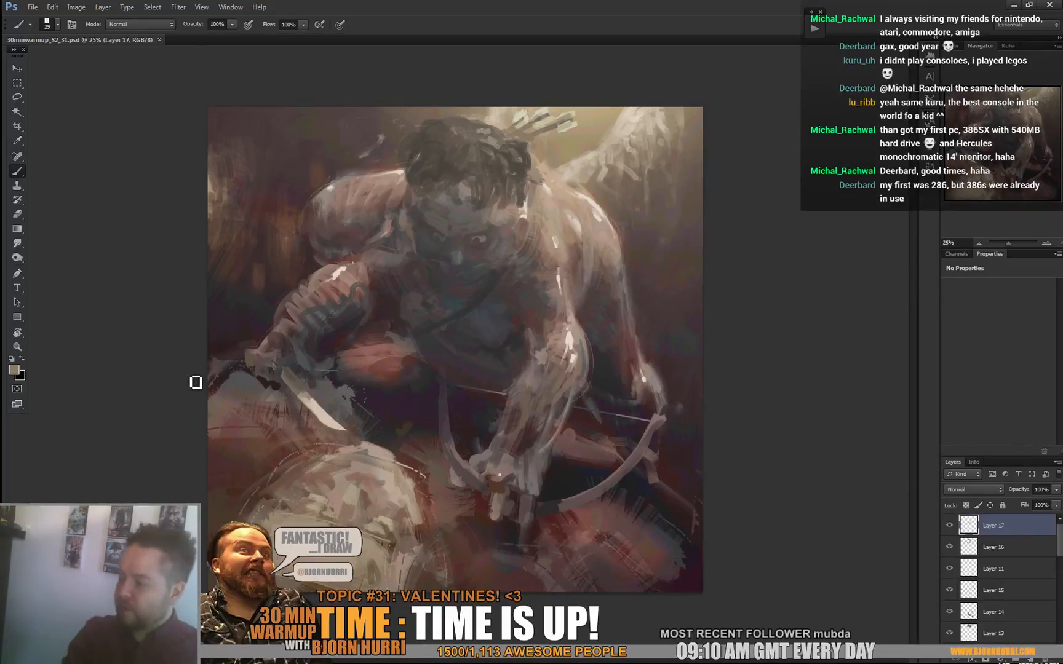
Add light grey and near-white highlights along the bow's lower limb and tip, and save the file.
left_click(591, 252, "alt")
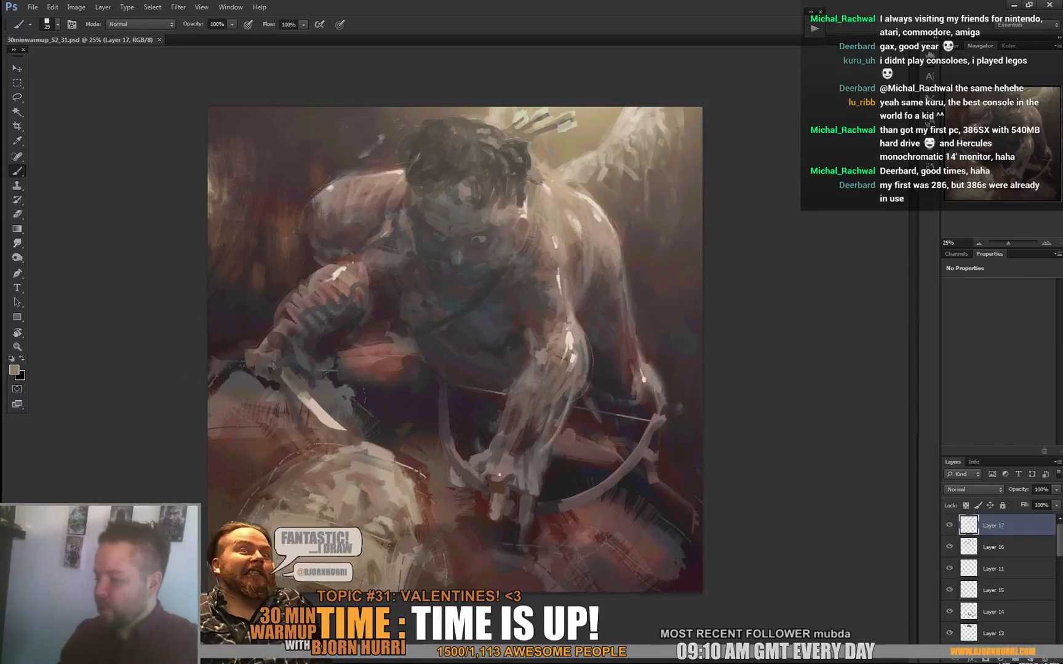
left_click_drag(594, 499, 578, 504)
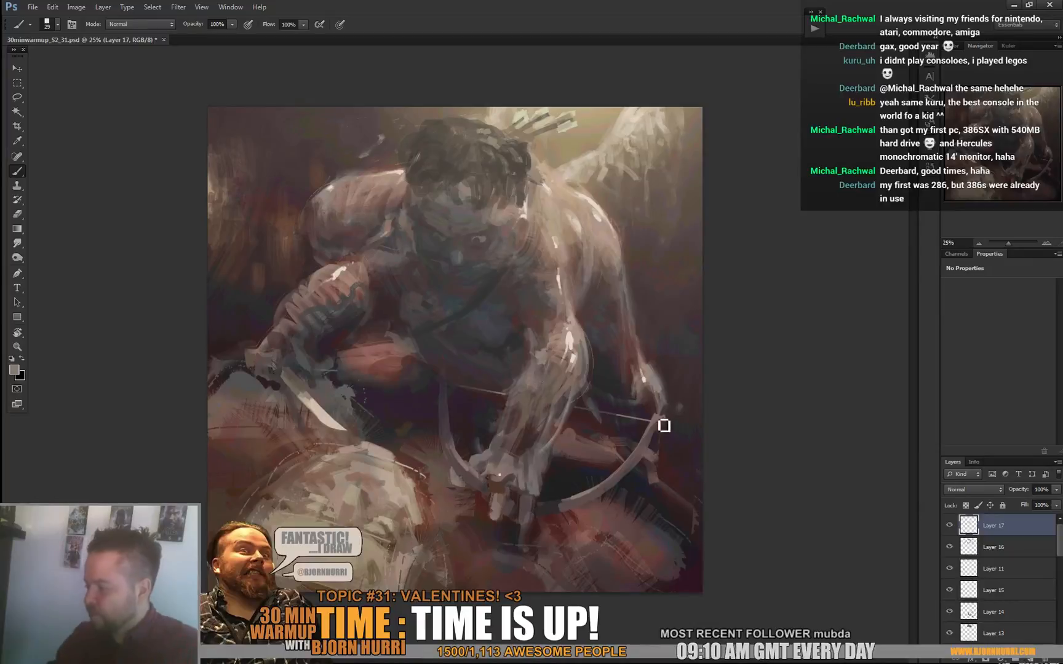
left_click(645, 378, "alt")
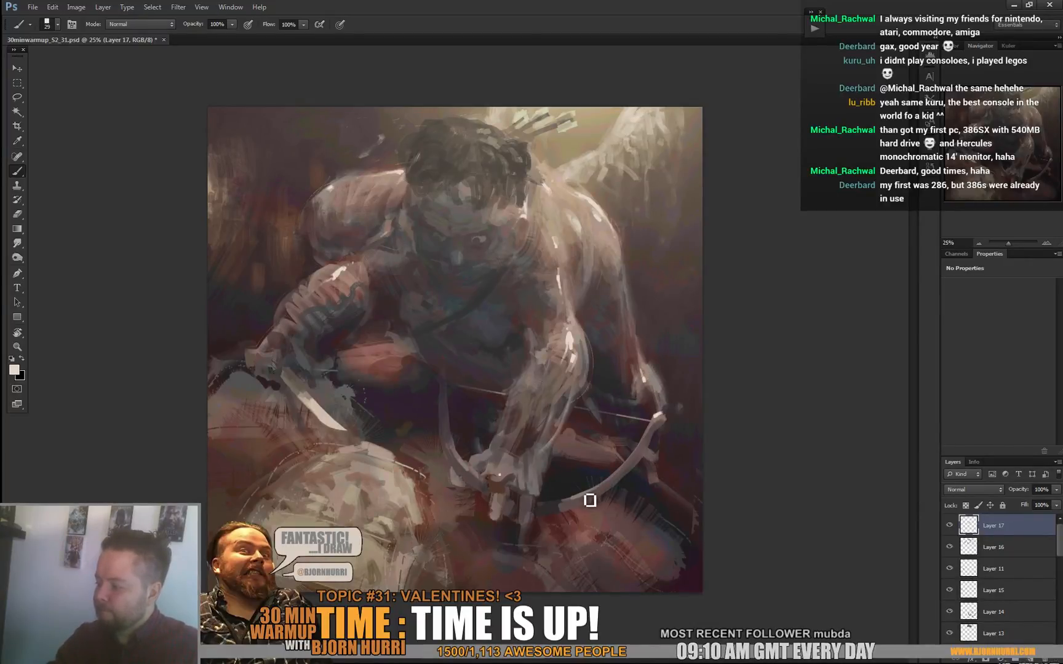
key("ctrl+s")
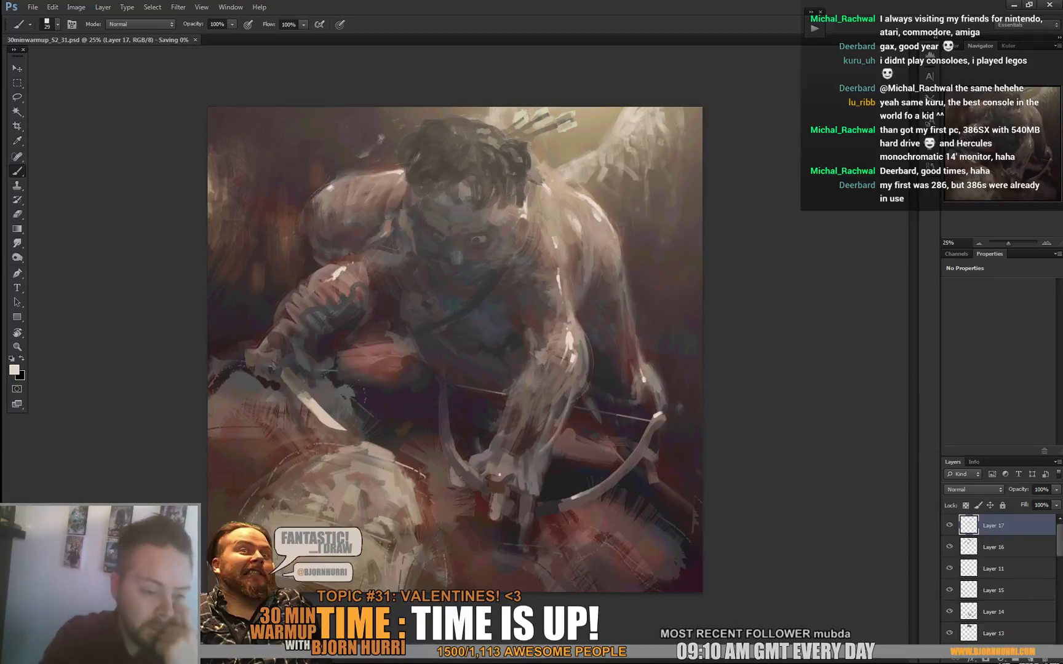